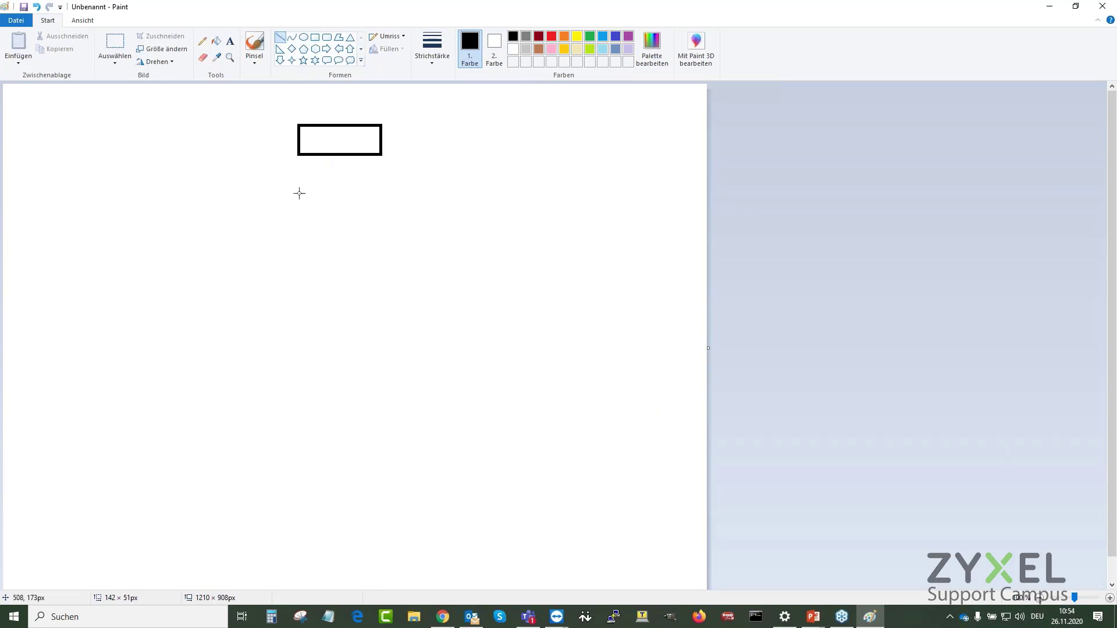
# - Draw a vertical line down from the existing box and a wider, flatter rectangle at its lower end
pyautogui.moveTo(337, 155)
pyautogui.mouseDown()
pyautogui.moveTo(337, 233)
pyautogui.moveTo(393, 255)
pyautogui.mouseUp()
pyautogui.click(314, 37)
pyautogui.click(494, 185)
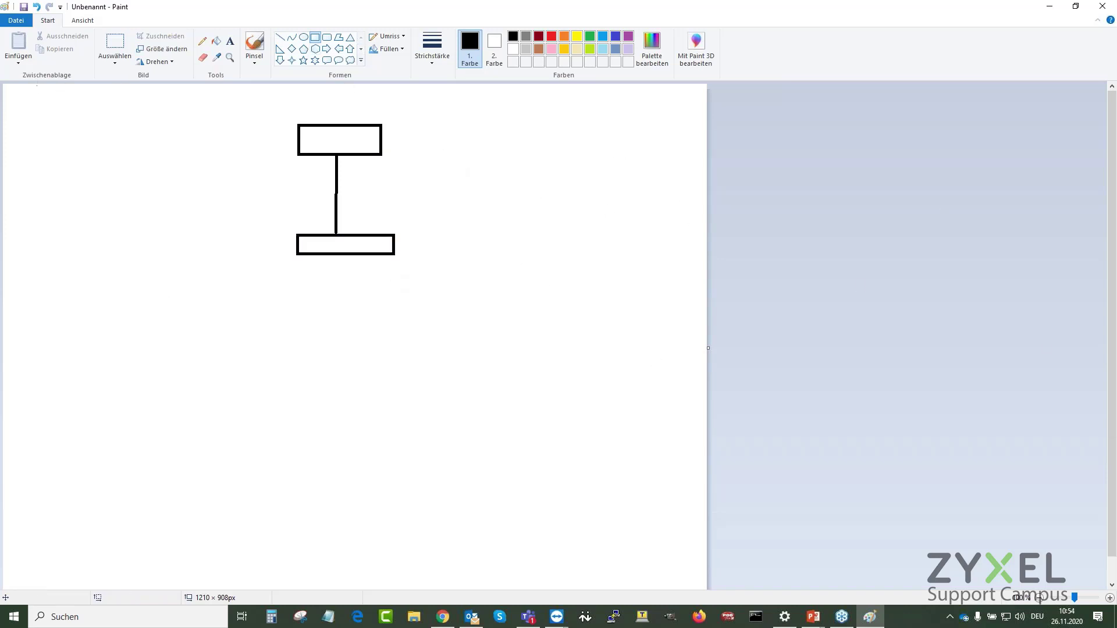
# - Draw a branch diagonally down to the left with two stacked rectangles joined by a vertical line, the lower one about 180 × 46 px
pyautogui.click(281, 38)
pyautogui.moveTo(302, 254)
pyautogui.mouseDown()
pyautogui.moveTo(204, 313)
pyautogui.moveTo(207, 330)
pyautogui.moveTo(249, 341)
pyautogui.moveTo(199, 349)
pyautogui.moveTo(200, 374)
pyautogui.moveTo(264, 398)
pyautogui.moveTo(263, 410)
pyautogui.moveTo(234, 392)
pyautogui.mouseUp()
pyautogui.click(314, 39)
pyautogui.click(279, 37)
pyautogui.click(314, 38)
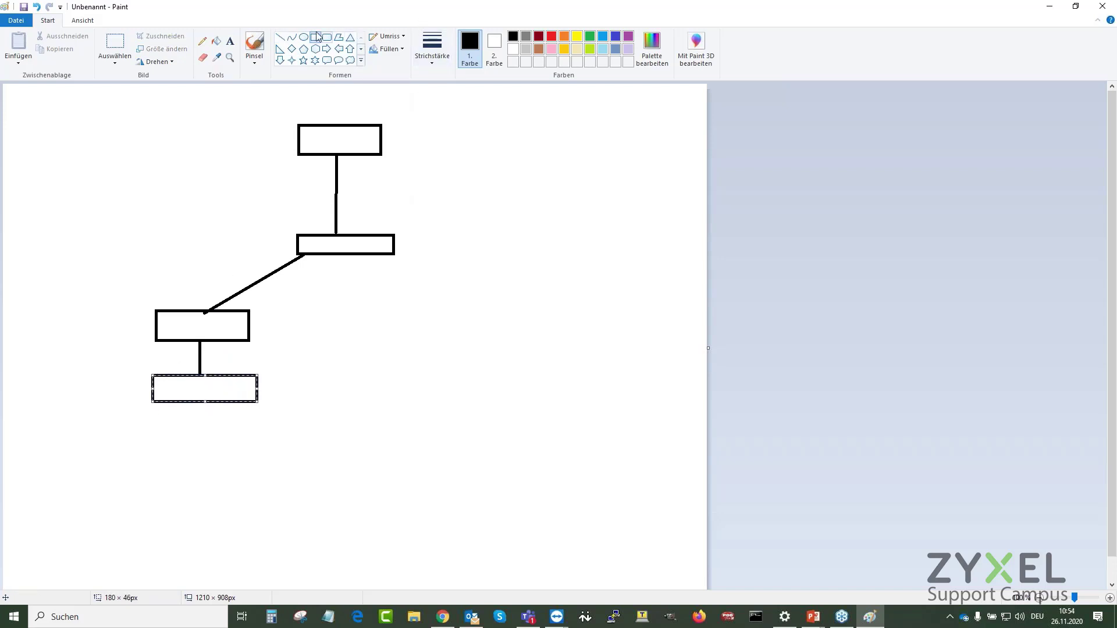
# - Draw a diagonal line down to the right from the middle box, ending in an ellipse about 107 × 97 px
pyautogui.click(280, 37)
pyautogui.moveTo(376, 255); pyautogui.dragTo(448, 335)
pyautogui.click(304, 37)
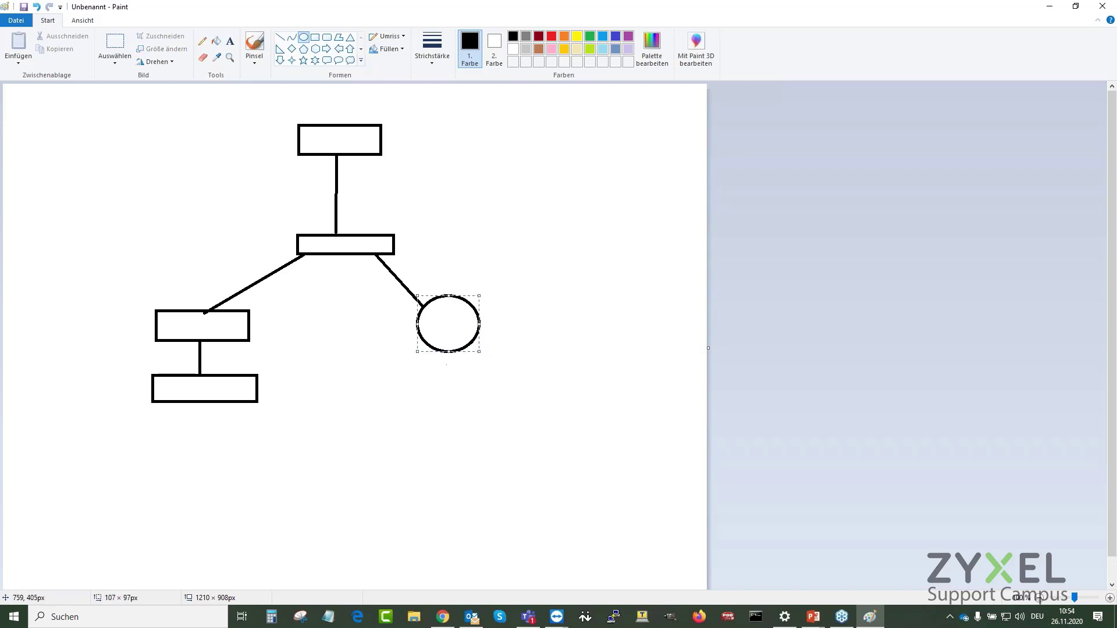
pyautogui.click(523, 260)
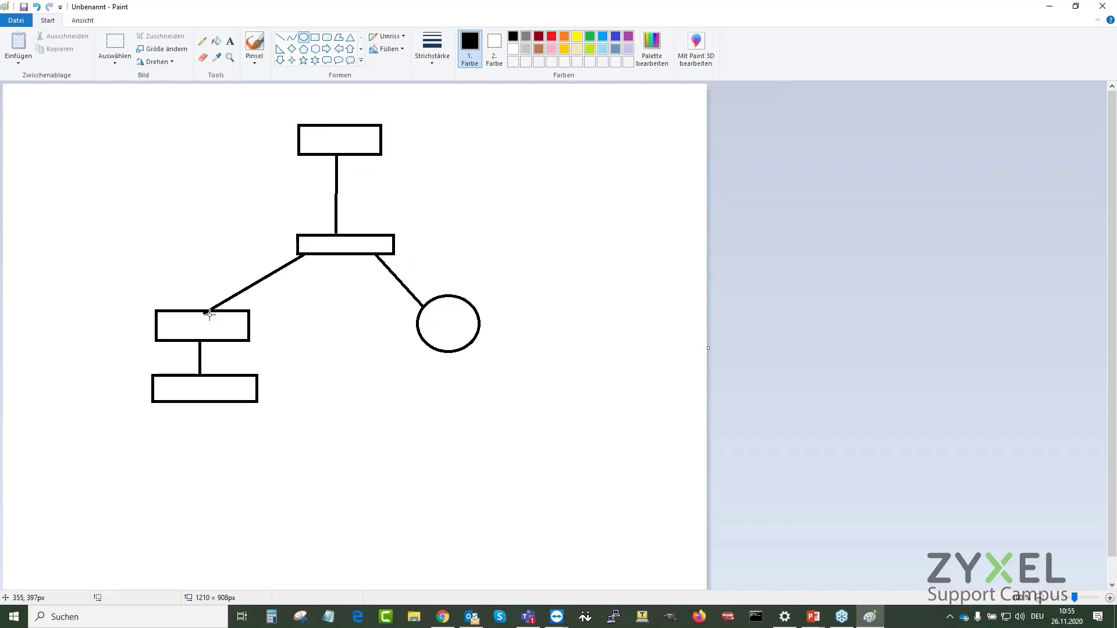
# - Switch to Chrome, maximize its window and open the firewall's web interface at 192.168.178.39
pyautogui.click(443, 615)
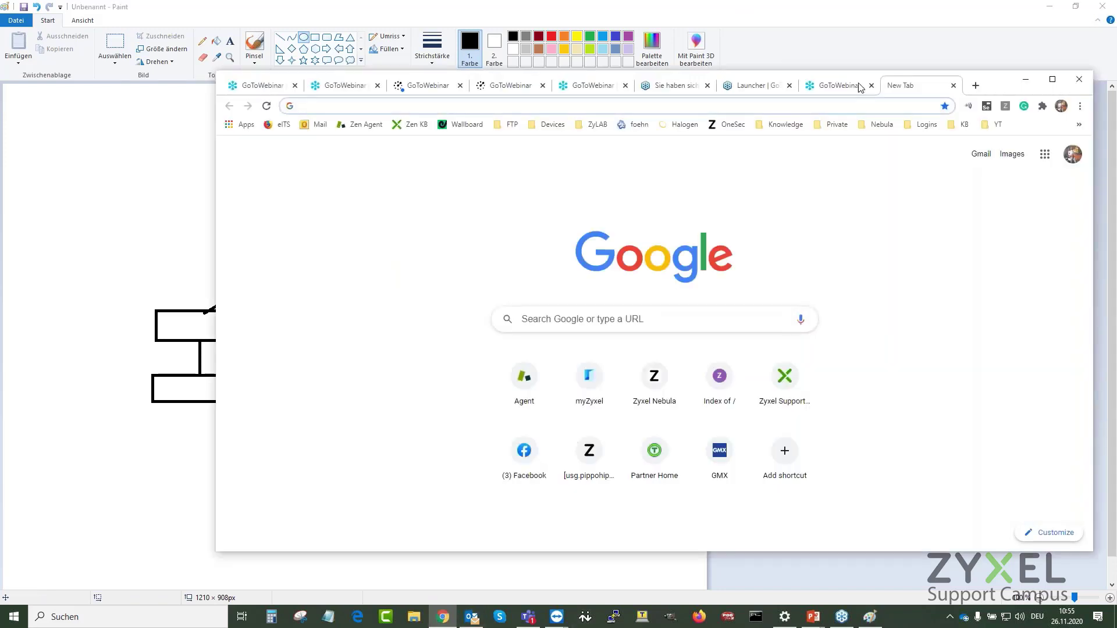
pyautogui.doubleClick(898, 78)
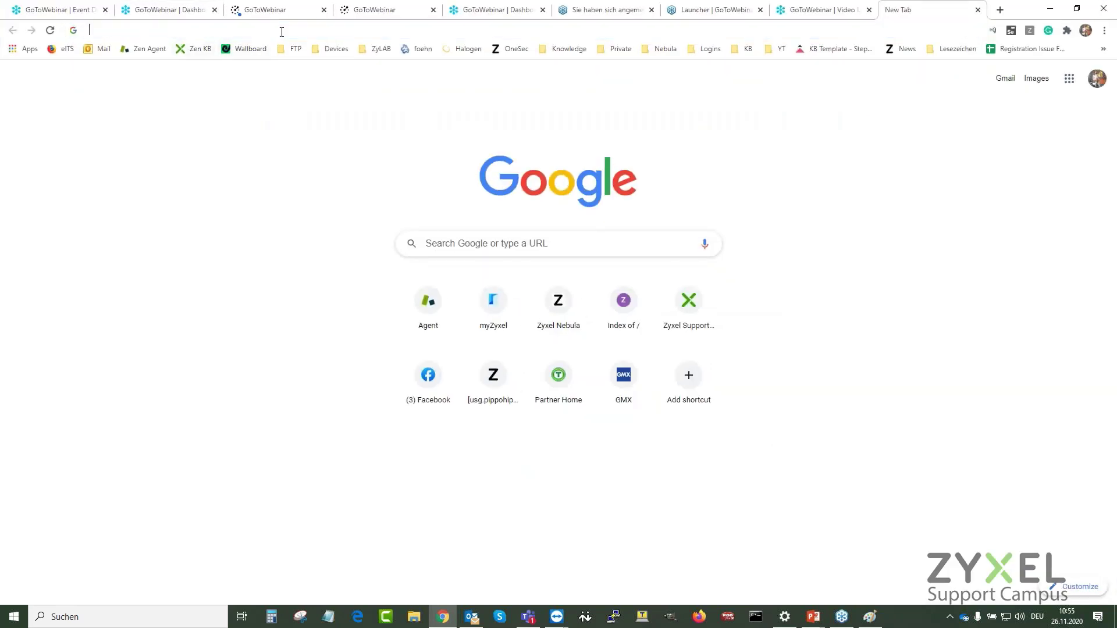
pyautogui.click(277, 31)
pyautogui.write('192.168.')
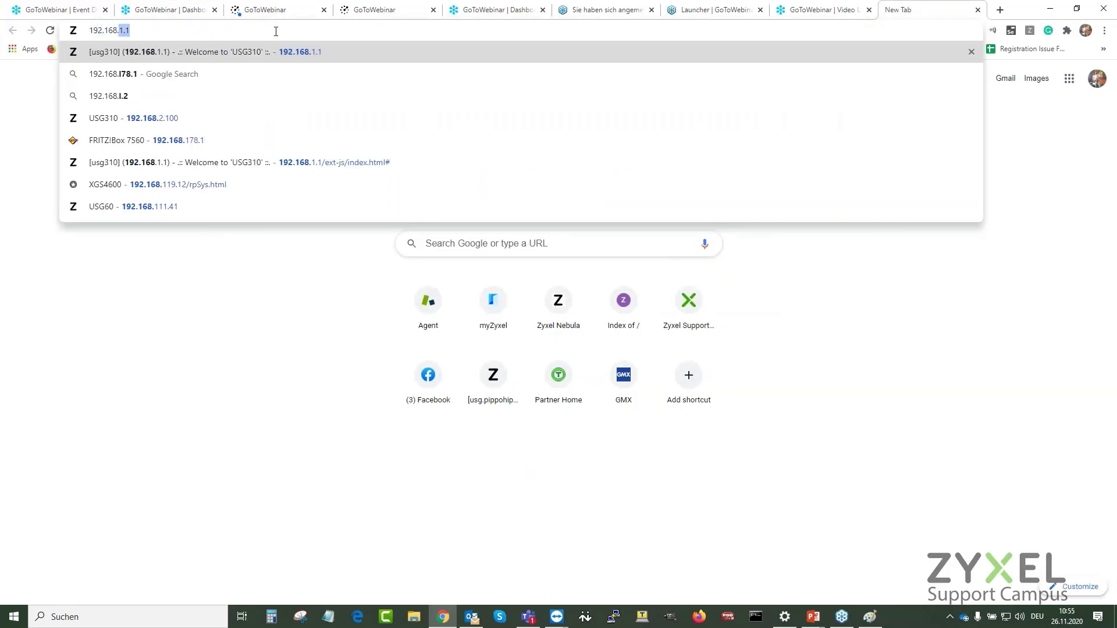
pyautogui.write('178.39')
pyautogui.press('Return')
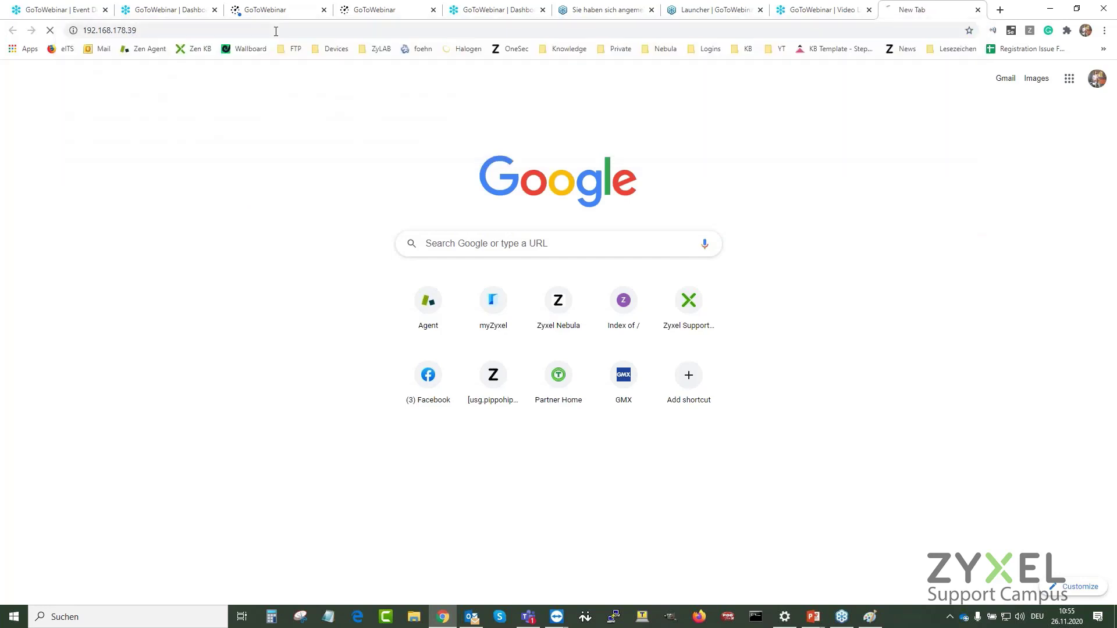
# - Log in to the USG FLEX 200 as admin with the account password
pyautogui.write('admin')
pyautogui.press('Tab')
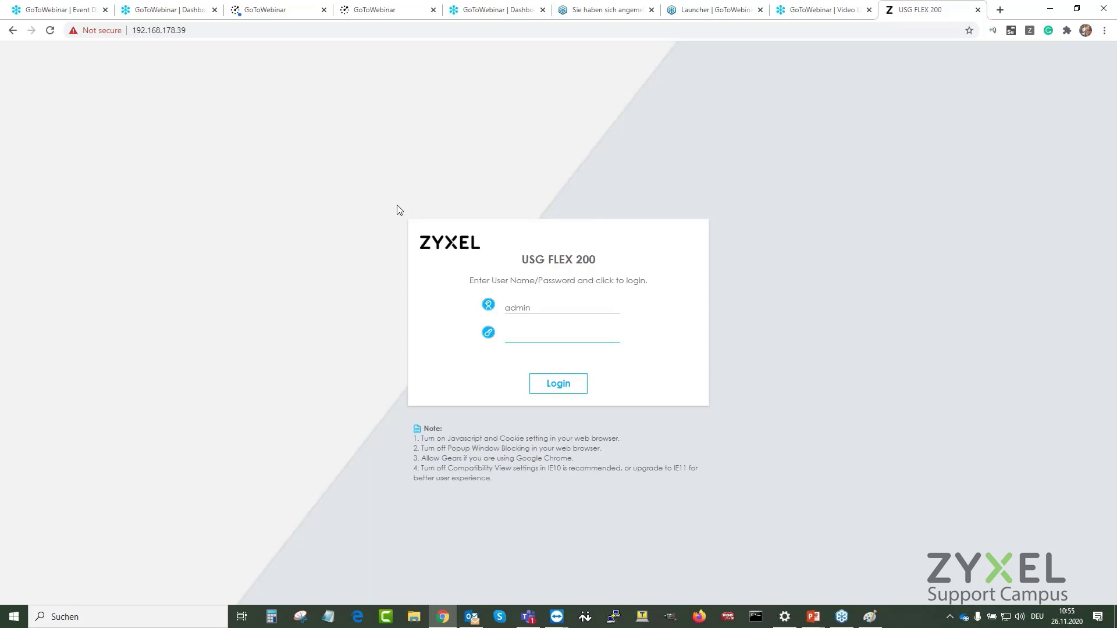
pyautogui.press('Return')
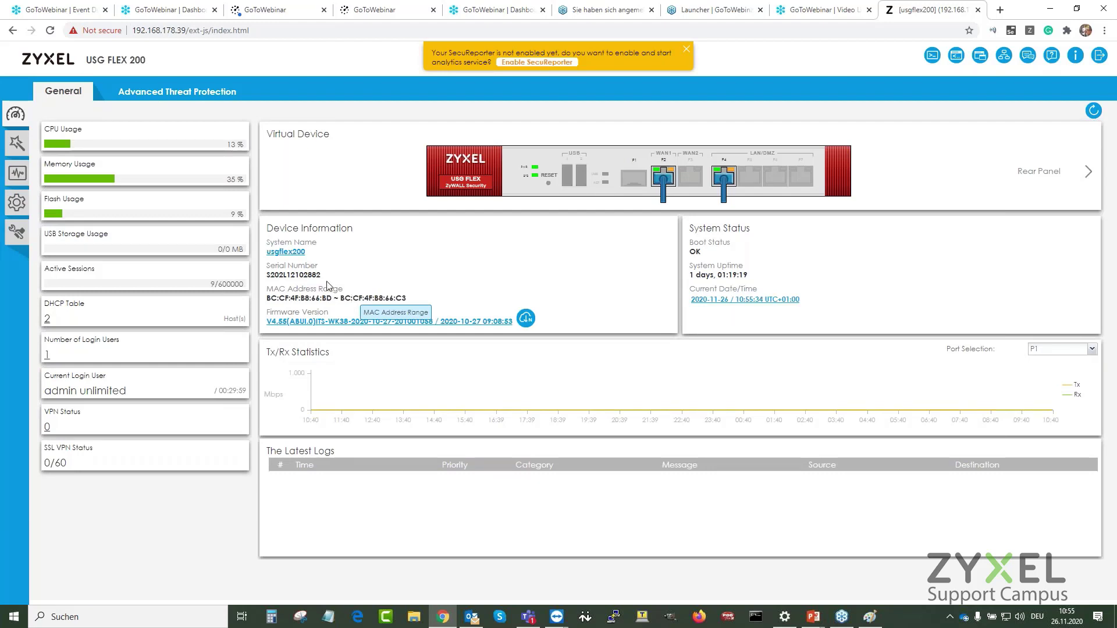
# - Open the L2TP_GW gateway for editing in the IPSec VPN configuration
pyautogui.click(17, 204)
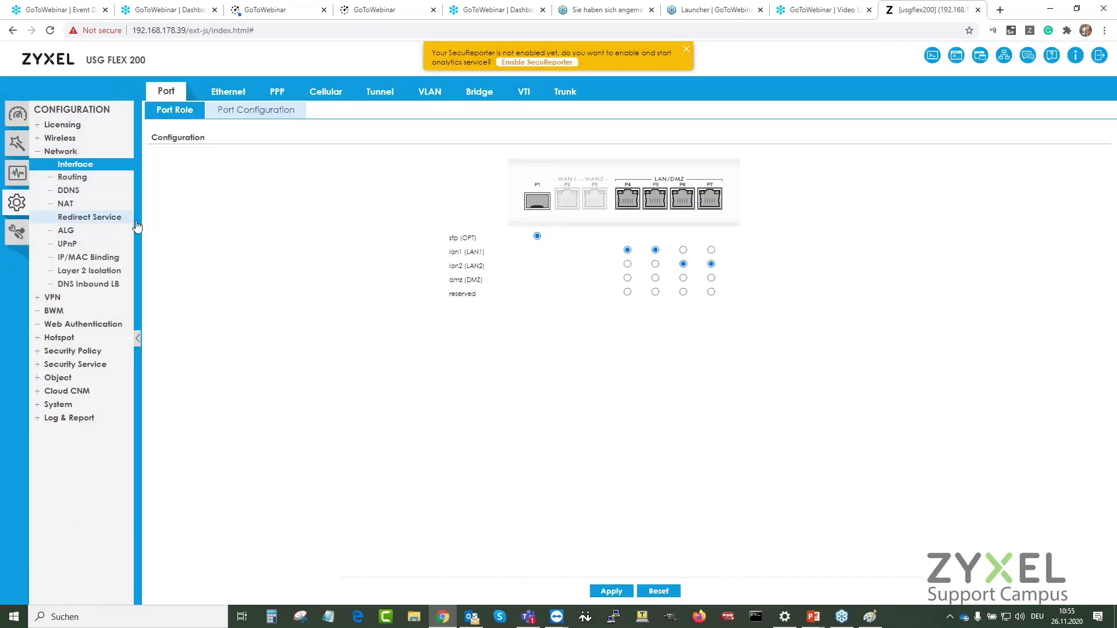
pyautogui.click(68, 299)
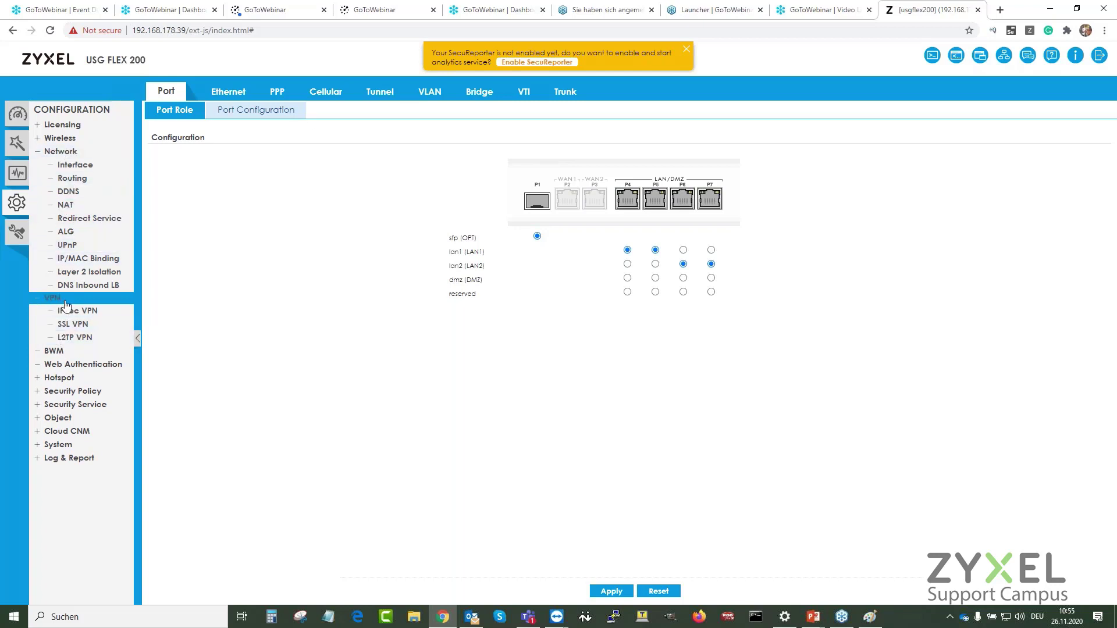
pyautogui.click(80, 315)
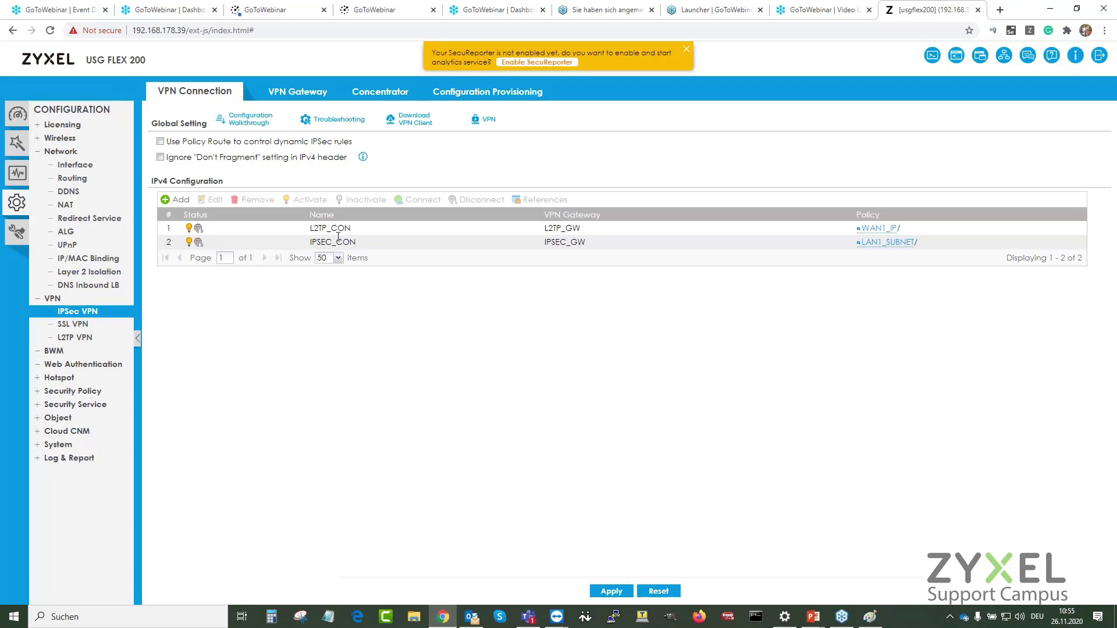
pyautogui.click(297, 95)
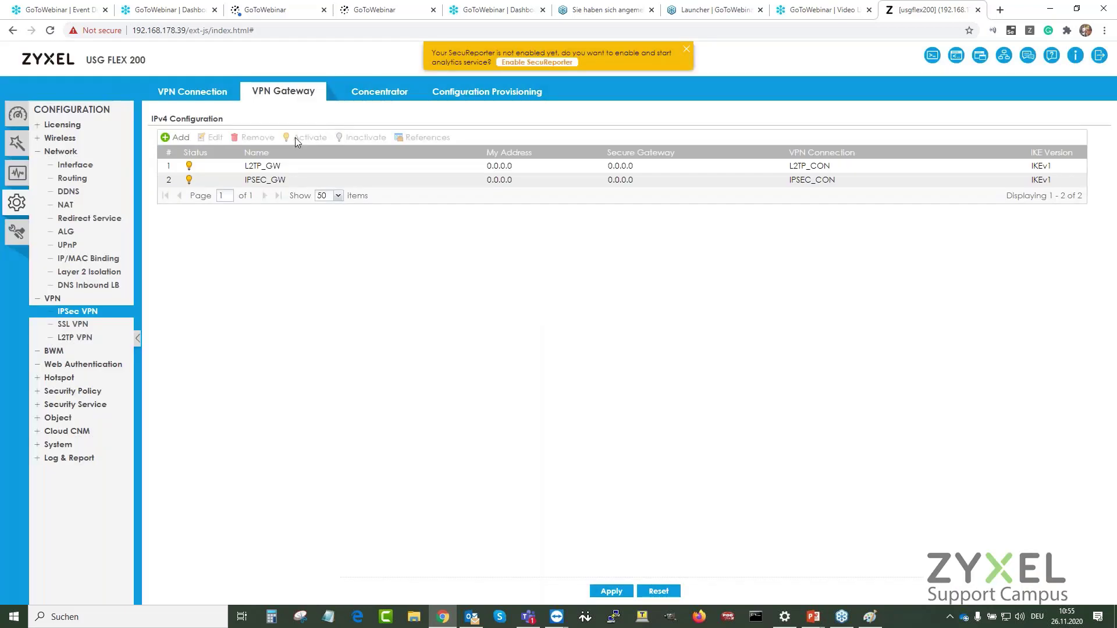
pyautogui.click(275, 168)
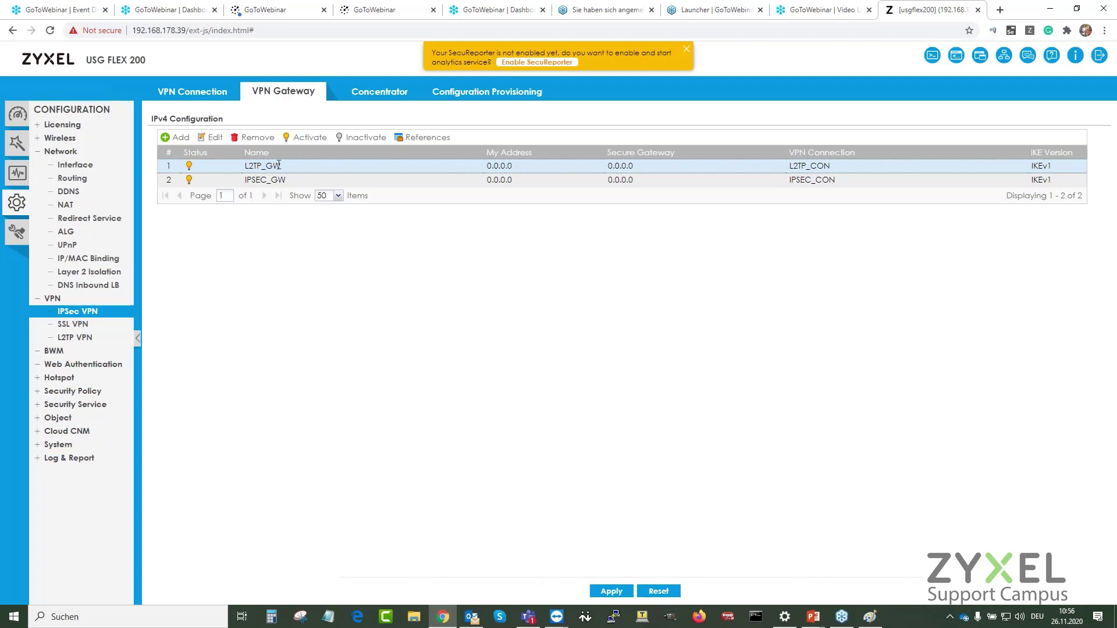
pyautogui.doubleClick(279, 165)
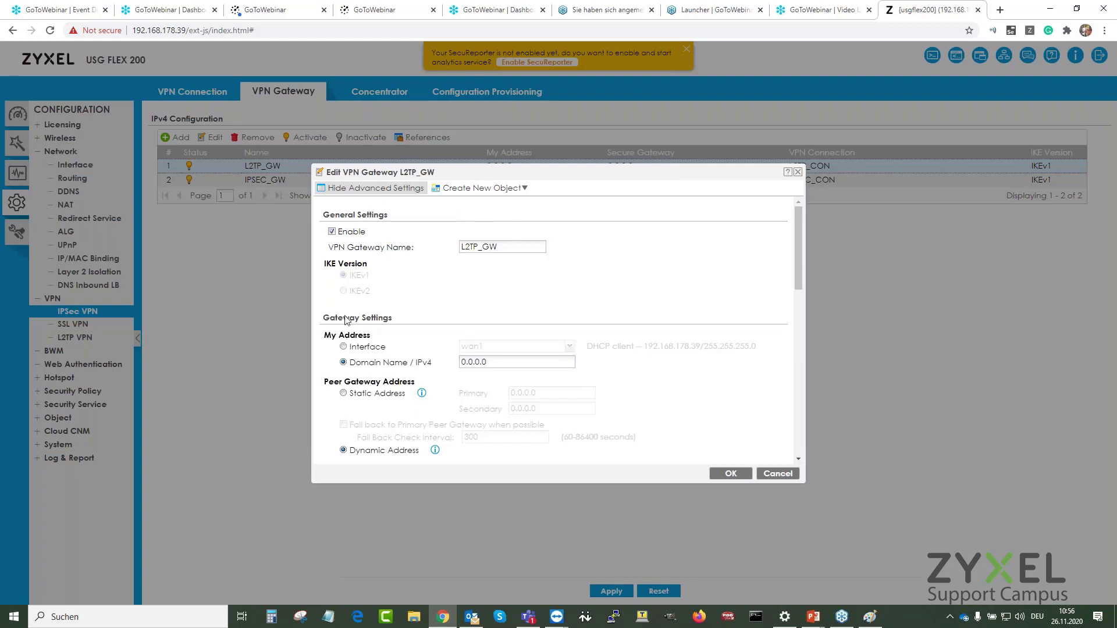
# - Try My Address with the wan1 interface, returning each time to Domain Name / IPv4 with 0.0.0.0
pyautogui.moveTo(325, 336); pyautogui.dragTo(386, 338)
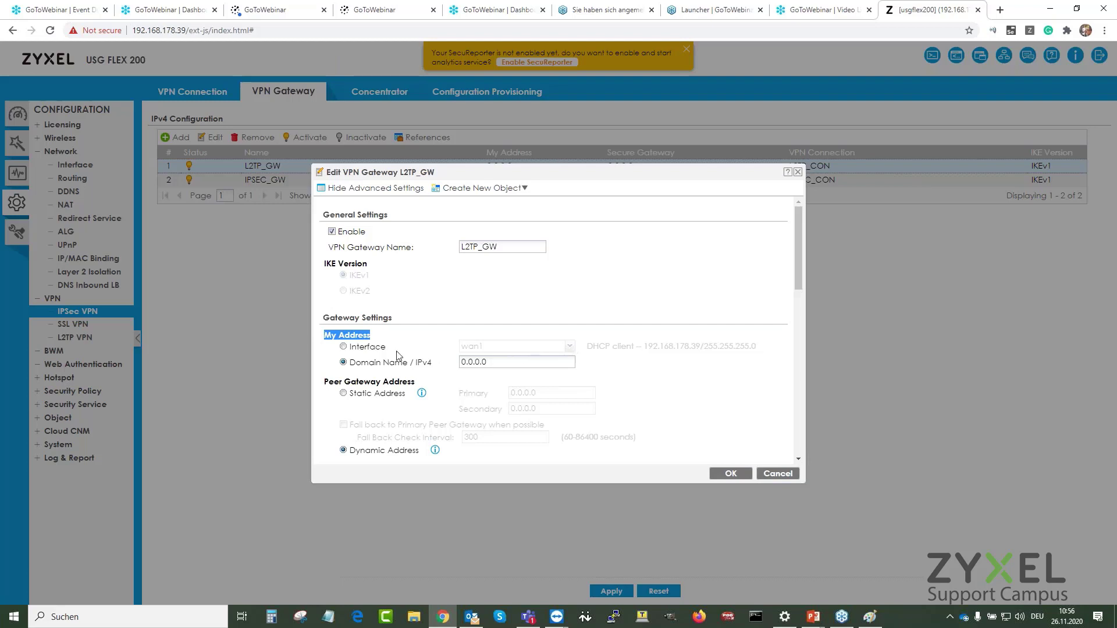
pyautogui.click(366, 348)
pyautogui.moveTo(642, 346); pyautogui.dragTo(711, 346)
pyautogui.click(705, 345)
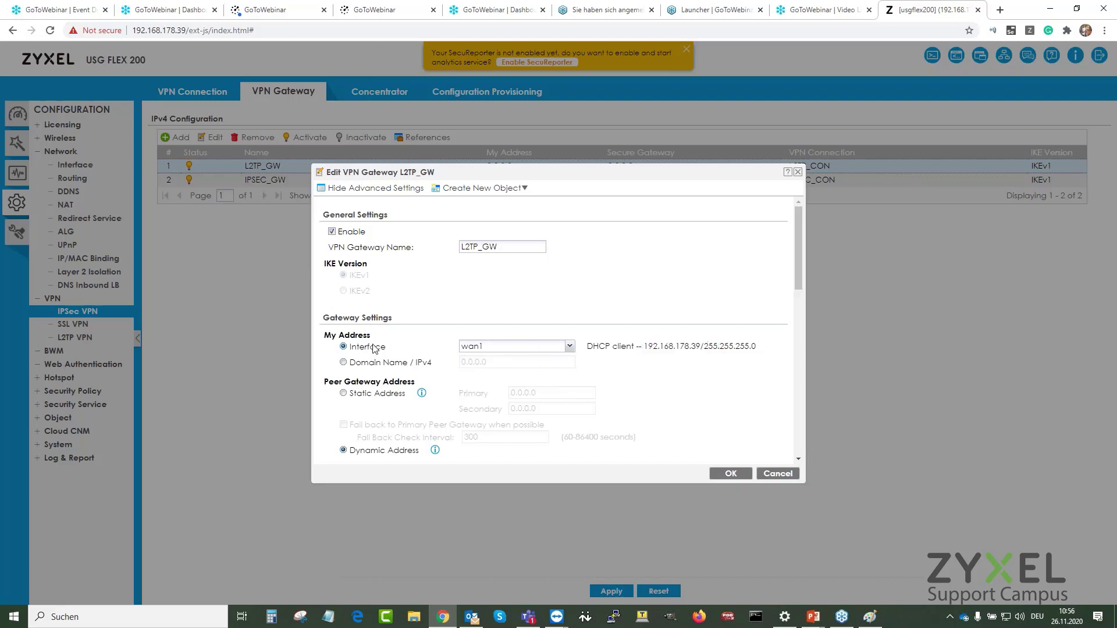
pyautogui.click(343, 363)
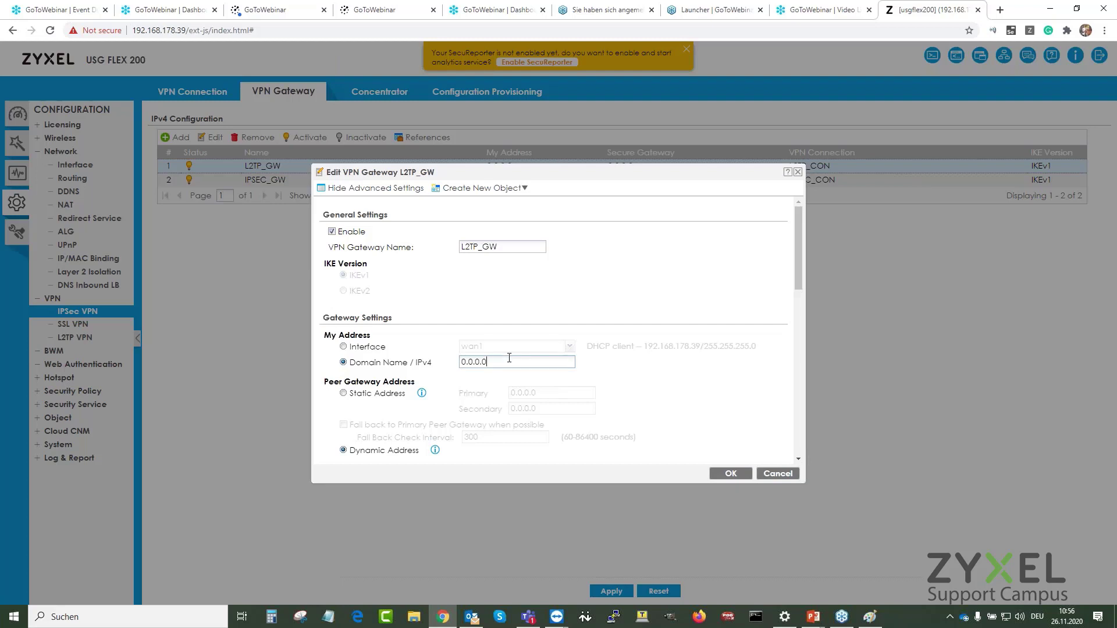
pyautogui.scroll(-1, 704, 264)
pyautogui.click(343, 290)
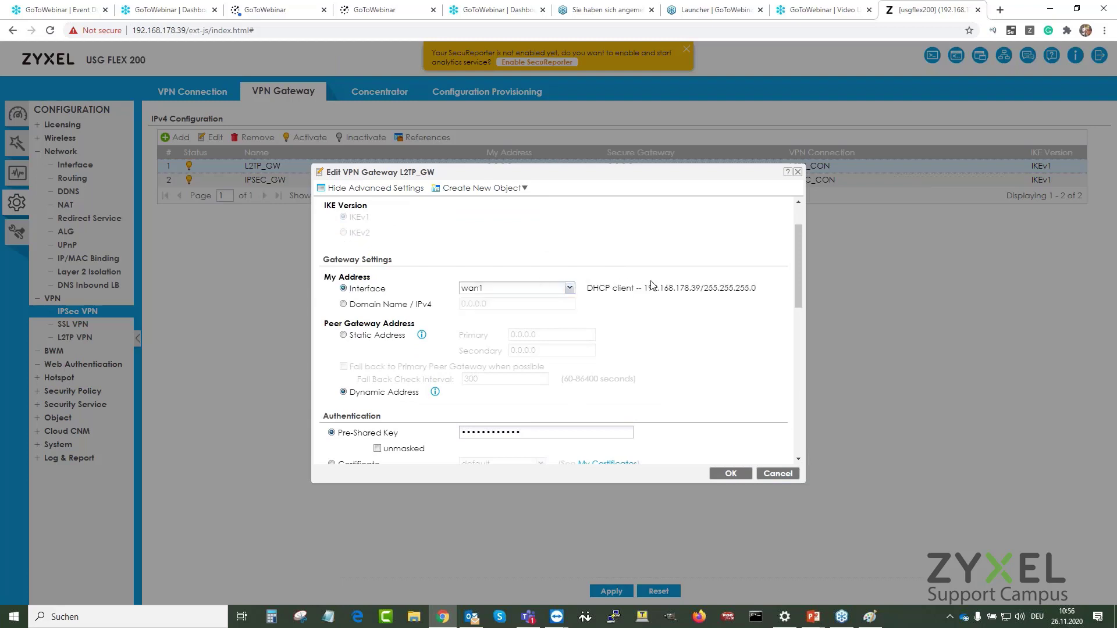
pyautogui.moveTo(756, 288); pyautogui.dragTo(643, 288)
pyautogui.click(698, 291)
pyautogui.click(343, 303)
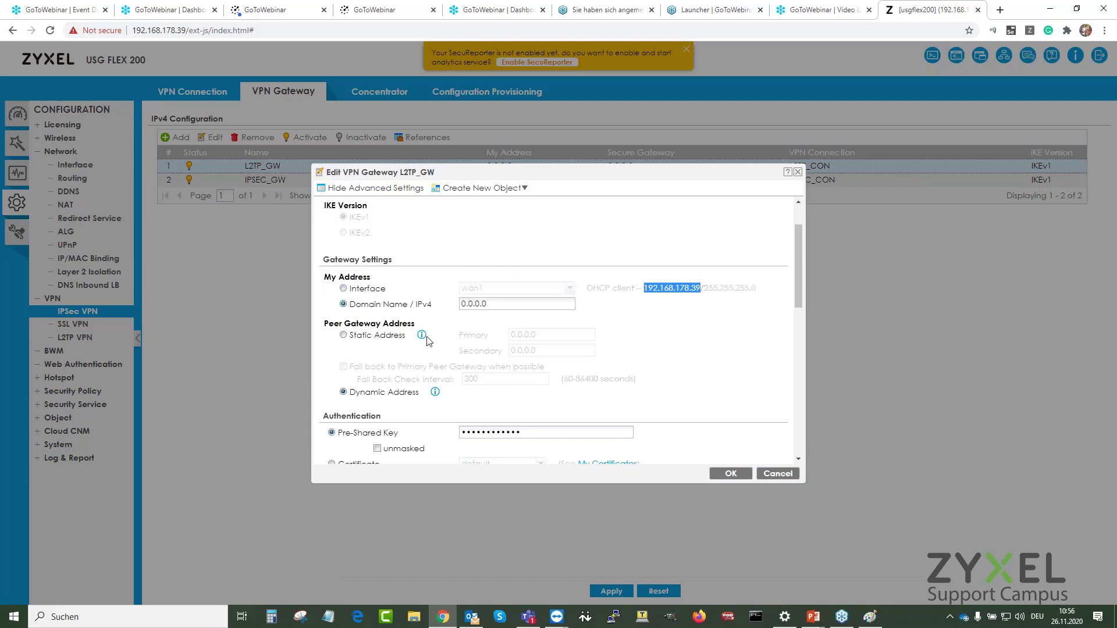
pyautogui.click(627, 326)
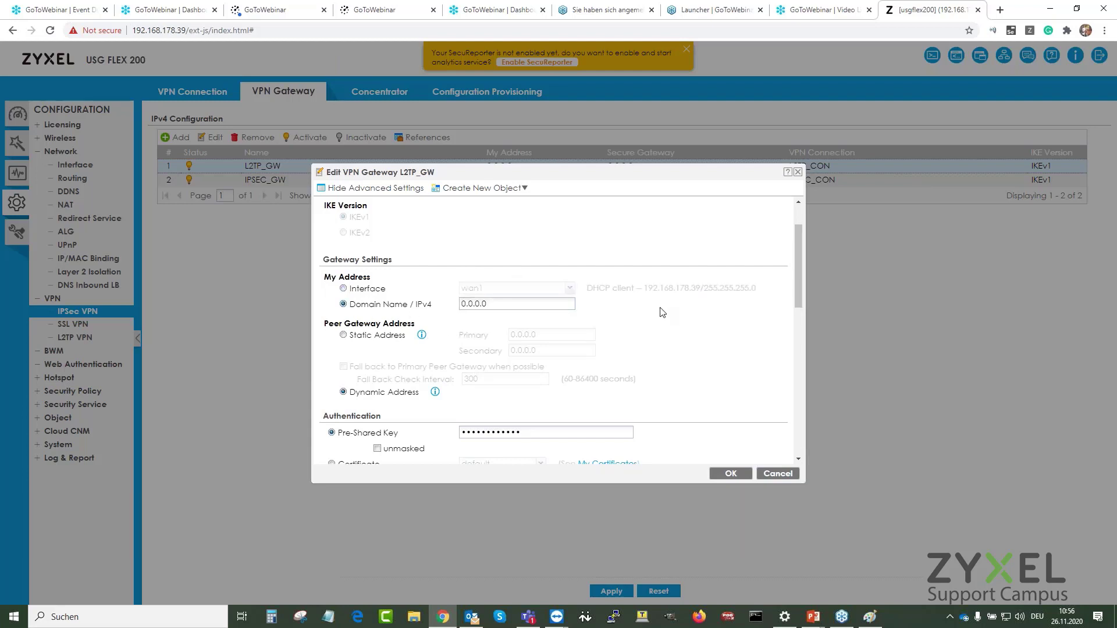
# - Unmask the gateway's pre-shared key to check it, and mask it again
pyautogui.scroll(-2, 660, 312)
pyautogui.click(377, 333)
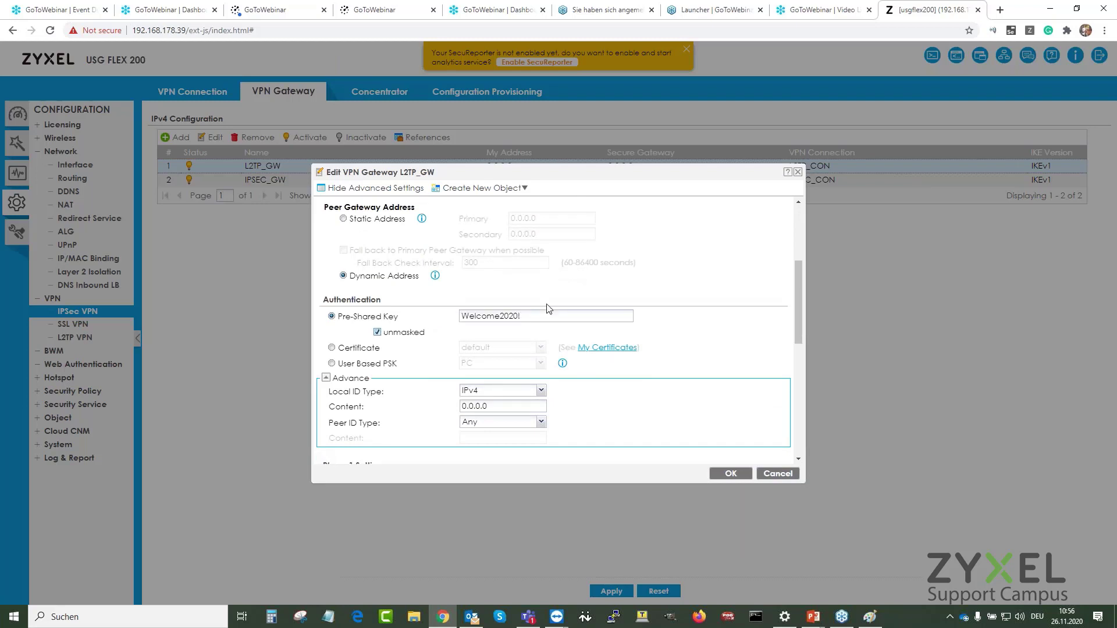
pyautogui.hotkey('ctrl', 'a')
pyautogui.click(561, 282)
pyautogui.scroll(-1, 465, 279)
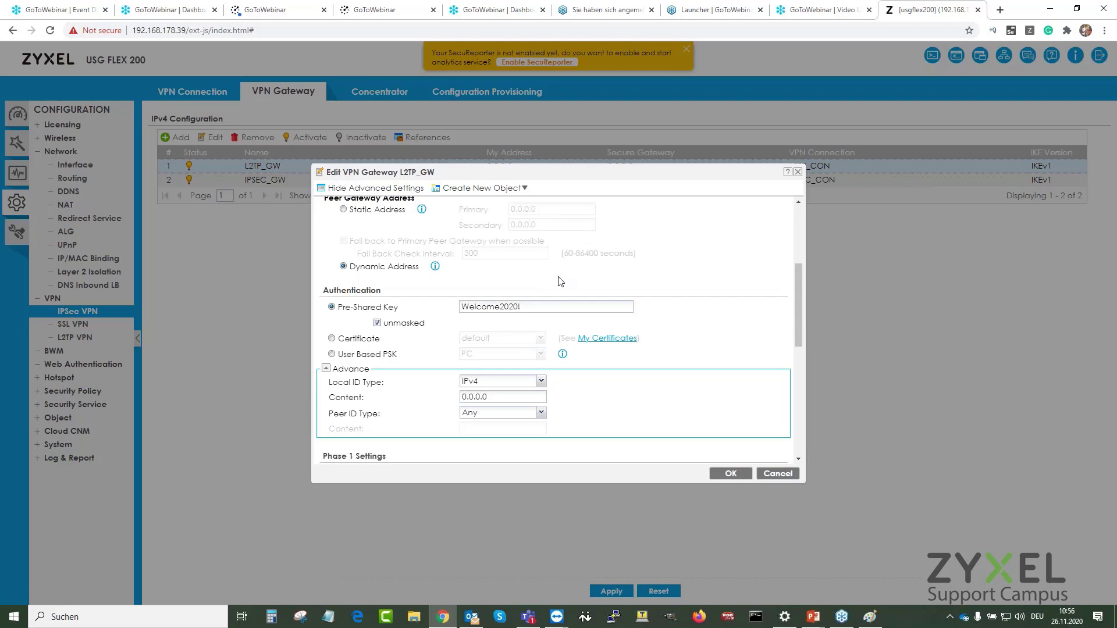
pyautogui.click(377, 275)
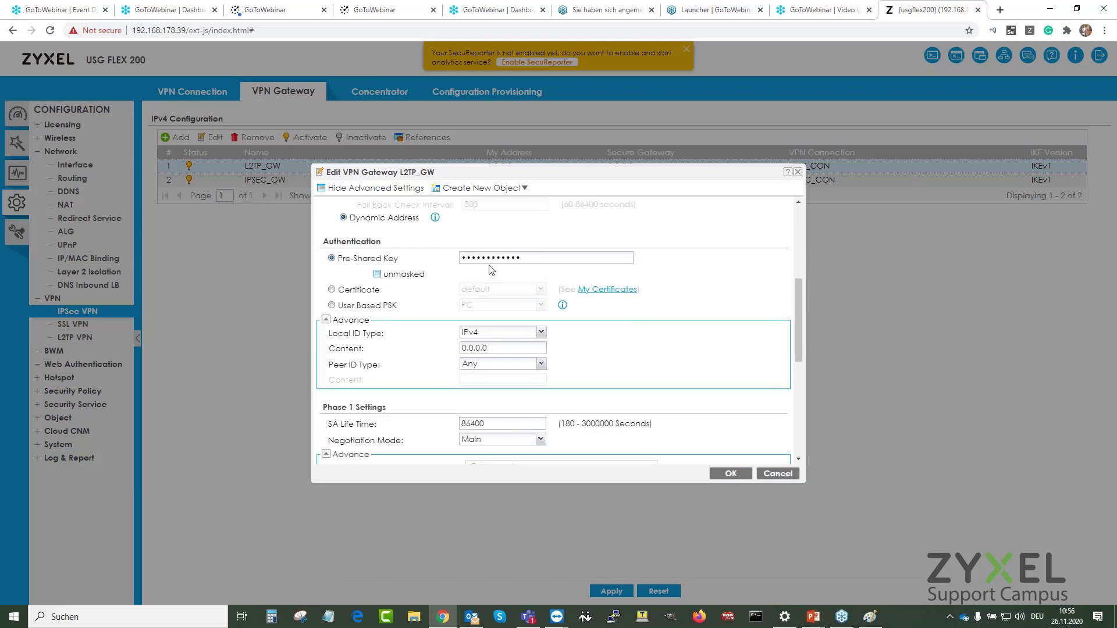
# - Examine the gateway's authentication, Phase 1 proposals, negotiation mode and key group, and close its settings without saving
pyautogui.scroll(-3, 553, 324)
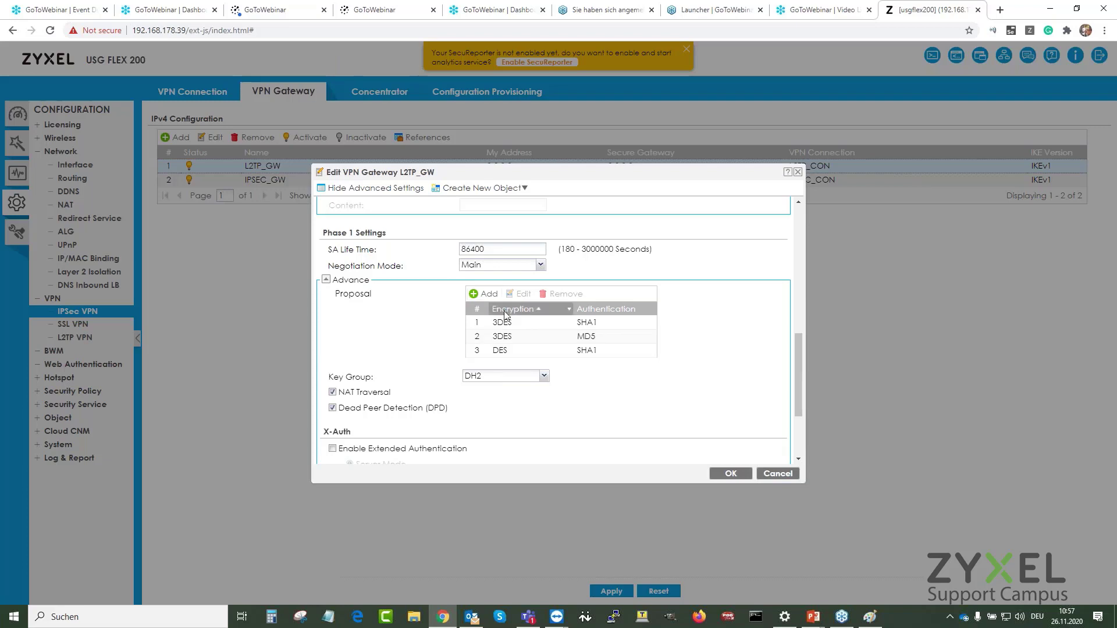
pyautogui.click(589, 350)
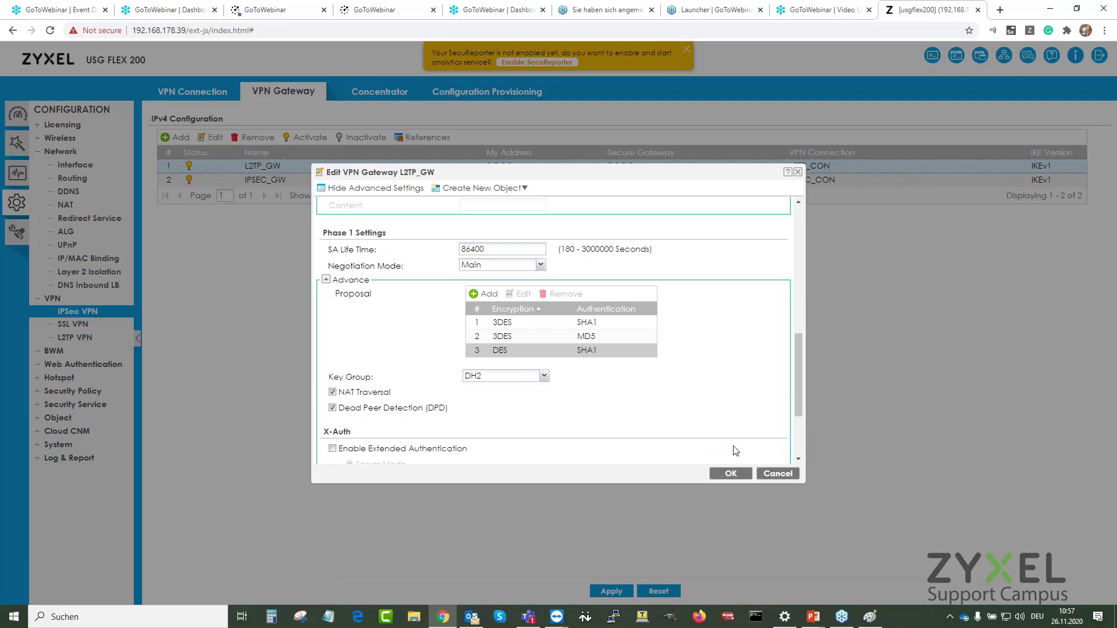
pyautogui.scroll(1, 723, 364)
pyautogui.scroll(4, 723, 365)
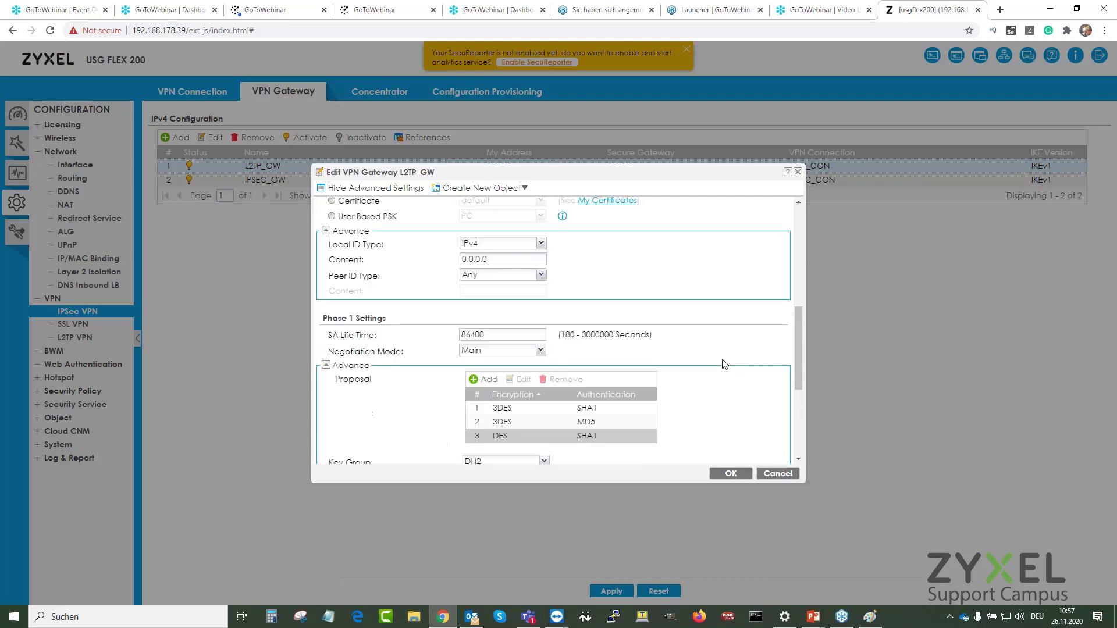
pyautogui.scroll(-4, 698, 354)
pyautogui.scroll(2, 680, 348)
pyautogui.scroll(-3, 680, 349)
pyautogui.scroll(3, 523, 341)
pyautogui.scroll(-1, 382, 330)
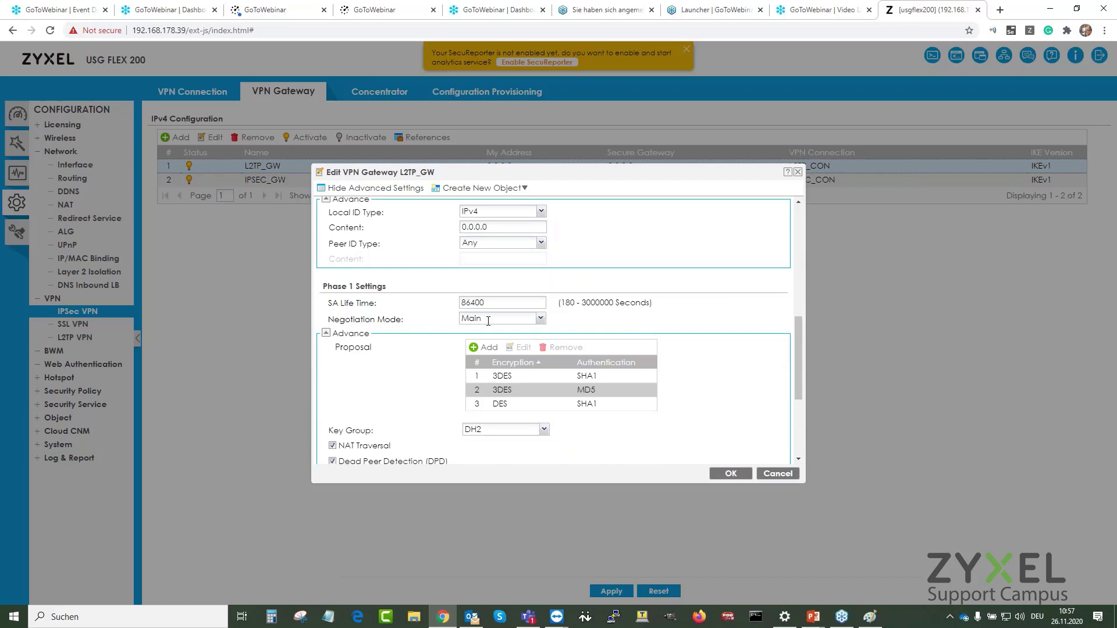
pyautogui.scroll(5, 650, 314)
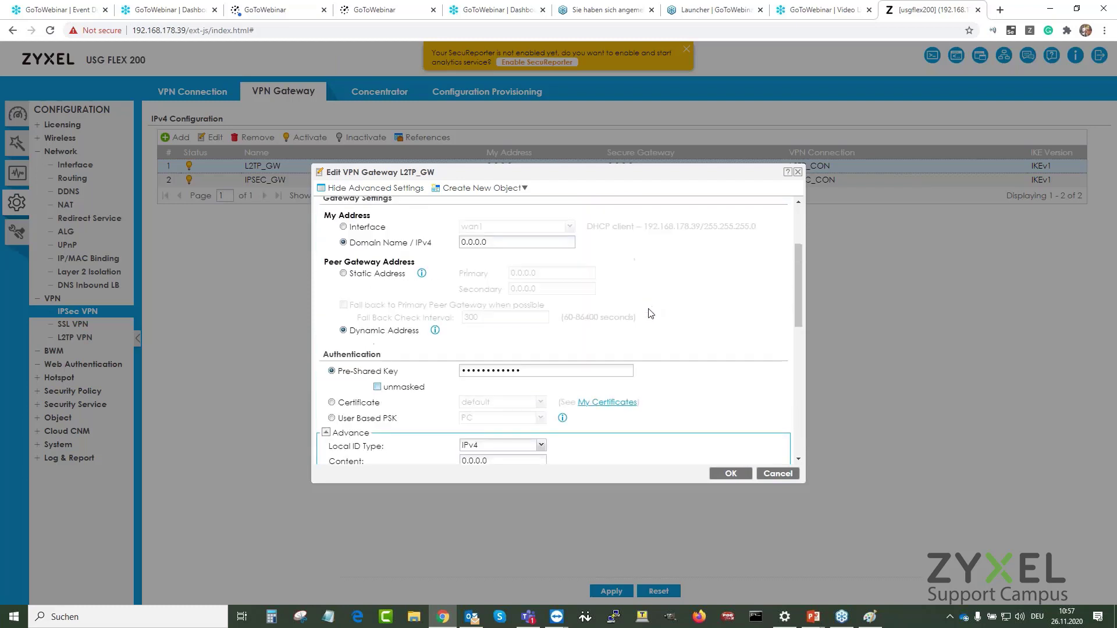
pyautogui.scroll(2, 651, 313)
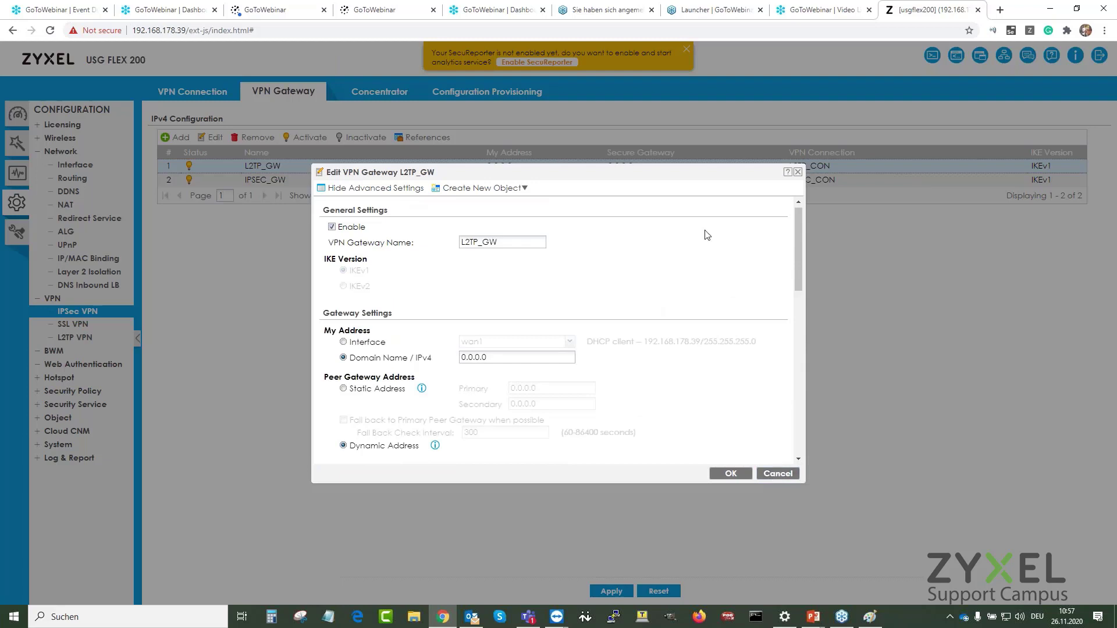
pyautogui.scroll(-8, 732, 390)
pyautogui.scroll(8, 732, 390)
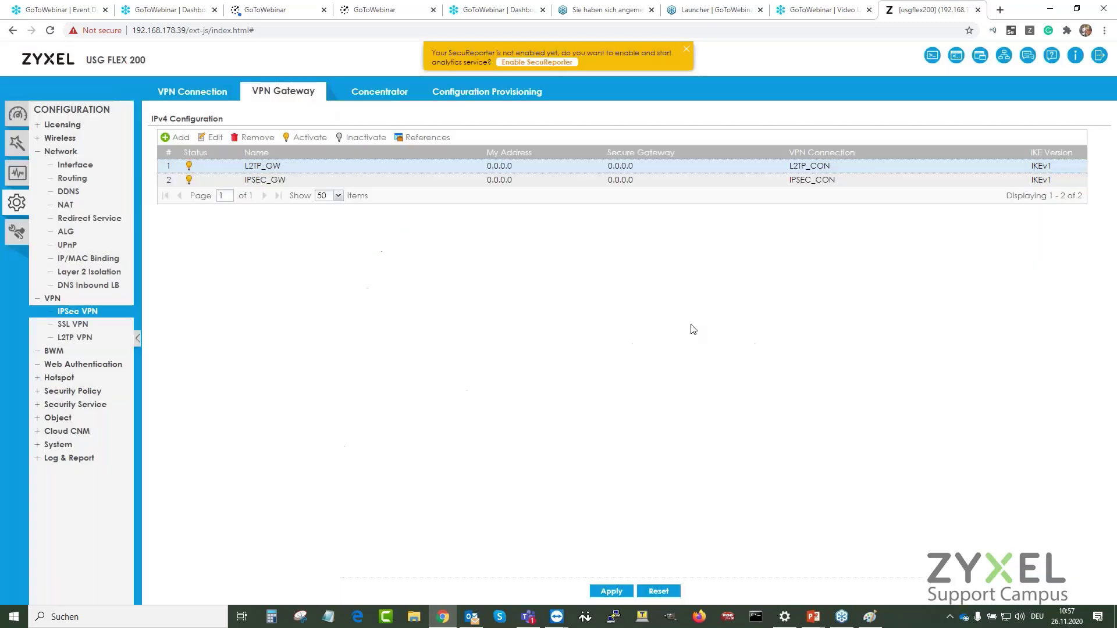
pyautogui.click(762, 472)
# - Open the L2TP_CON VPN connection and examine its application scenario, VPN gateway and local policy address
pyautogui.click(191, 93)
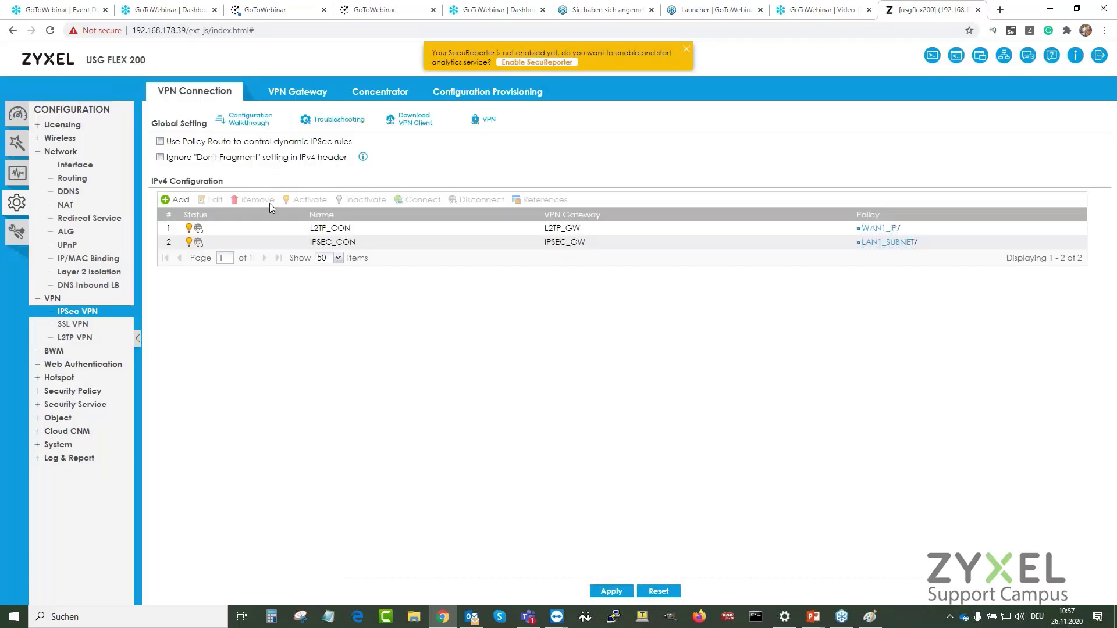
pyautogui.doubleClick(304, 231)
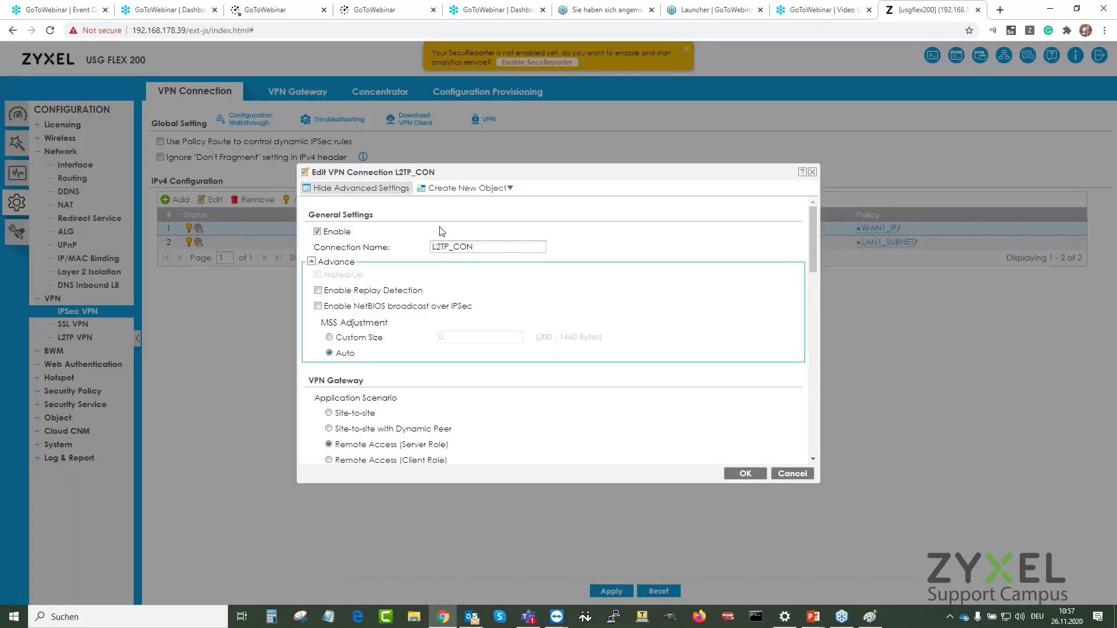
pyautogui.scroll(-2, 568, 311)
pyautogui.scroll(1, 432, 242)
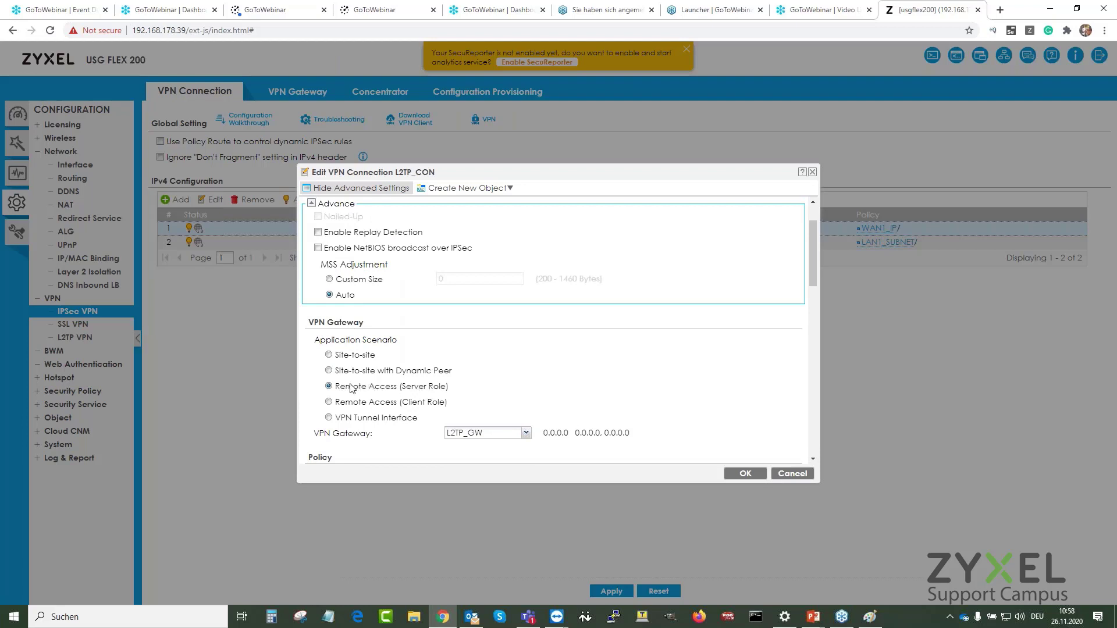
pyautogui.scroll(-2, 417, 369)
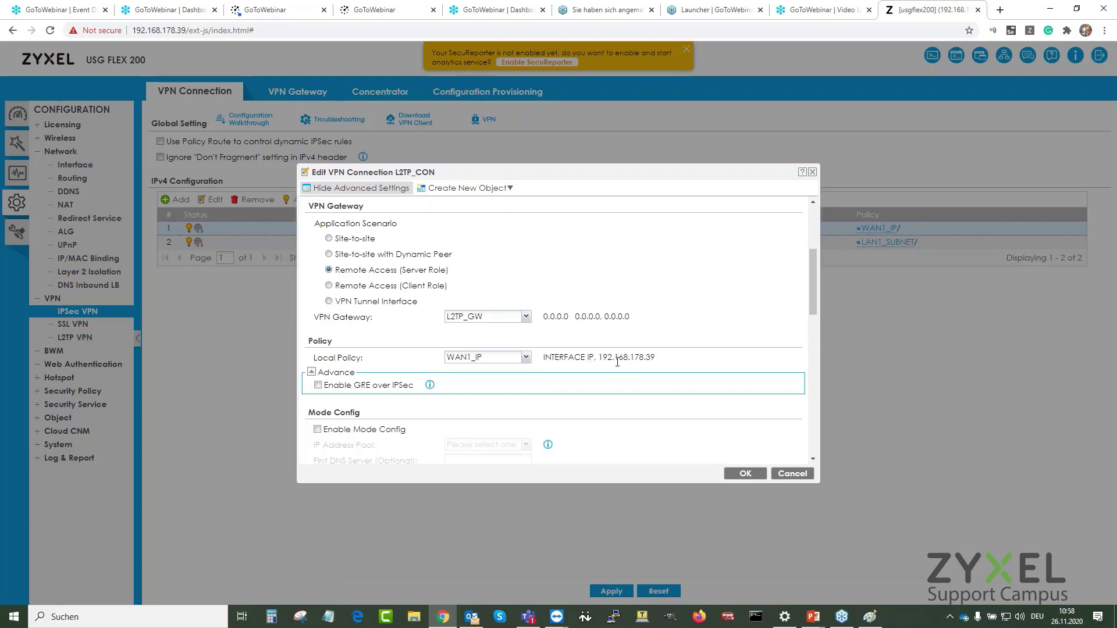
pyautogui.moveTo(600, 359); pyautogui.dragTo(672, 364)
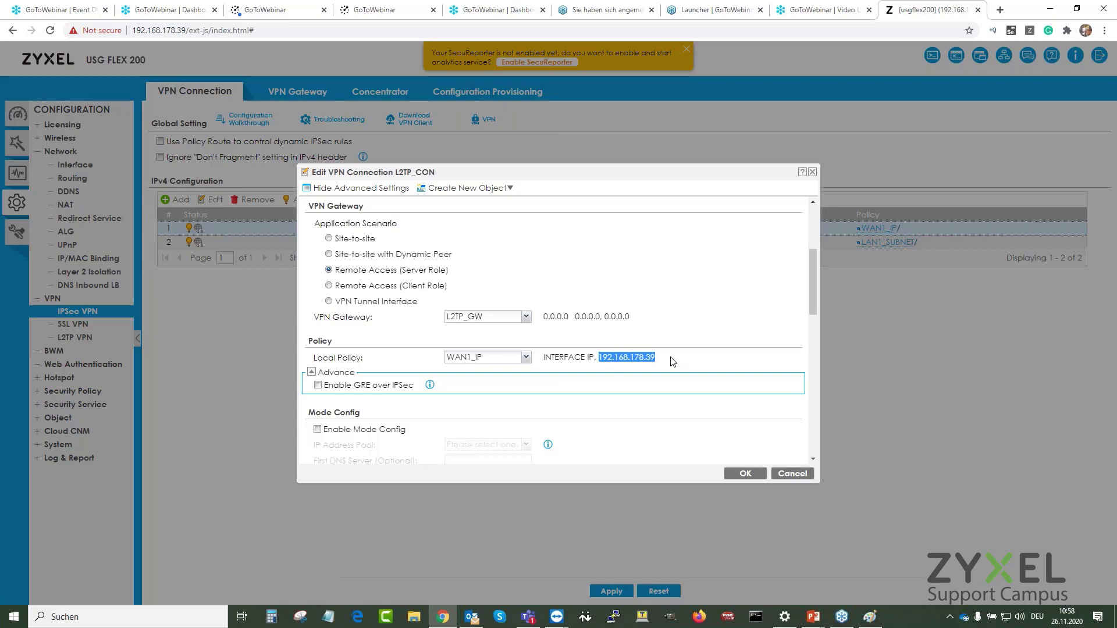
pyautogui.click(673, 361)
pyautogui.moveTo(664, 359); pyautogui.dragTo(601, 359)
pyautogui.click(601, 359)
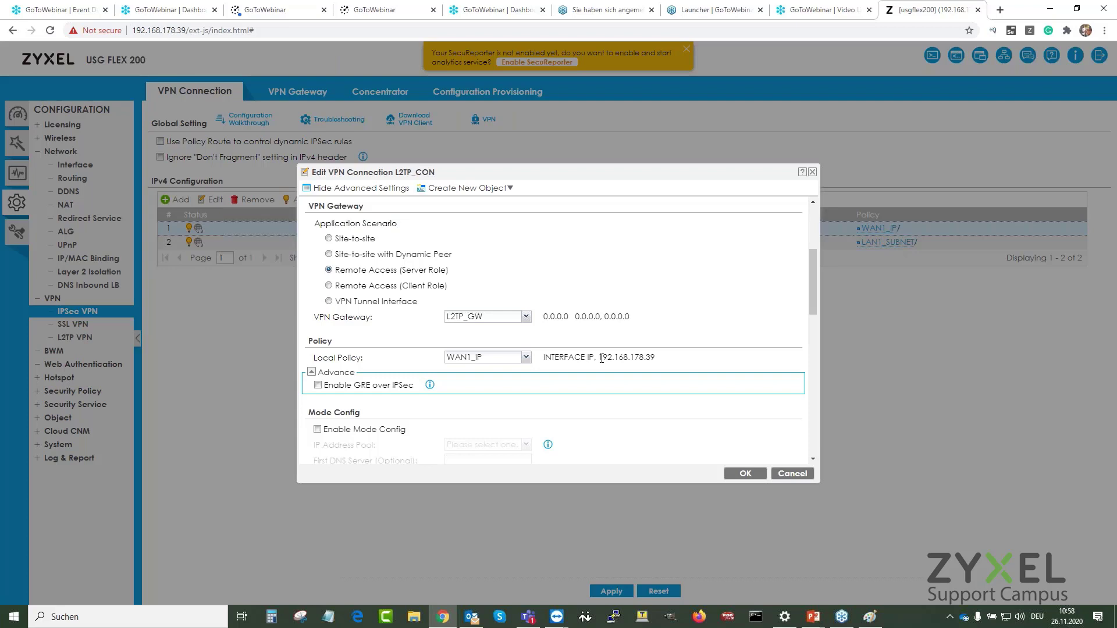
# - Examine the connection's Phase 2 encapsulation, proposals, Perfect Forward Secrecy and zone, and close its settings without saving
pyautogui.scroll(-5, 523, 378)
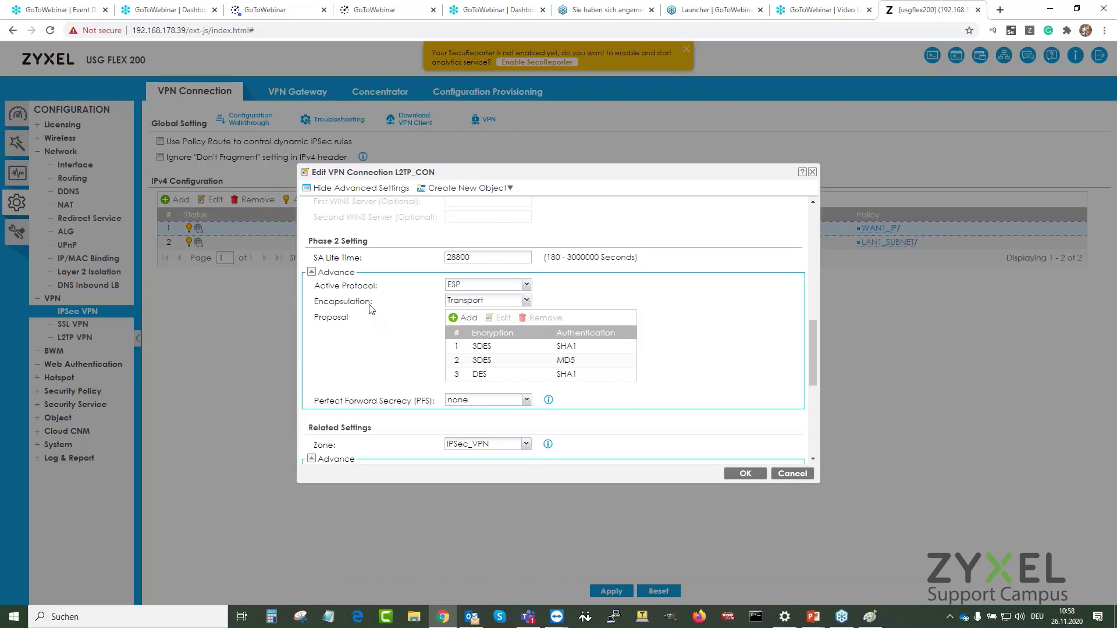
pyautogui.click(528, 300)
pyautogui.click(589, 304)
pyautogui.doubleClick(442, 401)
pyautogui.click(427, 400)
pyautogui.scroll(-3, 735, 322)
pyautogui.scroll(3, 735, 322)
pyautogui.scroll(-3, 735, 370)
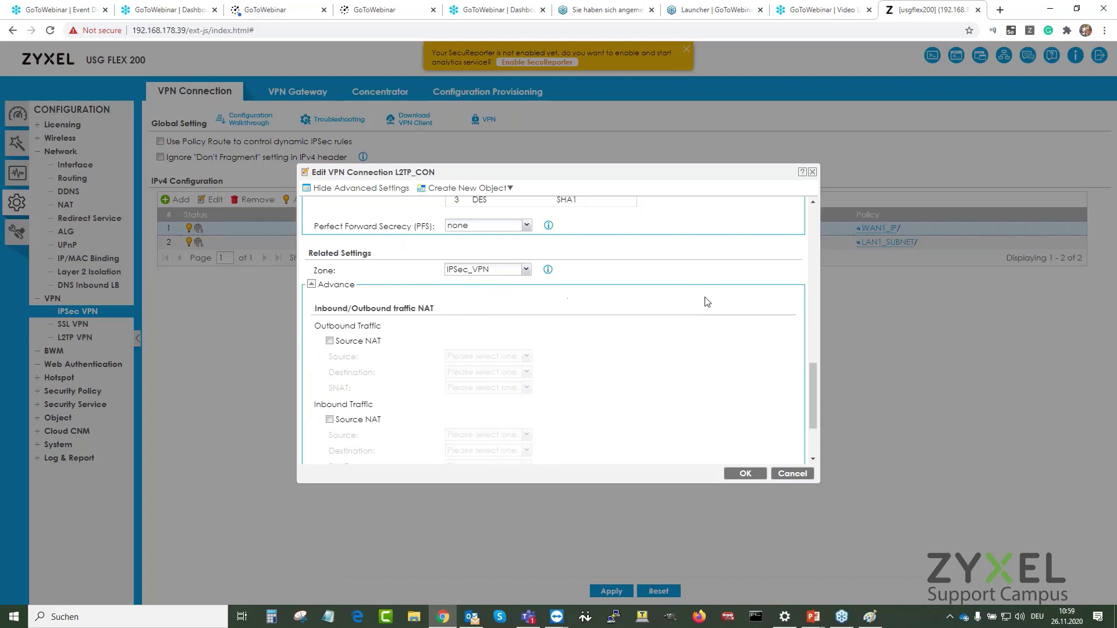
pyautogui.scroll(6, 722, 309)
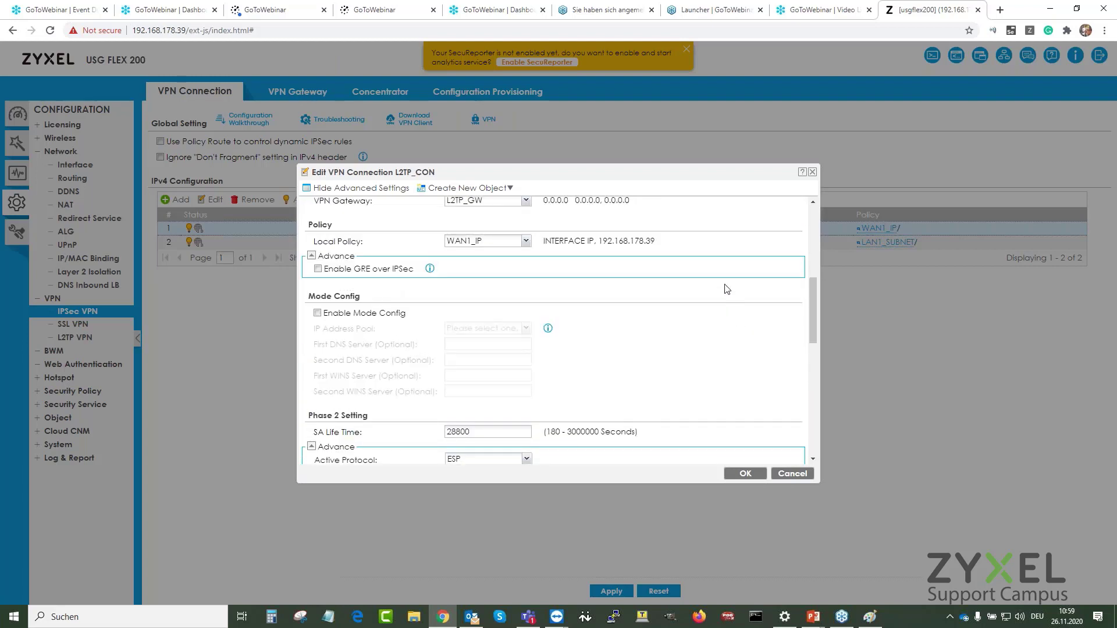
pyautogui.scroll(-3, 551, 387)
pyautogui.scroll(-2, 551, 387)
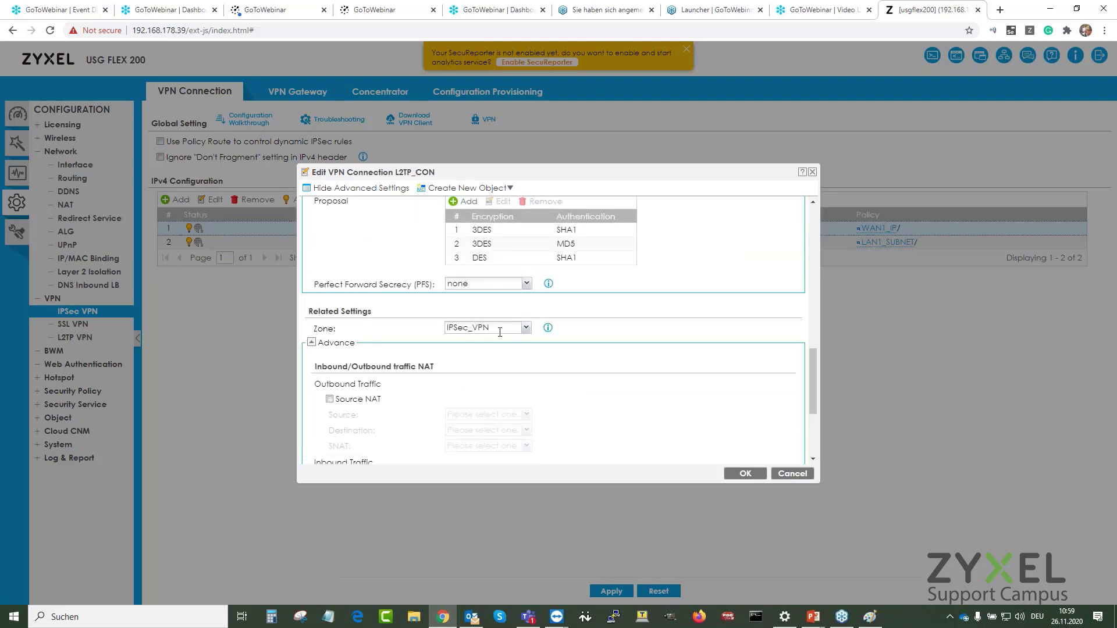
pyautogui.click(793, 474)
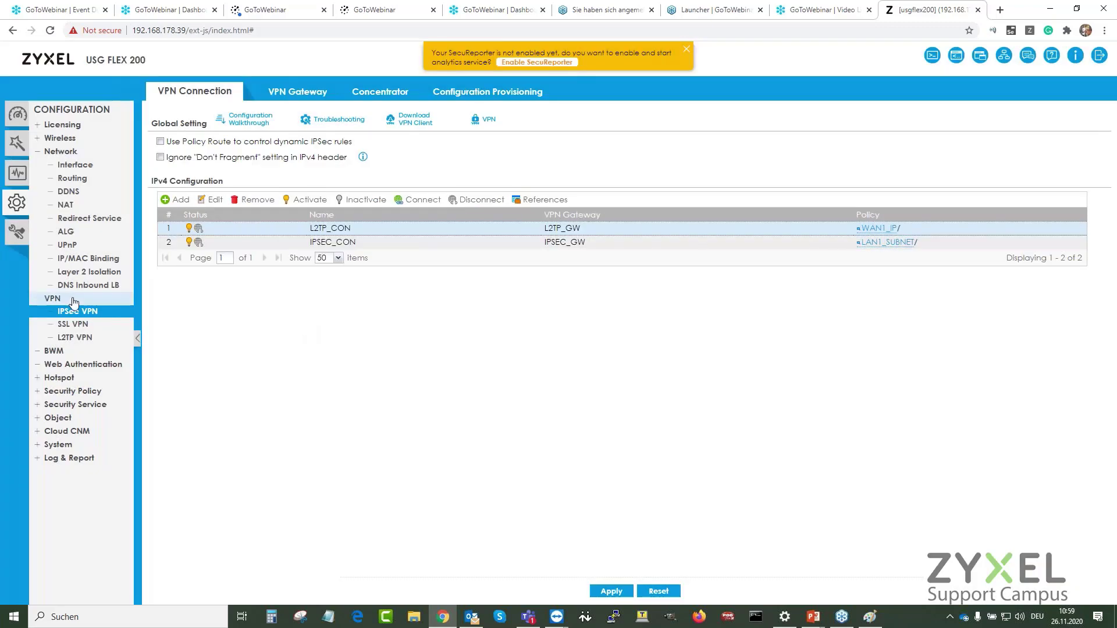
# - Review the L2TP VPN general settings and check the choices for the allowed user
pyautogui.click(79, 338)
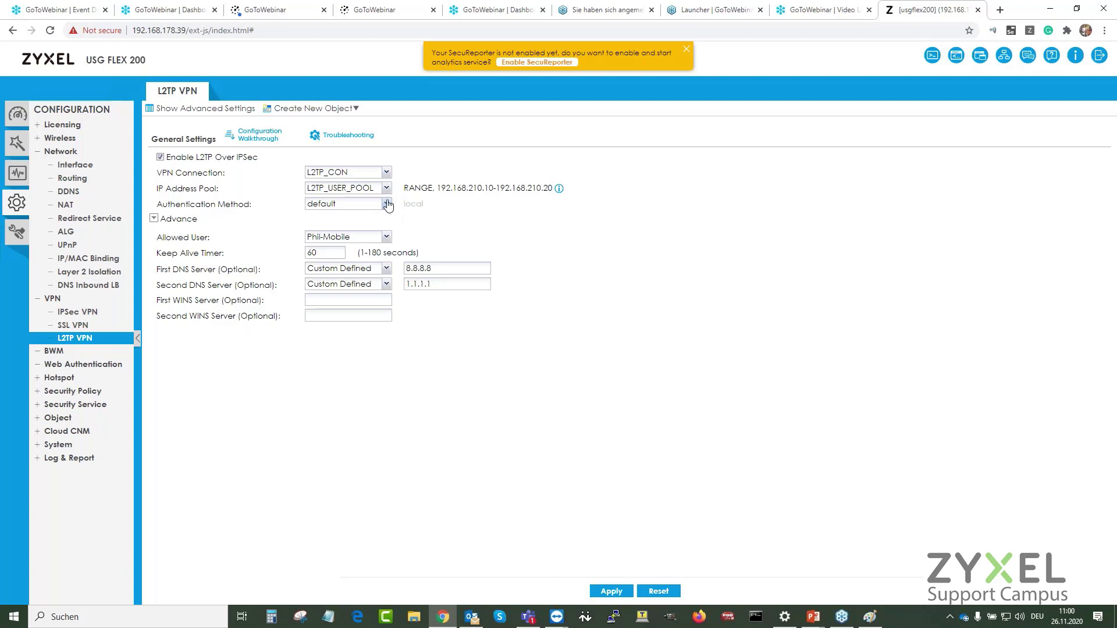
pyautogui.click(386, 237)
pyautogui.click(388, 256)
# - Inspect the criteria, next-hop and address translation of the policy route for incoming L2TP_CON traffic, and close it without saving
pyautogui.click(76, 178)
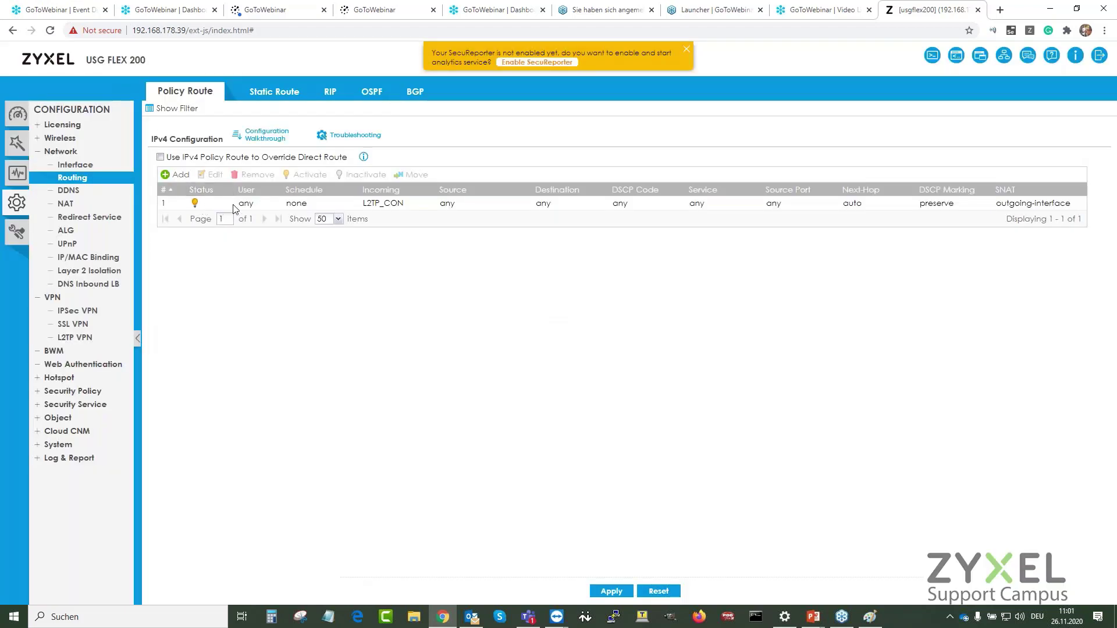
pyautogui.click(392, 204)
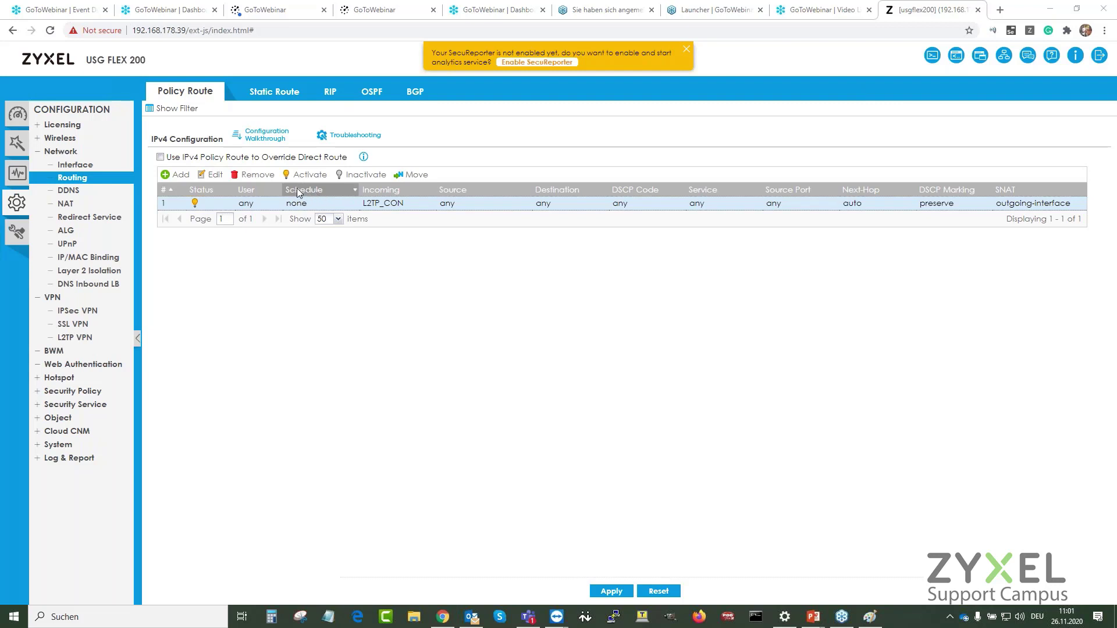
pyautogui.doubleClick(395, 204)
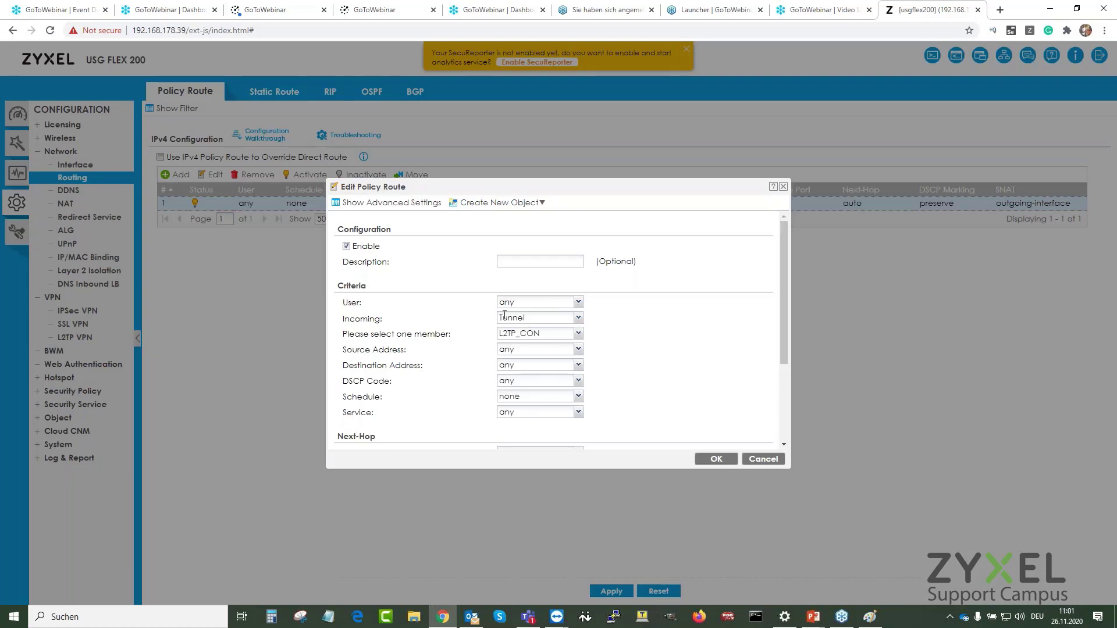
pyautogui.scroll(-2, 524, 334)
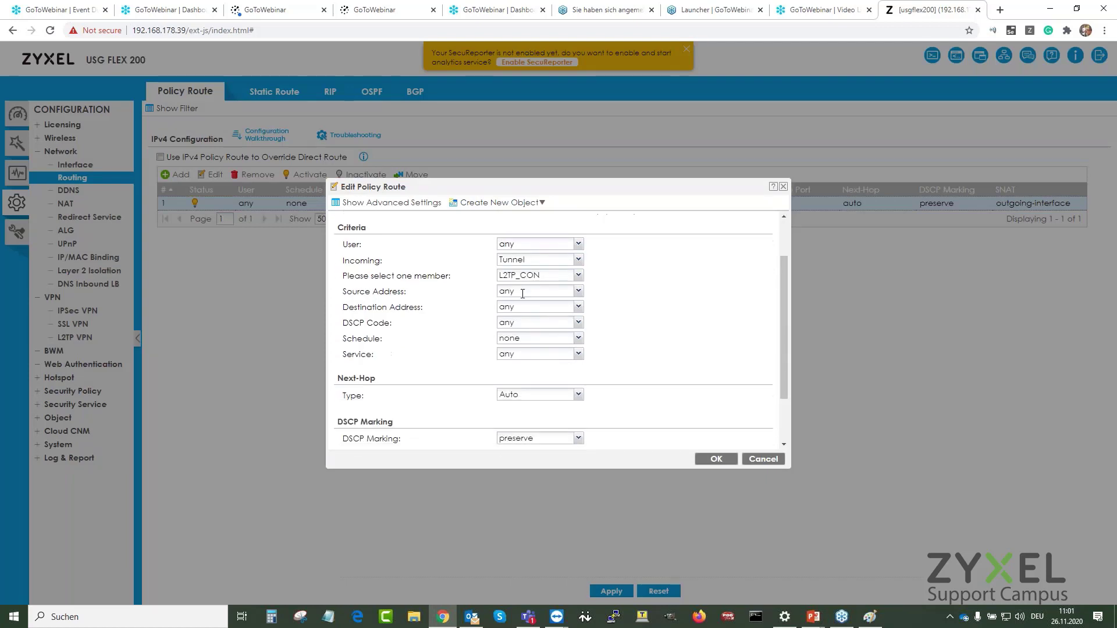
pyautogui.scroll(-2, 523, 303)
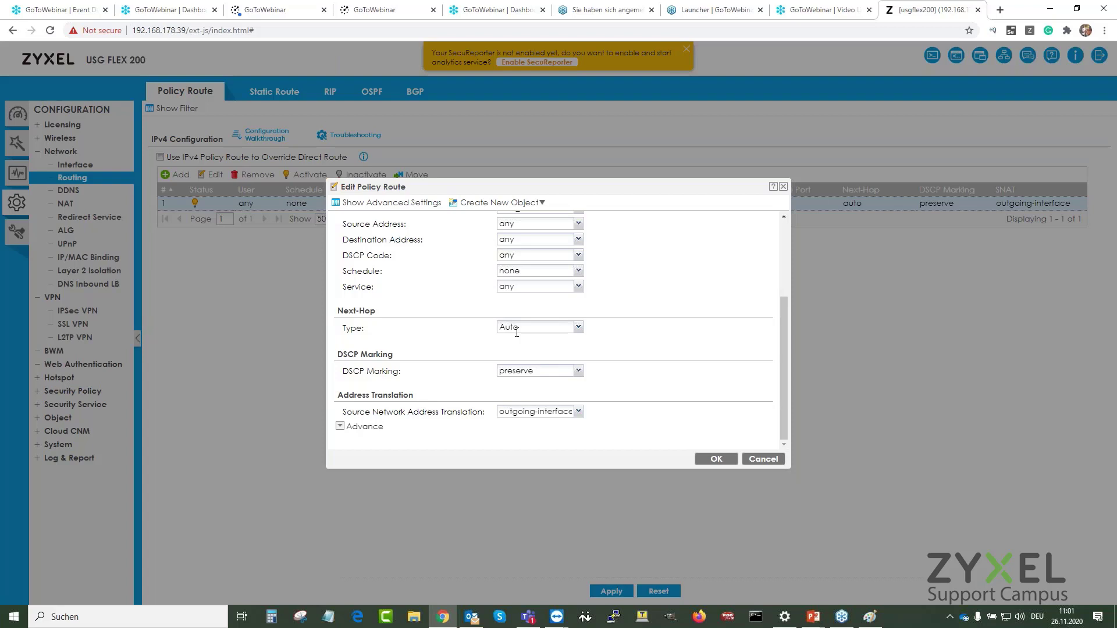
pyautogui.click(763, 459)
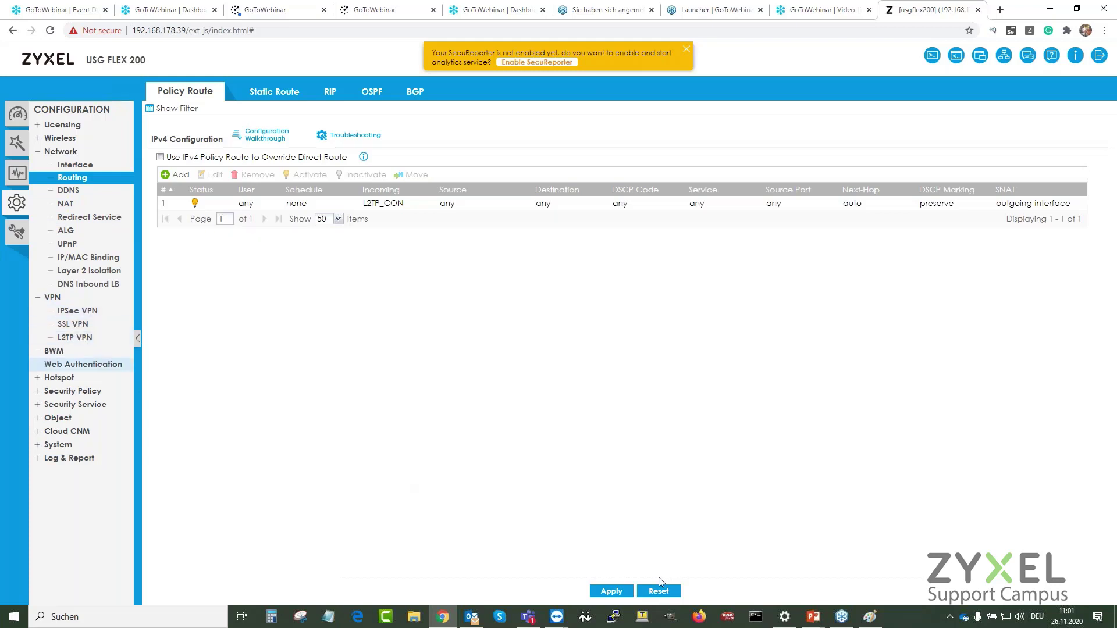
# - Switch to the TeamViewer phone session, unlock the phone and open the VPN page of its network settings
pyautogui.moveTo(556, 617)
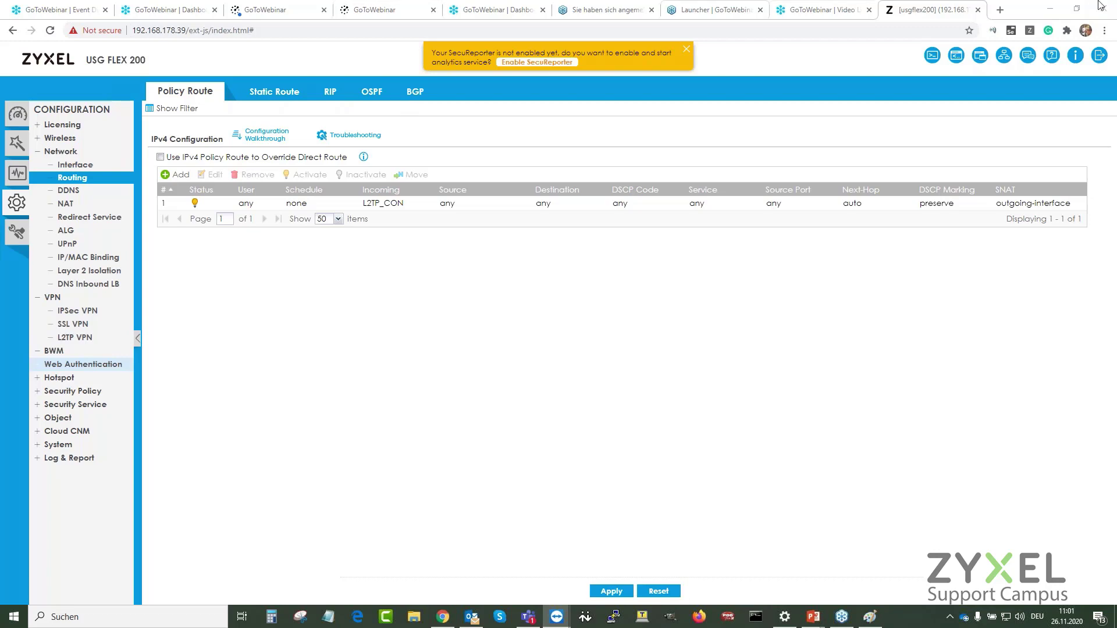
pyautogui.moveTo(1116, 209); pyautogui.dragTo(661, 3)
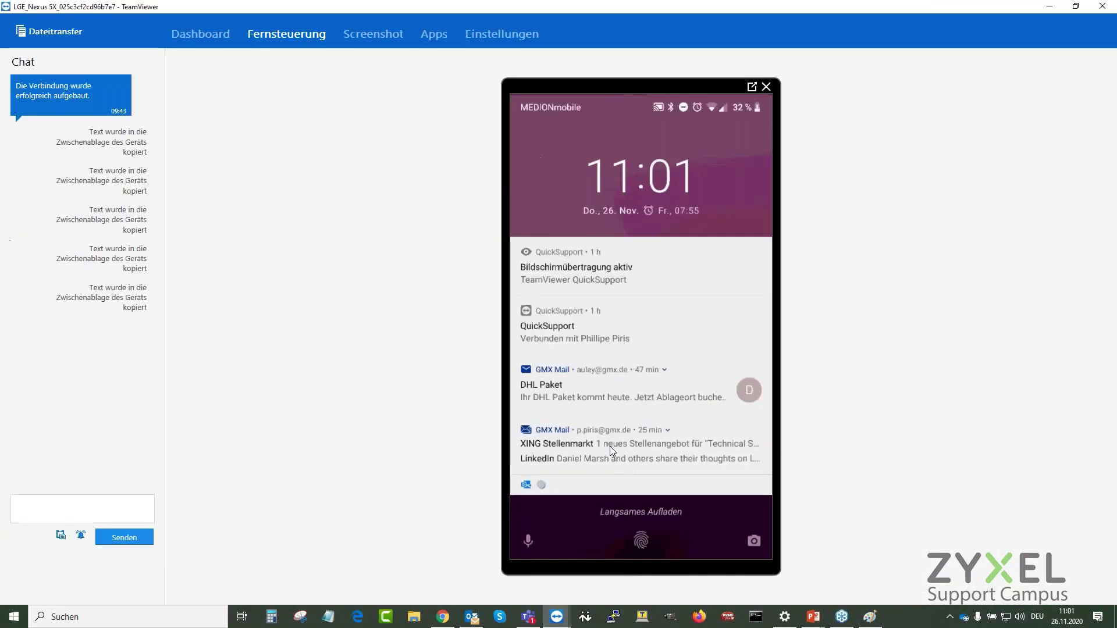
pyautogui.moveTo(639, 544); pyautogui.dragTo(640, 529)
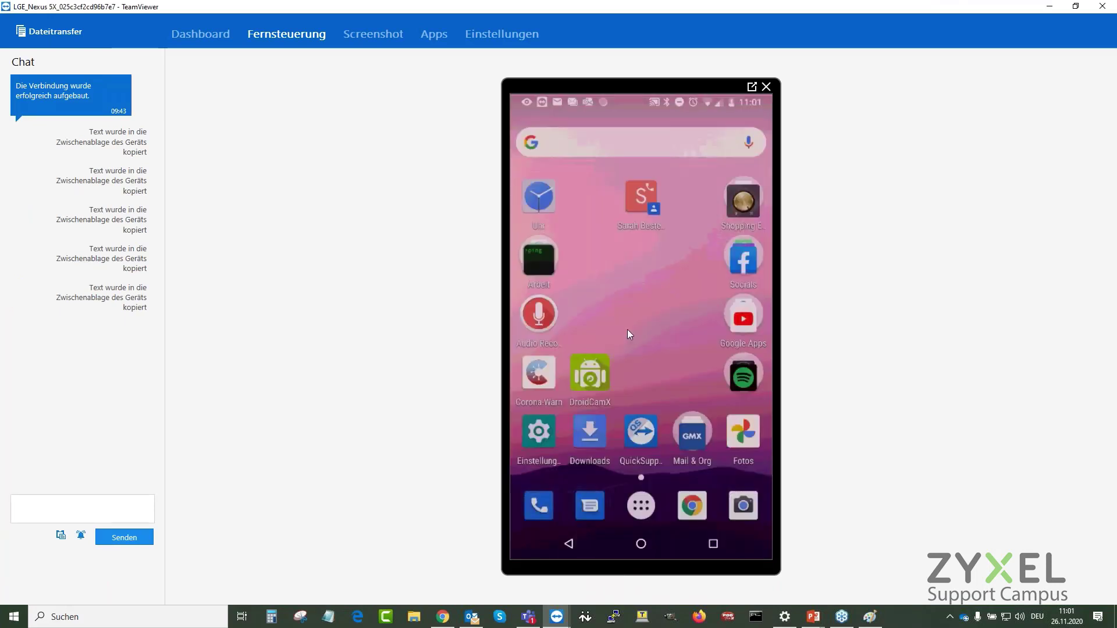
pyautogui.click(539, 434)
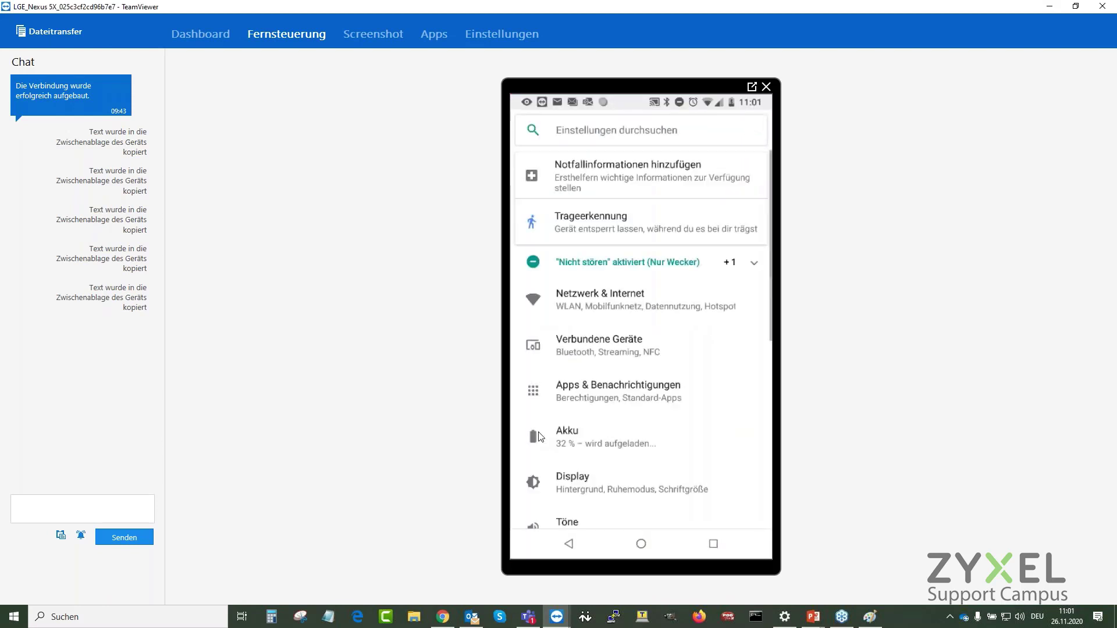
pyautogui.click(595, 295)
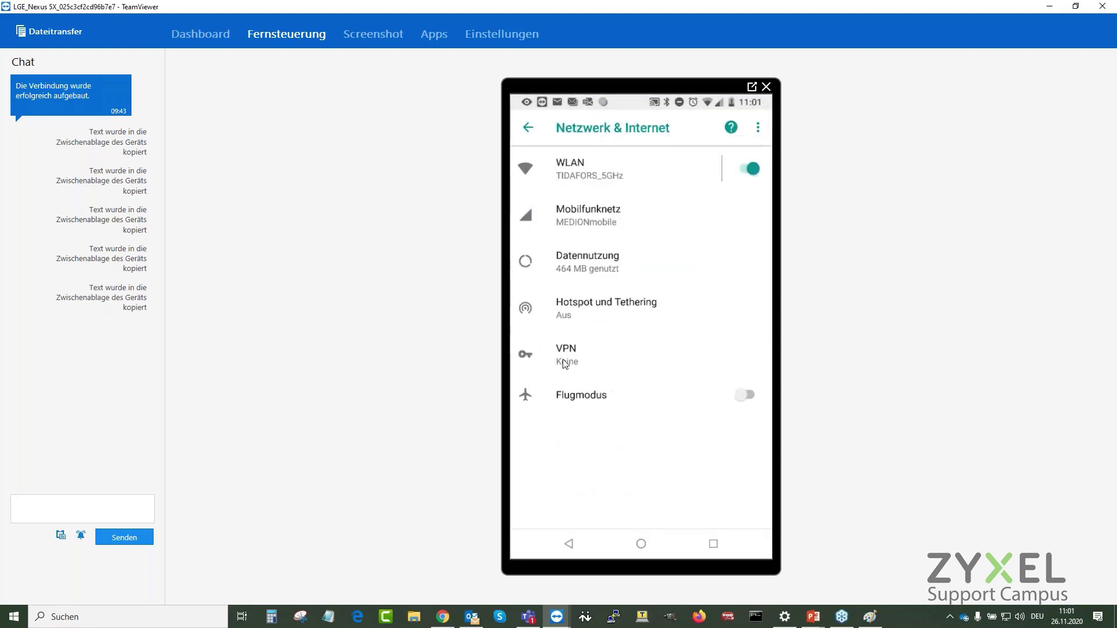
pyautogui.click(565, 363)
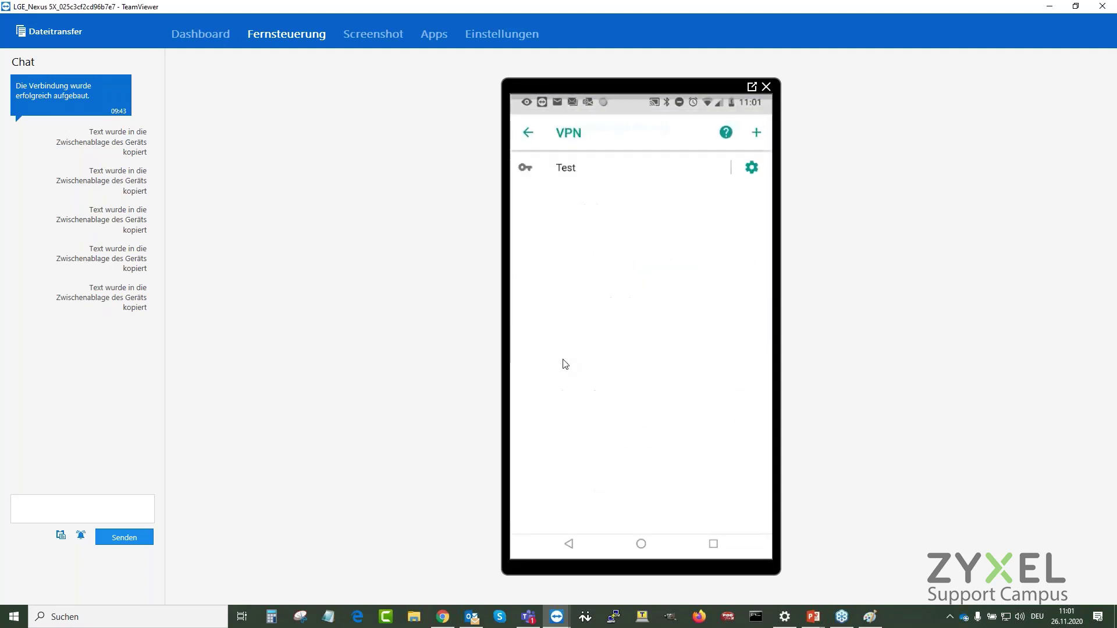
# - Examine the Test VPN profile's type, server address, pre-shared key and login fields, and close it without saving
pyautogui.click(751, 163)
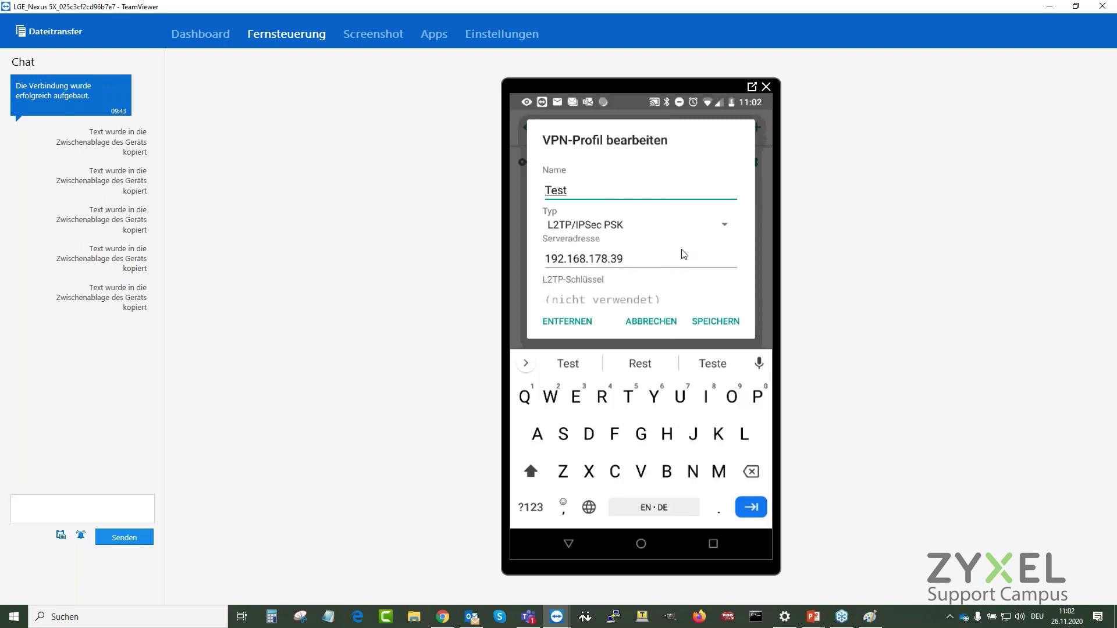
pyautogui.scroll(-3, 694, 240)
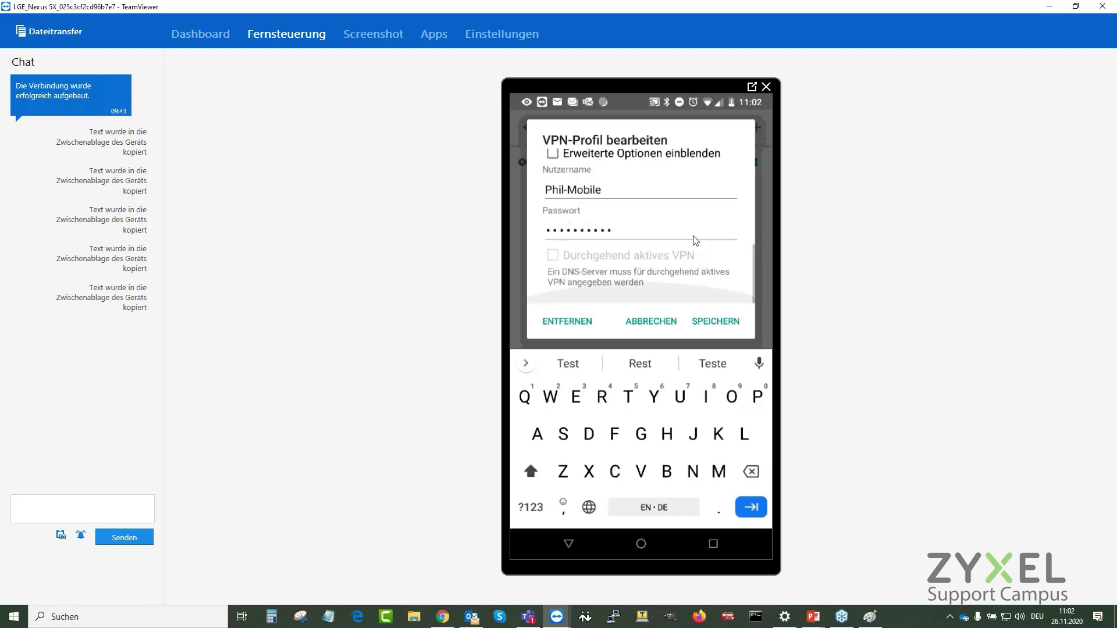
pyautogui.scroll(3, 658, 233)
pyautogui.scroll(-3, 627, 238)
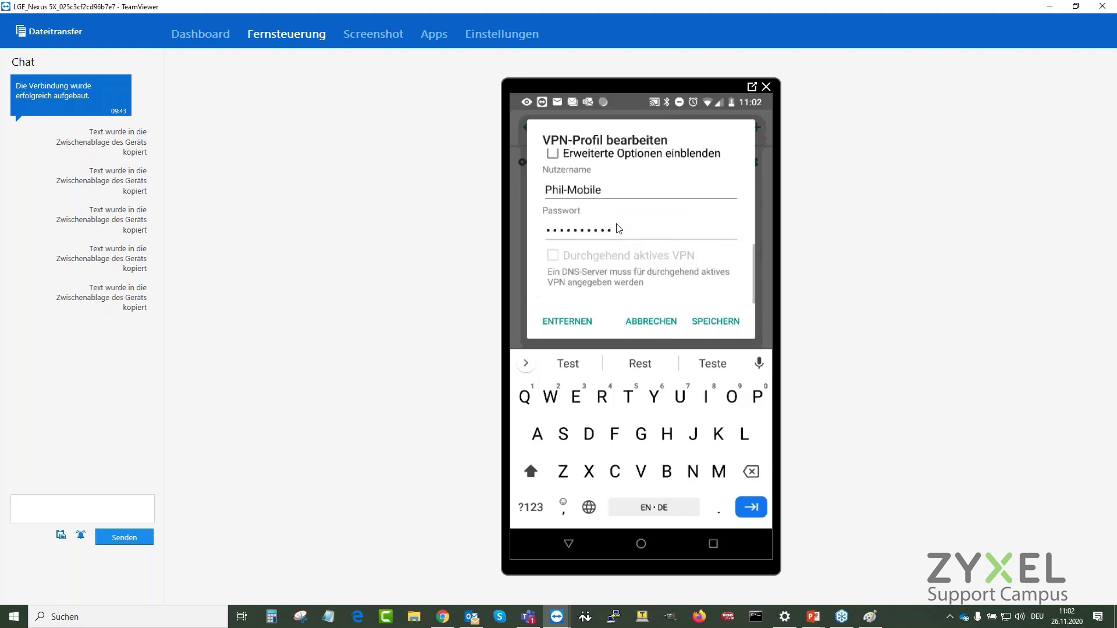
pyautogui.scroll(3, 669, 207)
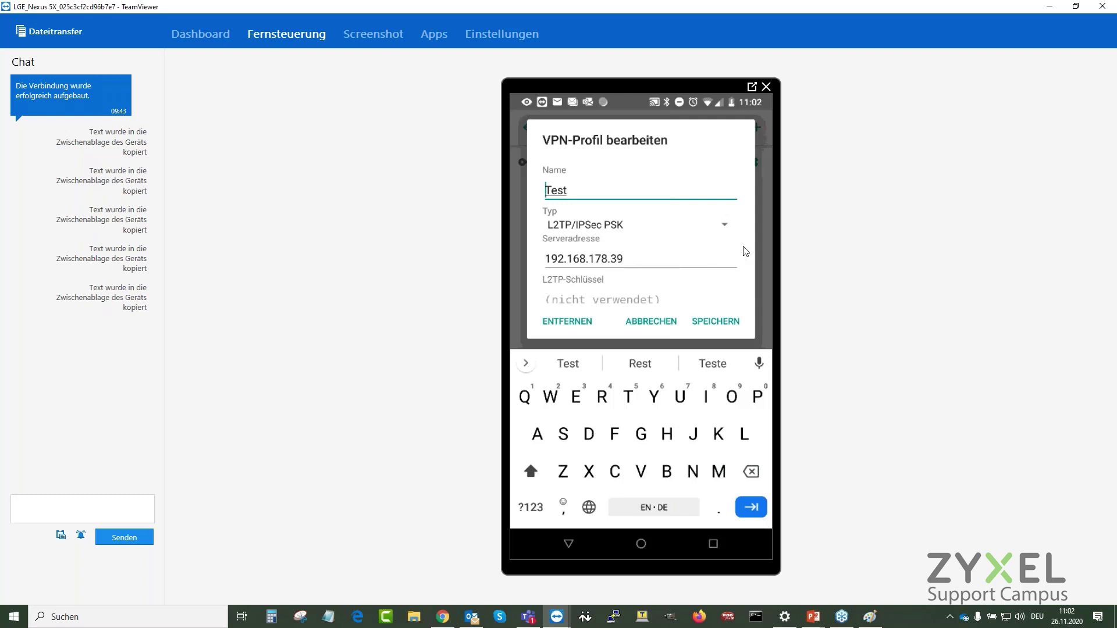
pyautogui.scroll(-1, 746, 251)
pyautogui.scroll(-2, 746, 251)
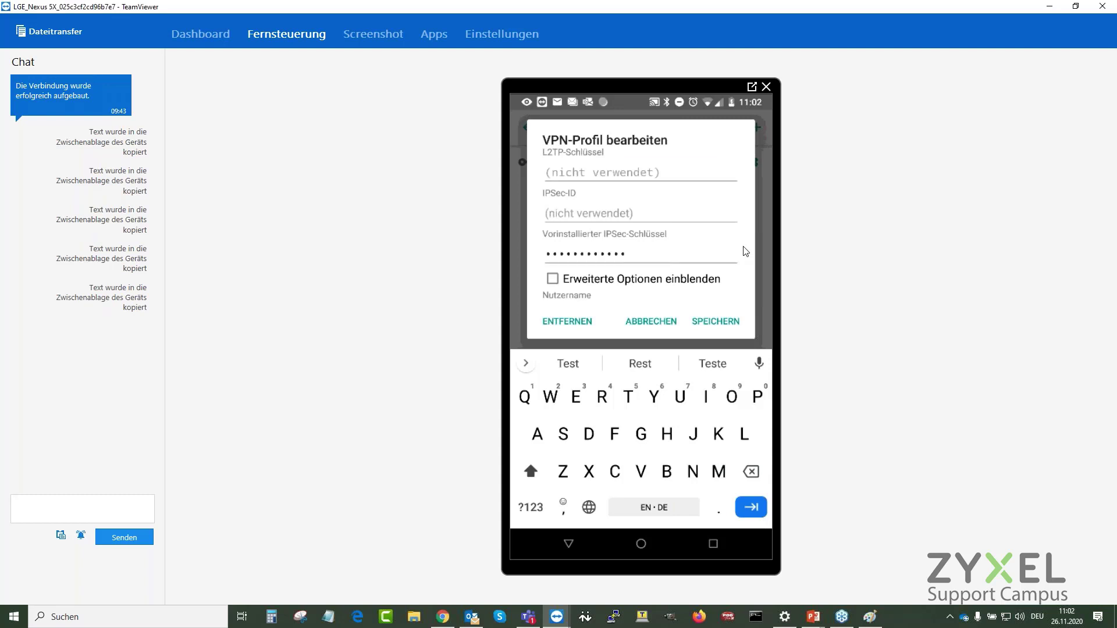
pyautogui.scroll(-3, 746, 251)
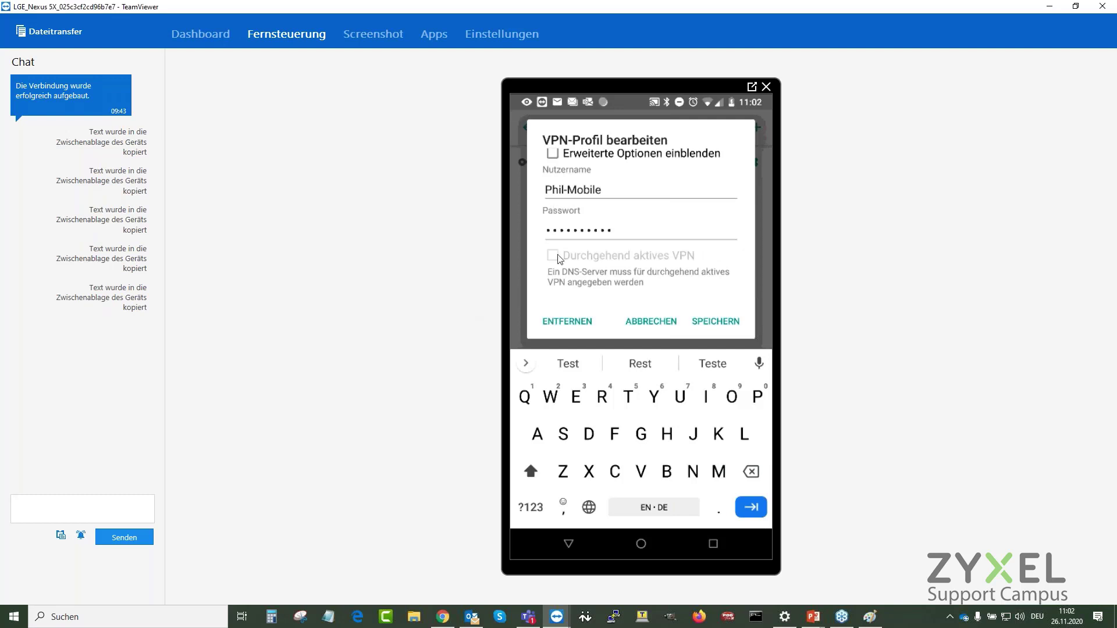
pyautogui.click(646, 323)
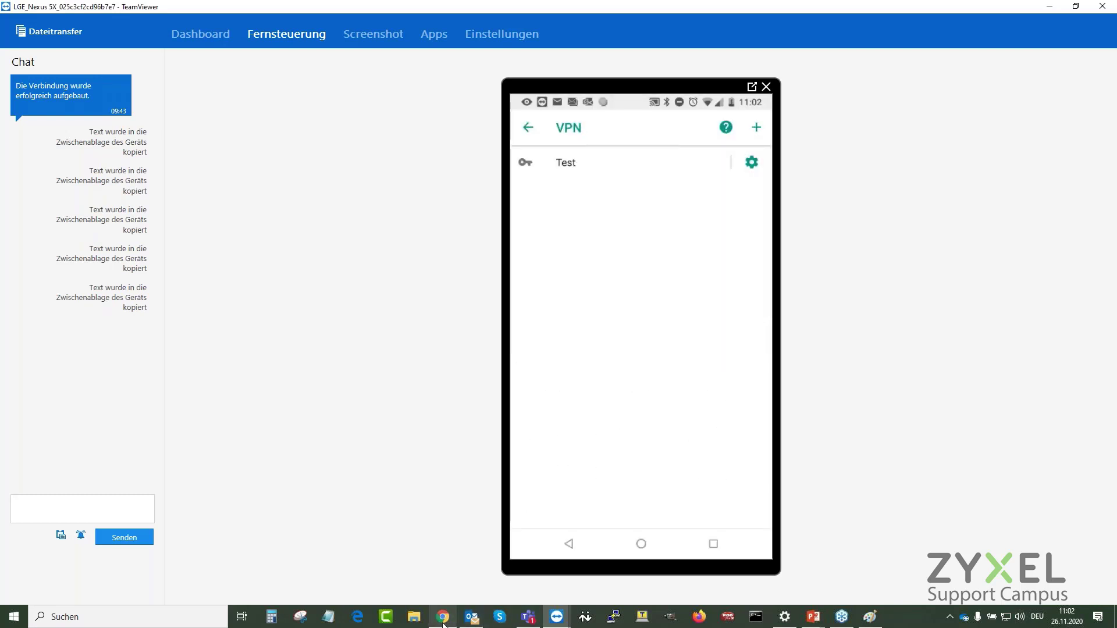
# - Switch to Chrome to clear the firewall's log, and return to the TeamViewer phone session
pyautogui.click(443, 621)
pyautogui.click(17, 173)
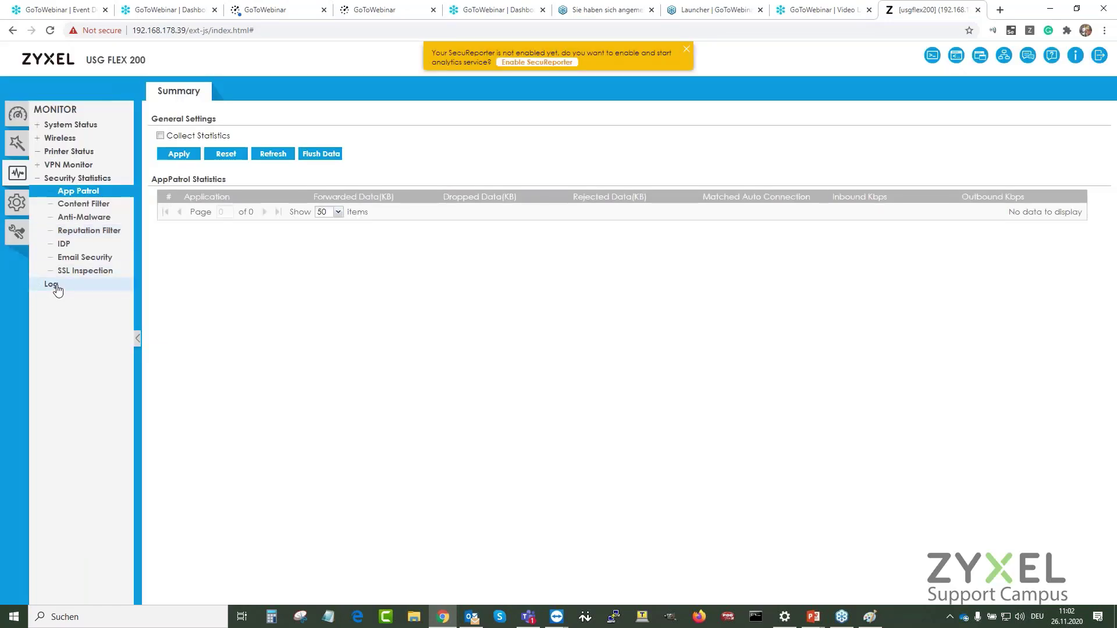
pyautogui.click(52, 285)
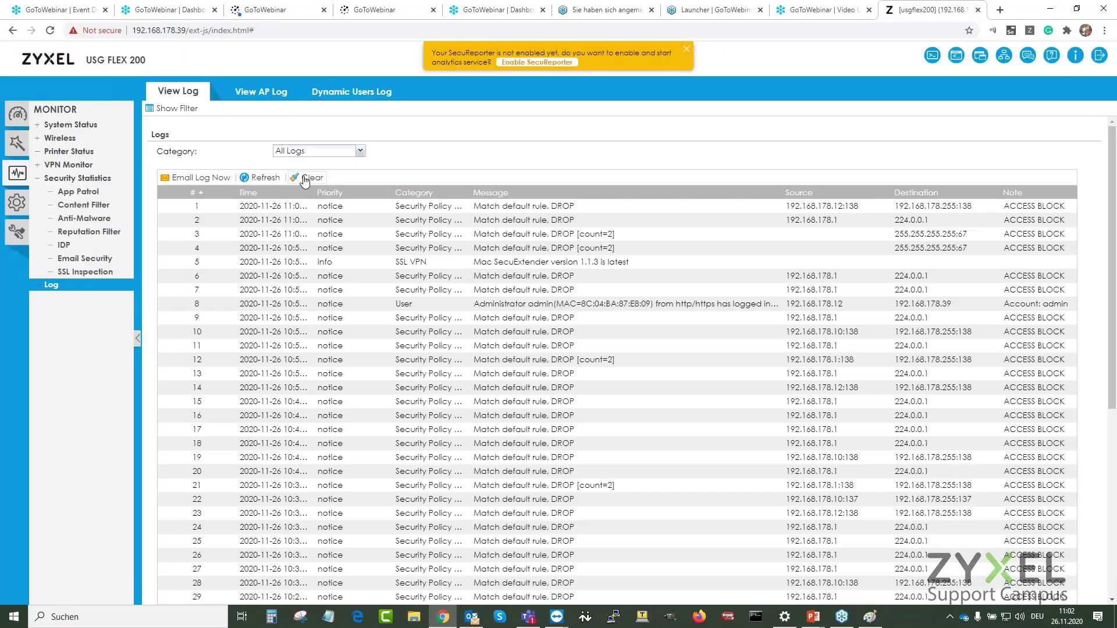
pyautogui.click(304, 179)
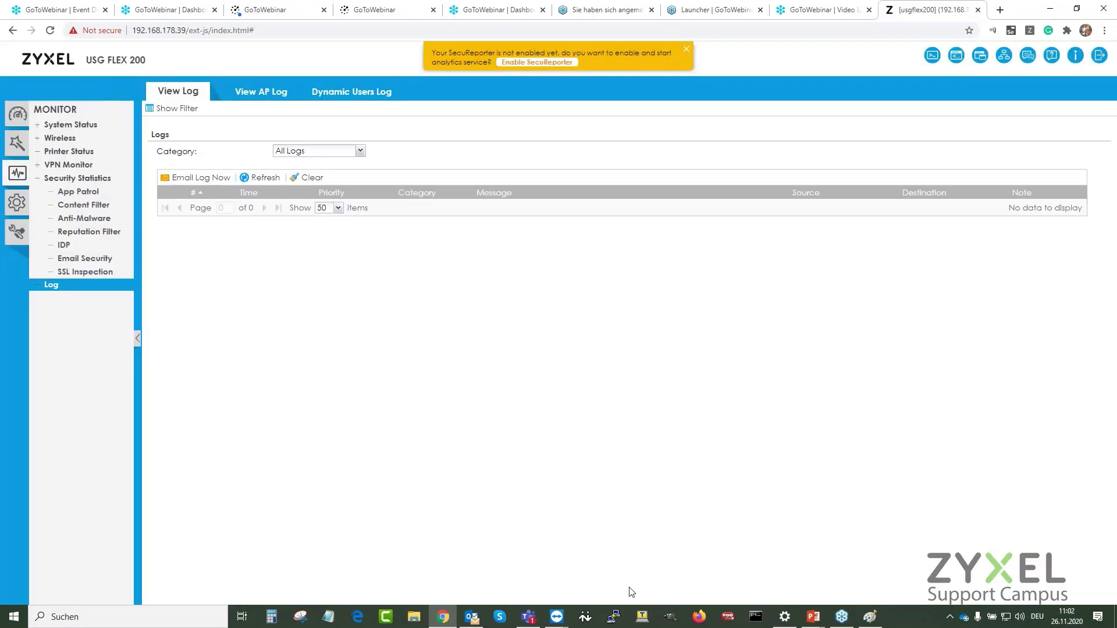
pyautogui.moveTo(557, 618)
pyautogui.click(580, 561)
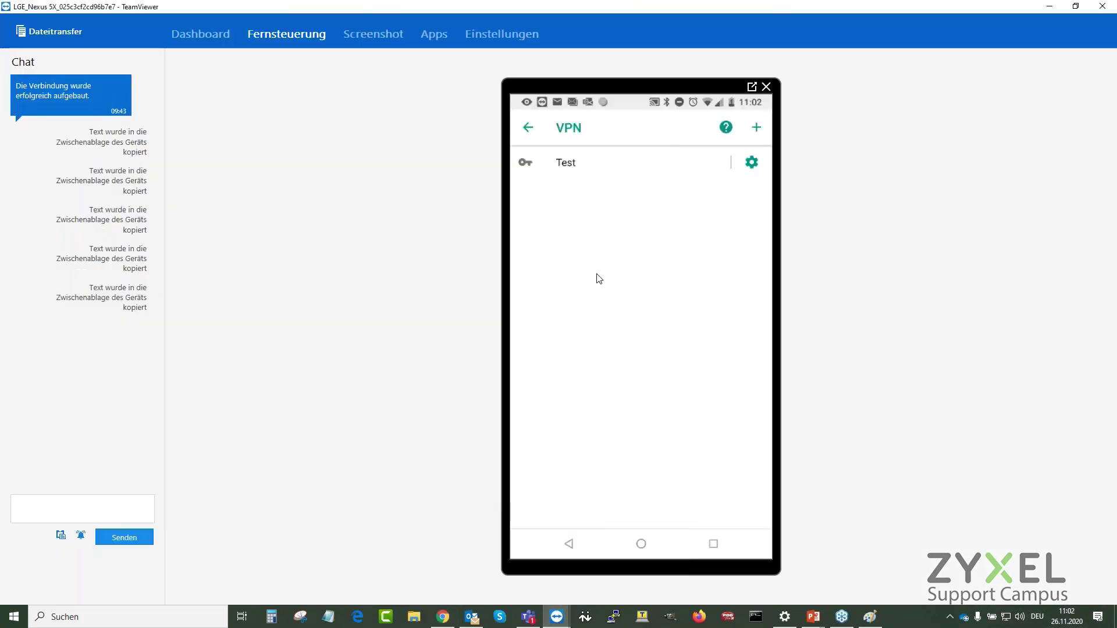
# - Connect the phone to the Test VPN with its saved login, and switch to Chrome to refresh the firewall's log
pyautogui.click(567, 164)
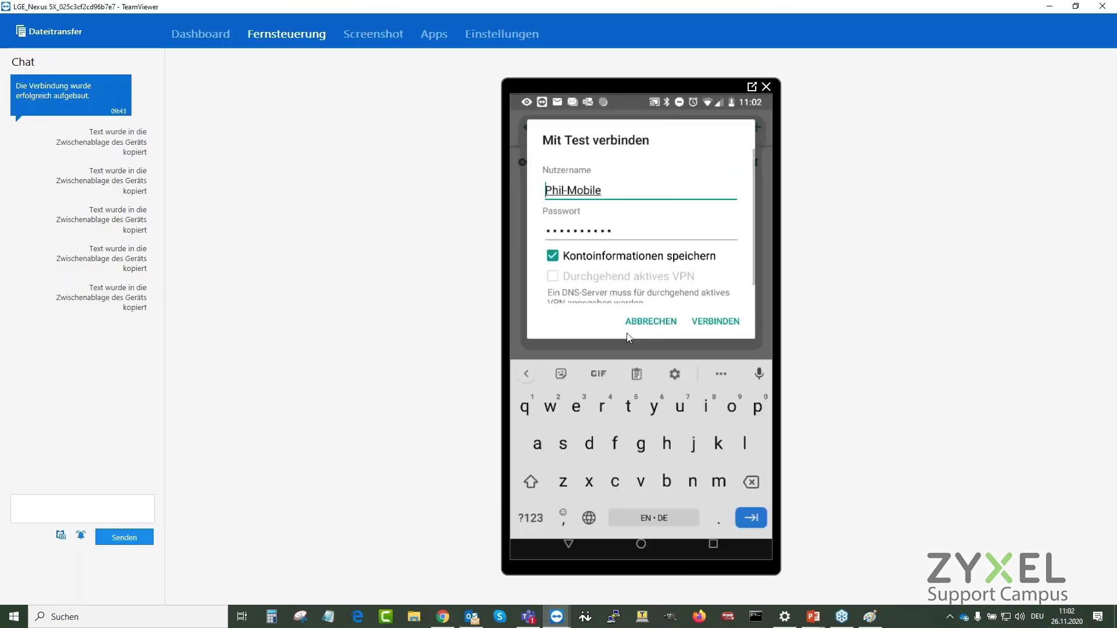
pyautogui.click(715, 322)
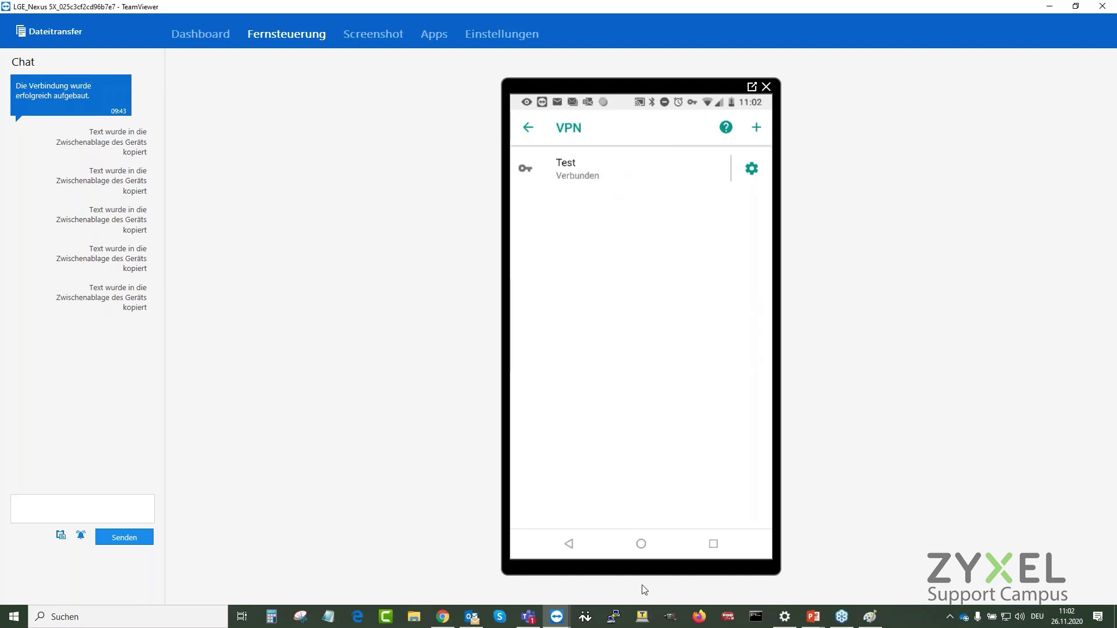
pyautogui.click(471, 618)
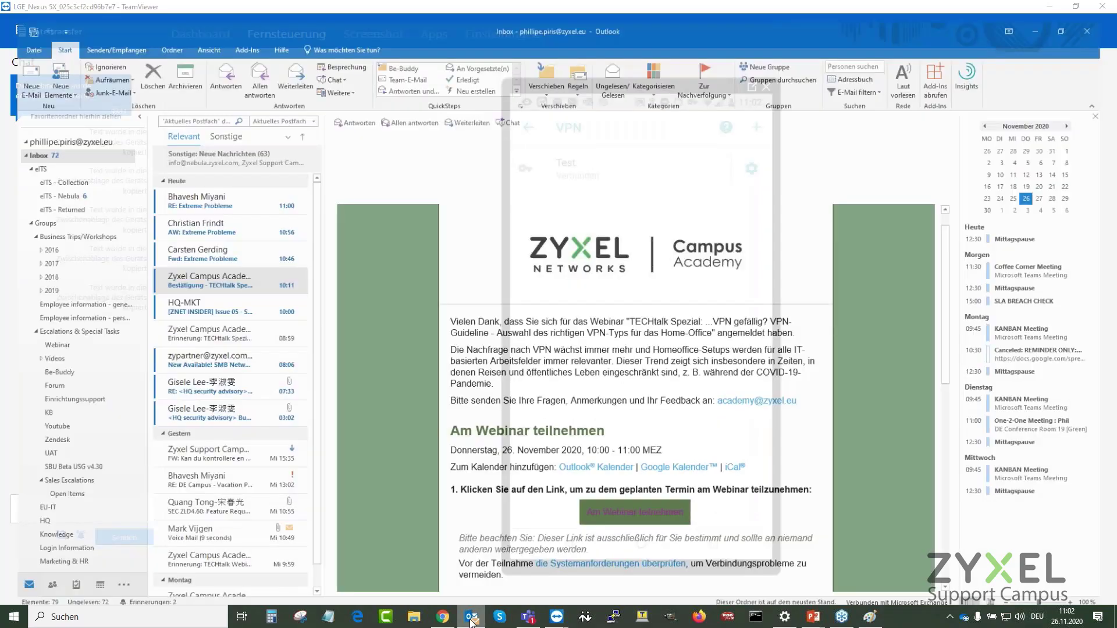
pyautogui.click(442, 617)
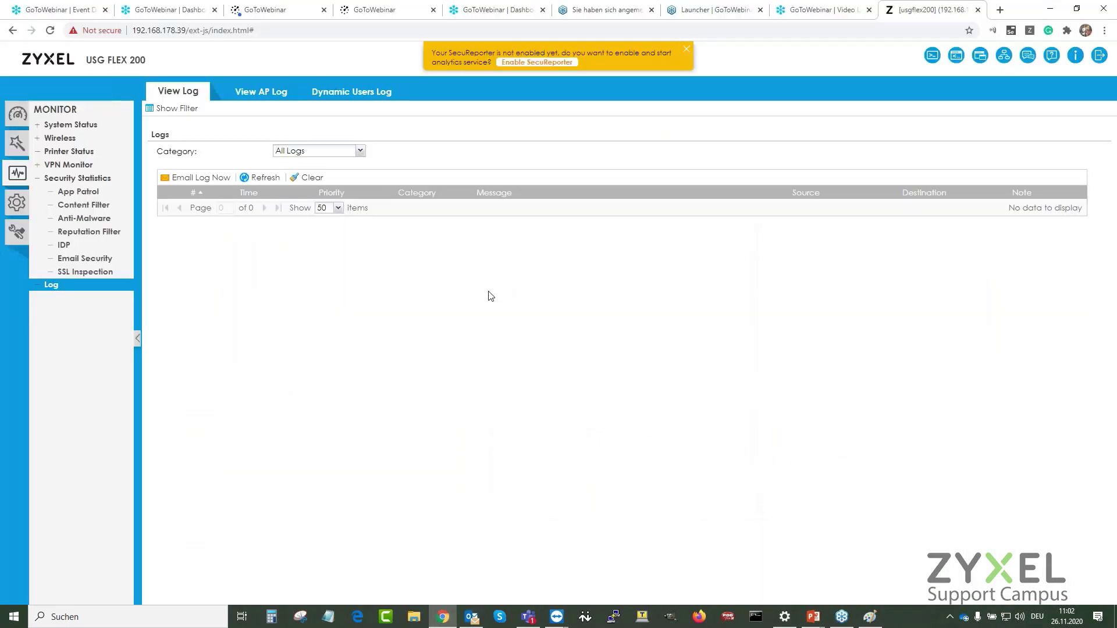
pyautogui.click(261, 180)
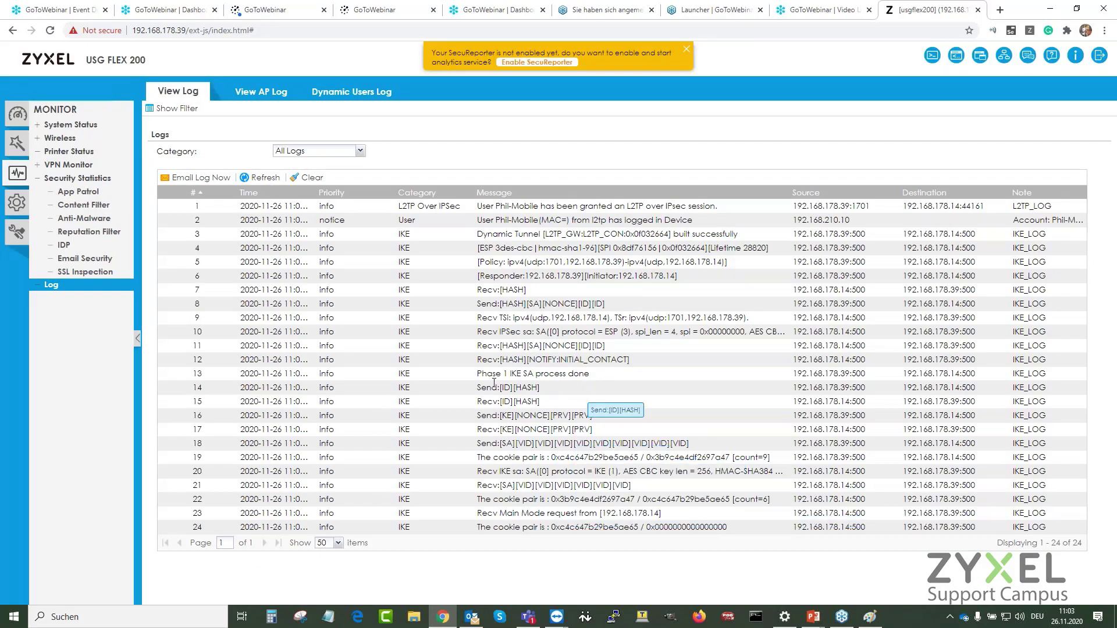
# - Examine the log entries for phase 1 completion, the dynamic tunnel, the user login and the L2TP over IPSec session
pyautogui.moveTo(468, 374); pyautogui.dragTo(601, 380)
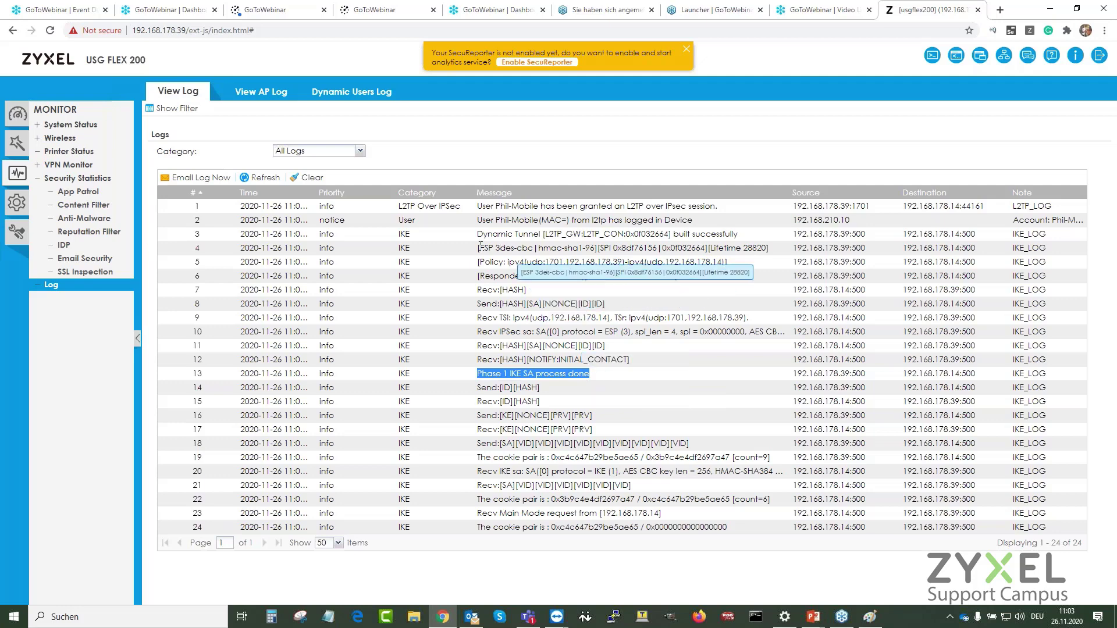
pyautogui.moveTo(475, 237); pyautogui.dragTo(743, 238)
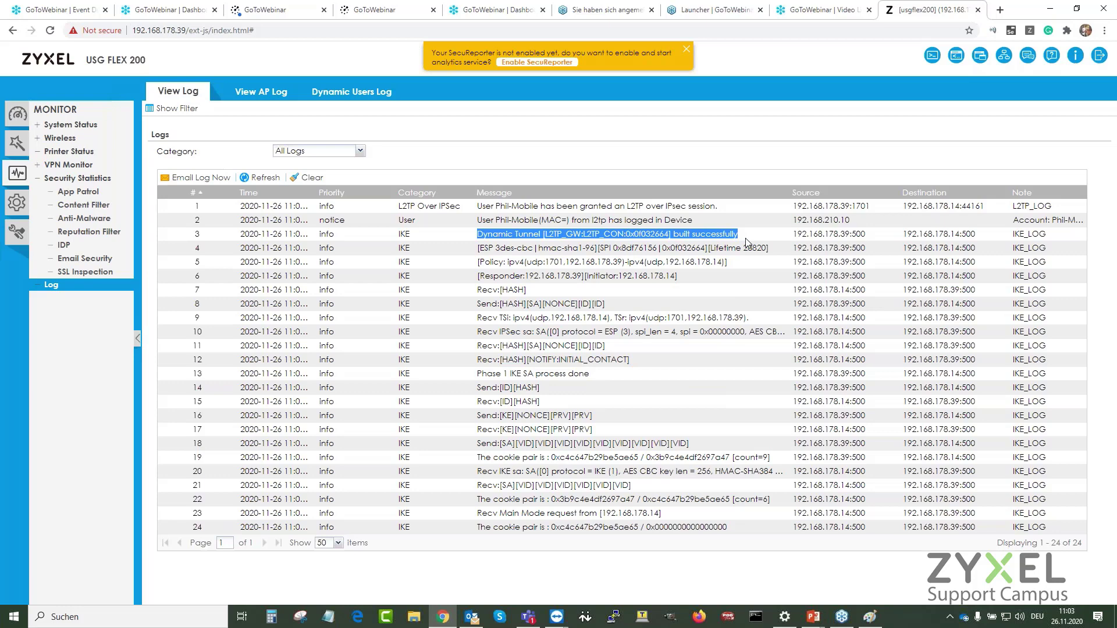
pyautogui.moveTo(482, 211); pyautogui.dragTo(695, 221)
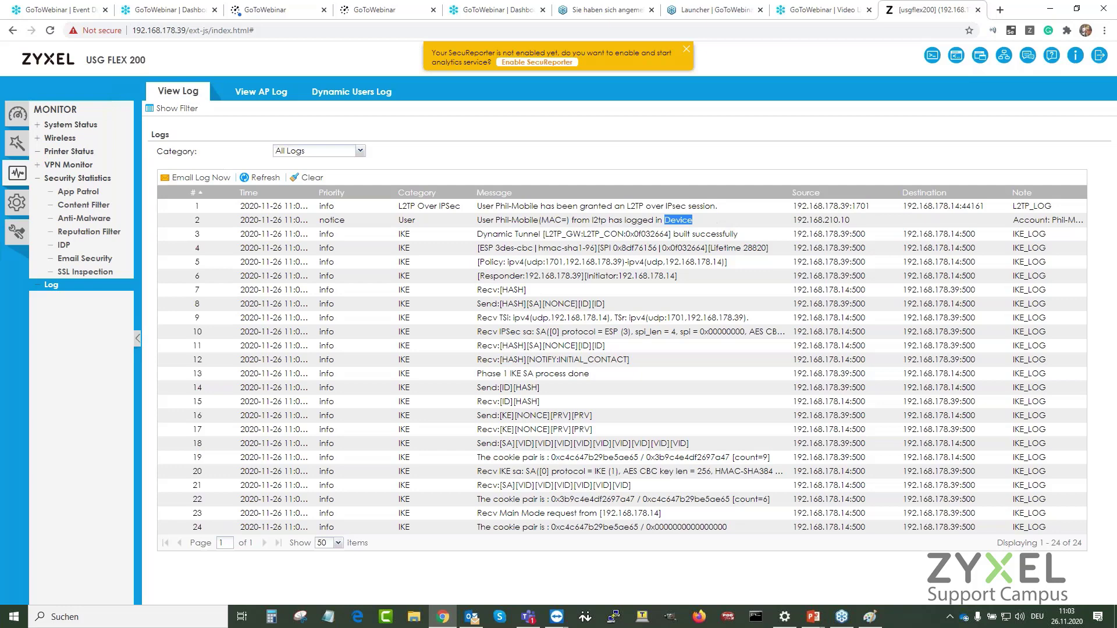
pyautogui.click(533, 208)
pyautogui.moveTo(559, 619)
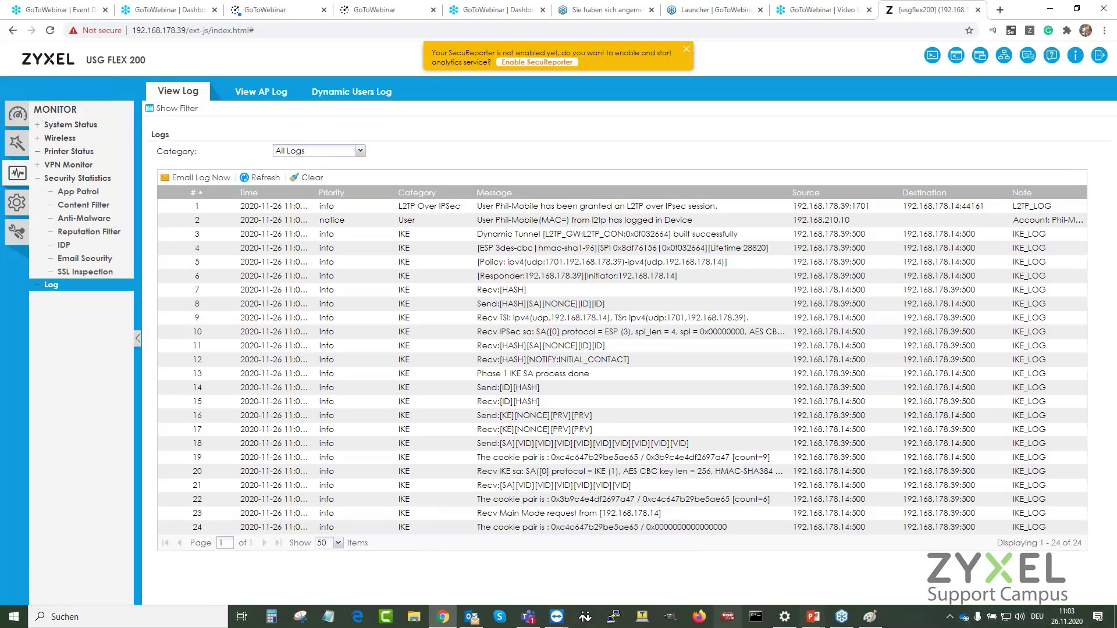
# - Switch to the Windows VPN settings and open the L2TP USG FLEX 200 Beispiel connection for editing
pyautogui.click(166, 614)
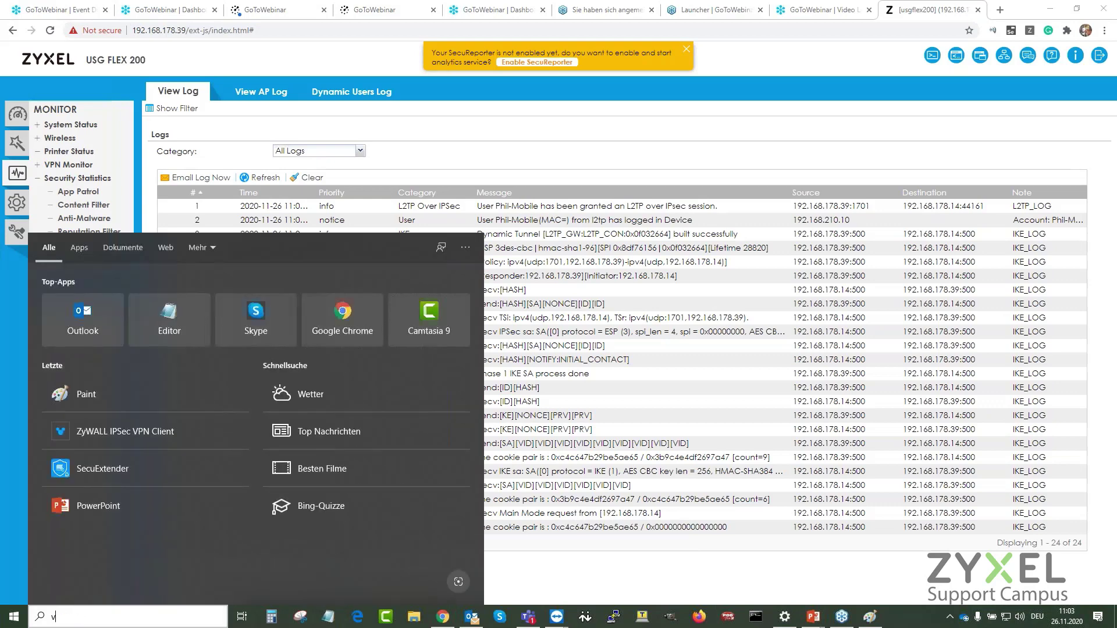
pyautogui.write('vpn')
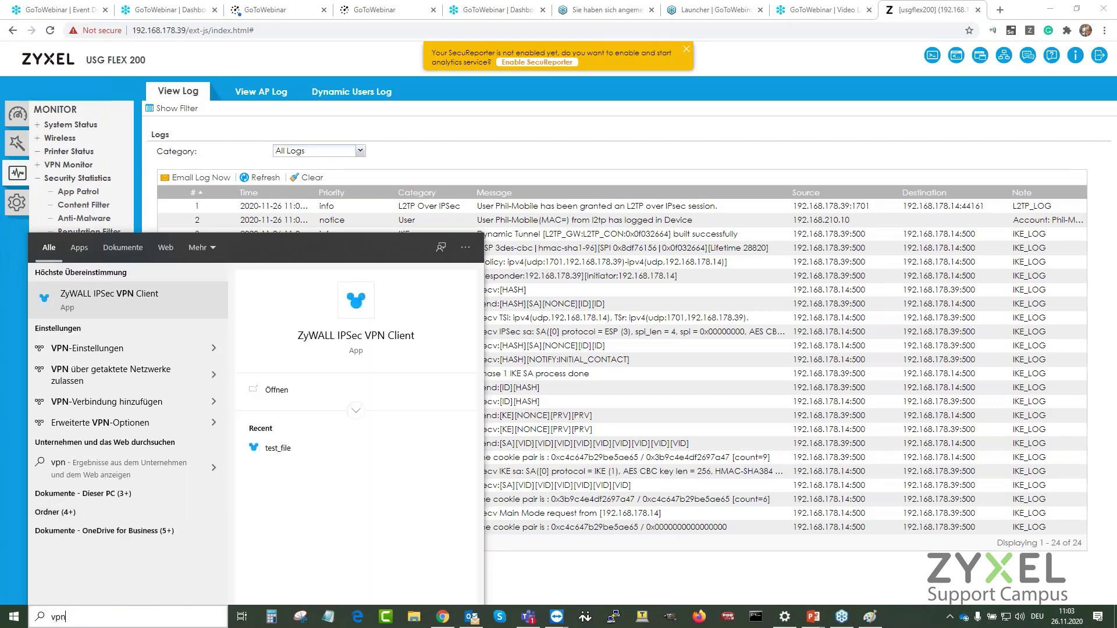
pyautogui.click(105, 347)
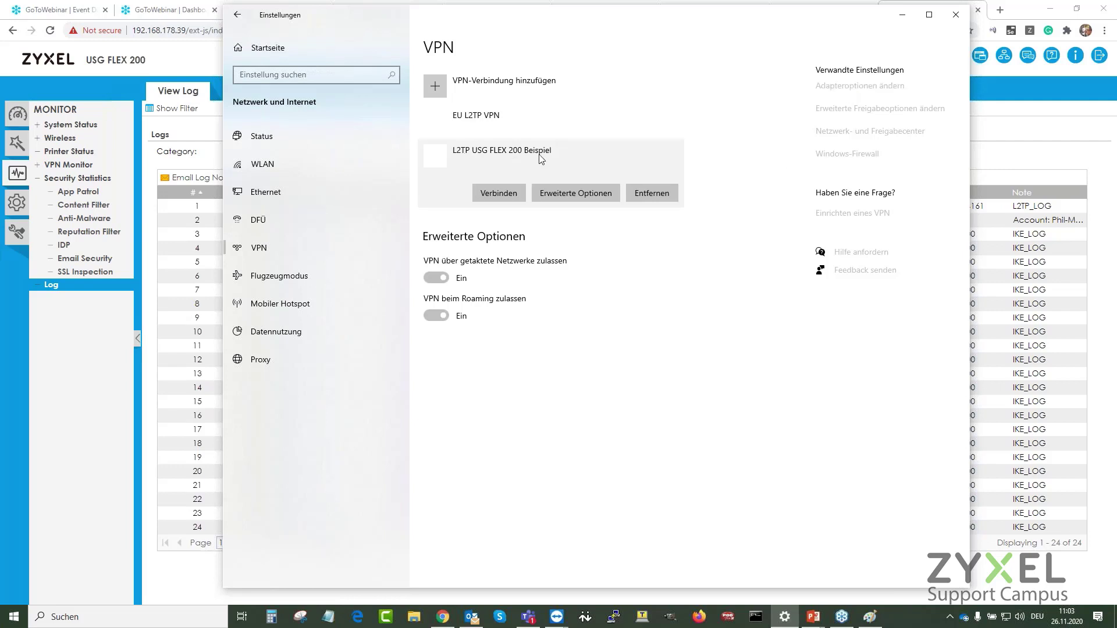
pyautogui.click(567, 192)
pyautogui.click(278, 157)
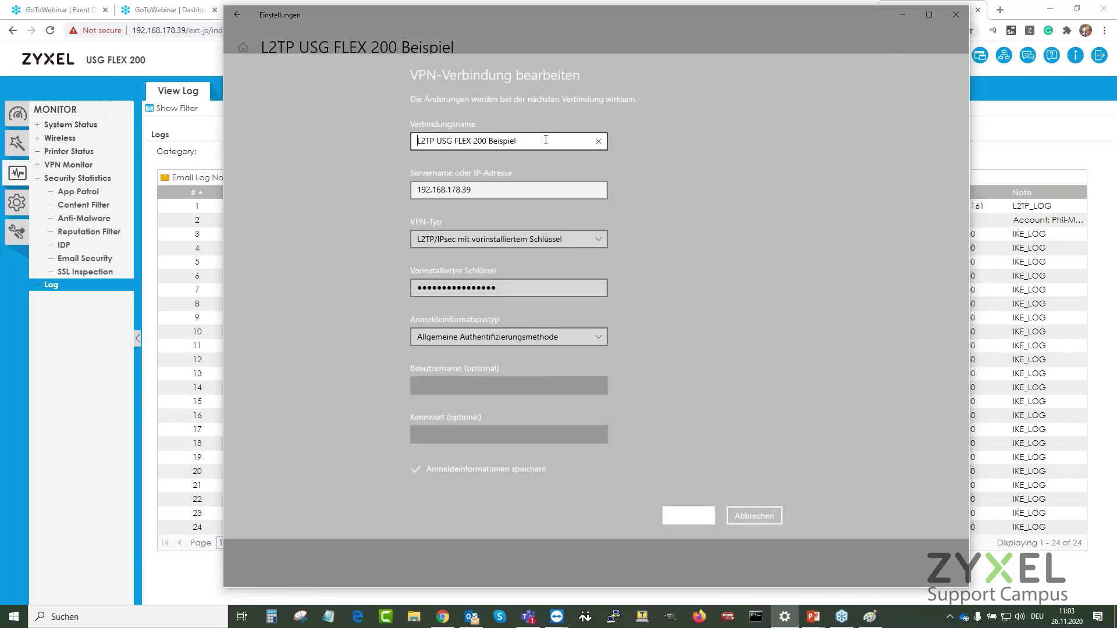
# - Examine the connection's server address, VPN type and pre-shared key fields
pyautogui.click(500, 188)
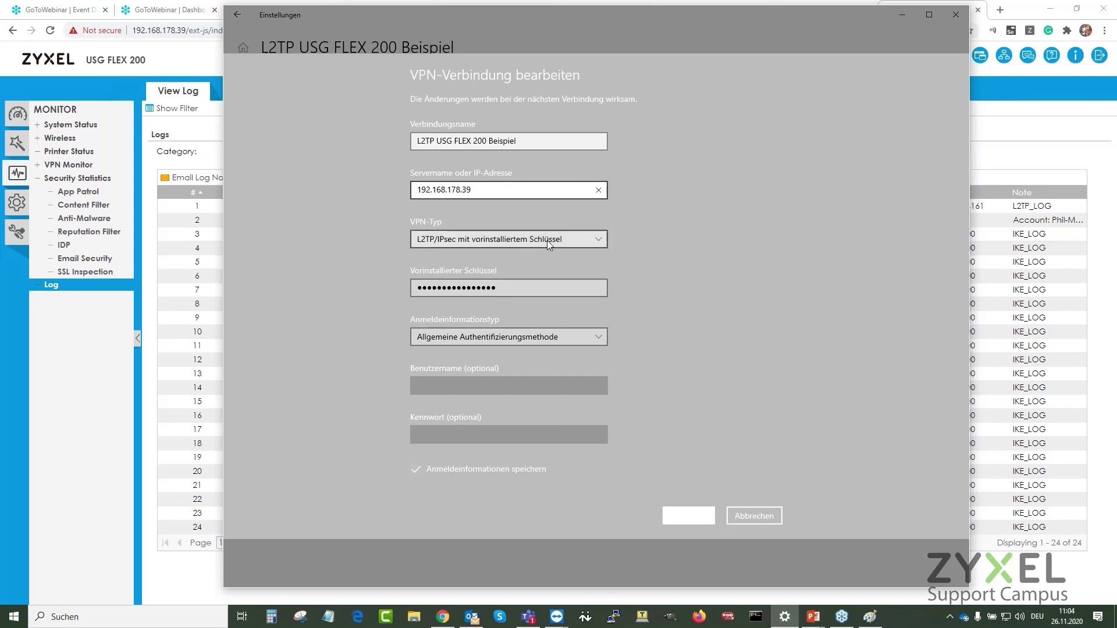
pyautogui.click(515, 287)
pyautogui.hotkey('shift', 'Home')
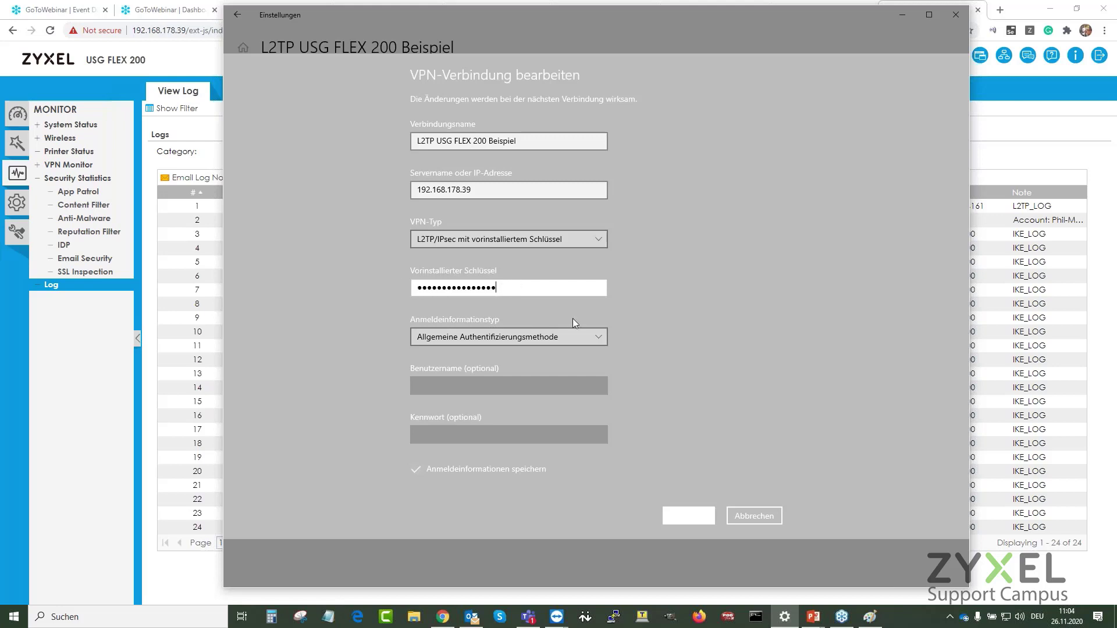
# - Try the sign-in type Benutzername und Kennwort with the username PC and the account password, and discard the edit
pyautogui.click(546, 341)
pyautogui.click(482, 357)
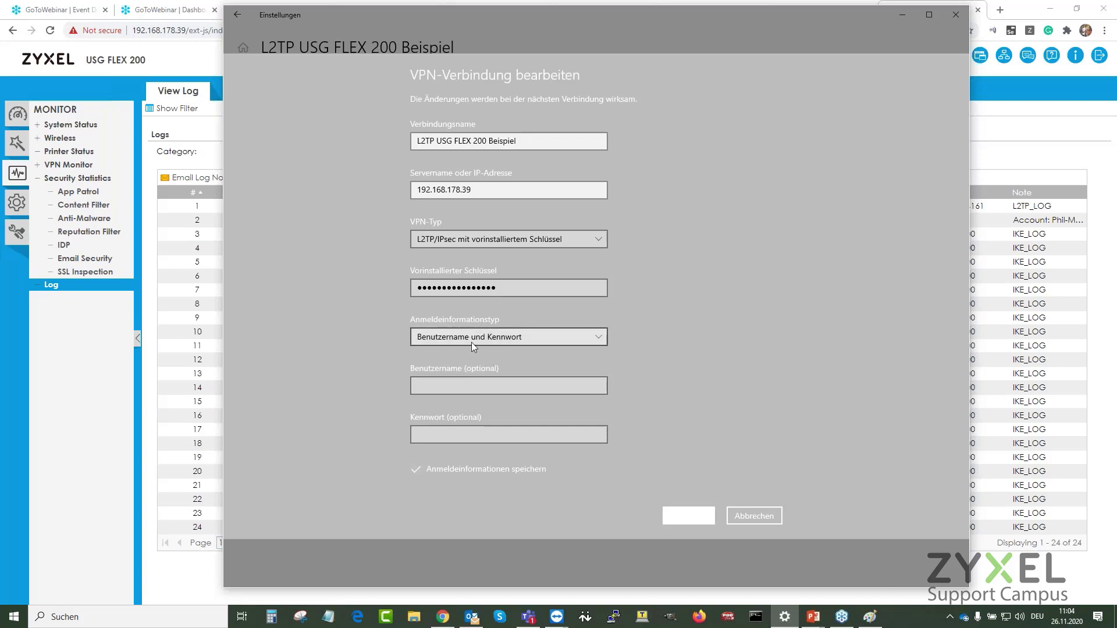
pyautogui.click(476, 385)
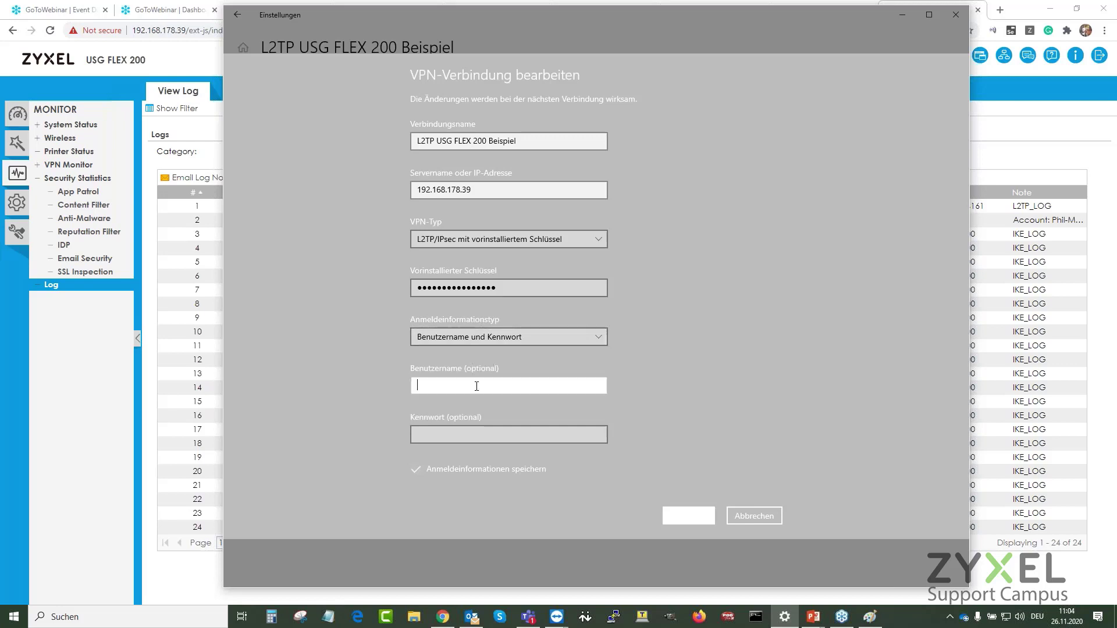
pyautogui.write('PC')
pyautogui.press('Tab')
pyautogui.write('****')
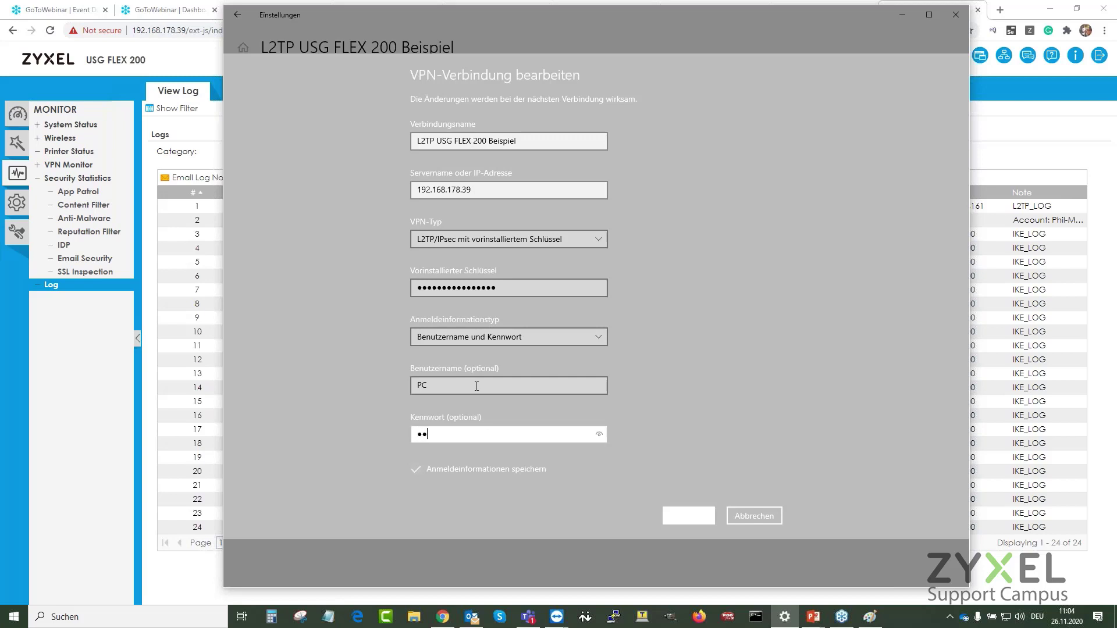
pyautogui.write('****')
pyautogui.click(600, 434)
pyautogui.click(599, 435)
pyautogui.click(754, 516)
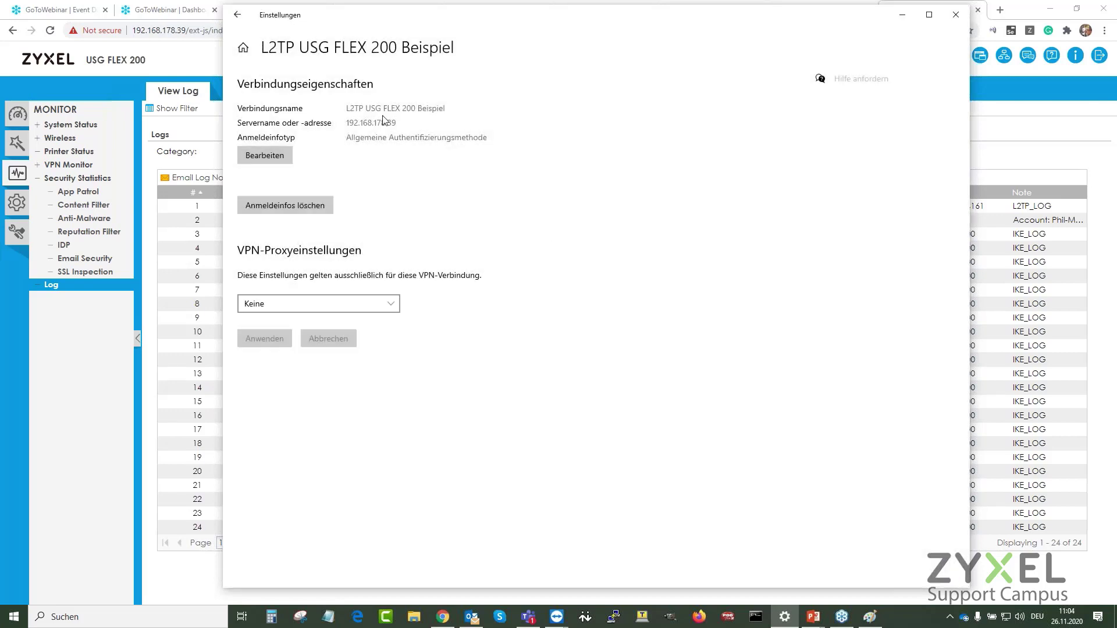
# - Open the adapter properties of the L2TP USG FLEX 200 Beispiel connection and show its security settings
pyautogui.click(236, 14)
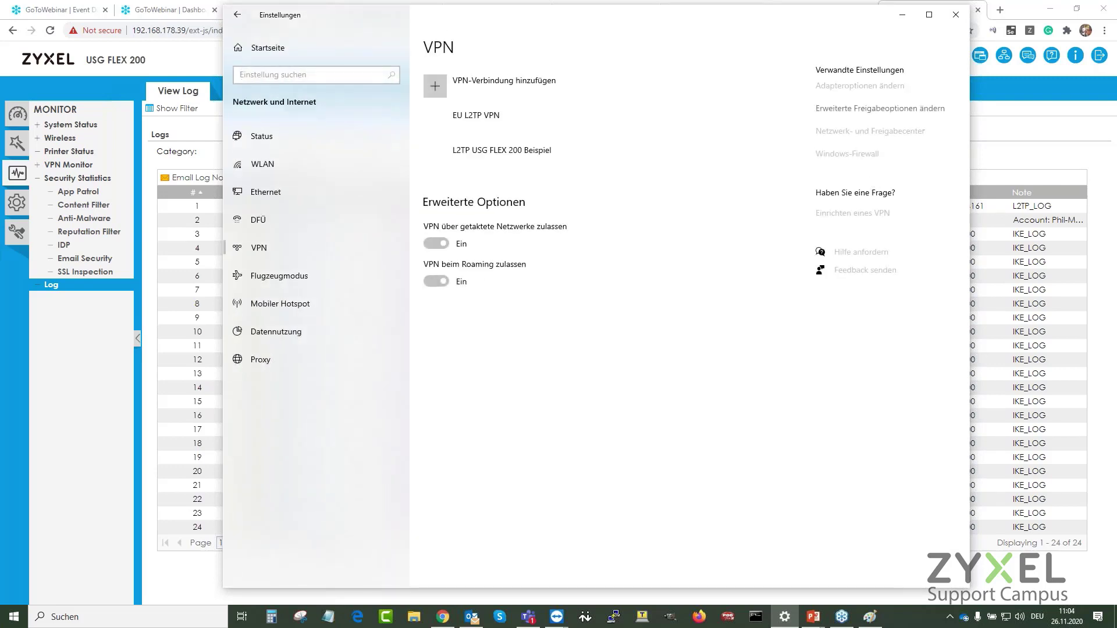
pyautogui.click(860, 86)
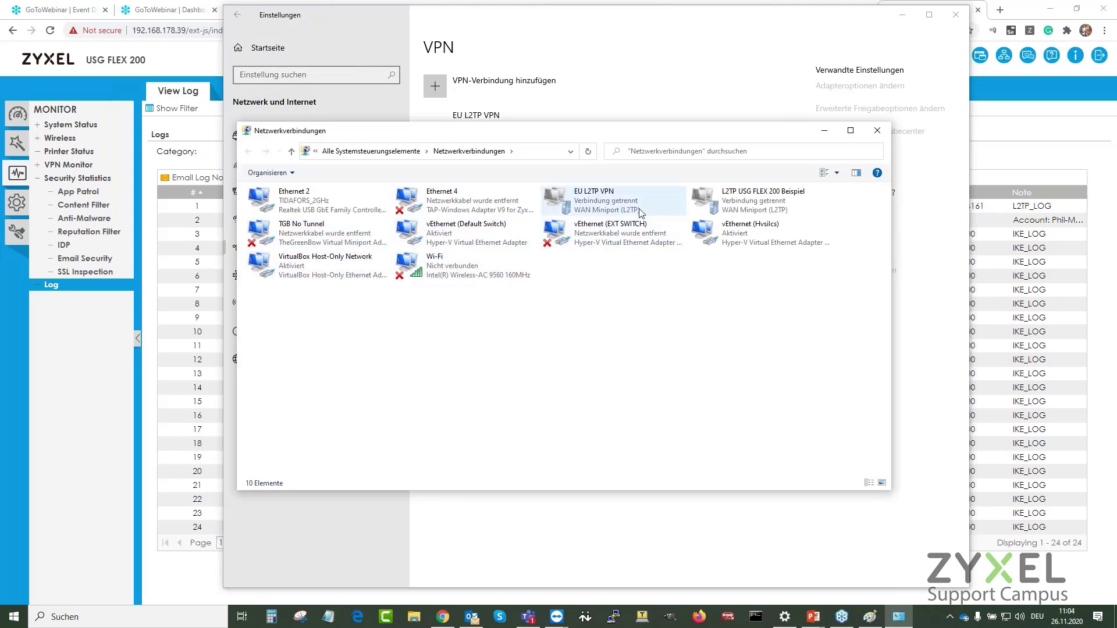
pyautogui.rightClick(610, 200)
pyautogui.rightClick(789, 194)
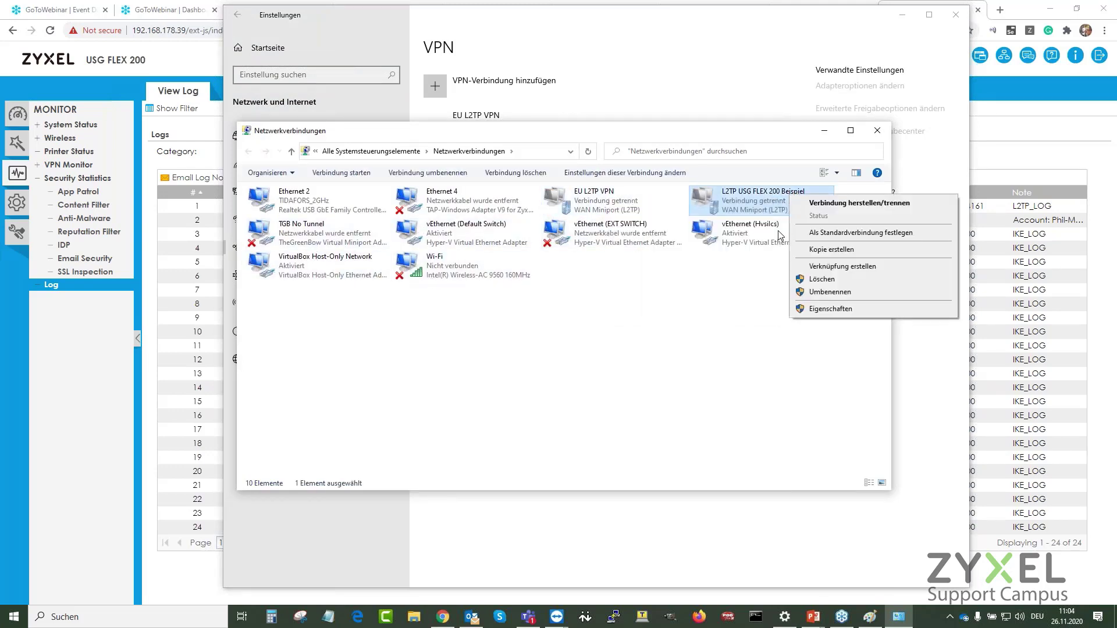
pyautogui.click(832, 309)
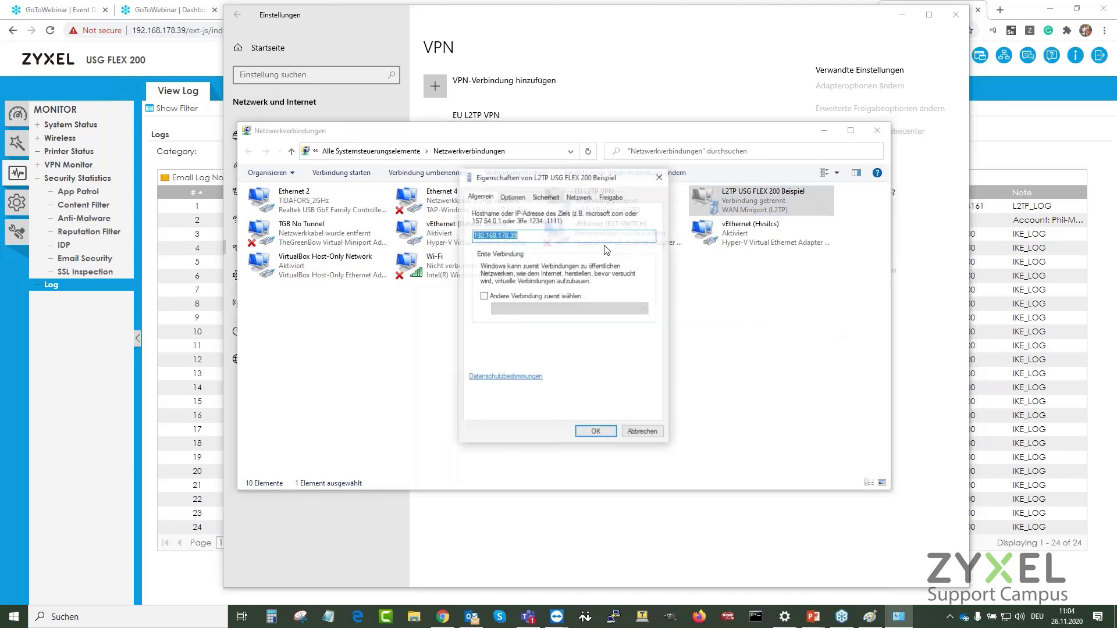
pyautogui.click(545, 196)
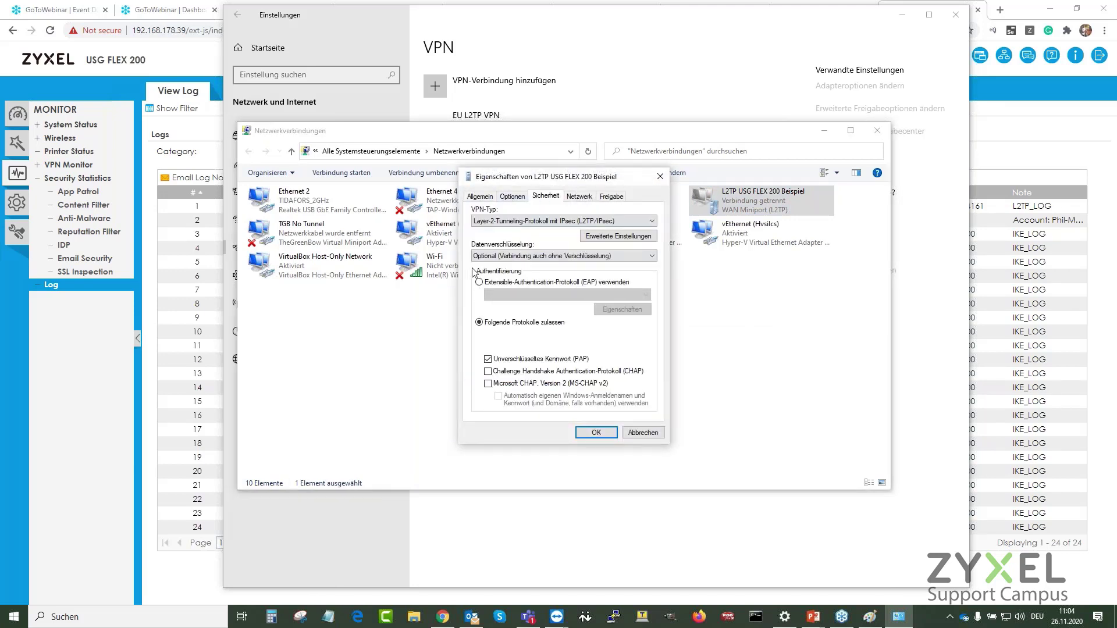
# - Try allowing MS-CHAP v2 instead of unencrypted password (PAP) authentication, and restore PAP as the only allowed protocol
pyautogui.click(487, 359)
pyautogui.click(487, 383)
pyautogui.click(488, 360)
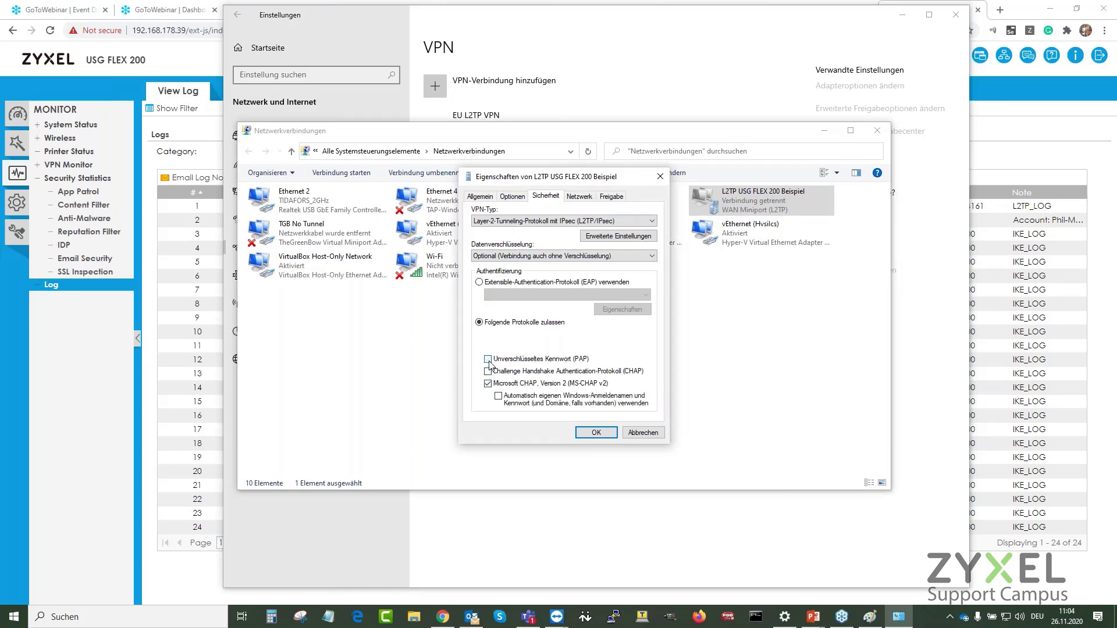
pyautogui.click(488, 360)
pyautogui.click(487, 383)
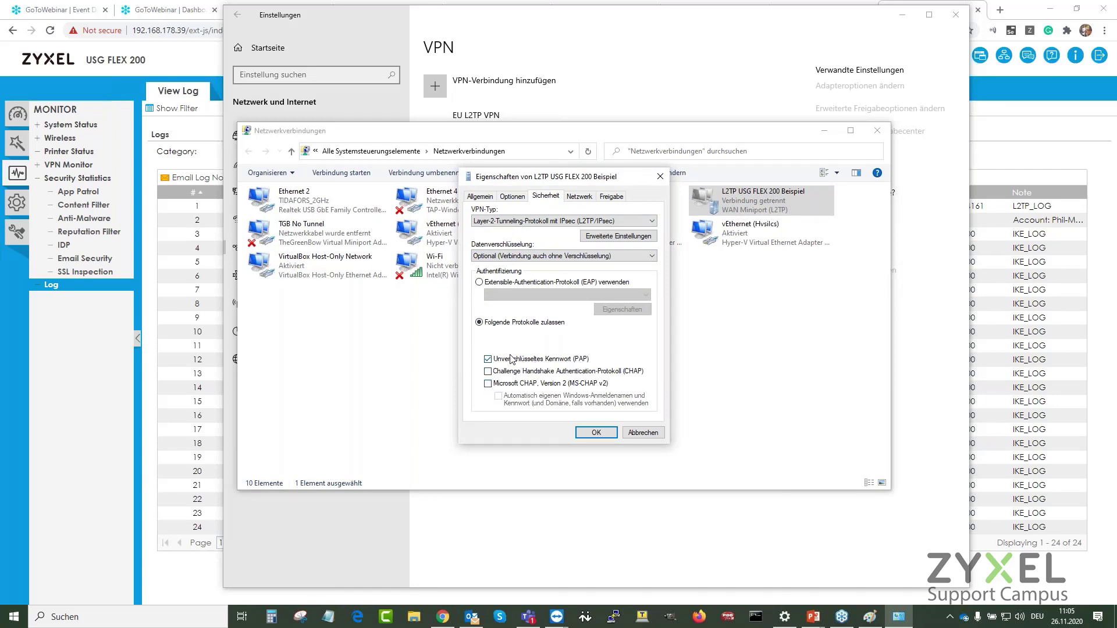
# - Compare the connection's network protocol list with its VPN type and authentication settings
pyautogui.click(585, 194)
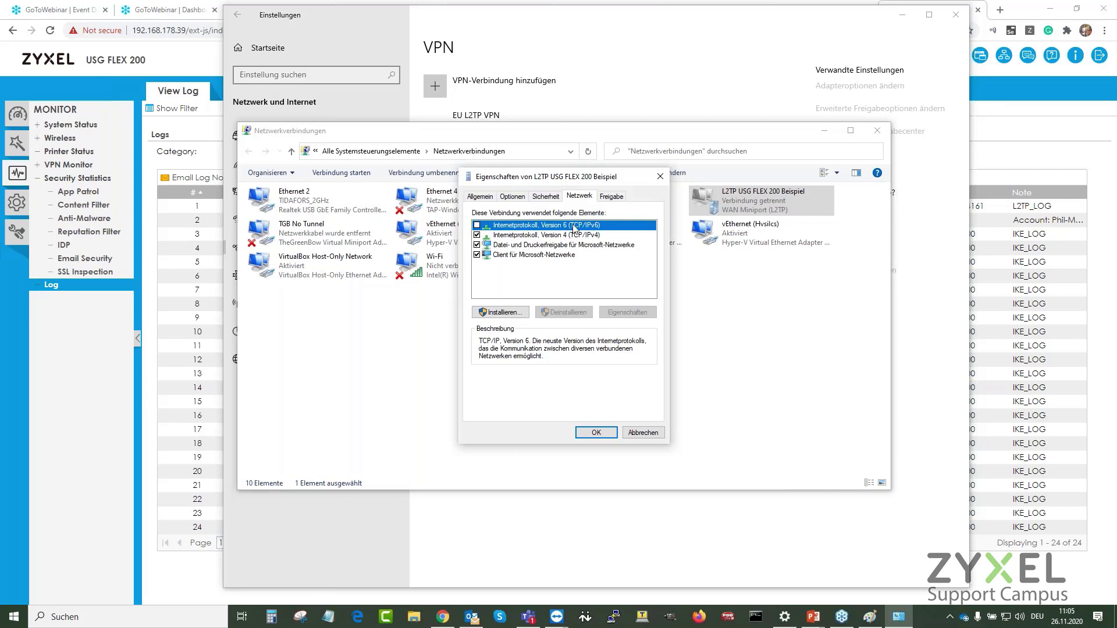
pyautogui.click(545, 196)
pyautogui.click(579, 195)
pyautogui.click(549, 197)
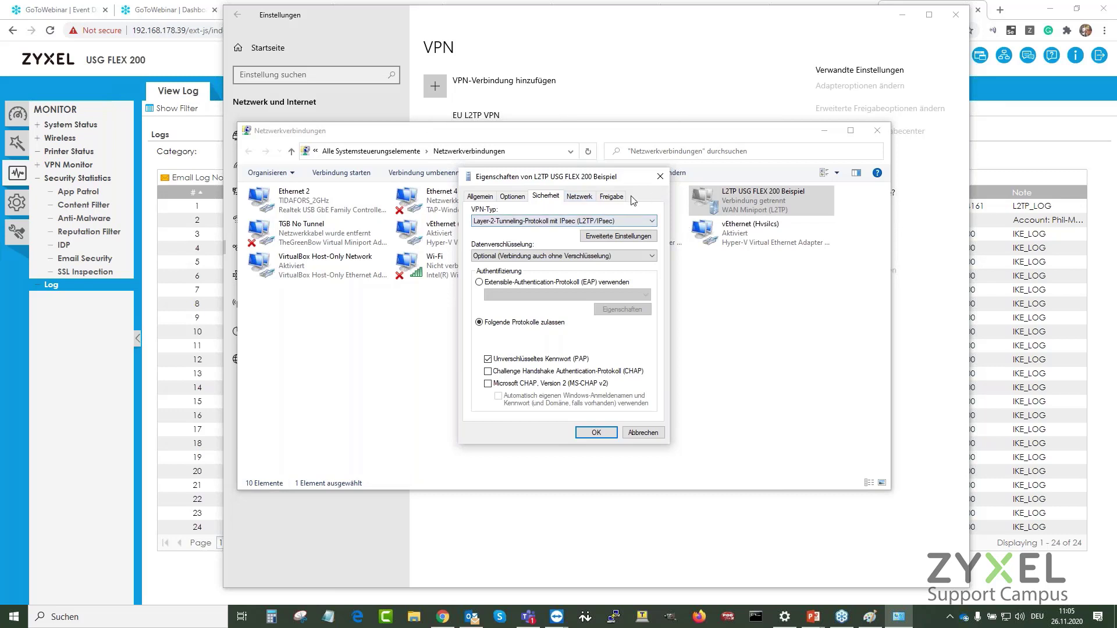
# - Disable the default gateway on the remote network in the connection's advanced IPv4 settings, and save the adapter properties
pyautogui.click(585, 197)
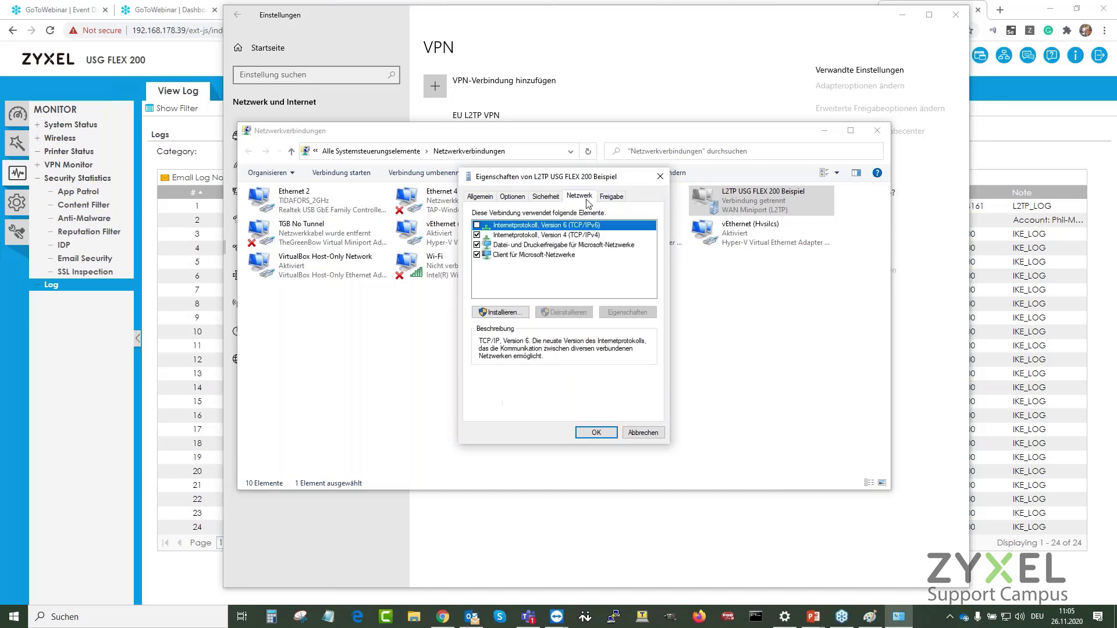
pyautogui.click(580, 235)
pyautogui.click(628, 312)
pyautogui.click(667, 373)
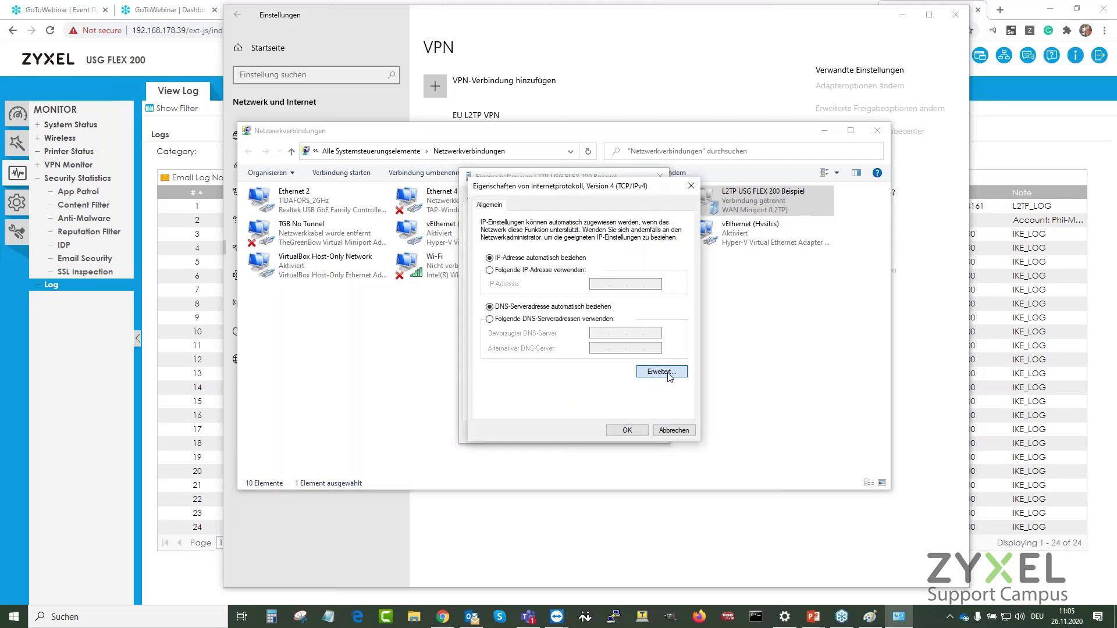
pyautogui.click(500, 280)
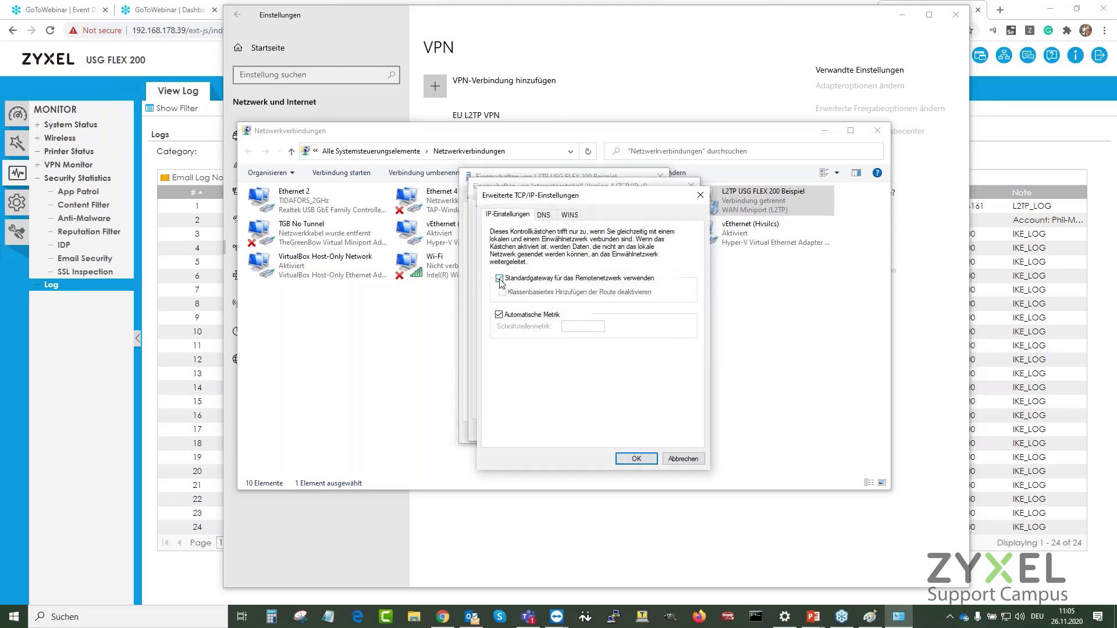
pyautogui.click(500, 281)
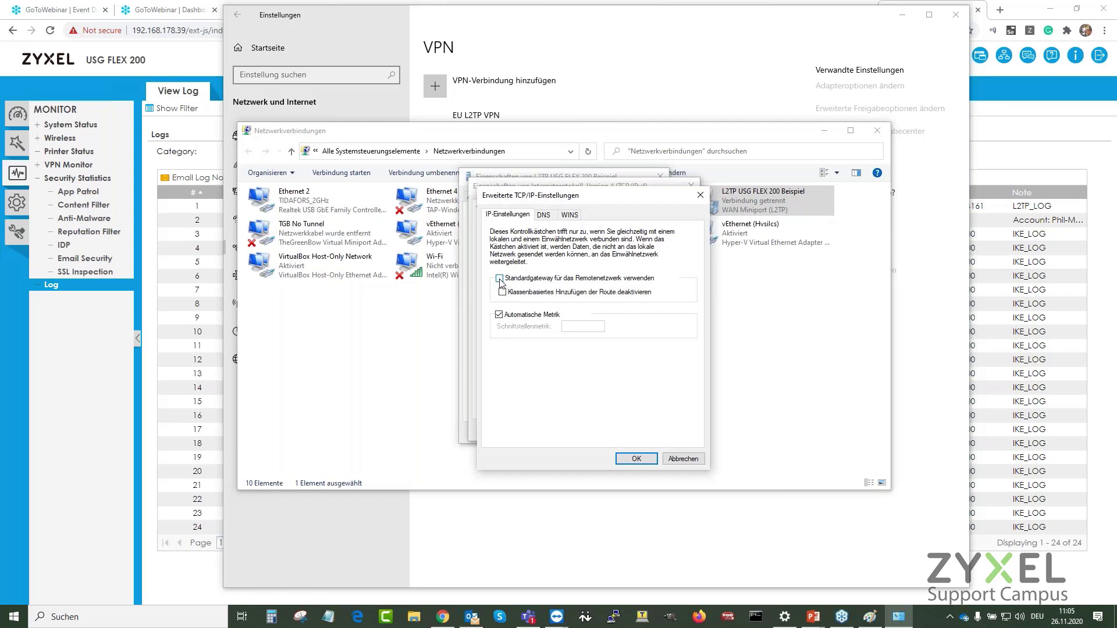
pyautogui.click(633, 460)
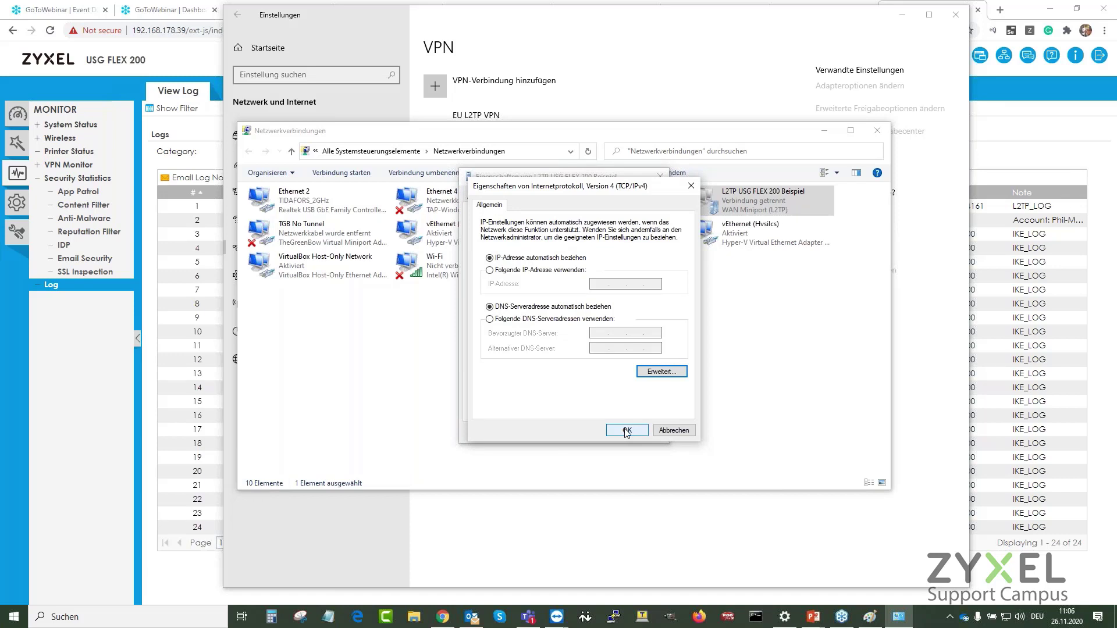
pyautogui.click(626, 431)
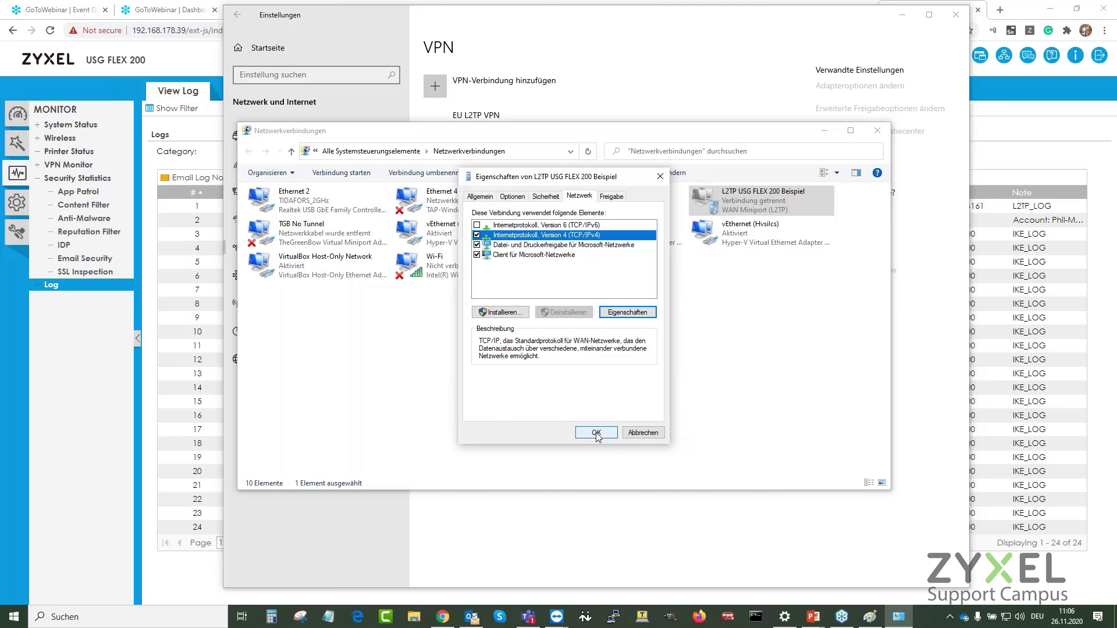
pyautogui.click(596, 433)
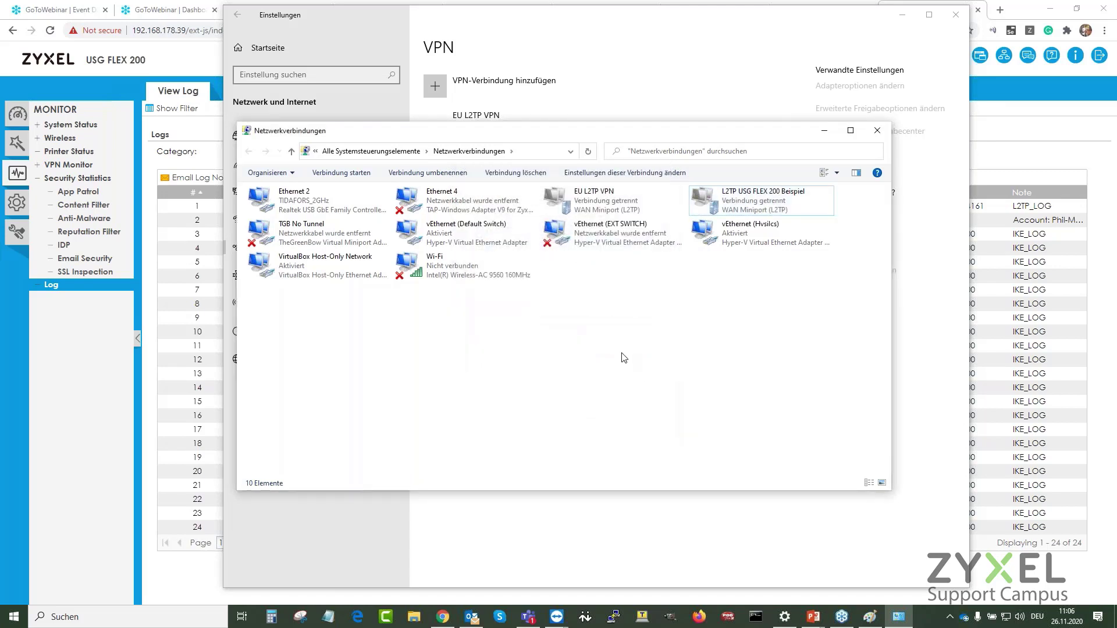
# - Close the network connections window and minimize the Windows VPN settings to return to the USG FLEX 200 log
pyautogui.click(877, 130)
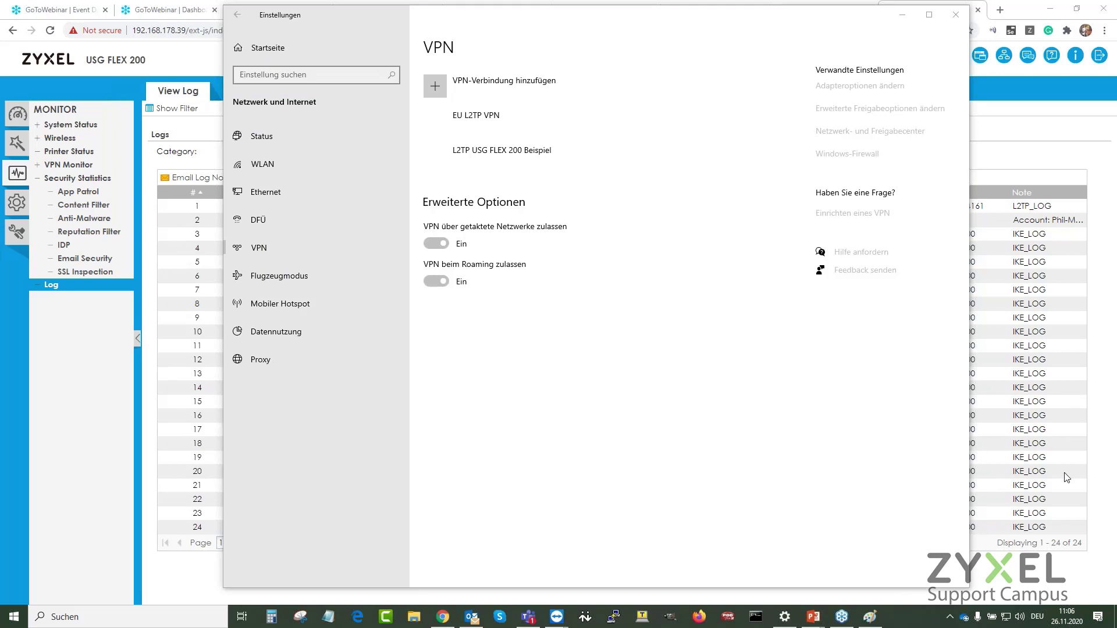
pyautogui.click(540, 362)
pyautogui.click(901, 17)
# - Find the ZyWALL IPSec VPN Client on the computer and launch it
pyautogui.click(67, 613)
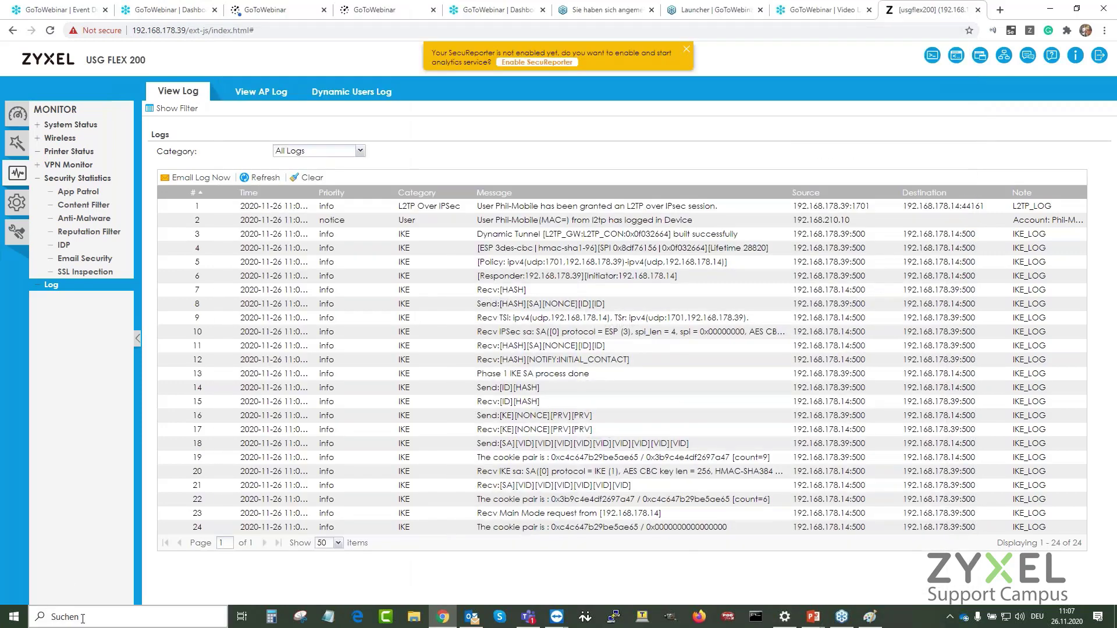
pyautogui.write('I')
pyautogui.press('BackSpace')
pyautogui.write('ZyWall')
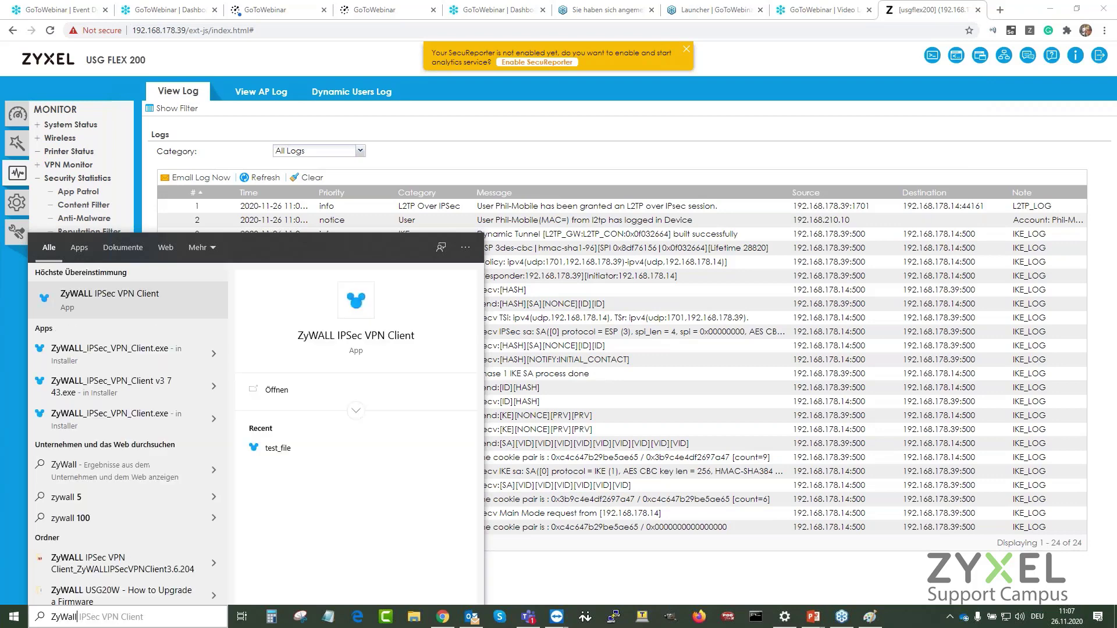
pyautogui.press('Return')
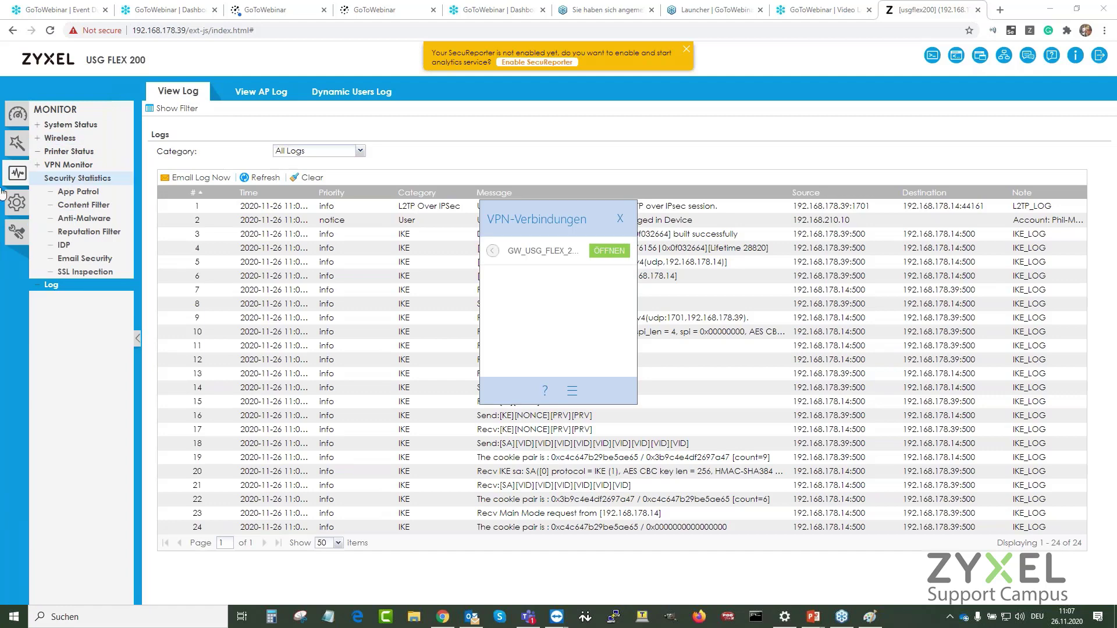
# - Clear the USG FLEX 200's log entries and open its IPSec VPN configuration
pyautogui.click(318, 182)
pyautogui.click(318, 179)
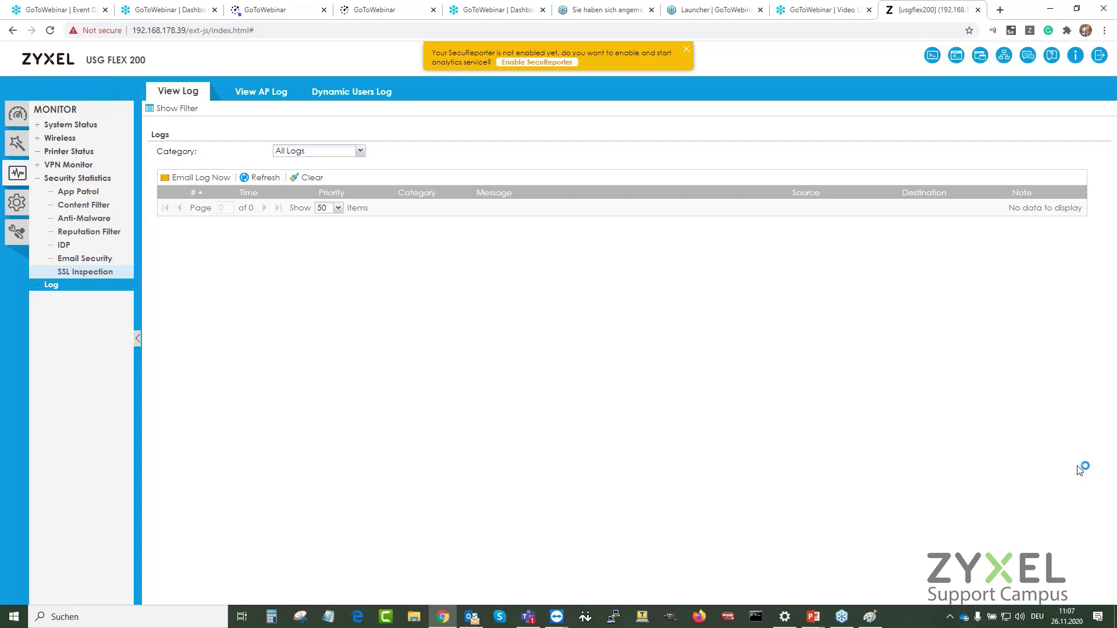
pyautogui.click(17, 203)
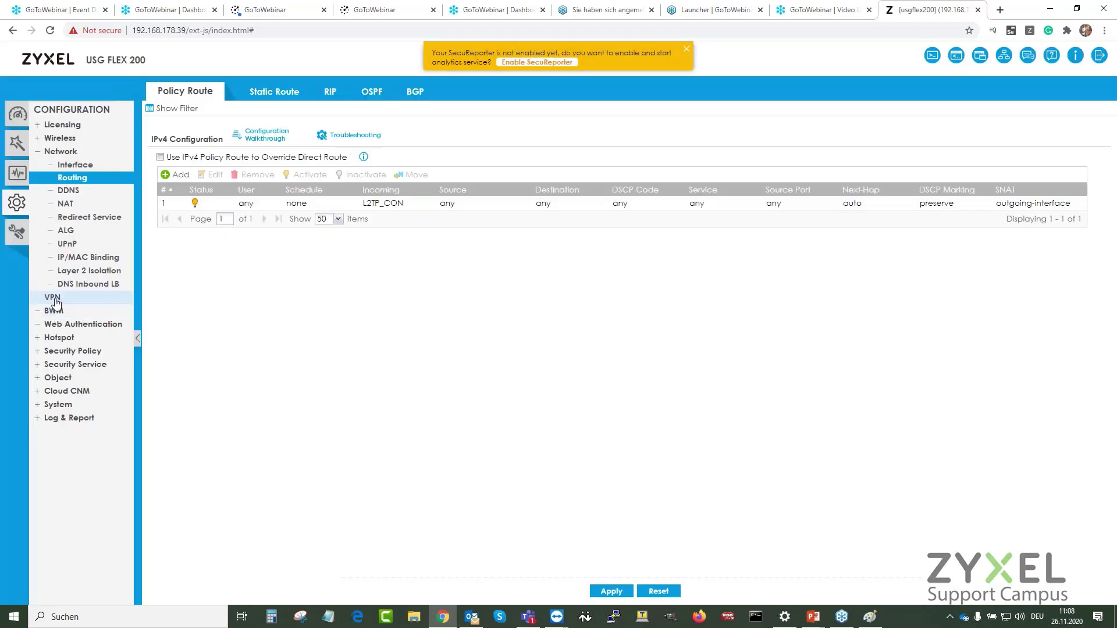
pyautogui.click(52, 298)
pyautogui.click(78, 311)
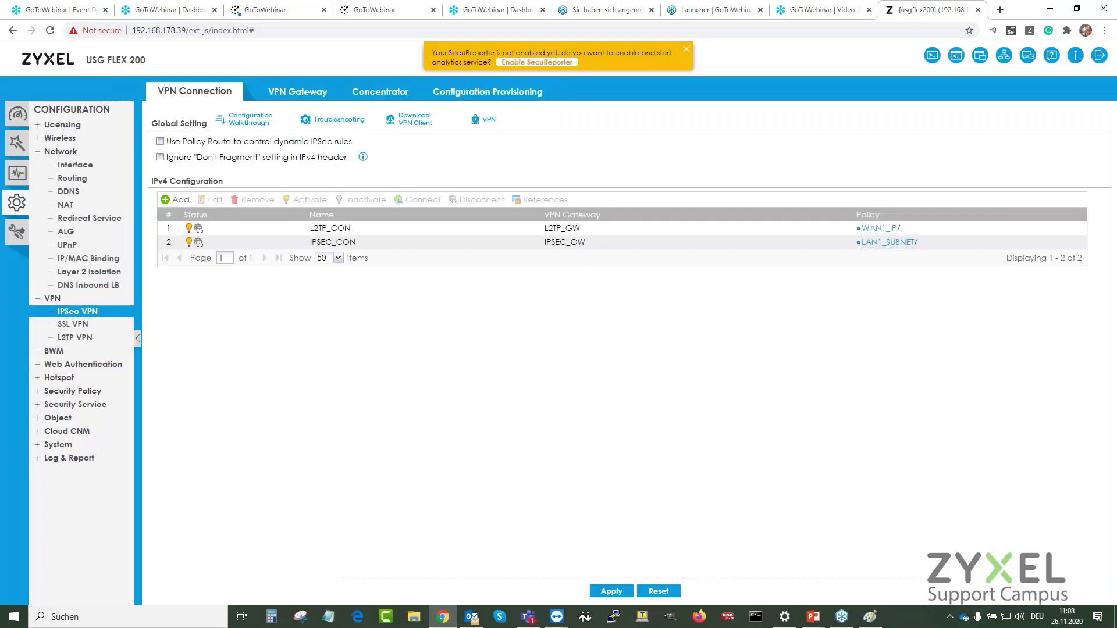
# - Open the IPSEC_GW VPN gateway with its advanced settings shown and examine the IKE version and My Address settings
pyautogui.click(297, 91)
pyautogui.doubleClick(279, 180)
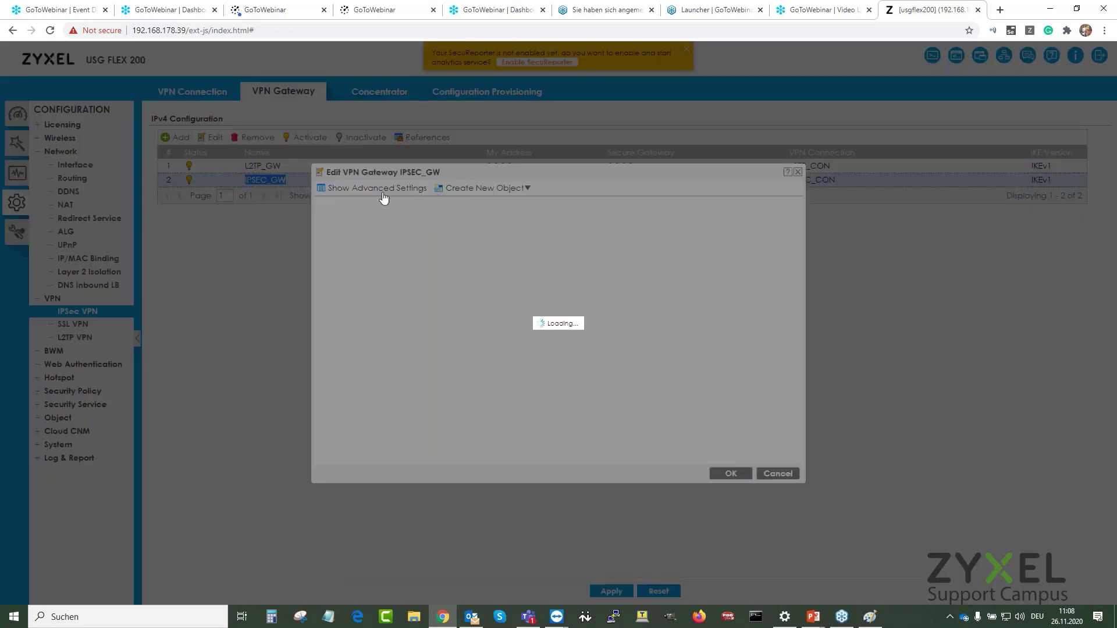
pyautogui.click(382, 189)
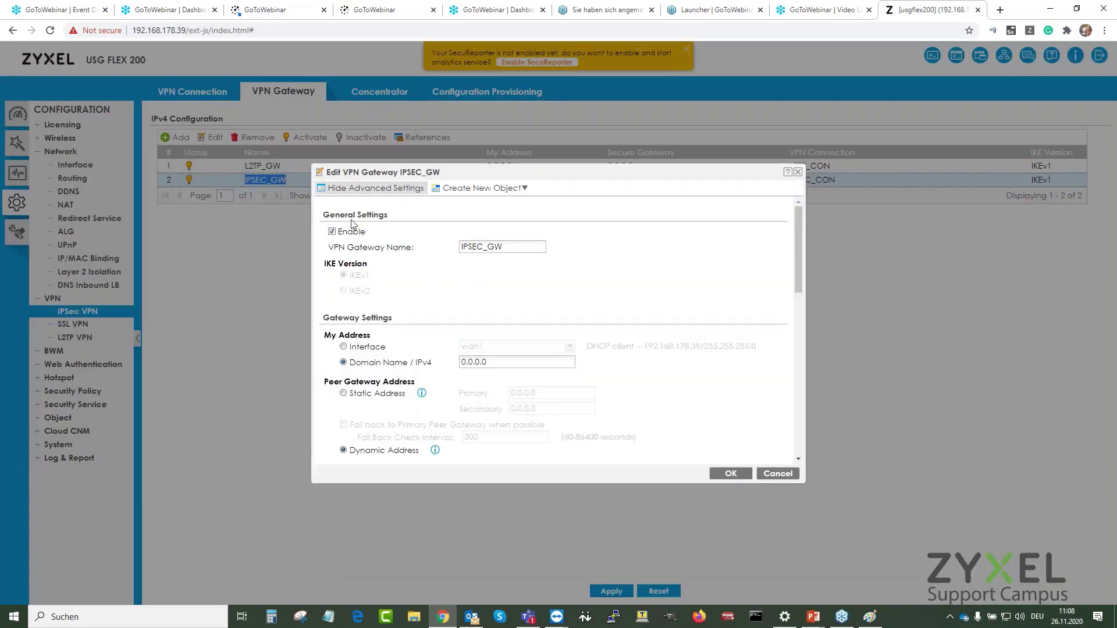
pyautogui.doubleClick(472, 362)
pyautogui.click(568, 295)
pyautogui.click(511, 363)
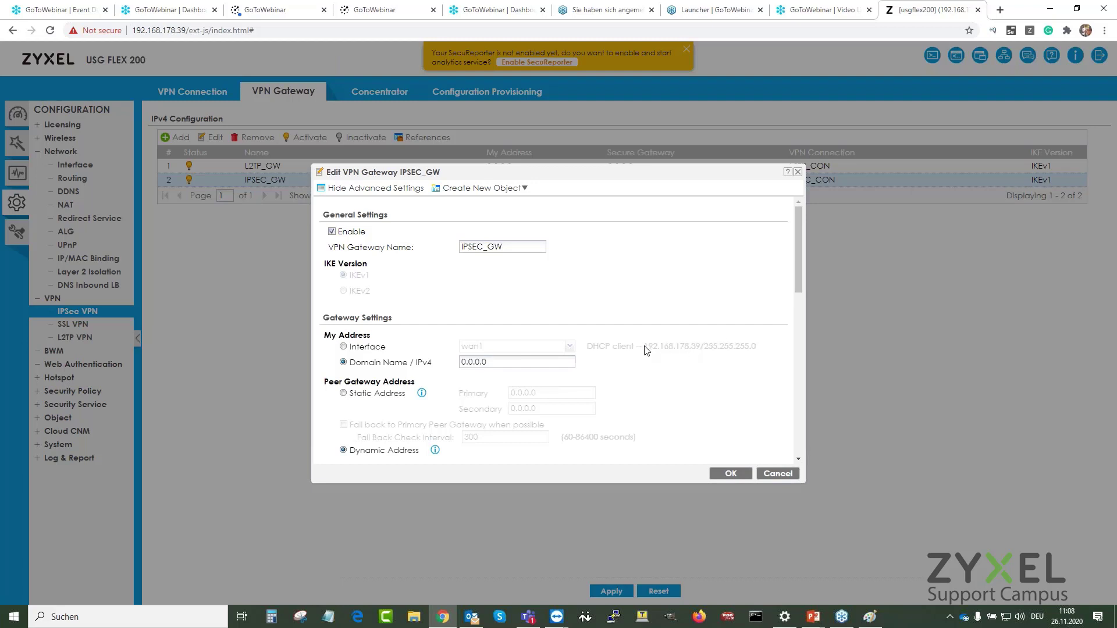
# - Review the gateway's peer address, pre-shared key authentication, local and peer ID types, and phase 1 settings
pyautogui.scroll(-2, 659, 333)
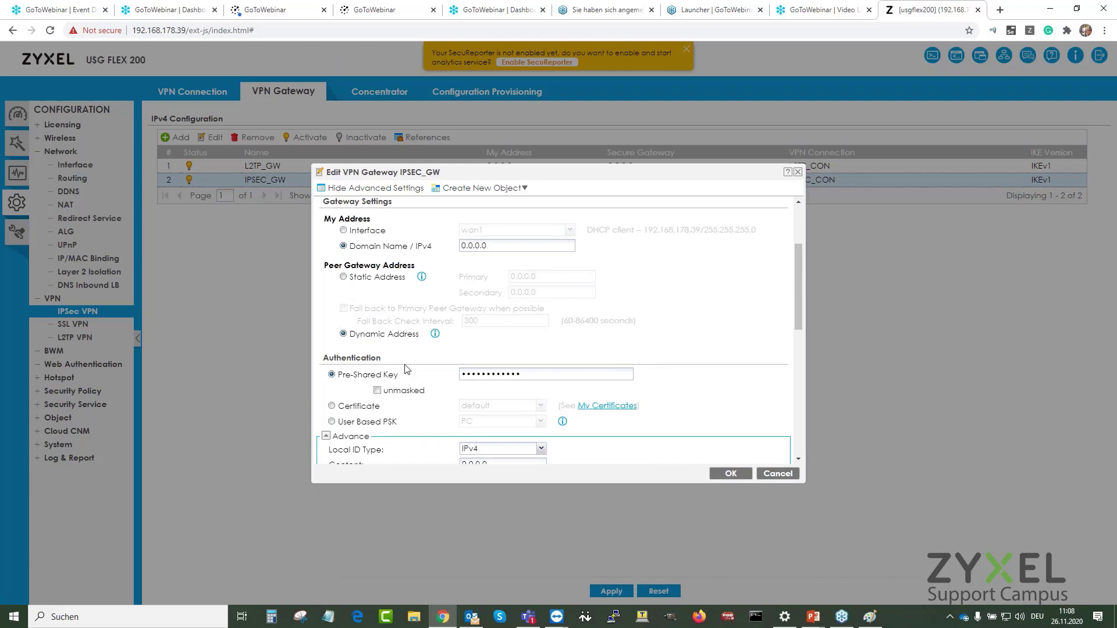
pyautogui.click(377, 390)
pyautogui.click(377, 390)
pyautogui.scroll(-3, 666, 322)
pyautogui.scroll(-2, 666, 321)
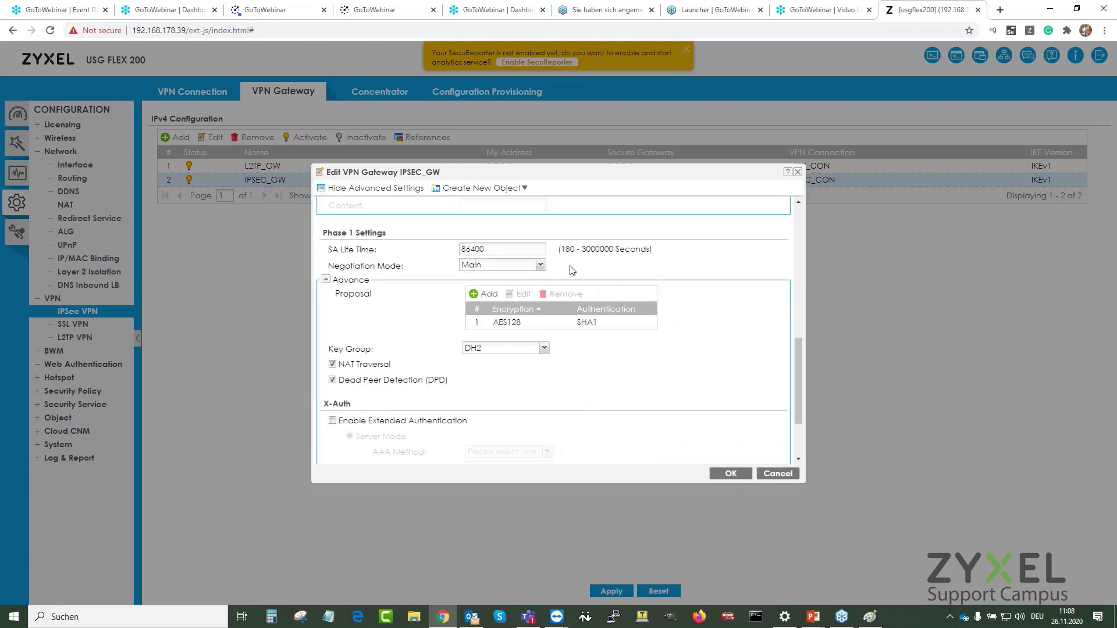
pyautogui.scroll(1, 576, 282)
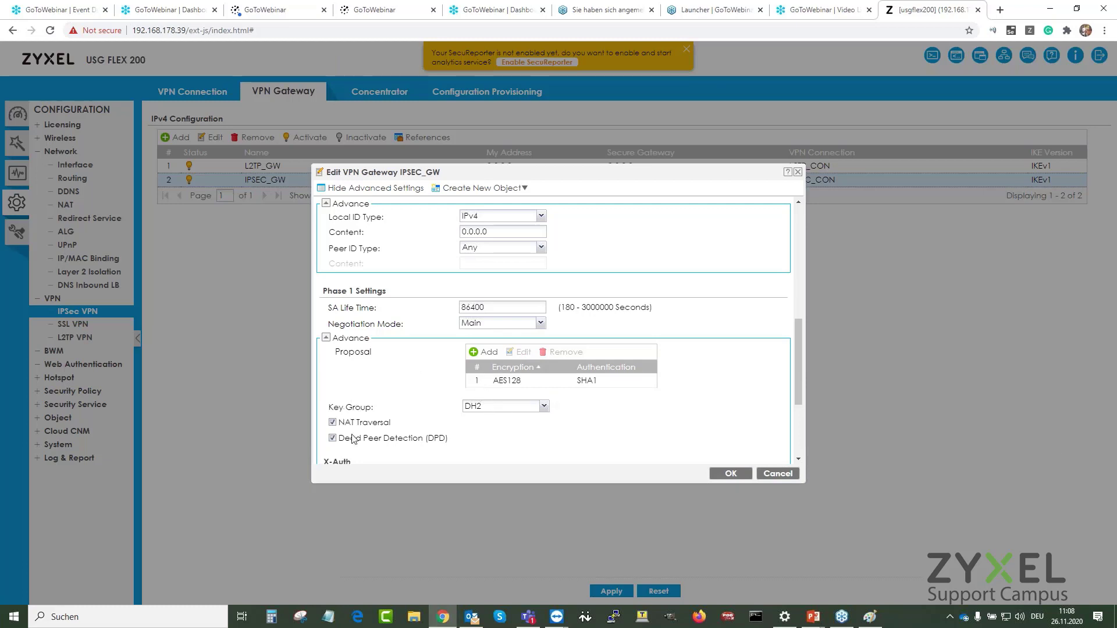
pyautogui.scroll(5, 416, 398)
pyautogui.scroll(-8, 407, 384)
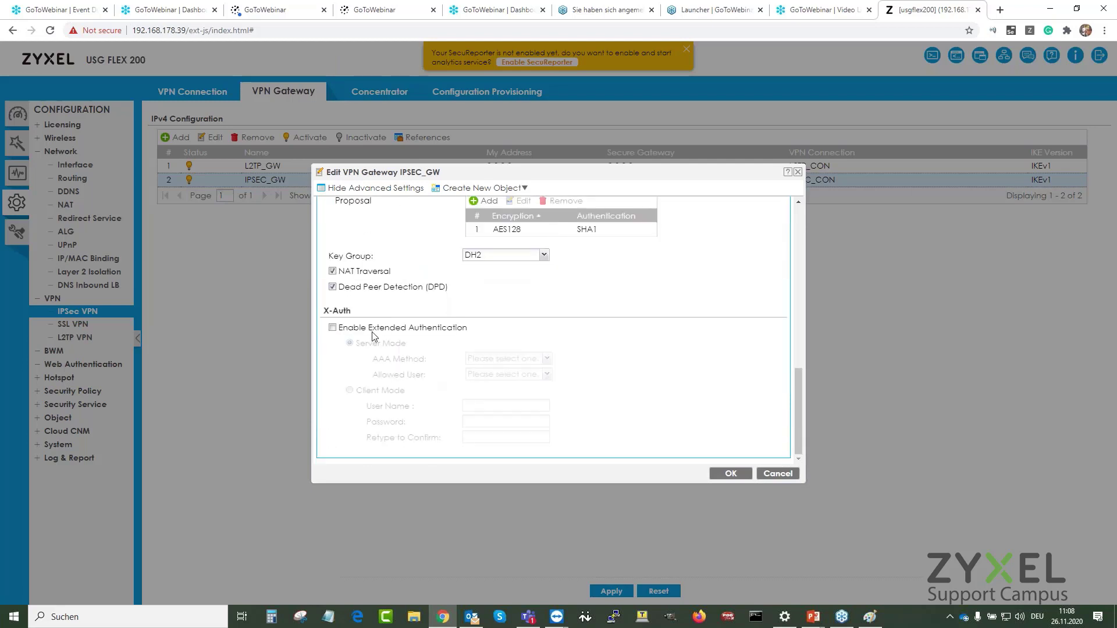
# - Try enabling extended authentication (X-Auth) for IPSEC_GW, turn it off again, recheck the gateway settings and close them without saving
pyautogui.click(333, 329)
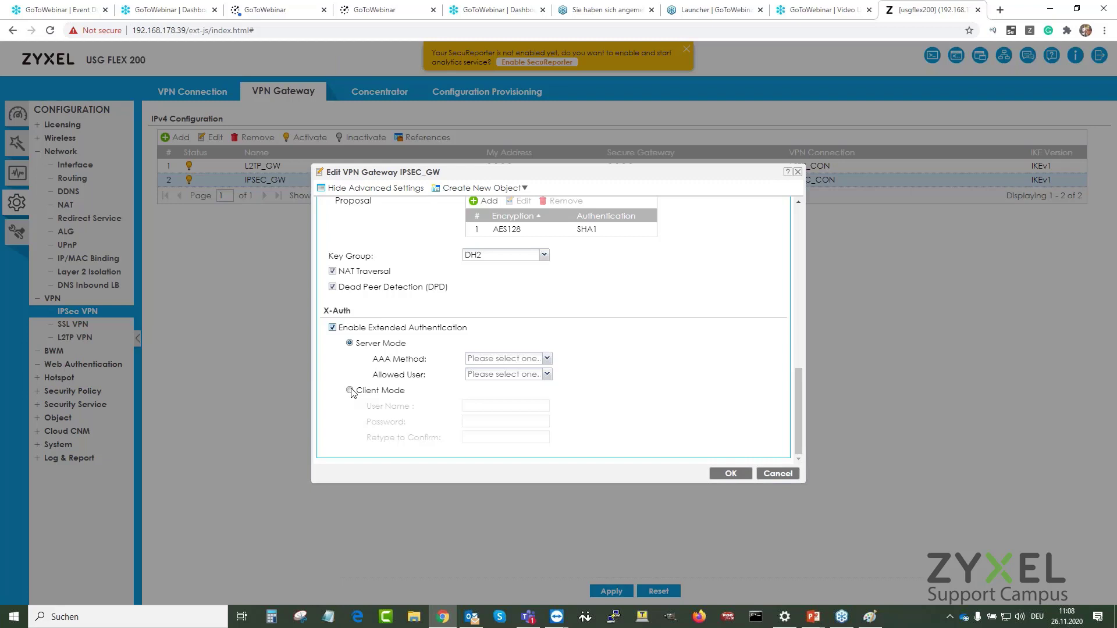
pyautogui.click(333, 328)
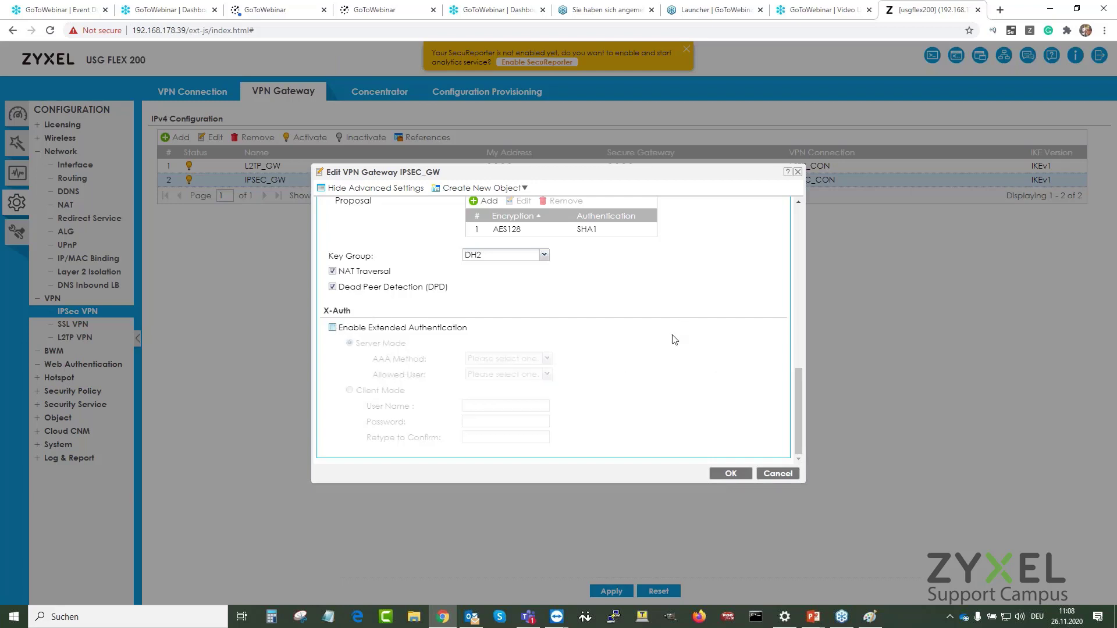
pyautogui.scroll(2, 667, 373)
pyautogui.scroll(10, 667, 373)
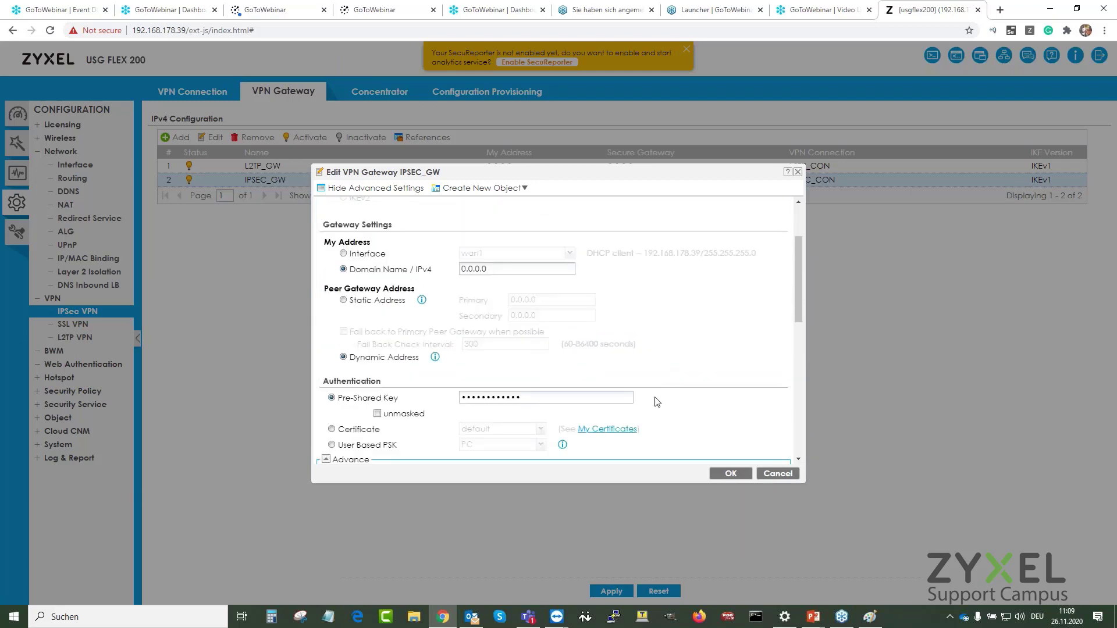
pyautogui.scroll(3, 634, 380)
pyautogui.scroll(-12, 634, 380)
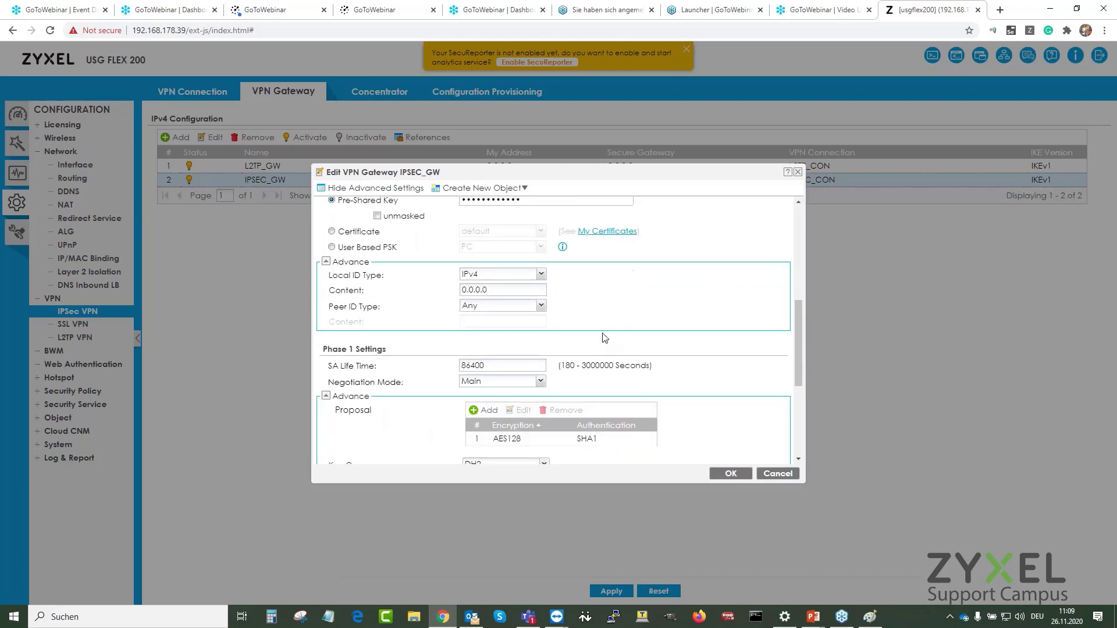
pyautogui.scroll(5, 691, 370)
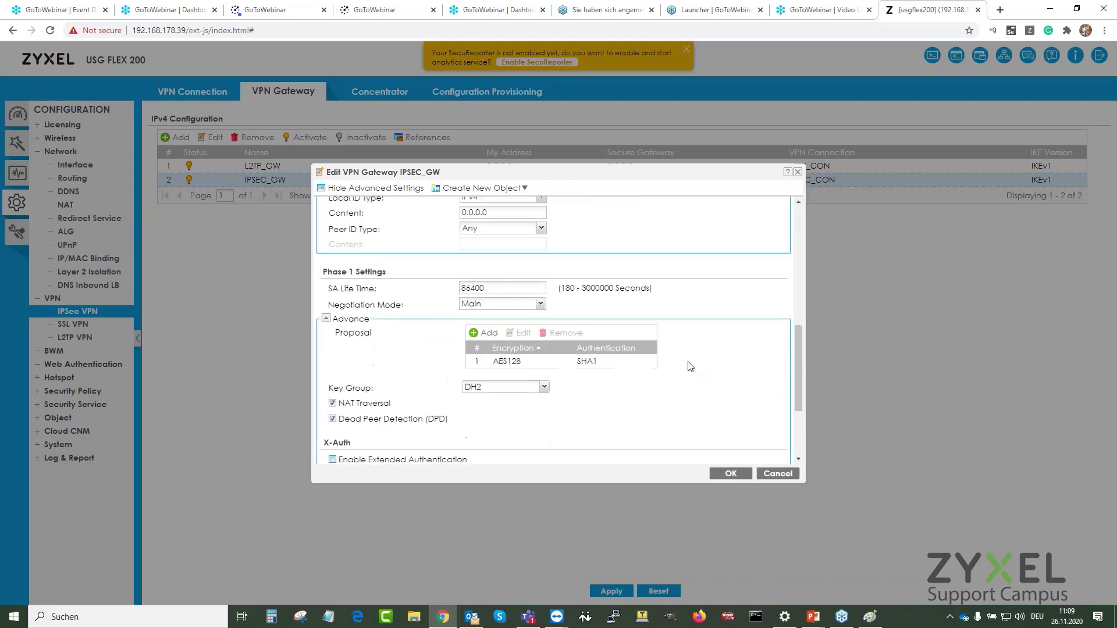
pyautogui.click(778, 475)
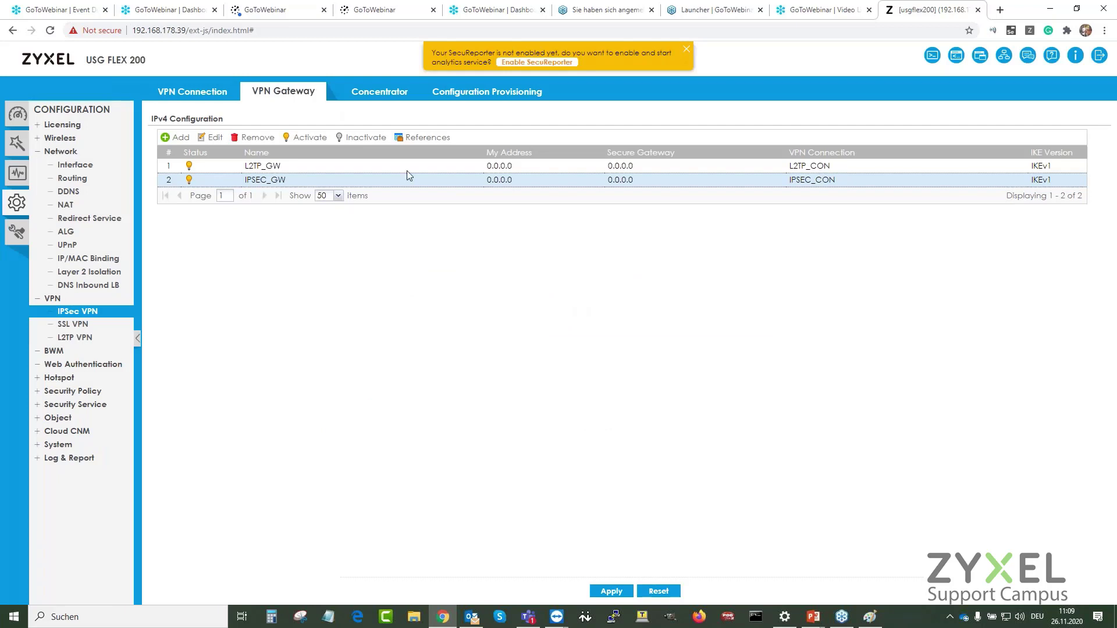
# - Open the IPSEC_CON VPN connection with advanced settings shown and examine its application scenario, VPN gateway and local policy subnet
pyautogui.click(190, 93)
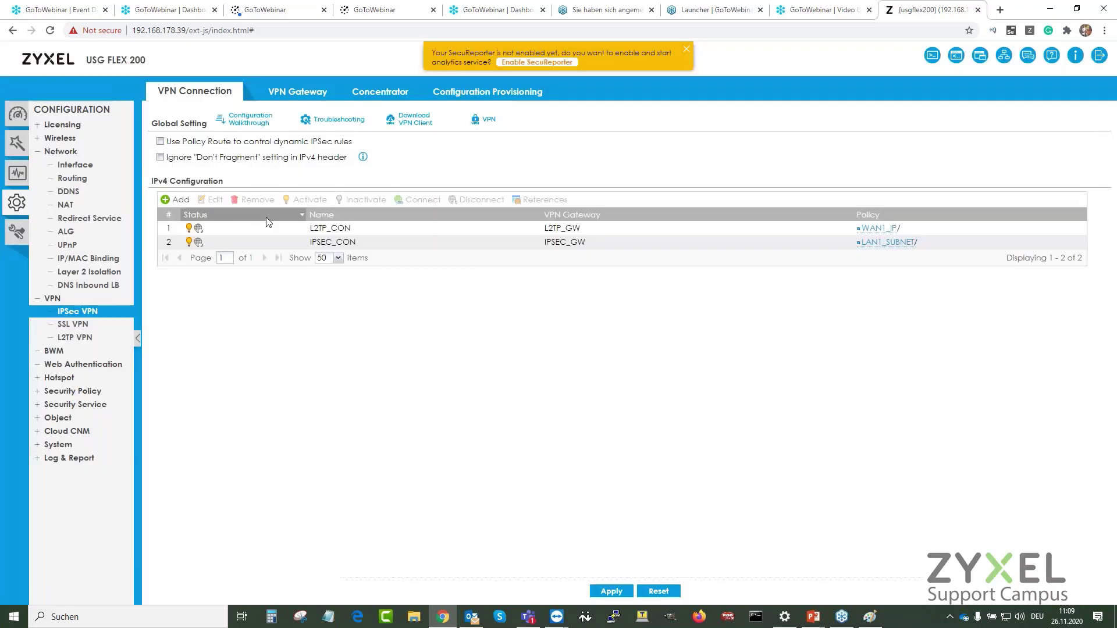
pyautogui.click(307, 243)
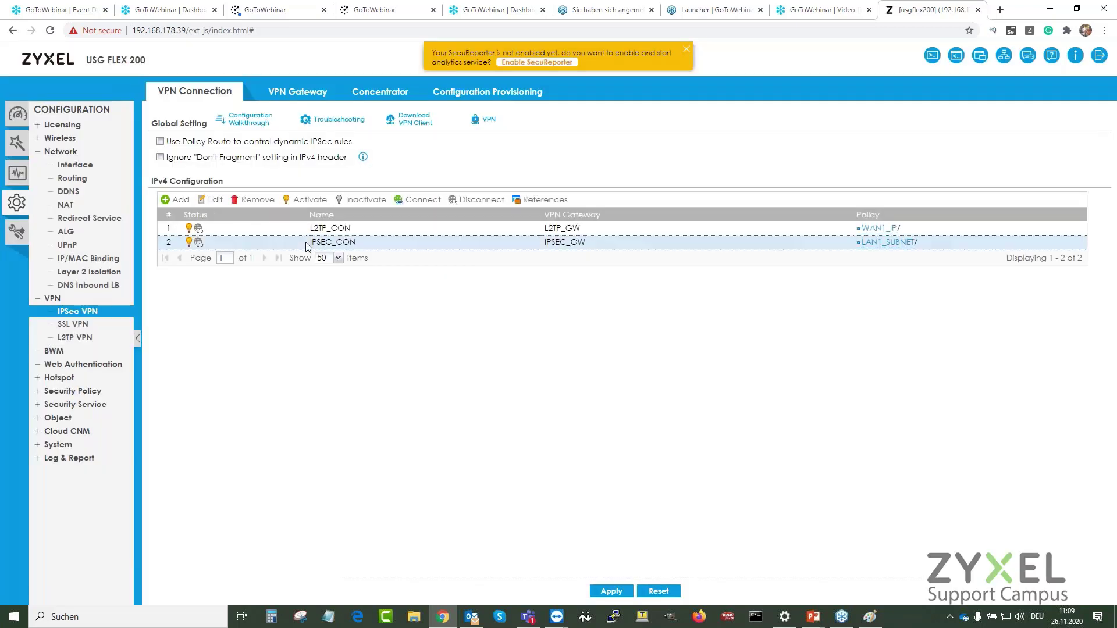
pyautogui.doubleClick(308, 243)
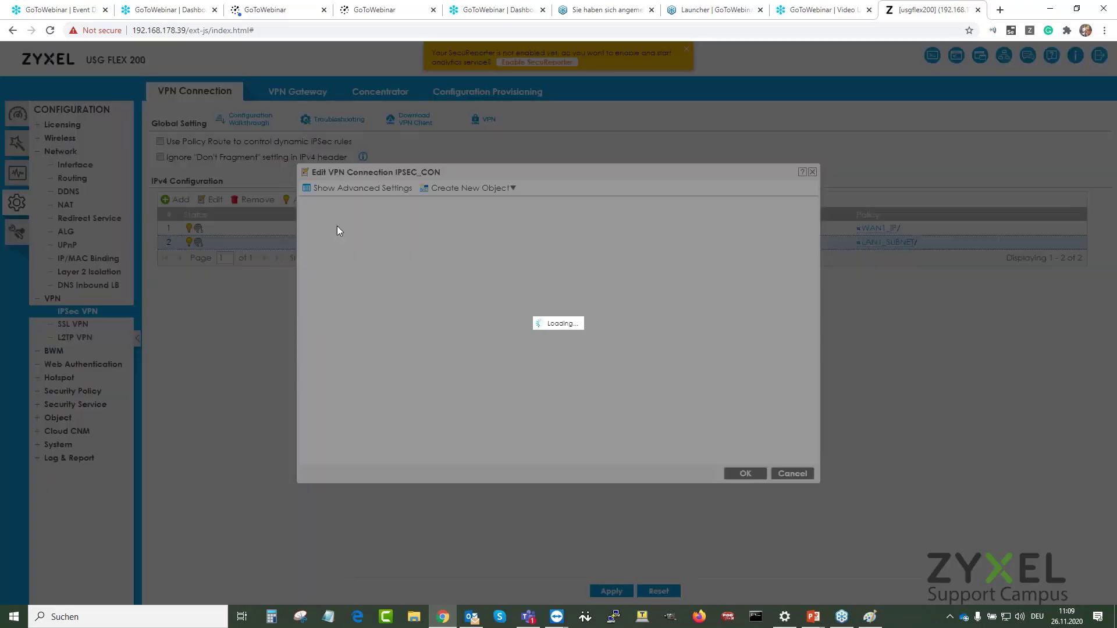
pyautogui.click(370, 194)
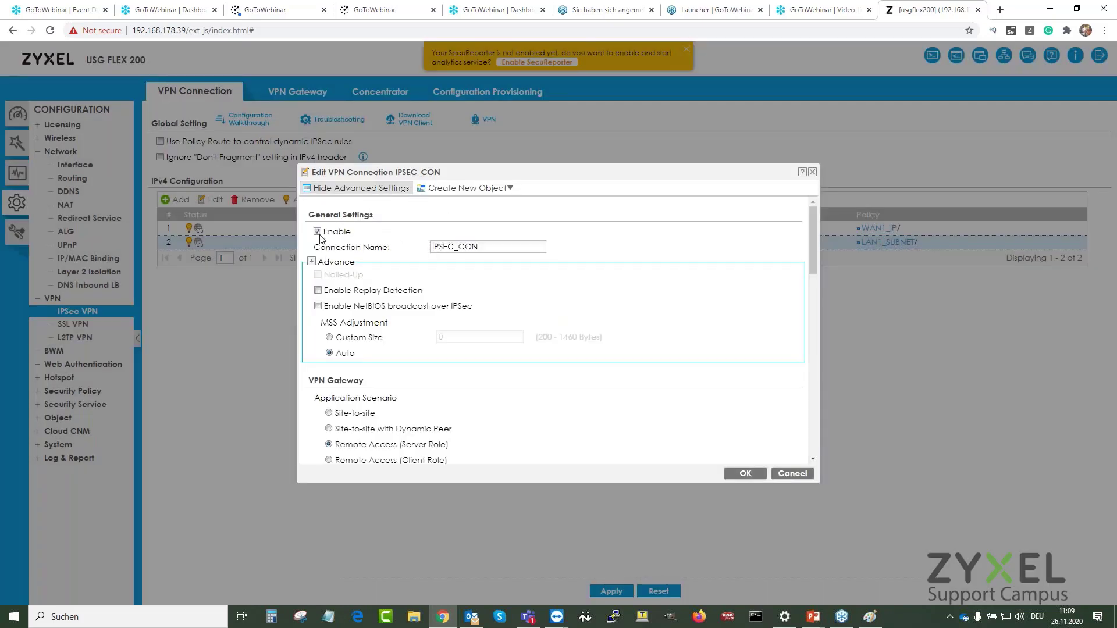
pyautogui.scroll(-2, 412, 343)
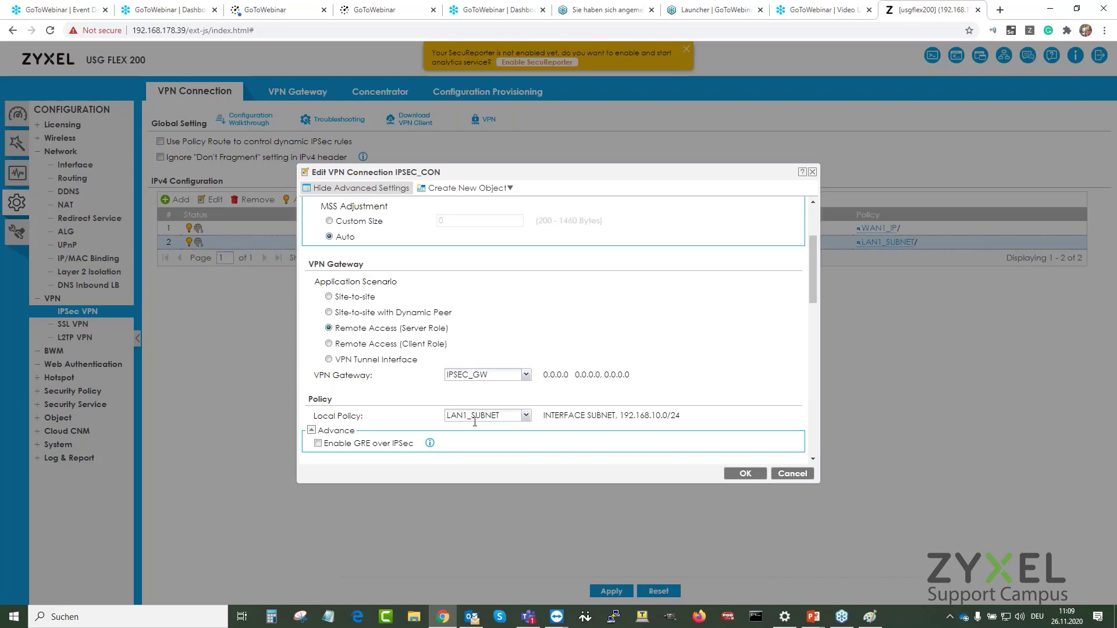
pyautogui.moveTo(551, 415); pyautogui.dragTo(731, 418)
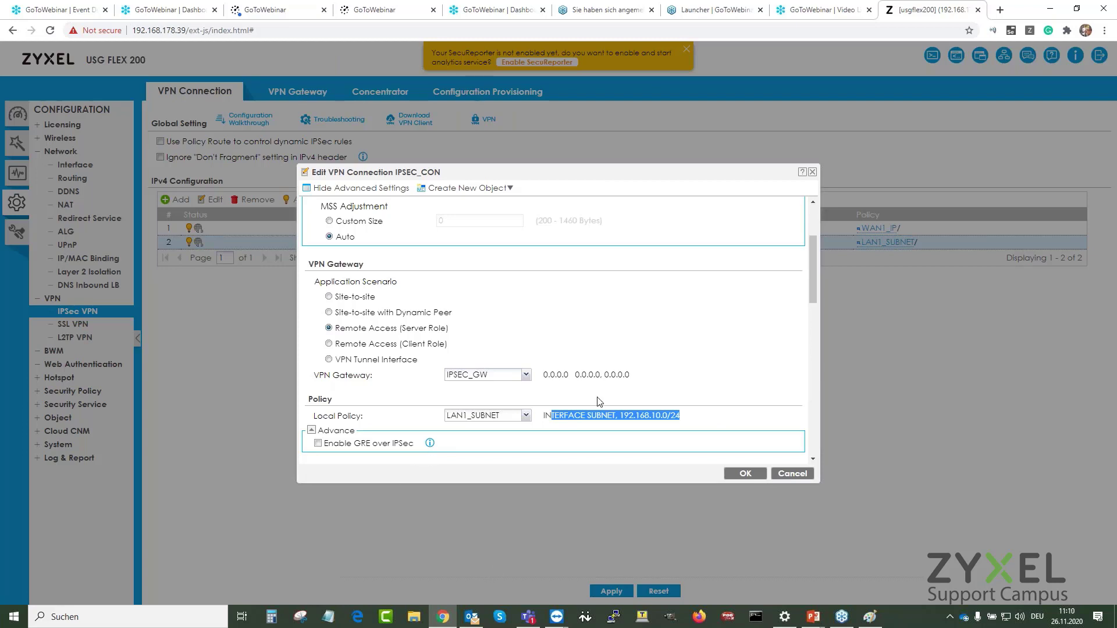
pyautogui.click(648, 327)
# - Review IPSEC_CON's mode config, phase 2 encapsulation and proposal, zone and NAT settings, and close it without saving
pyautogui.scroll(-3, 652, 323)
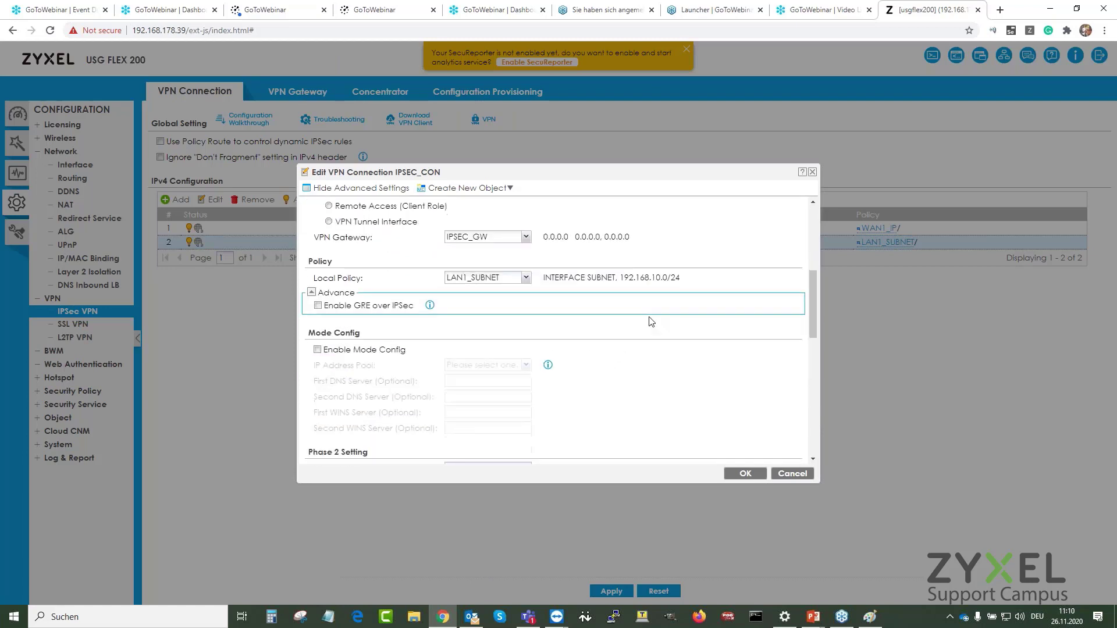
pyautogui.scroll(-2, 651, 321)
pyautogui.scroll(-1, 581, 309)
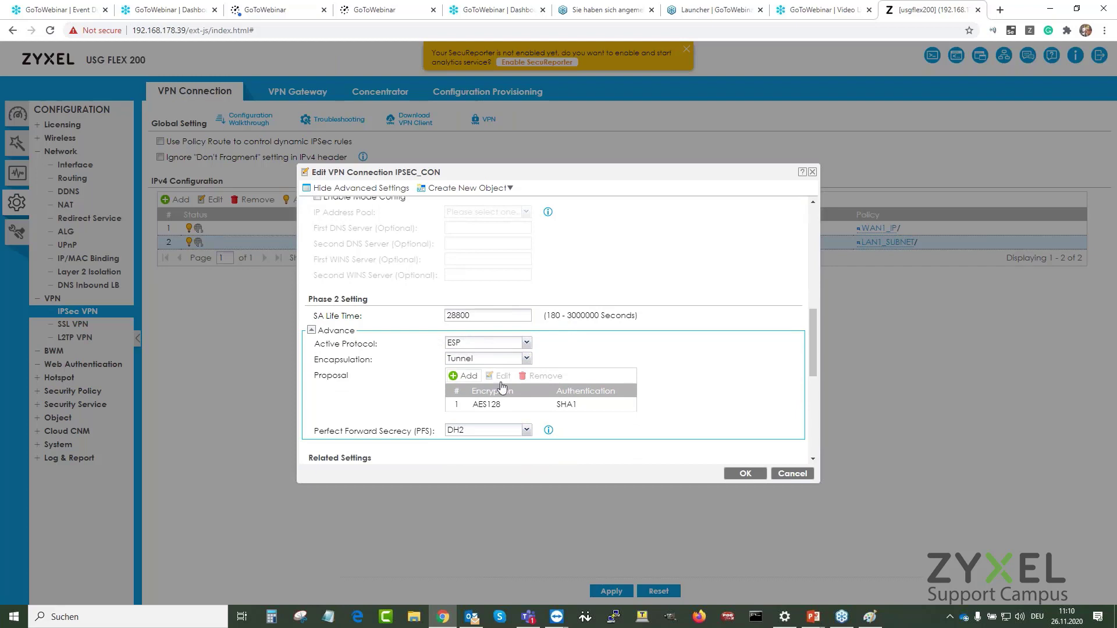
pyautogui.doubleClick(455, 359)
pyautogui.moveTo(456, 359); pyautogui.dragTo(485, 359)
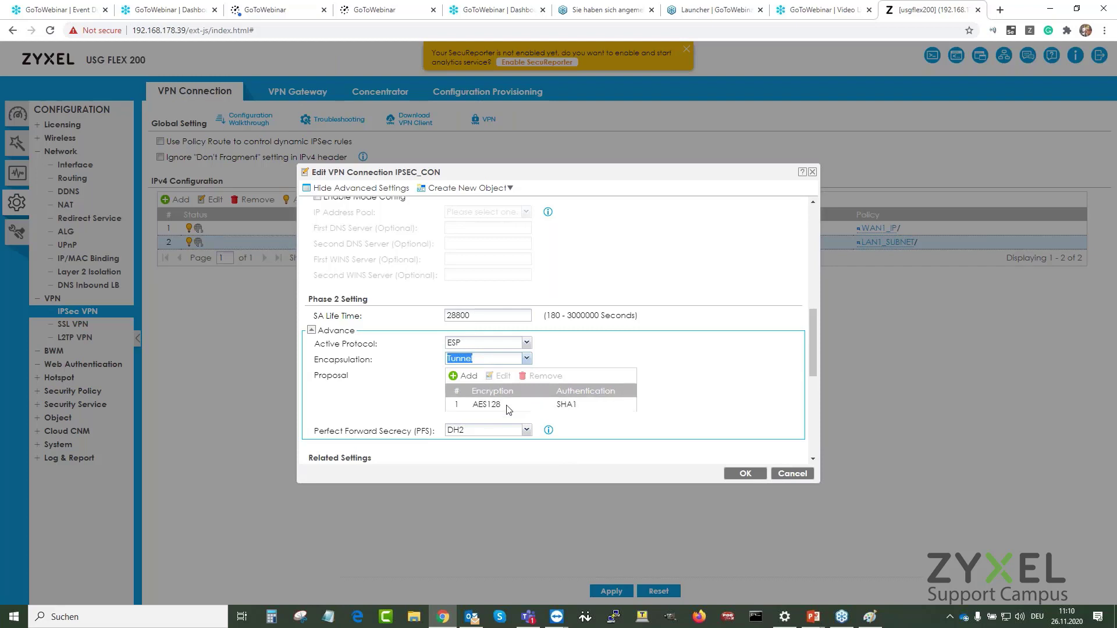
pyautogui.click(743, 334)
pyautogui.scroll(-5, 733, 325)
pyautogui.scroll(3, 661, 356)
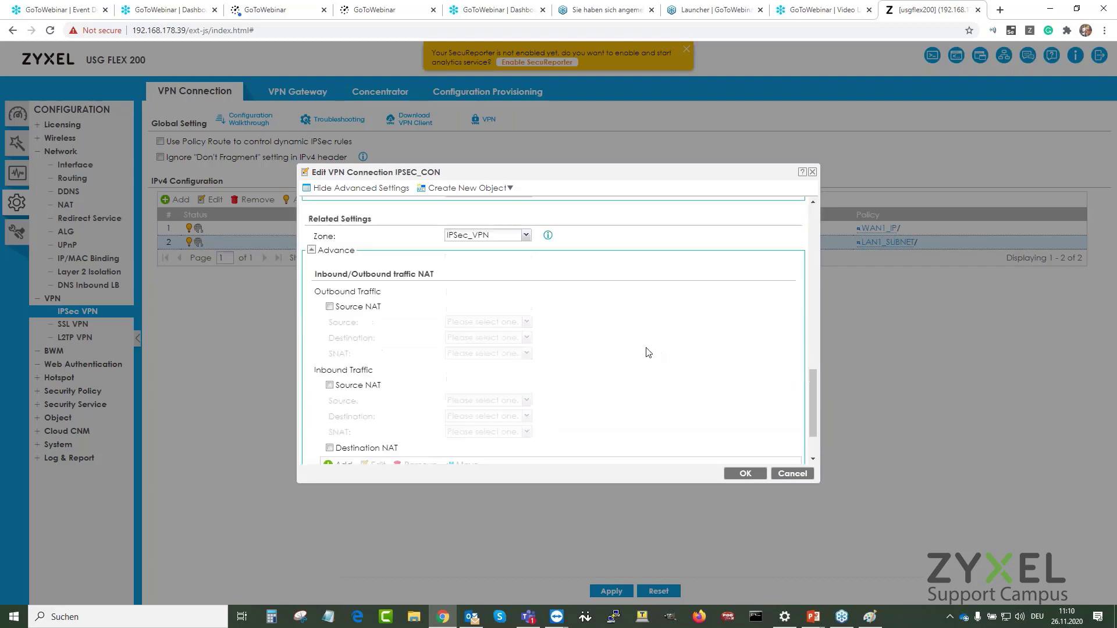
pyautogui.click(792, 474)
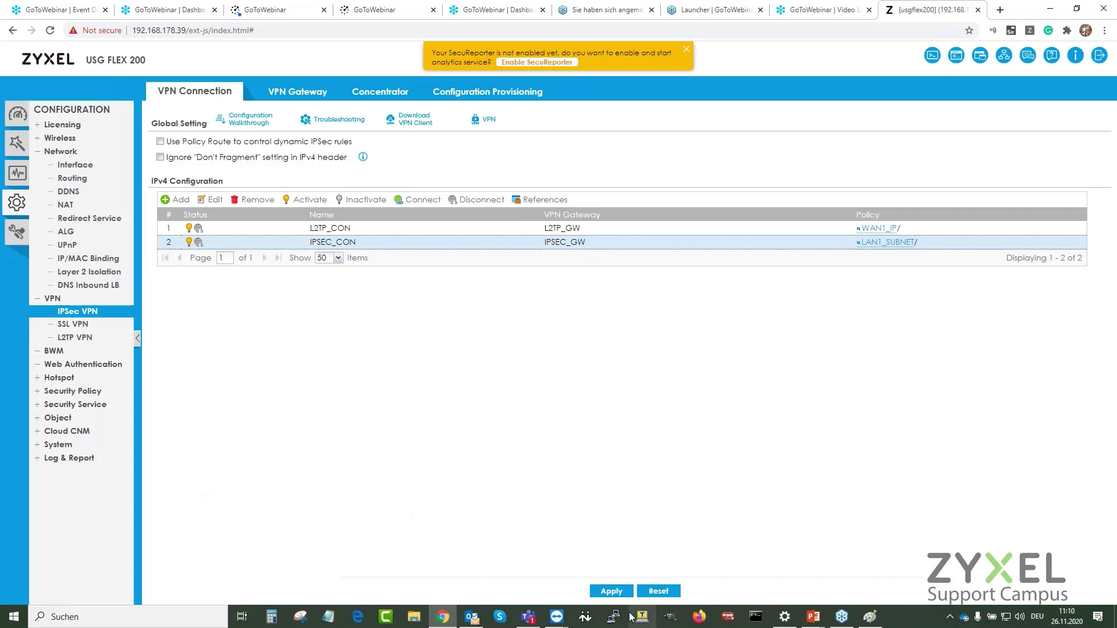
# - Switch to the ZyWALL IPSec VPN Client and open its VPN configuration window
pyautogui.click(63, 620)
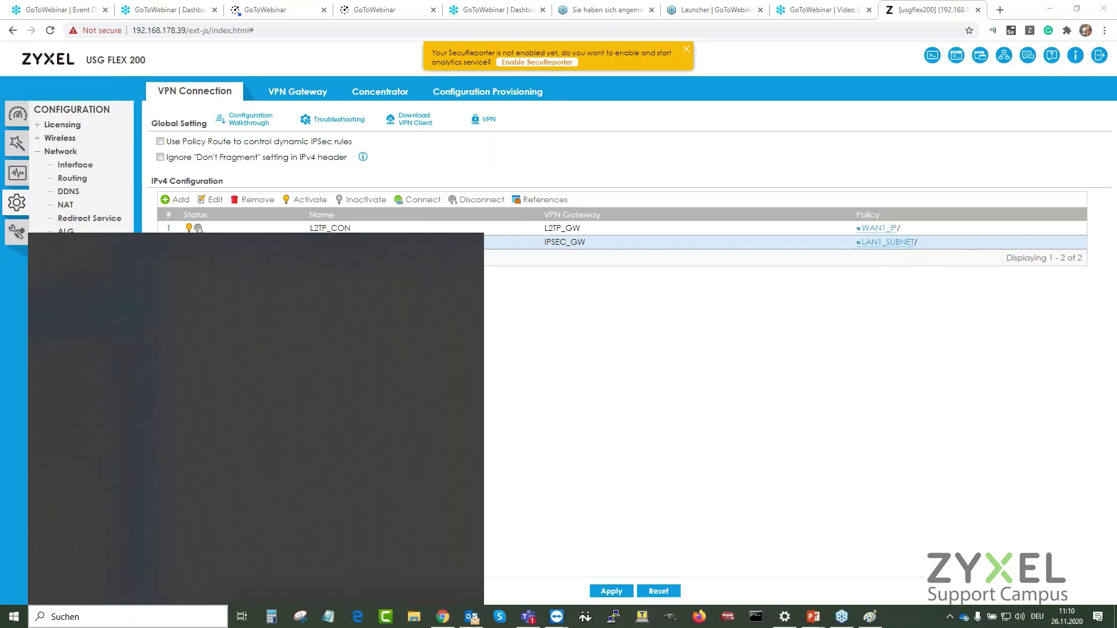
pyautogui.write('zywal')
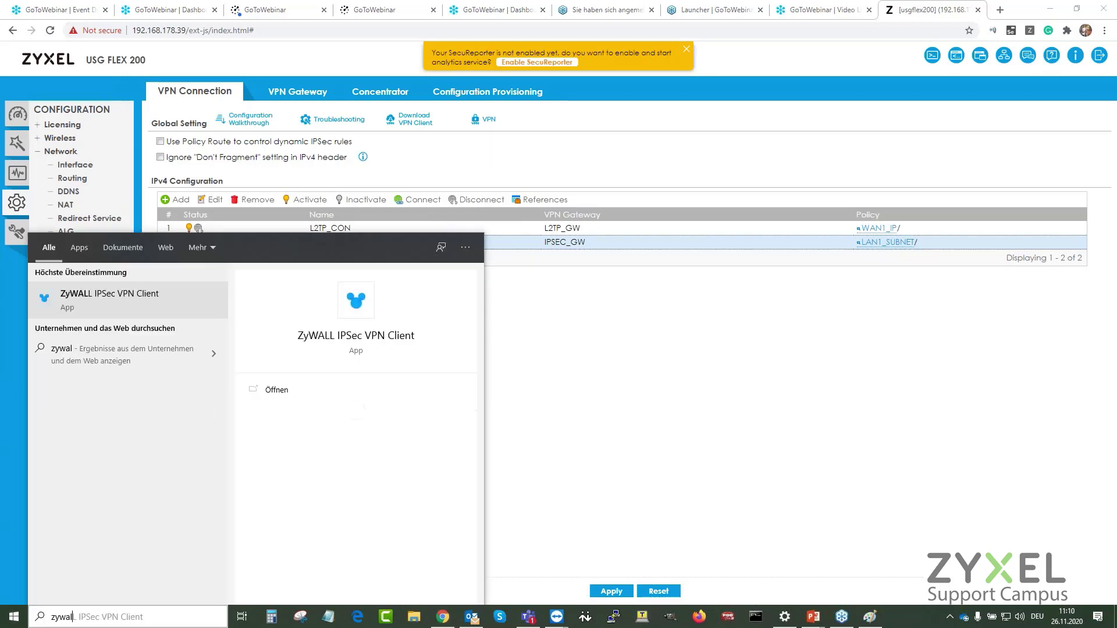
pyautogui.press('Return')
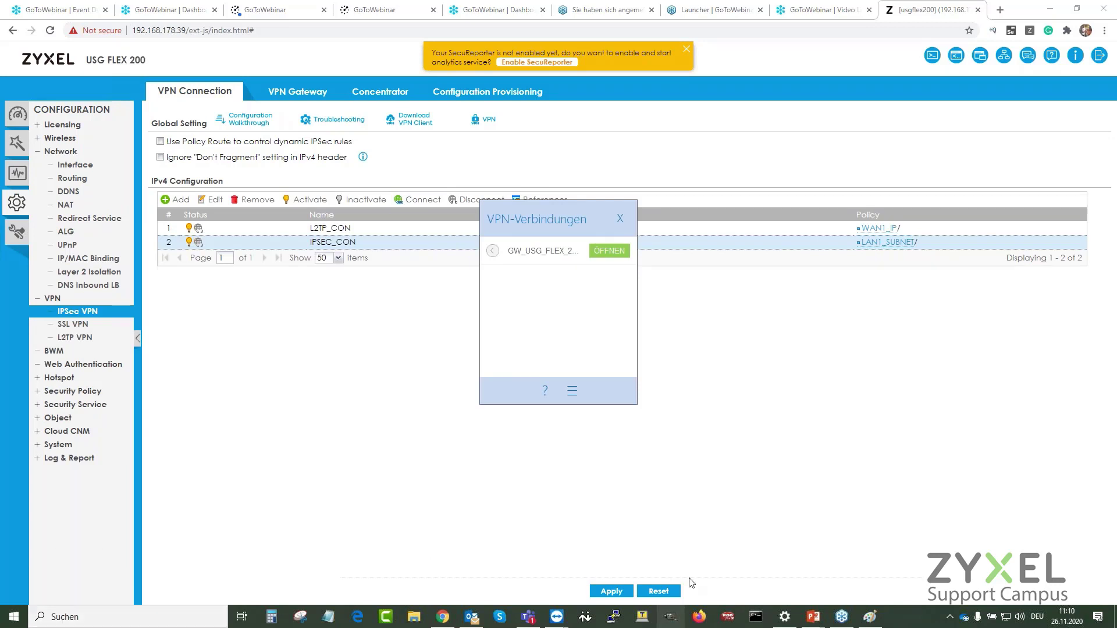
pyautogui.click(572, 392)
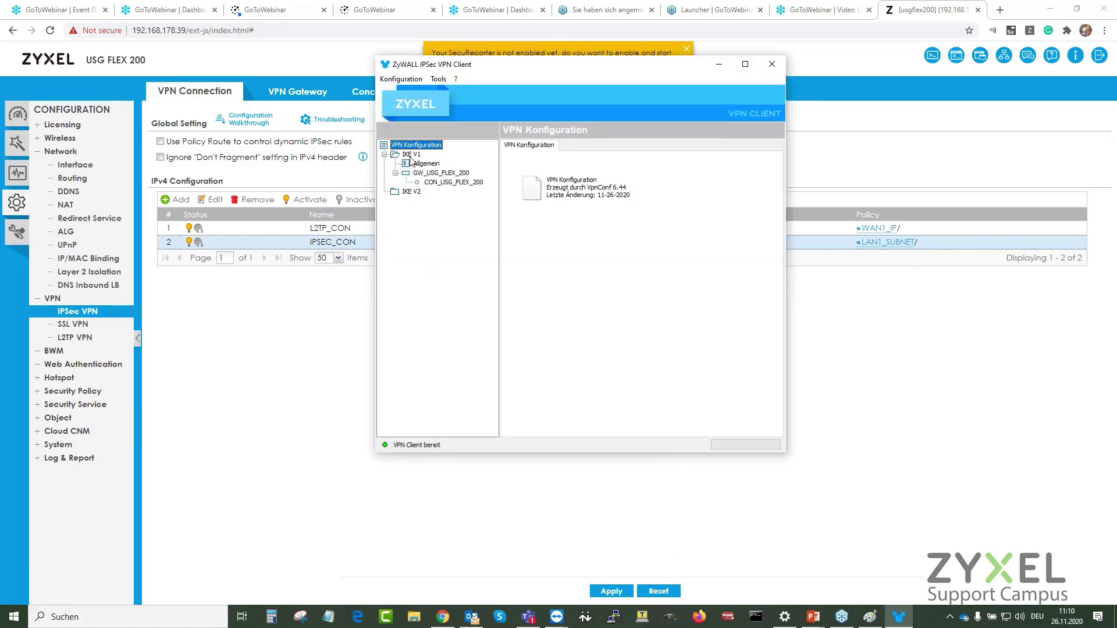
# - Examine the IKE V1 folder and its general parameters in the VPN client configuration
pyautogui.click(410, 155)
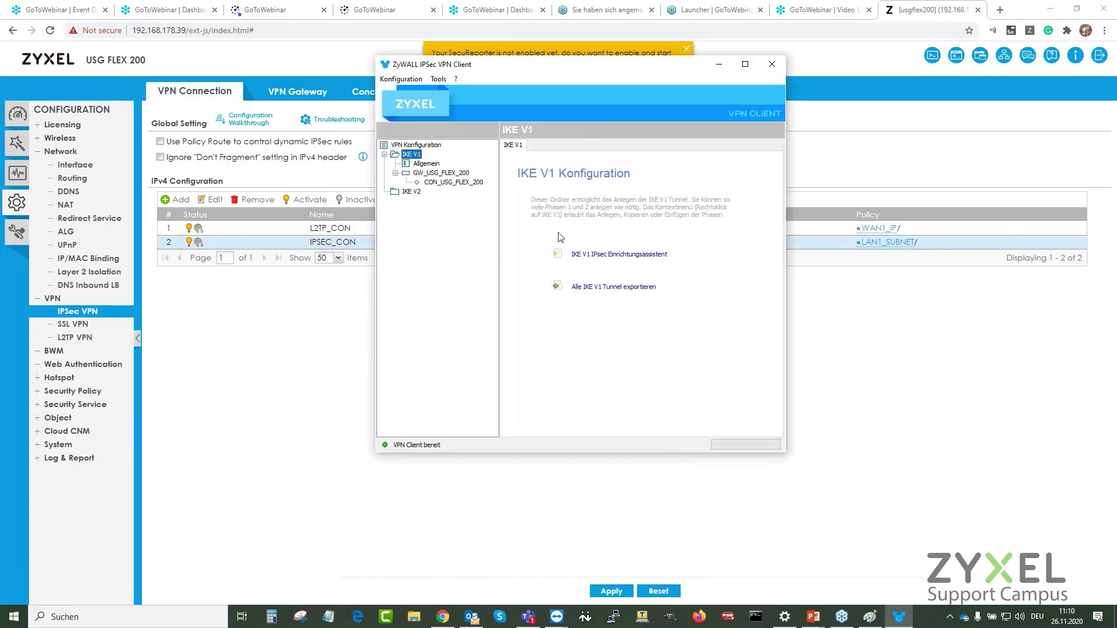
pyautogui.click(427, 163)
pyautogui.click(695, 306)
pyautogui.doubleClick(695, 322)
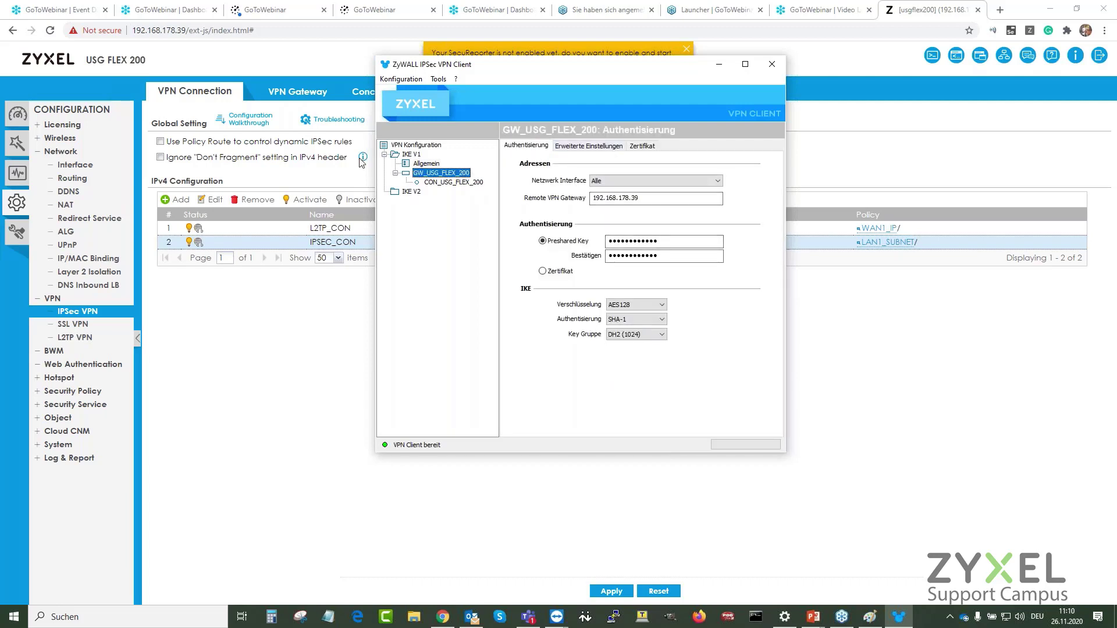
# - Review GW_USG_FLEX_200's authentication settings, checking the remote VPN gateway address and the preshared key field
pyautogui.click(453, 183)
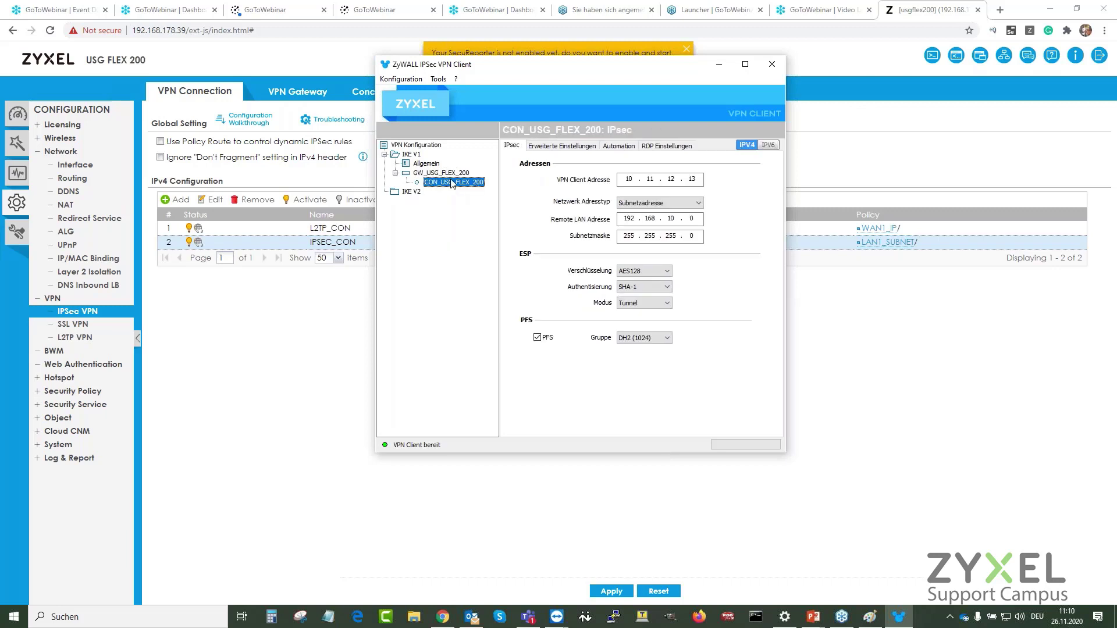
pyautogui.click(453, 174)
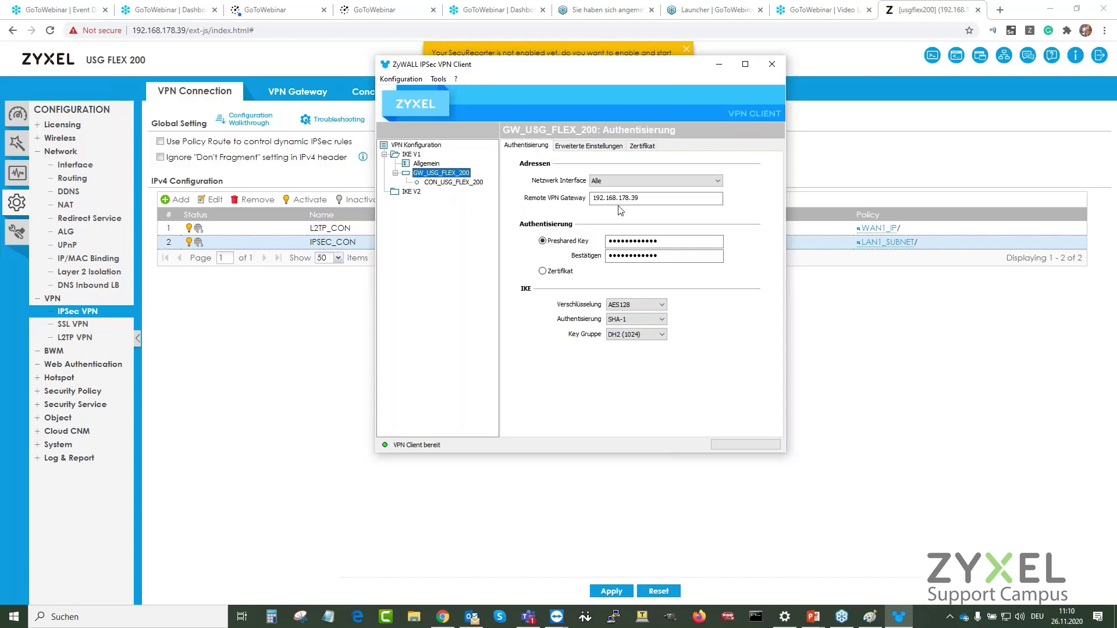
pyautogui.doubleClick(640, 199)
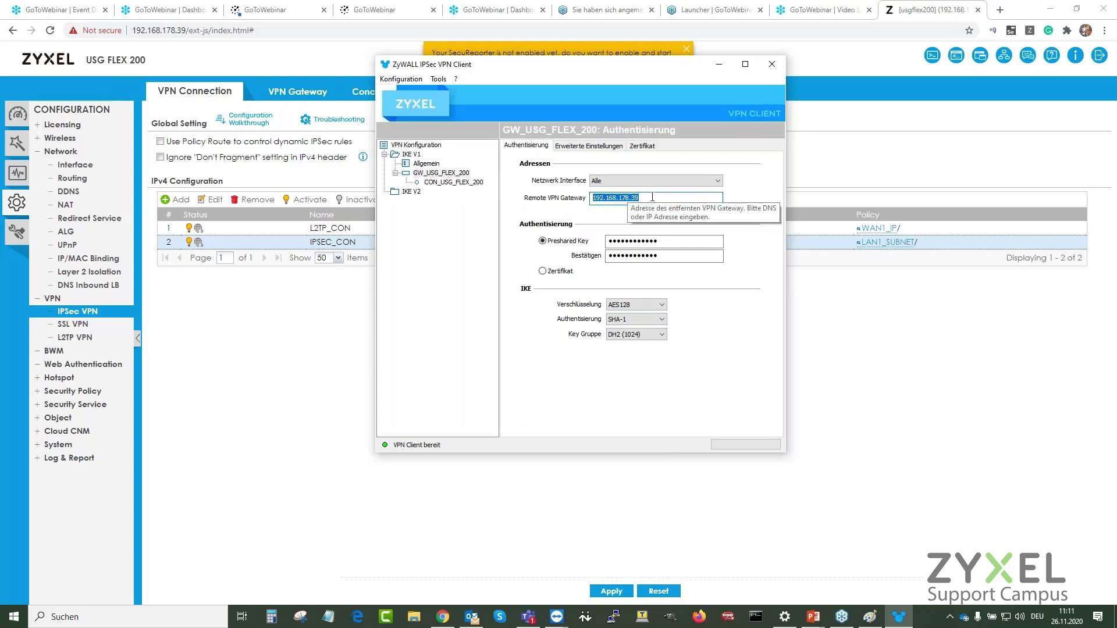
pyautogui.moveTo(679, 243); pyautogui.dragTo(620, 242)
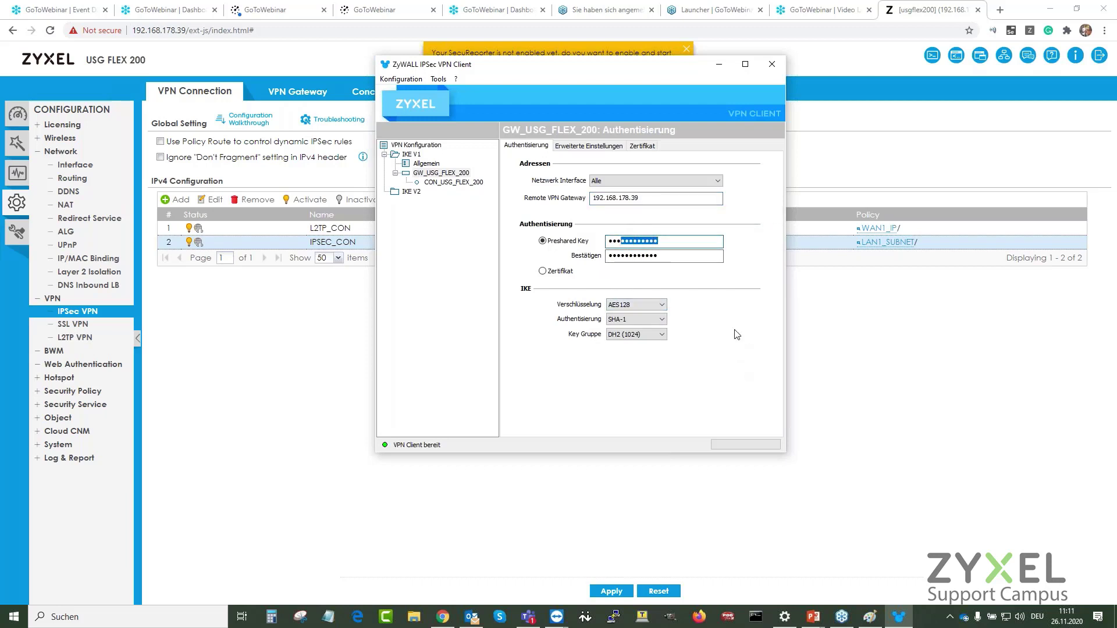
pyautogui.press('End')
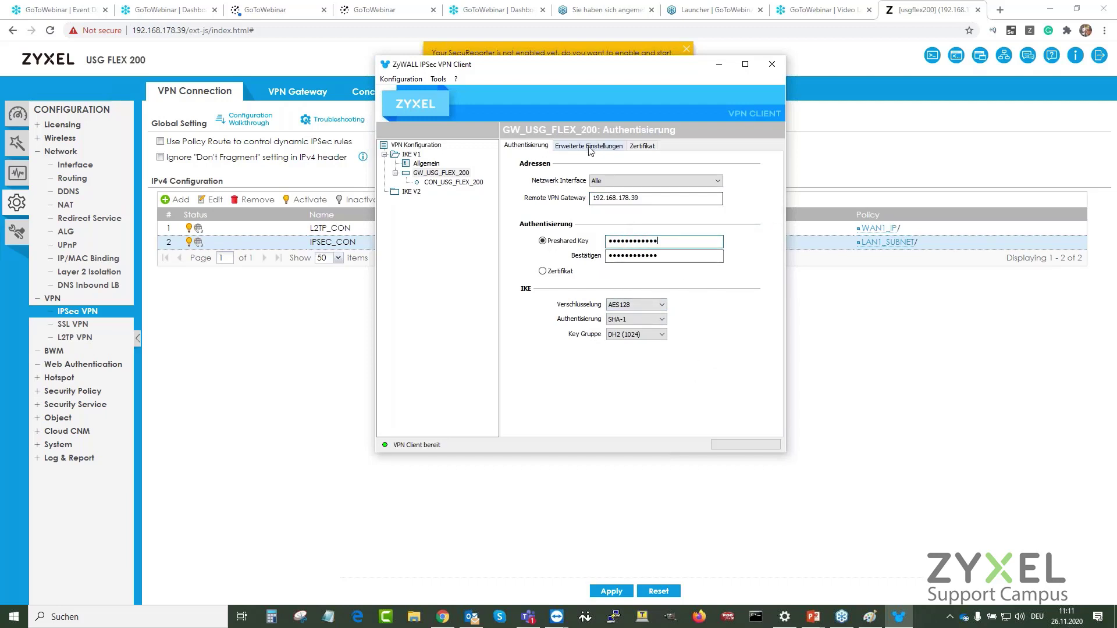
# - Inspect GW_USG_FLEX_200's advanced settings, briefly switching Aggressive Mode on and back off
pyautogui.click(590, 146)
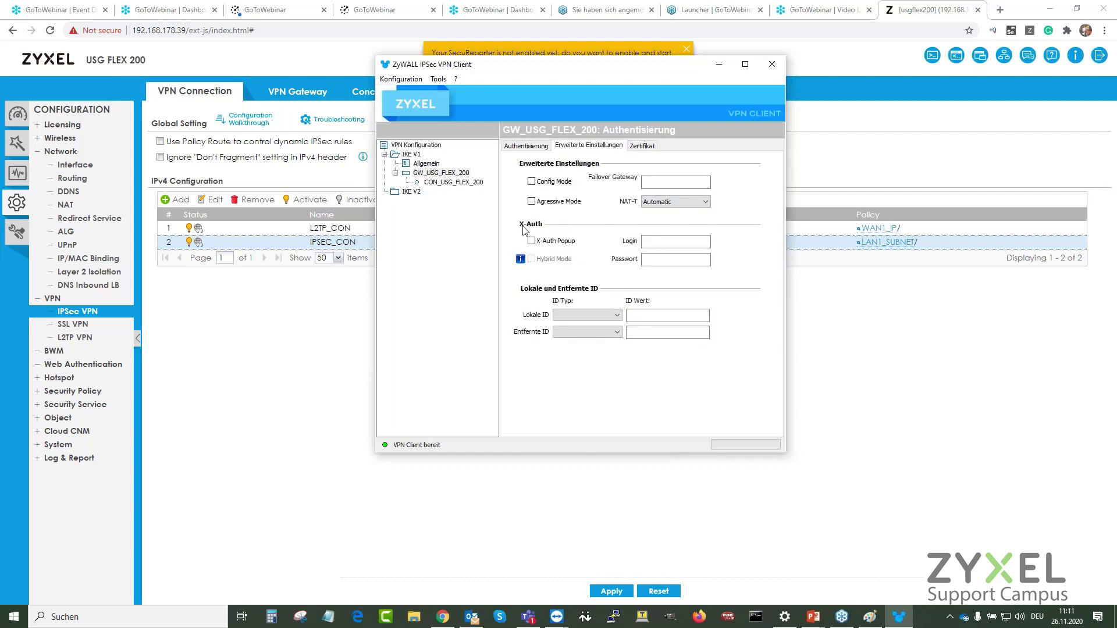
pyautogui.click(531, 202)
pyautogui.click(532, 201)
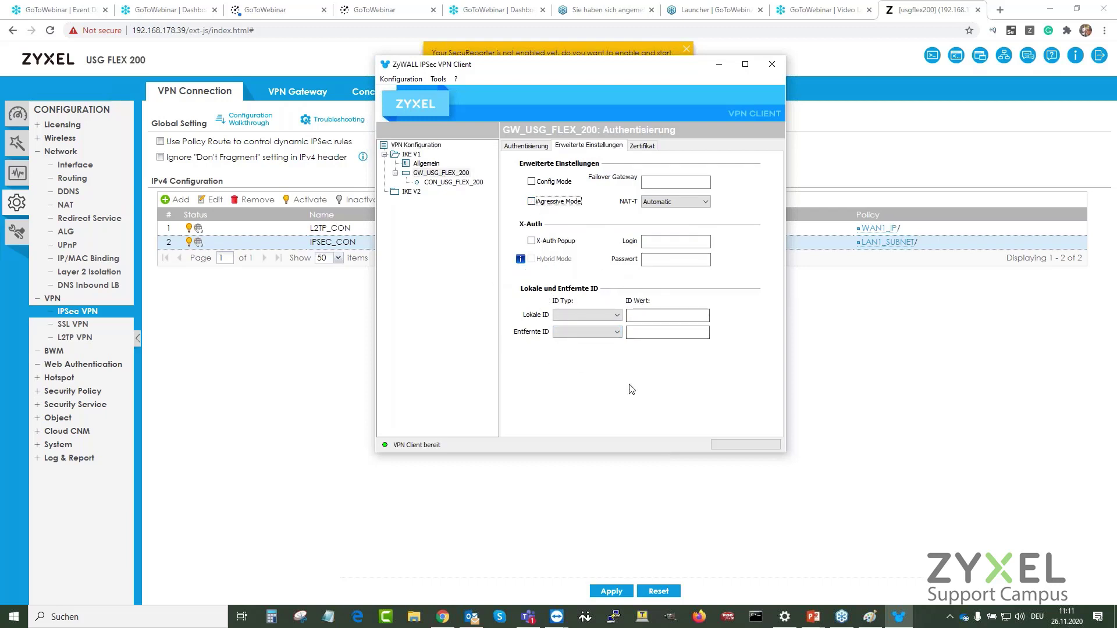
# - Compare CON_USG_FLEX_200's client address and remote LAN subnet with the firewall's IPSEC_CON policy and open the VPN tunnel
pyautogui.click(457, 183)
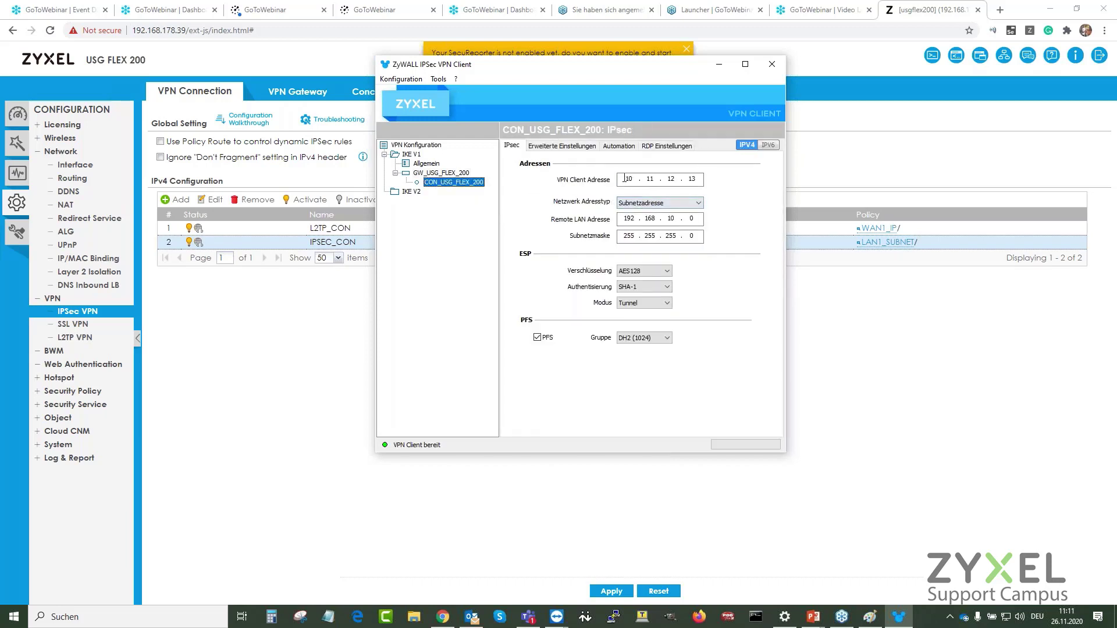
pyautogui.click(690, 179)
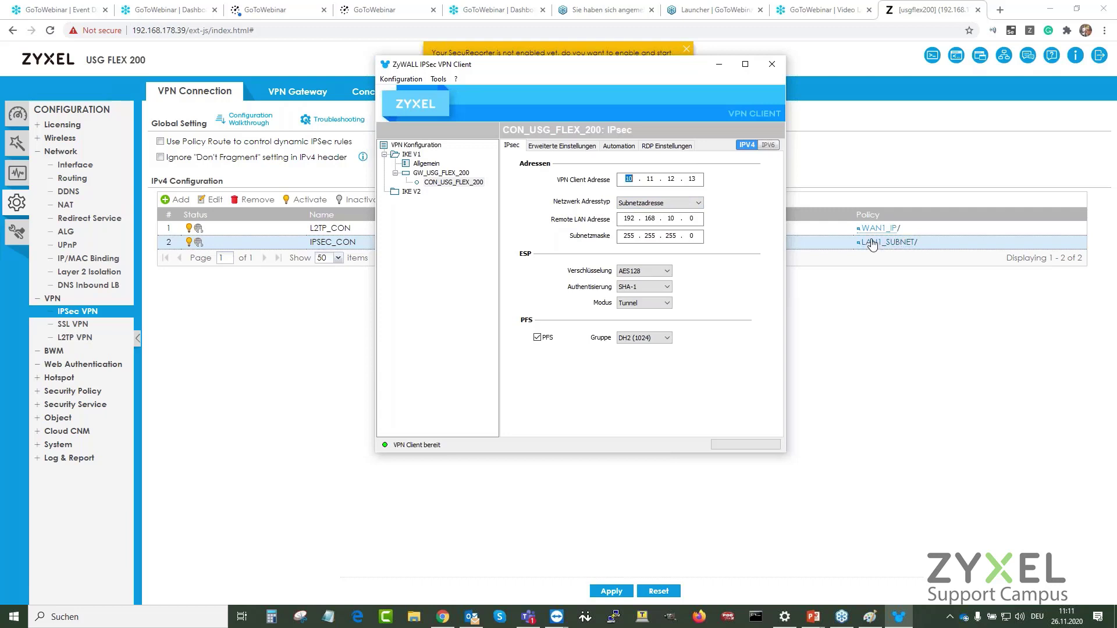
pyautogui.moveTo(889, 247)
pyautogui.moveTo(616, 69); pyautogui.dragTo(629, 89)
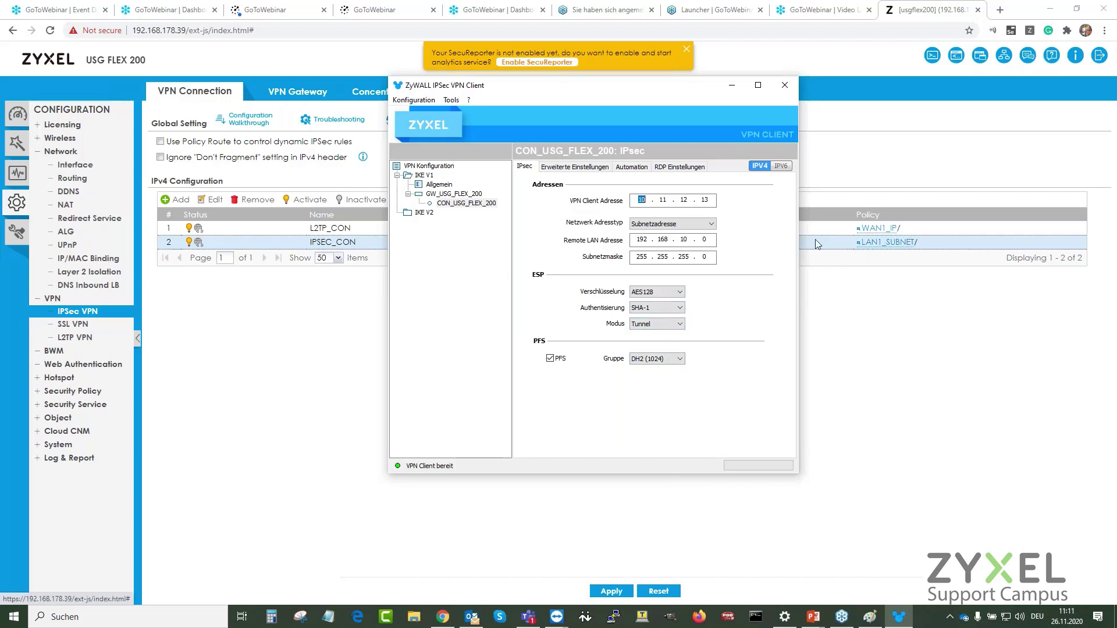
pyautogui.doubleClick(468, 205)
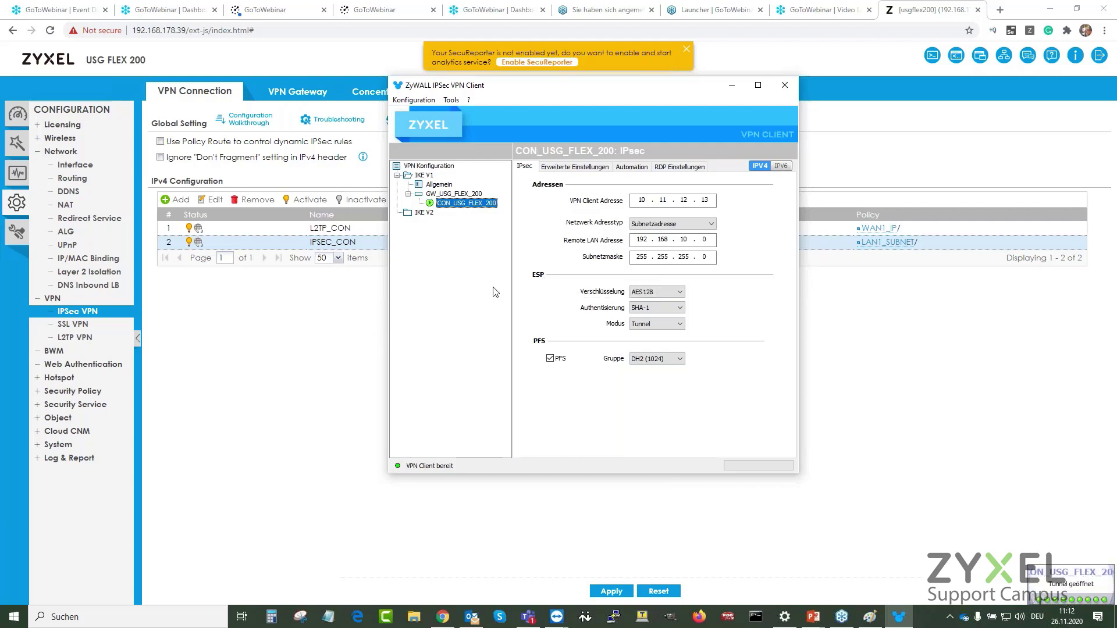
# - Switch to the Windows command prompt and ping 192.168.10.1 and 192.168.10.20 through the tunnel
pyautogui.click(754, 616)
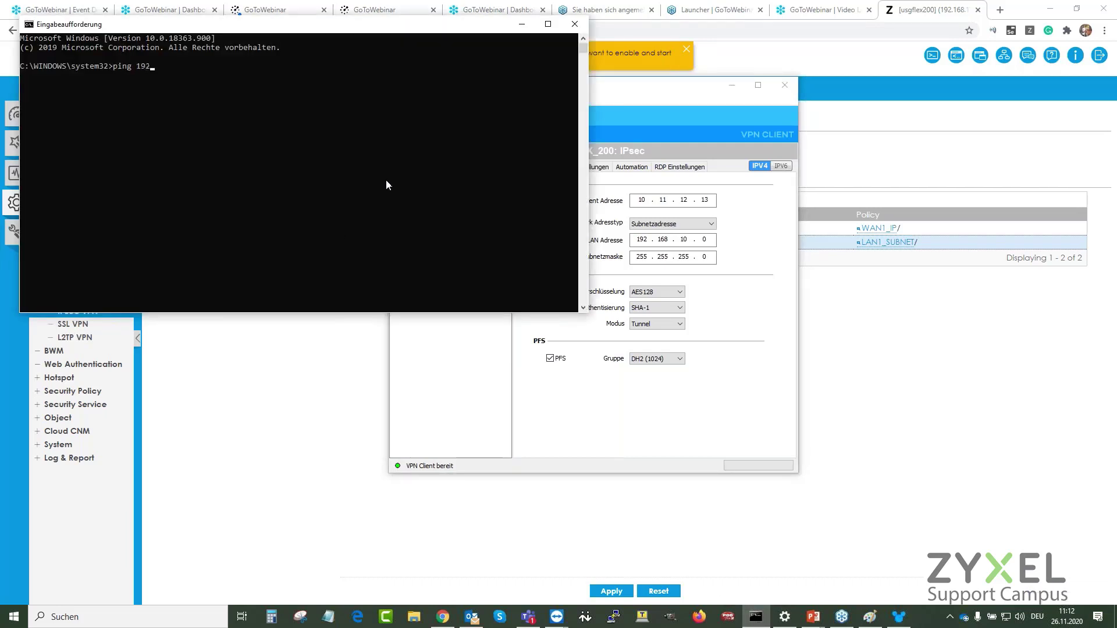
pyautogui.write('ping 192.168.10.1')
pyautogui.press('Return')
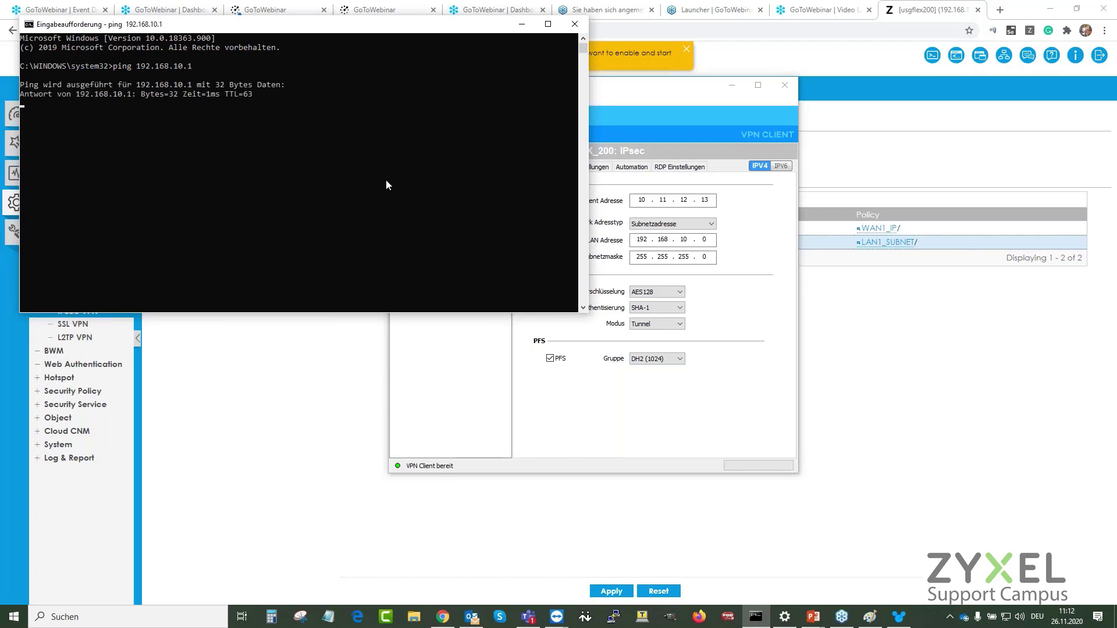
pyautogui.hotkey('ctrl', 'c')
pyautogui.press('Up')
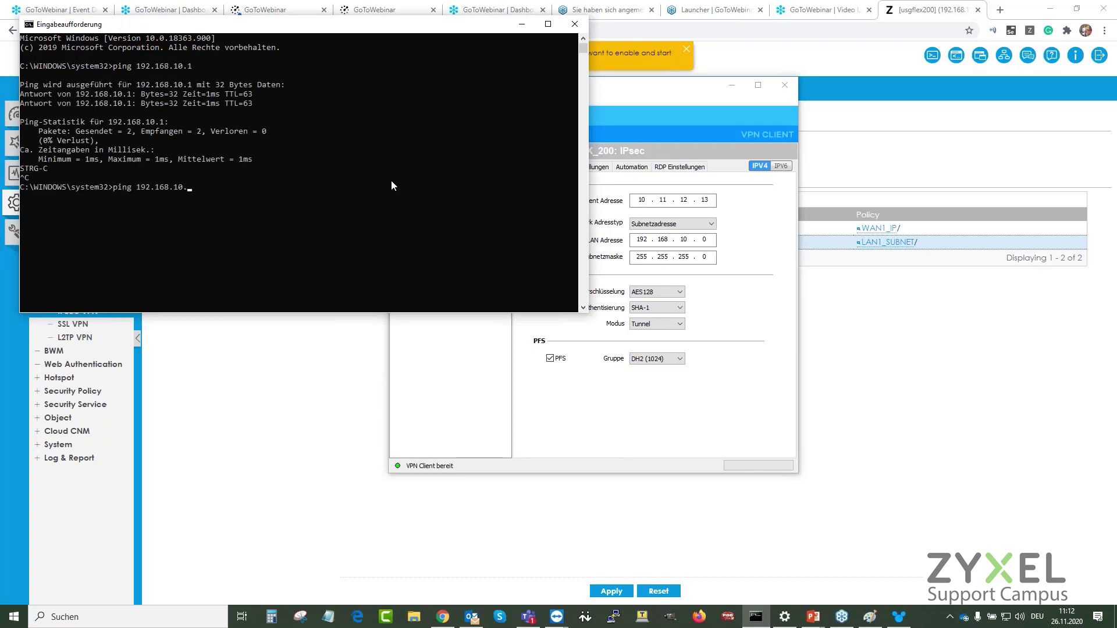
pyautogui.write('20')
pyautogui.press('Return')
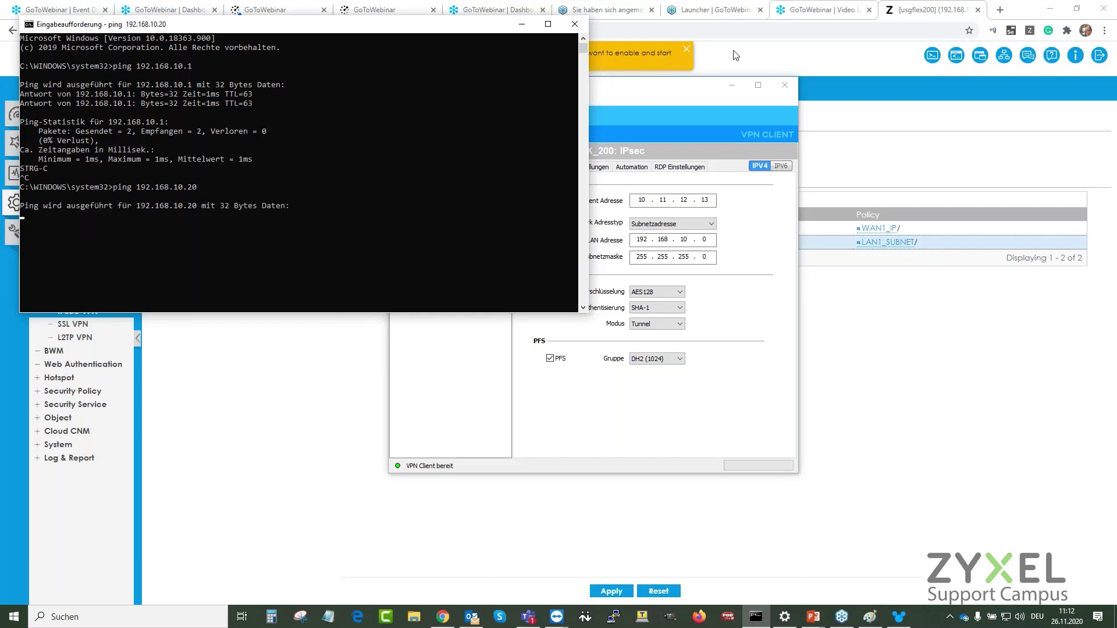
# - Open the switch's web login page at 192.168.10.20 in a new Chrome tab to test access through the tunnel
pyautogui.click(998, 11)
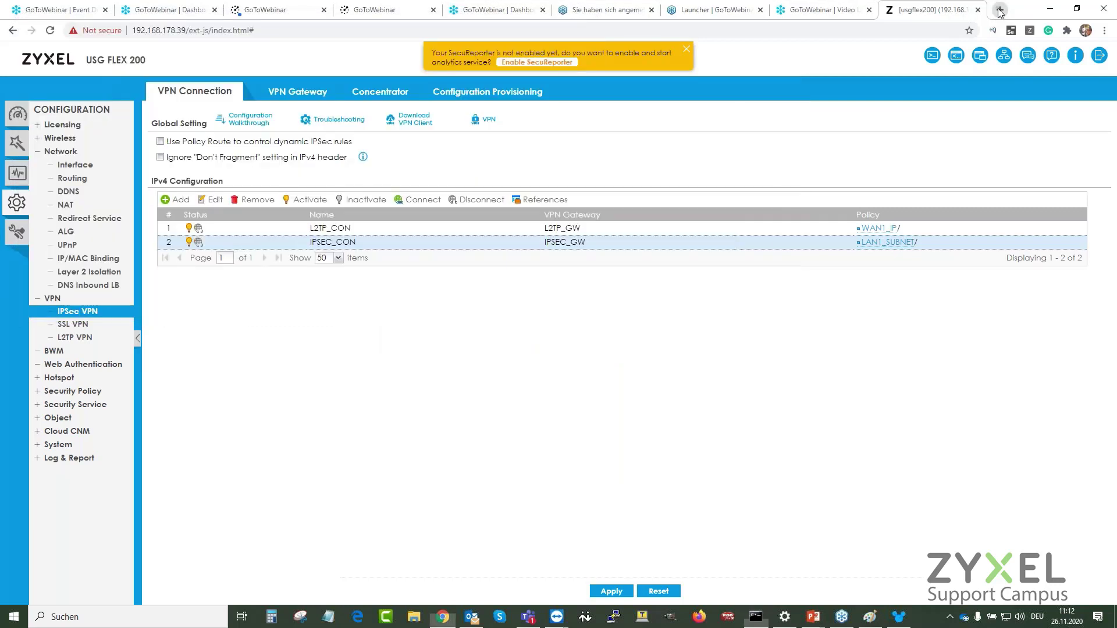
pyautogui.click(998, 11)
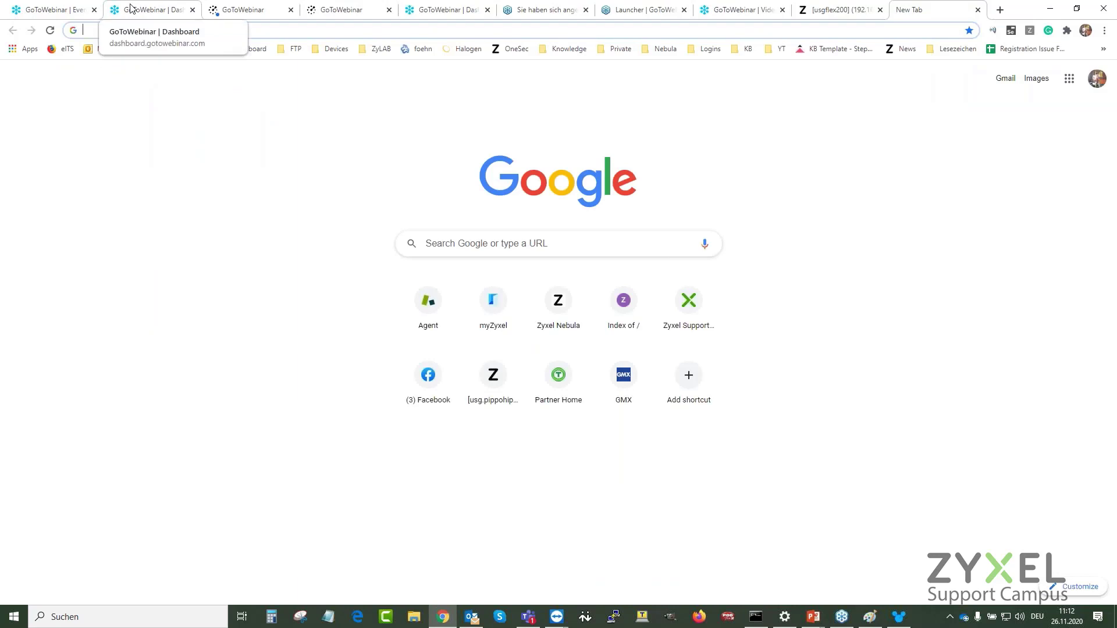
pyautogui.write('192.168.')
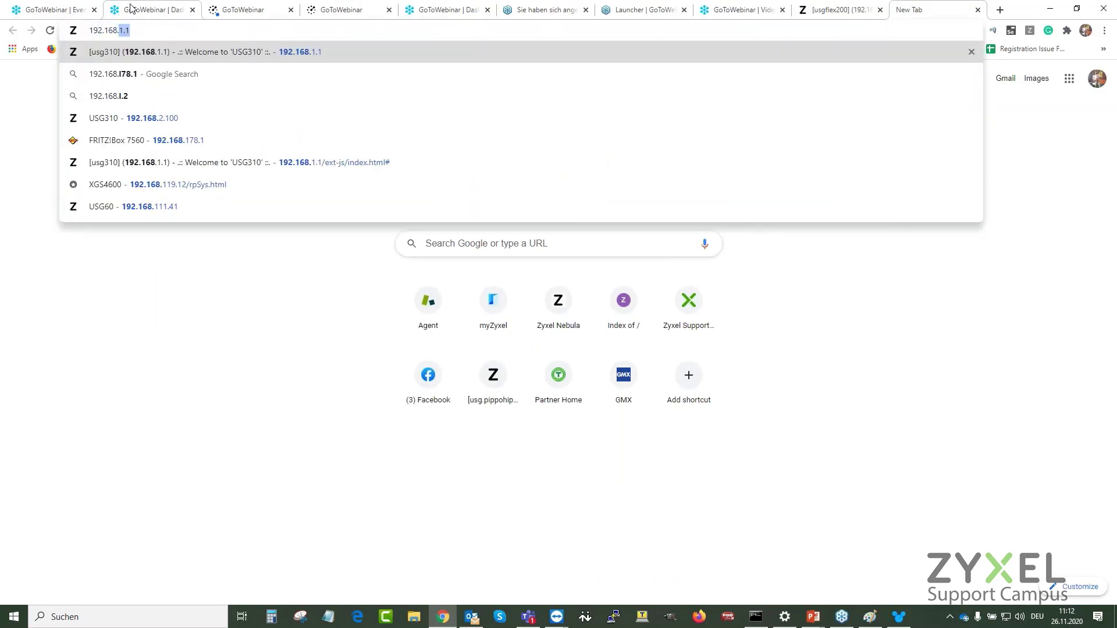
pyautogui.write('1')
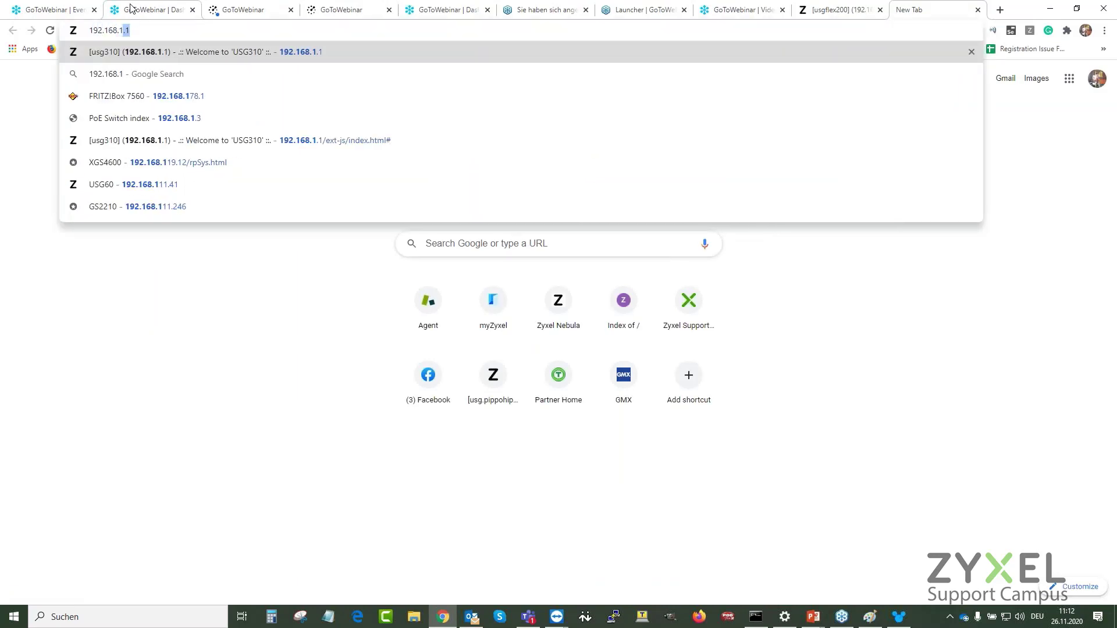
pyautogui.write('0.20')
pyautogui.press('Return')
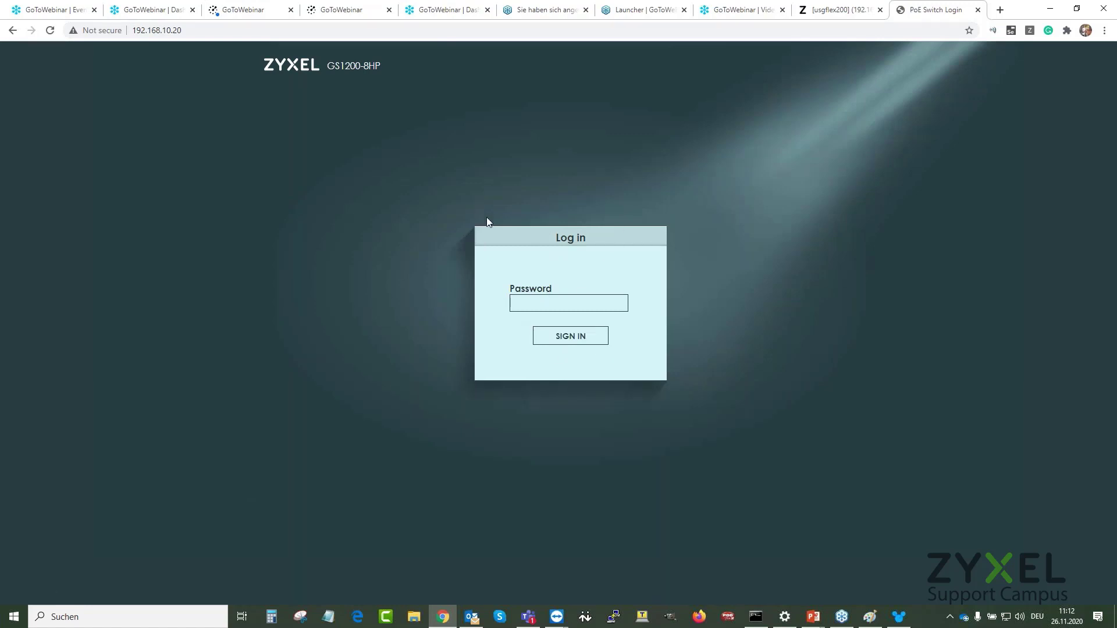
# - Check the ping results in the command prompt, close it and close the switch login page
pyautogui.click(756, 618)
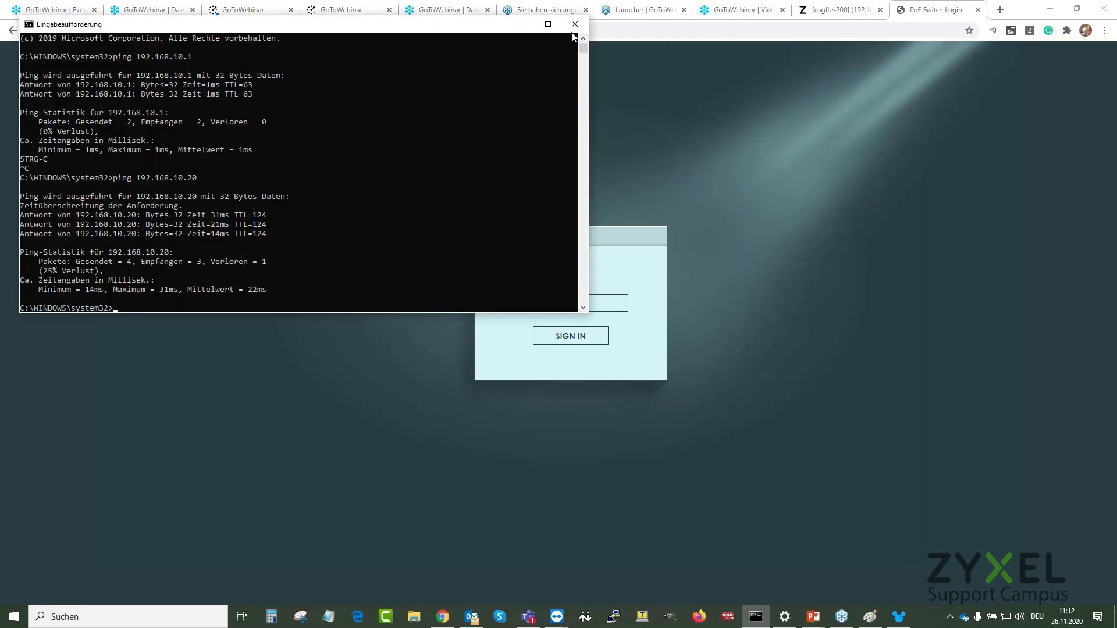
pyautogui.click(574, 29)
pyautogui.click(978, 10)
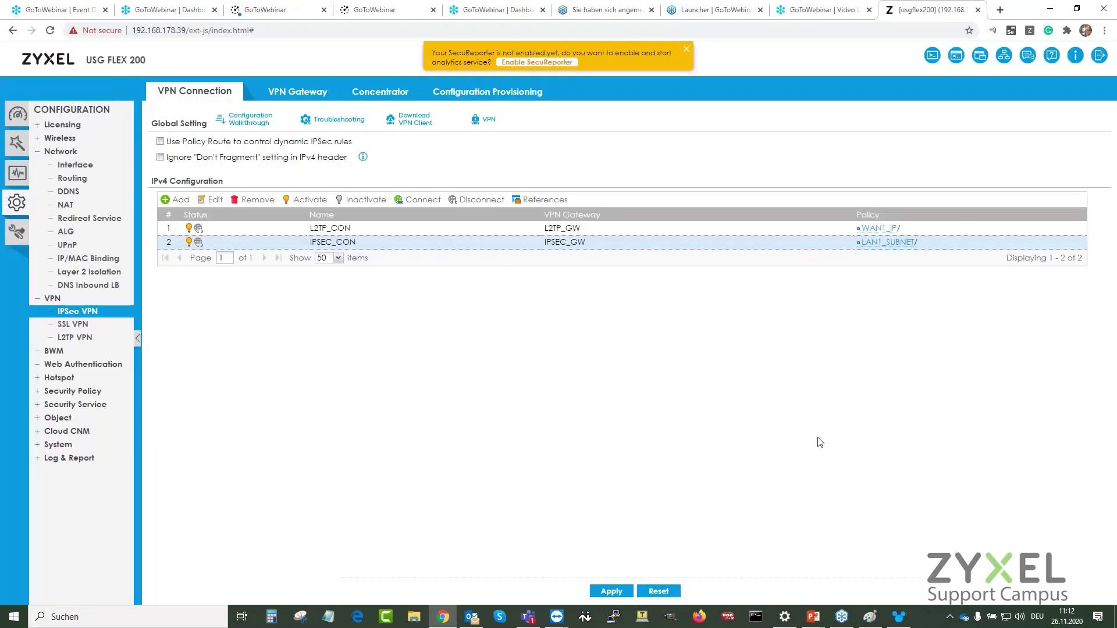
# - Close and reopen the CON_USG_FLEX_200 tunnel in the VPN client and reload the firewall's IPSec VPN connection list
pyautogui.click(899, 617)
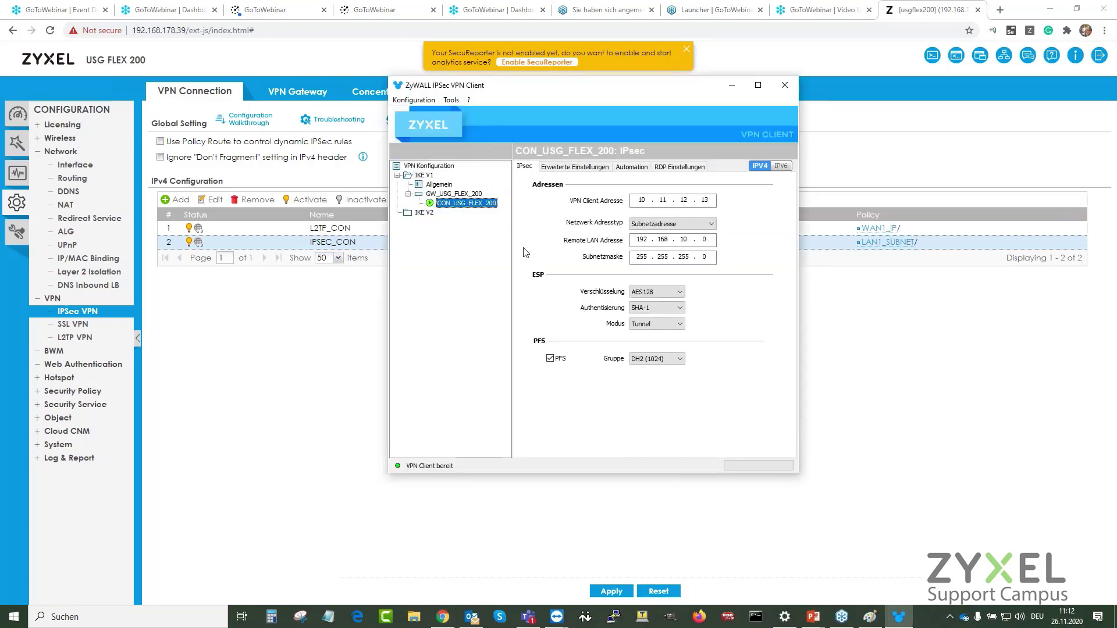
pyautogui.click(466, 197)
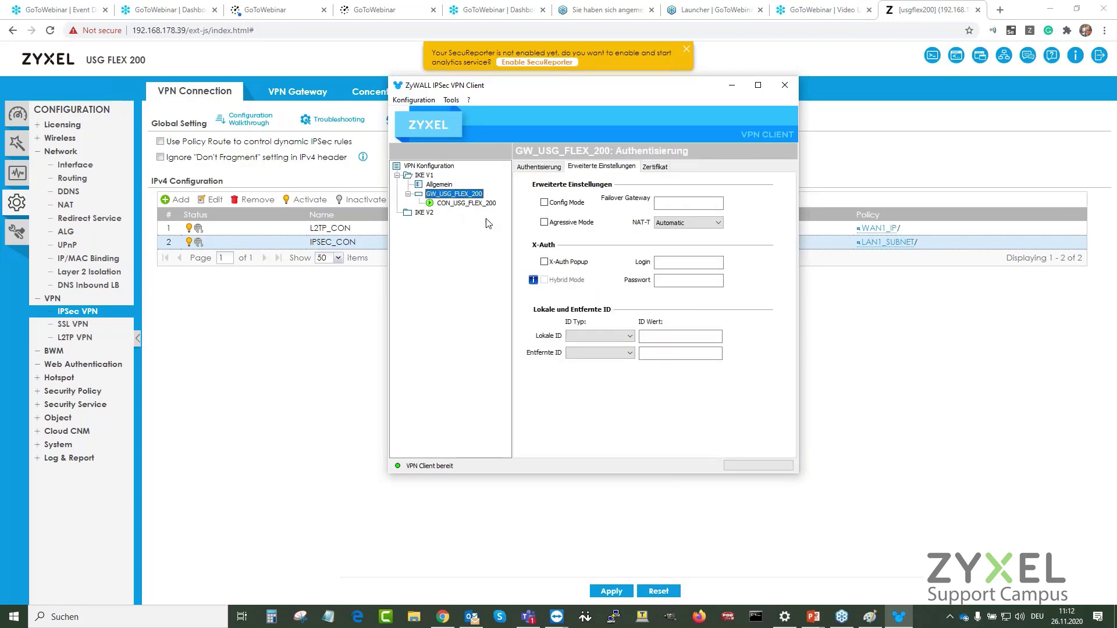
pyautogui.click(486, 203)
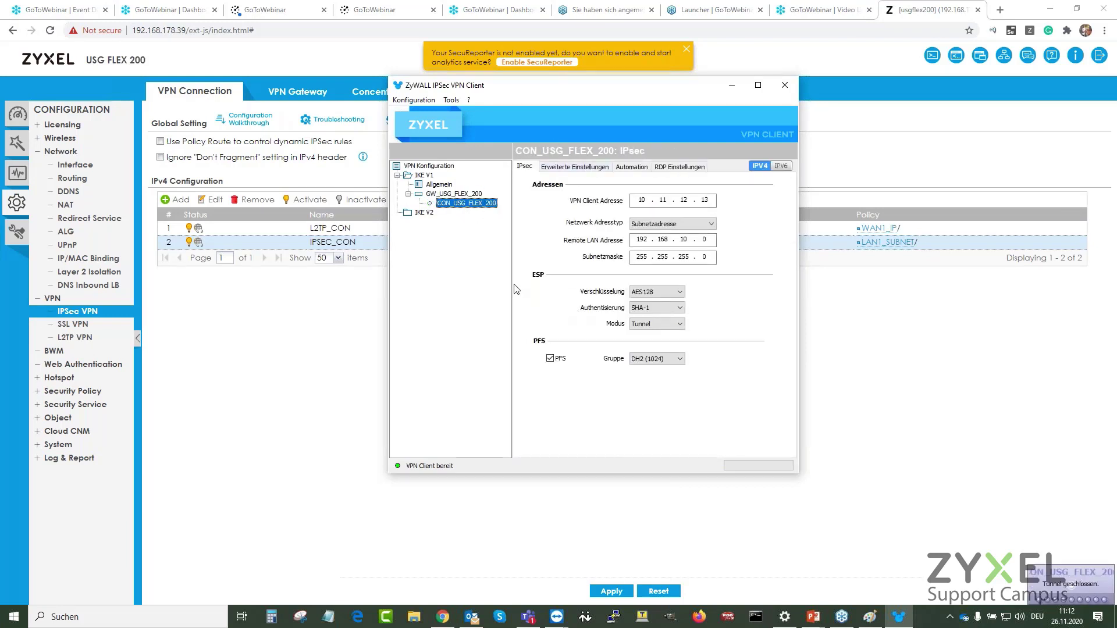
pyautogui.doubleClick(478, 208)
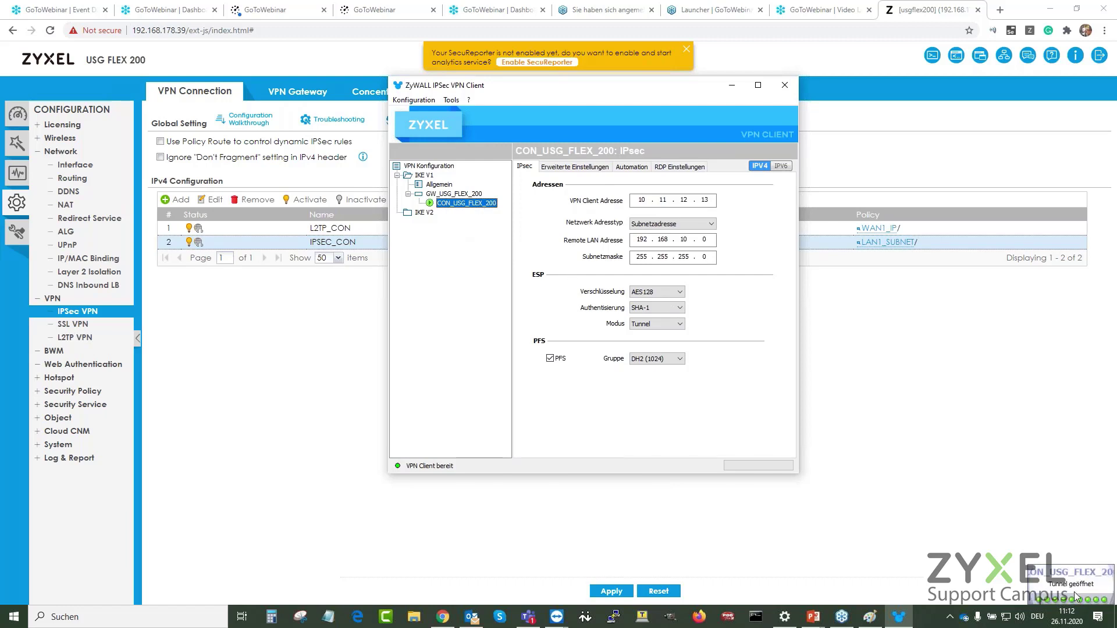
pyautogui.click(81, 312)
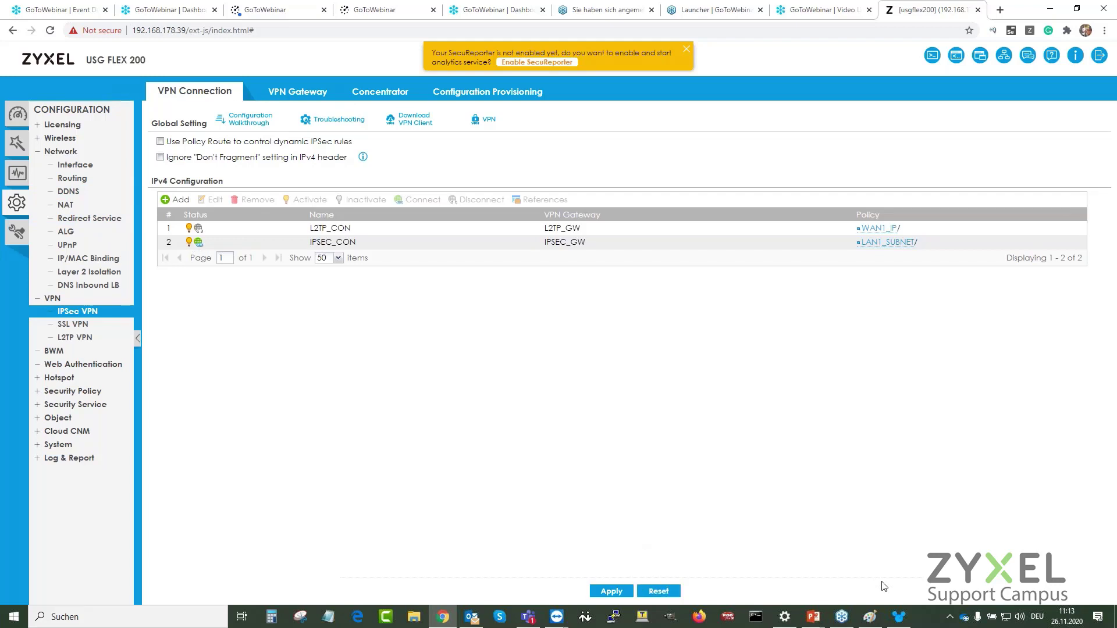
# - Return to the ZyWALL IPSec VPN Client and disconnect the CON_USG_FLEX_200 tunnel
pyautogui.click(896, 619)
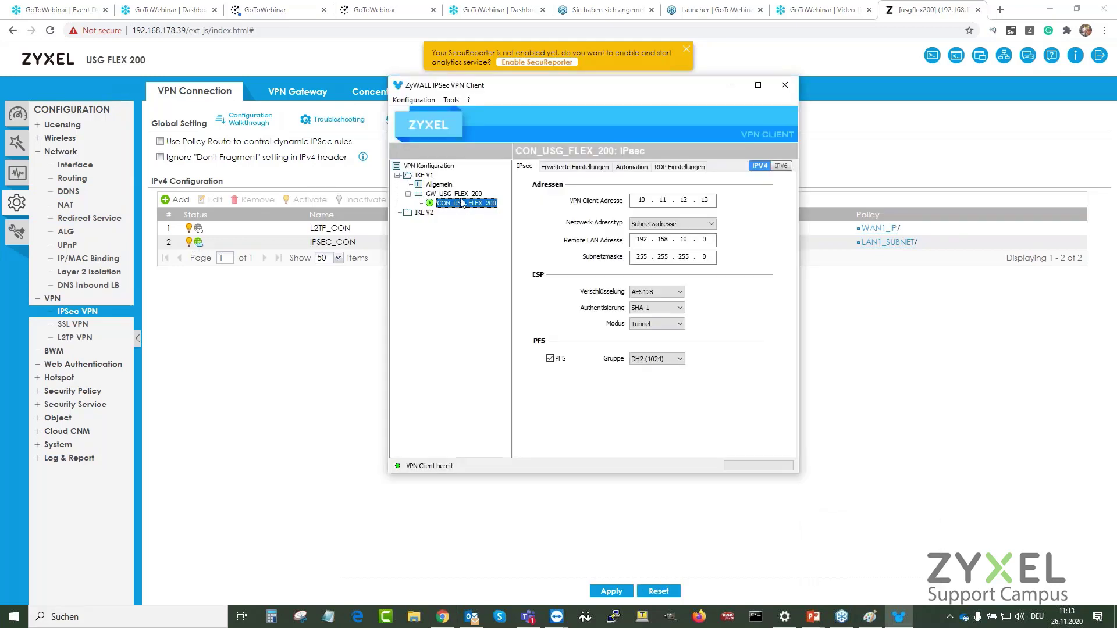
pyautogui.doubleClick(461, 197)
pyautogui.click(469, 213)
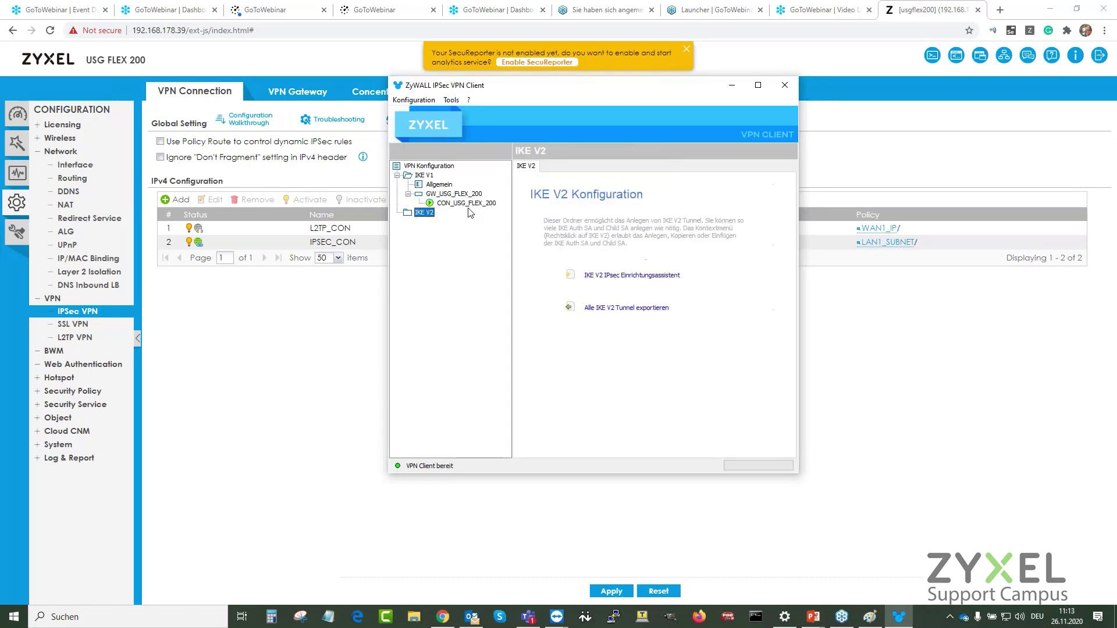
pyautogui.click(470, 204)
pyautogui.doubleClick(470, 204)
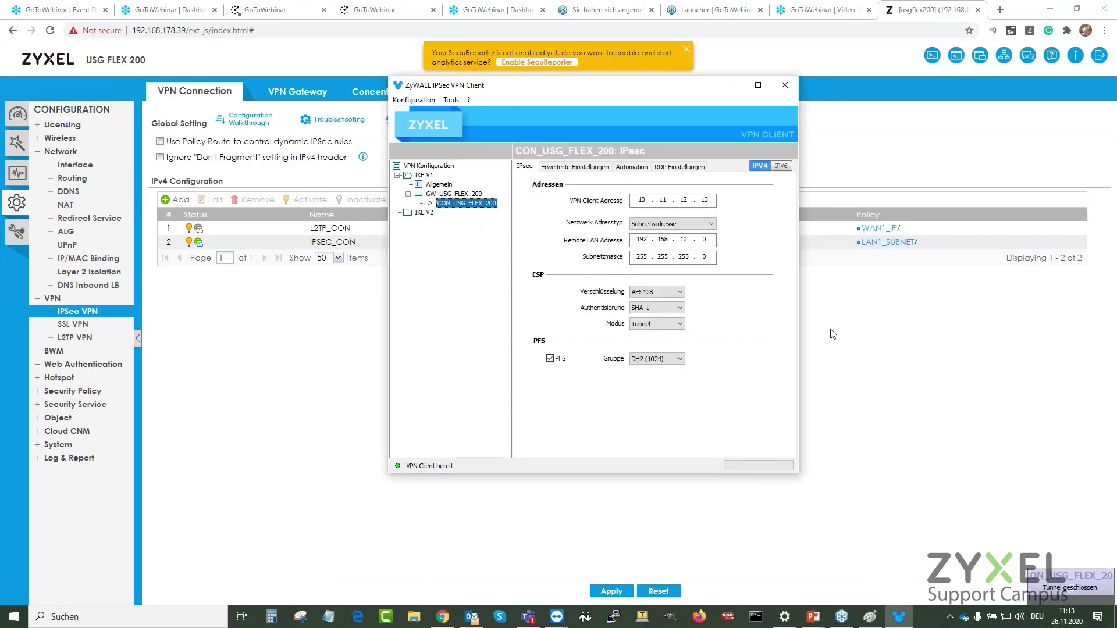
# - Close the VPN client window, reload the firewall's IPSec connection list to check IPSEC_CON's status and open the SSL VPN settings
pyautogui.click(785, 86)
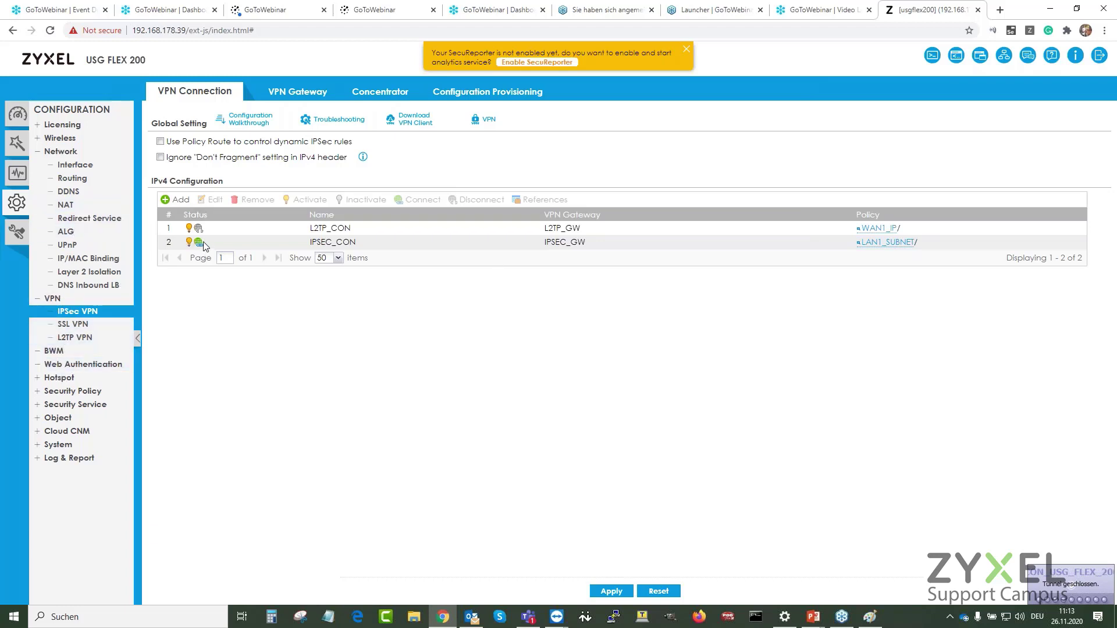
pyautogui.click(62, 314)
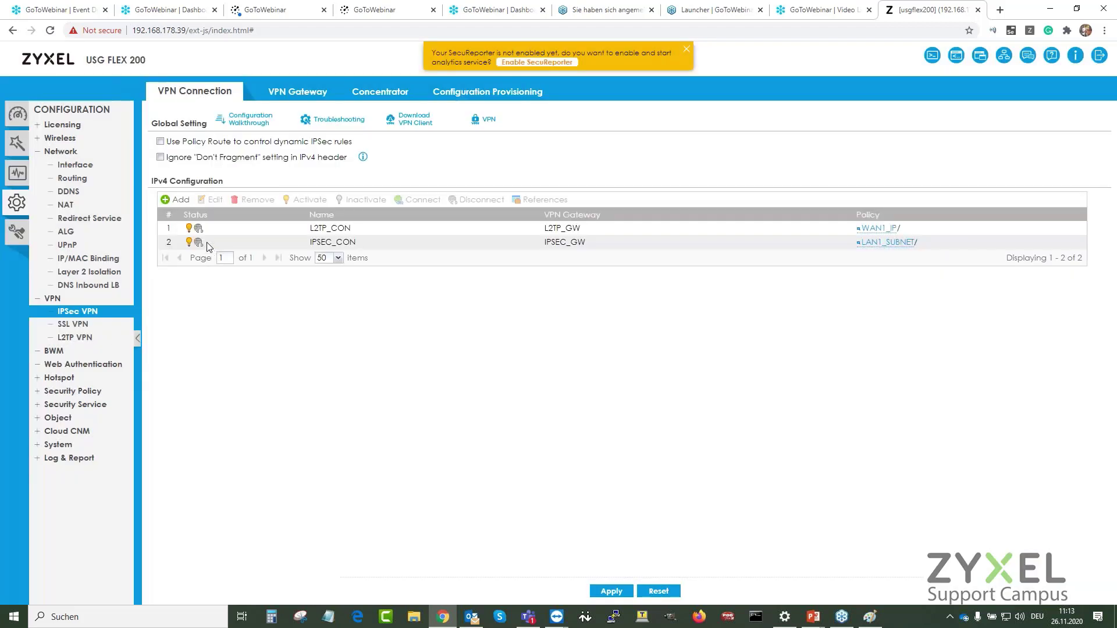
pyautogui.click(75, 328)
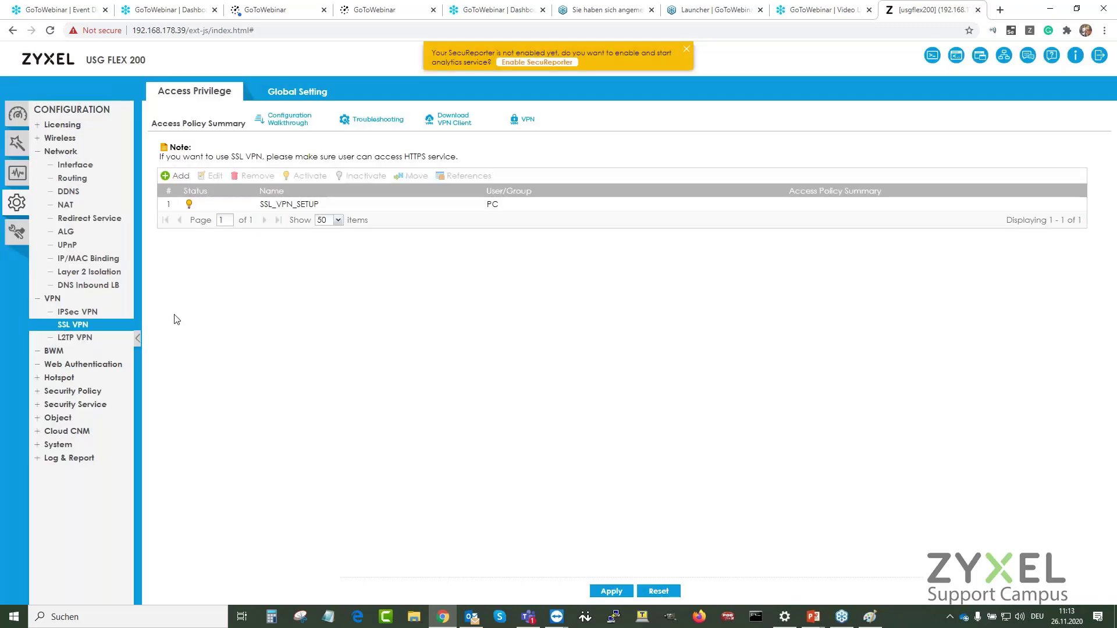
# - Open the SSL_VPN_SETUP access policy, check its users and turn on NetBIOS broadcast over the SSL VPN tunnel
pyautogui.doubleClick(293, 206)
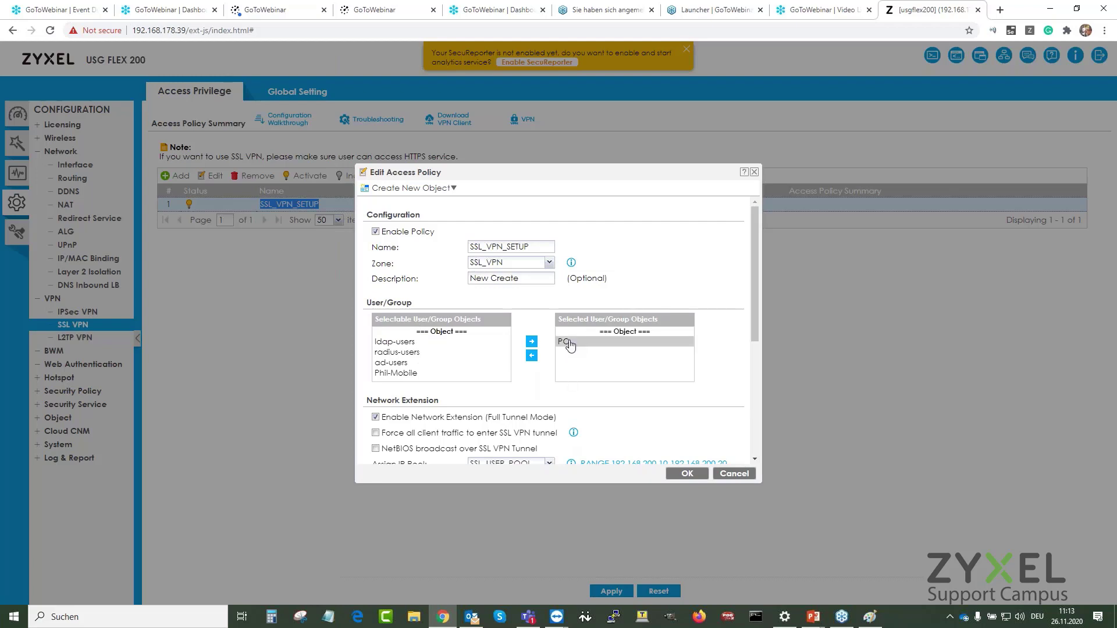
pyautogui.scroll(-3, 585, 370)
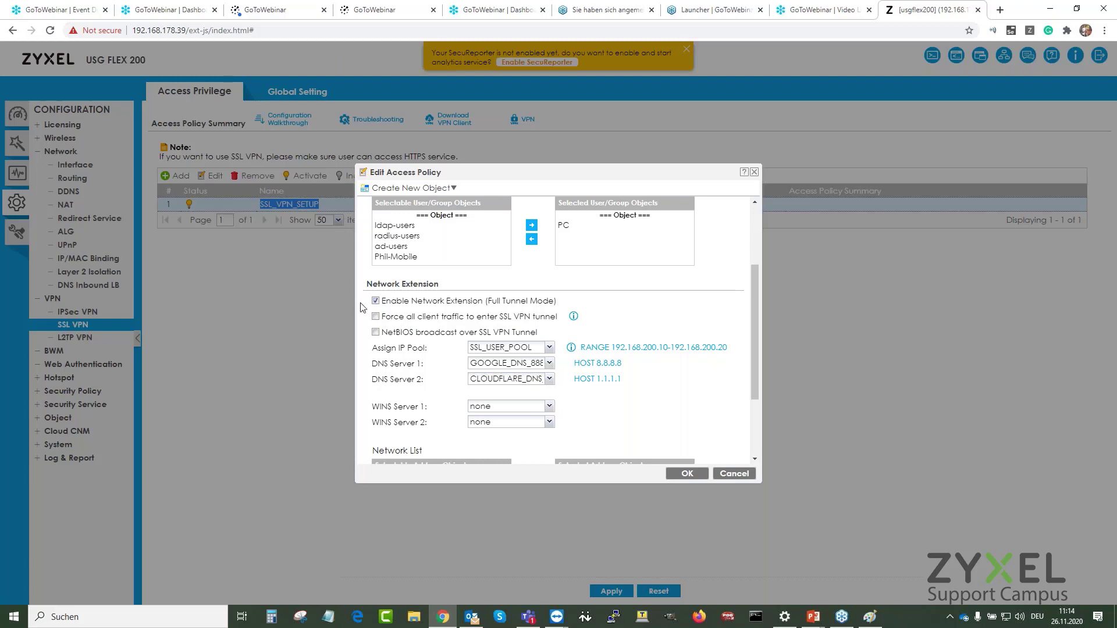
pyautogui.click(376, 318)
pyautogui.click(375, 332)
pyautogui.moveTo(383, 333); pyautogui.dragTo(541, 337)
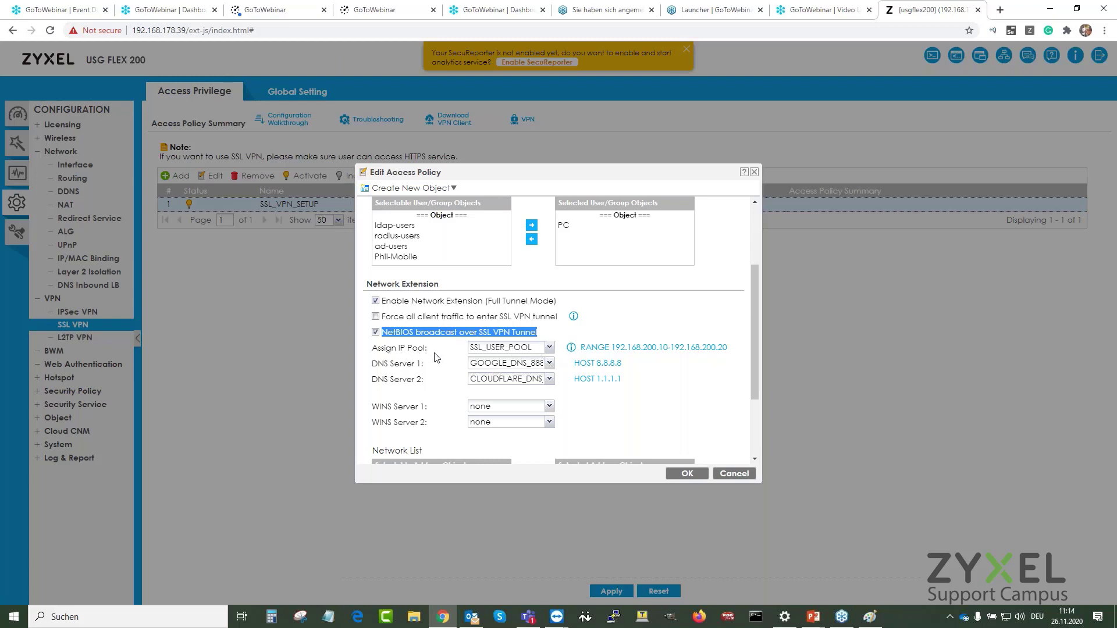
# - Review the policy's assigned IP pool range and both DNS server addresses
pyautogui.press('Tab')
pyautogui.click(537, 352)
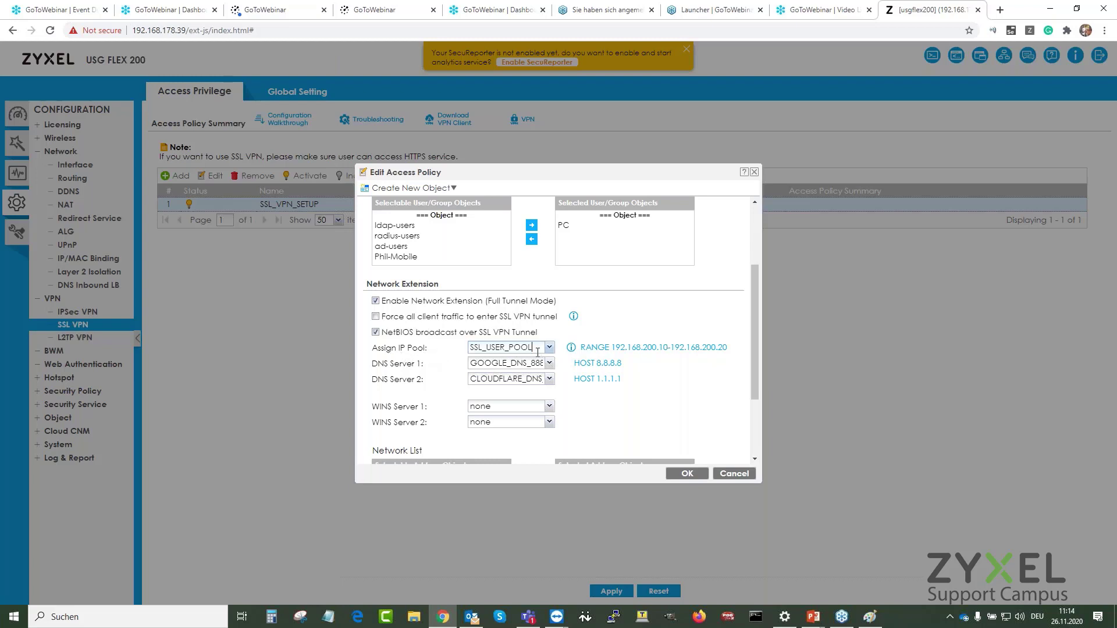
pyautogui.moveTo(585, 349); pyautogui.dragTo(728, 350)
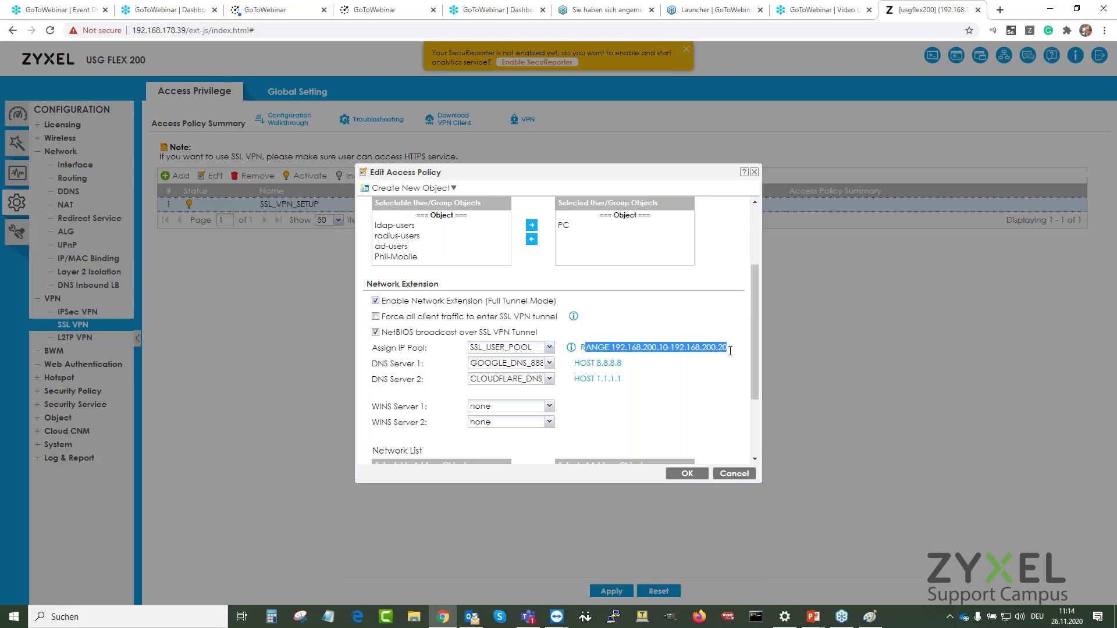
pyautogui.click(730, 350)
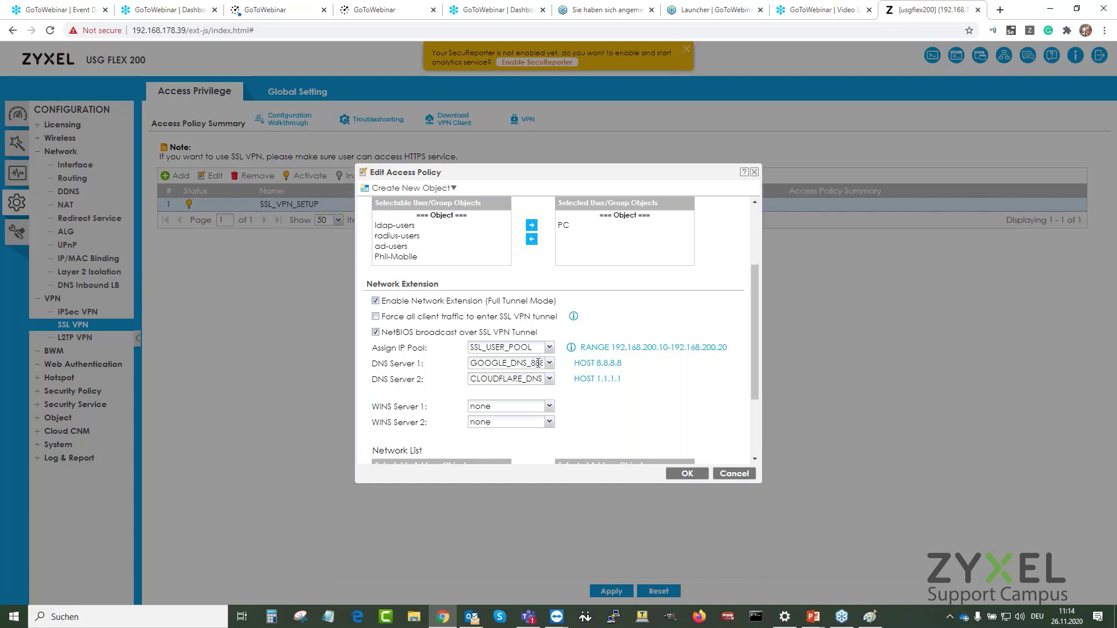
pyautogui.moveTo(597, 363); pyautogui.dragTo(672, 382)
pyautogui.click(601, 381)
pyautogui.scroll(-2, 574, 379)
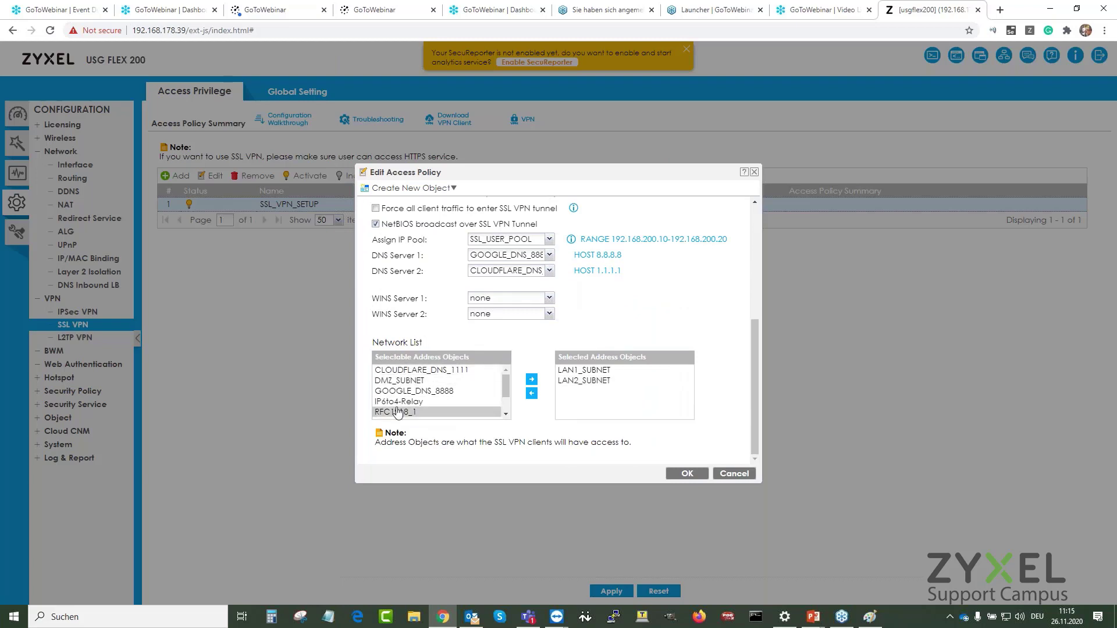
# - Take LAN2_SUBNET out of the policy's network list, put it back, and close the policy without saving
pyautogui.click(585, 382)
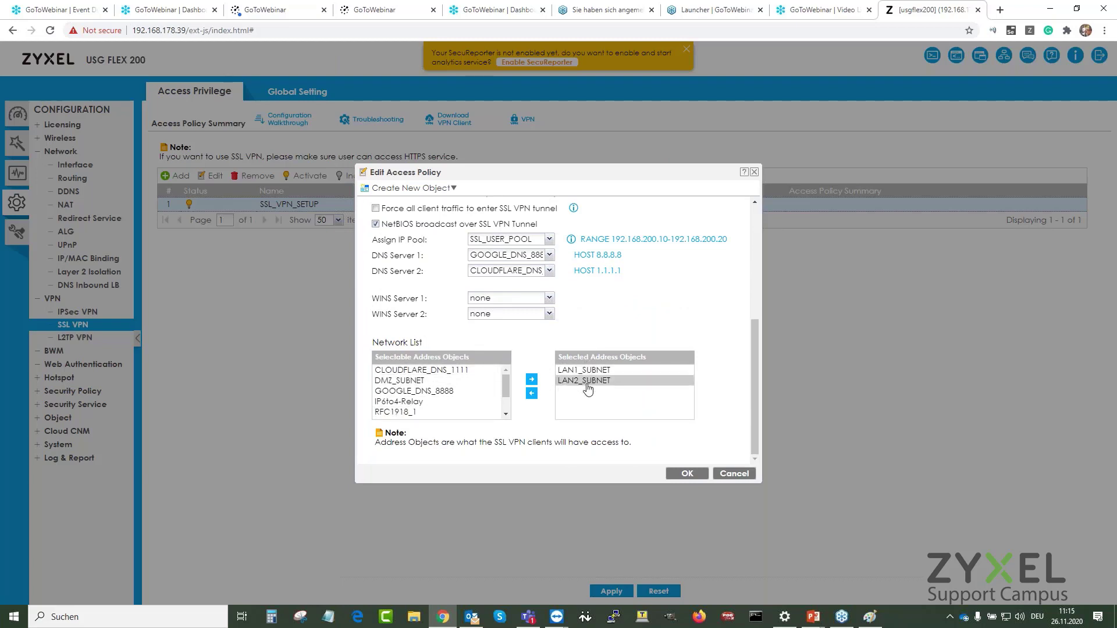
pyautogui.click(588, 371)
pyautogui.doubleClick(588, 381)
pyautogui.scroll(-3, 408, 401)
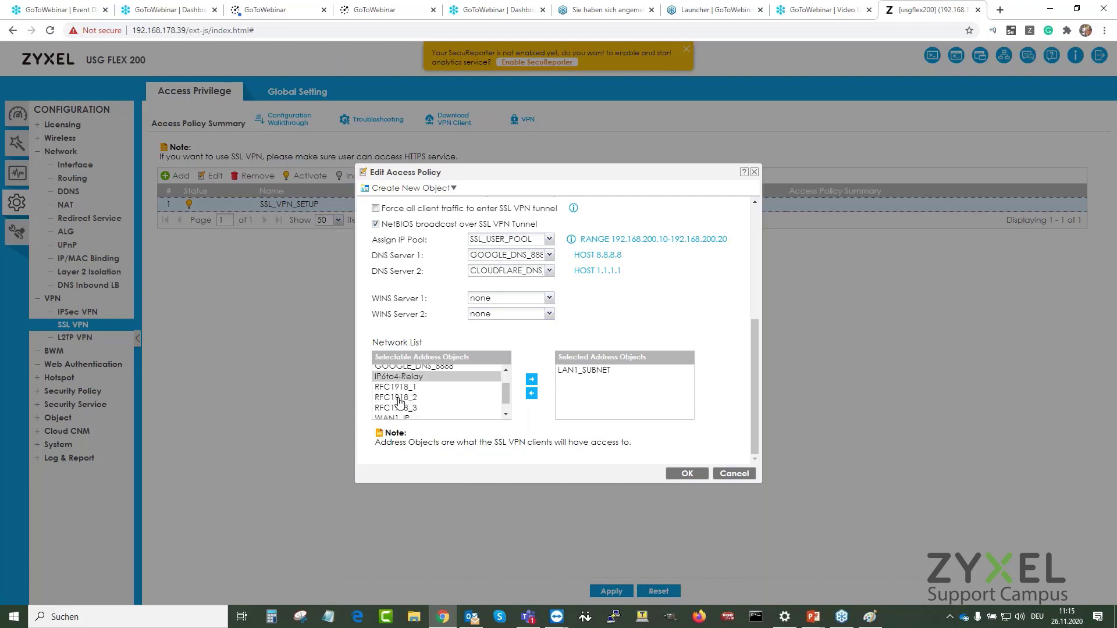
pyautogui.doubleClick(402, 414)
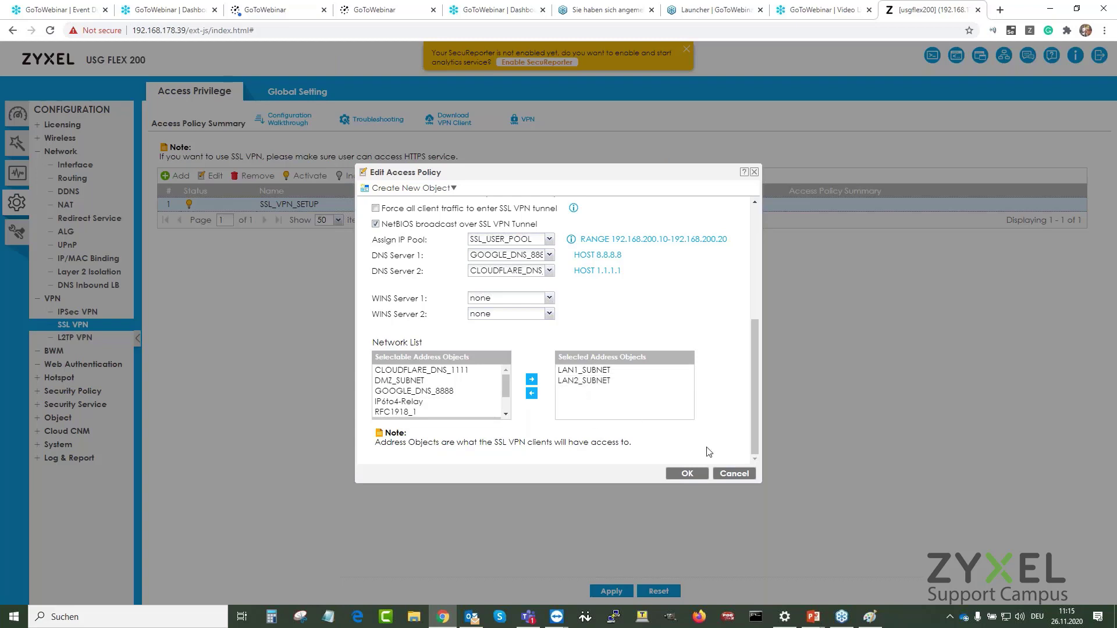
pyautogui.scroll(5, 690, 457)
pyautogui.scroll(-5, 692, 459)
pyautogui.scroll(5, 553, 349)
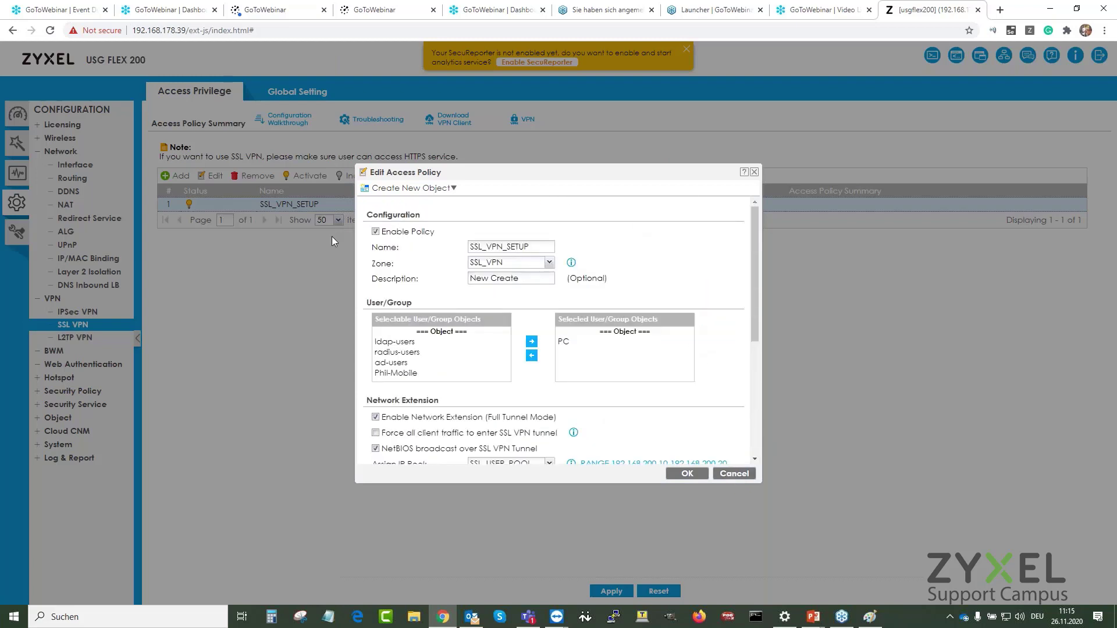
pyautogui.click(734, 474)
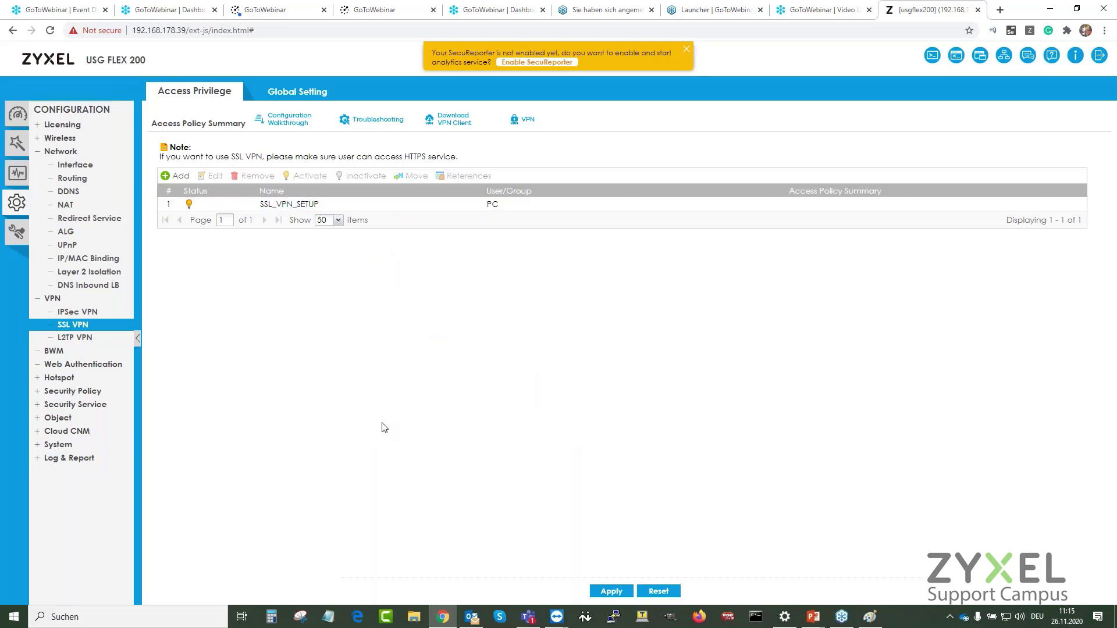
# - Search Windows for the SecuExtender client, launch it and place its window over the firewall page
pyautogui.click(182, 617)
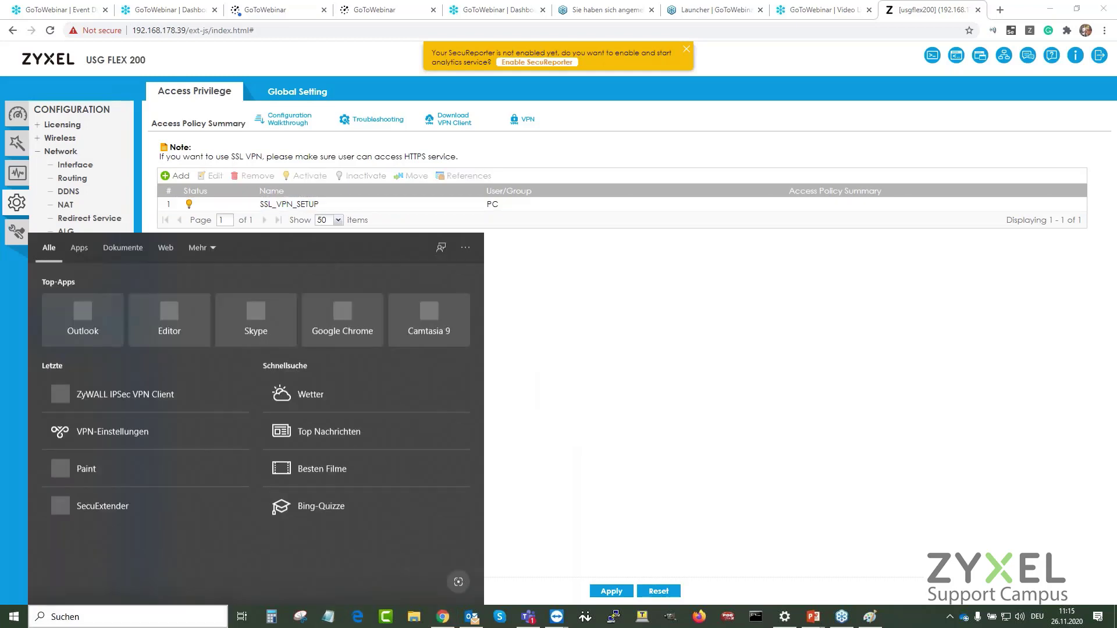
pyautogui.write('secu')
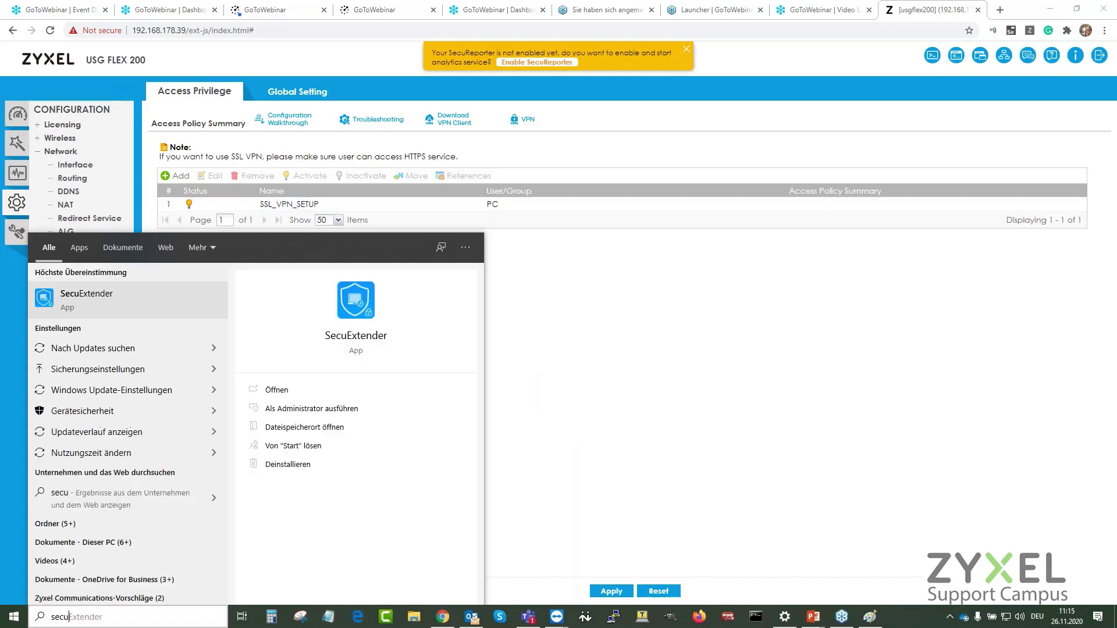
pyautogui.press('Escape')
pyautogui.moveTo(207, 35); pyautogui.dragTo(617, 212)
# - Connect to server 192.168.178.39 with username PC and the account password, accepting the untrusted connection
pyautogui.click(562, 281)
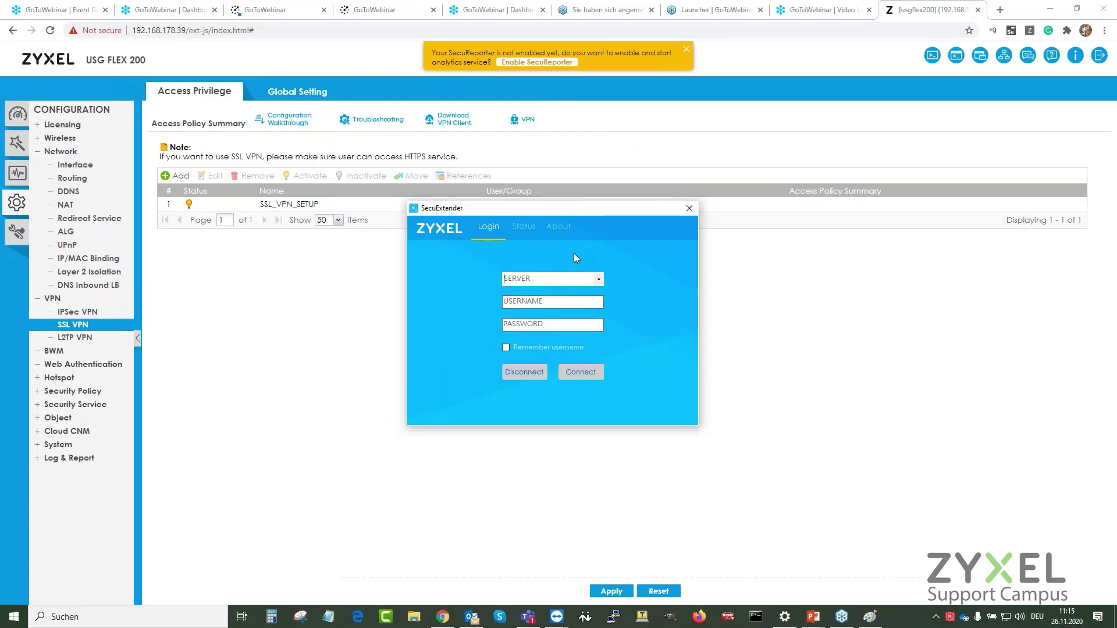
pyautogui.write('192.168.178.')
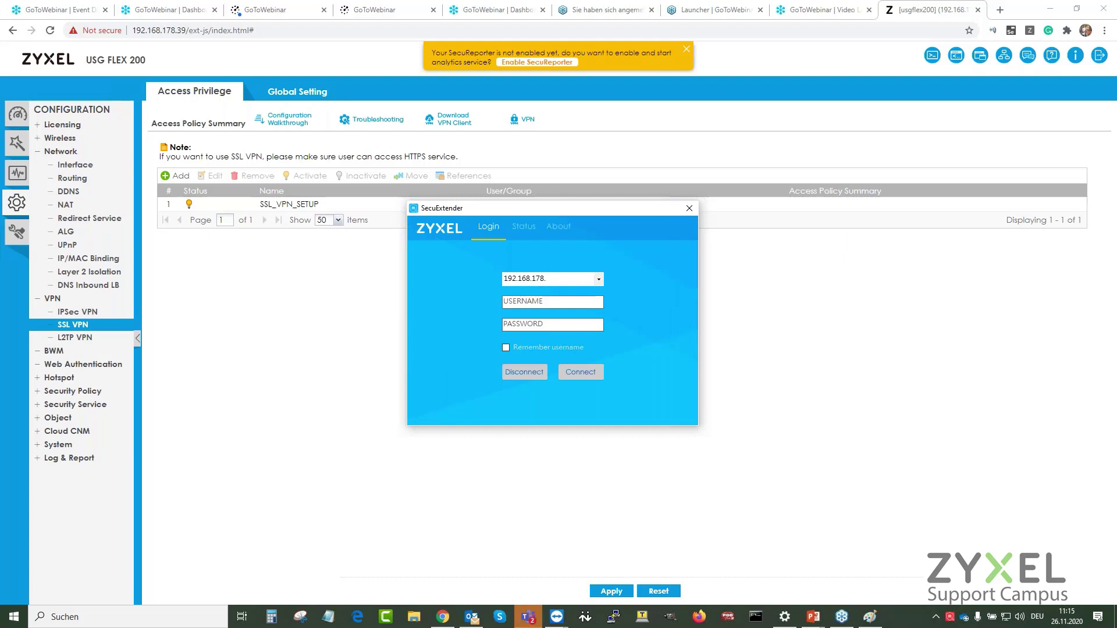
pyautogui.write('39PC')
pyautogui.press('Tab')
pyautogui.write('********')
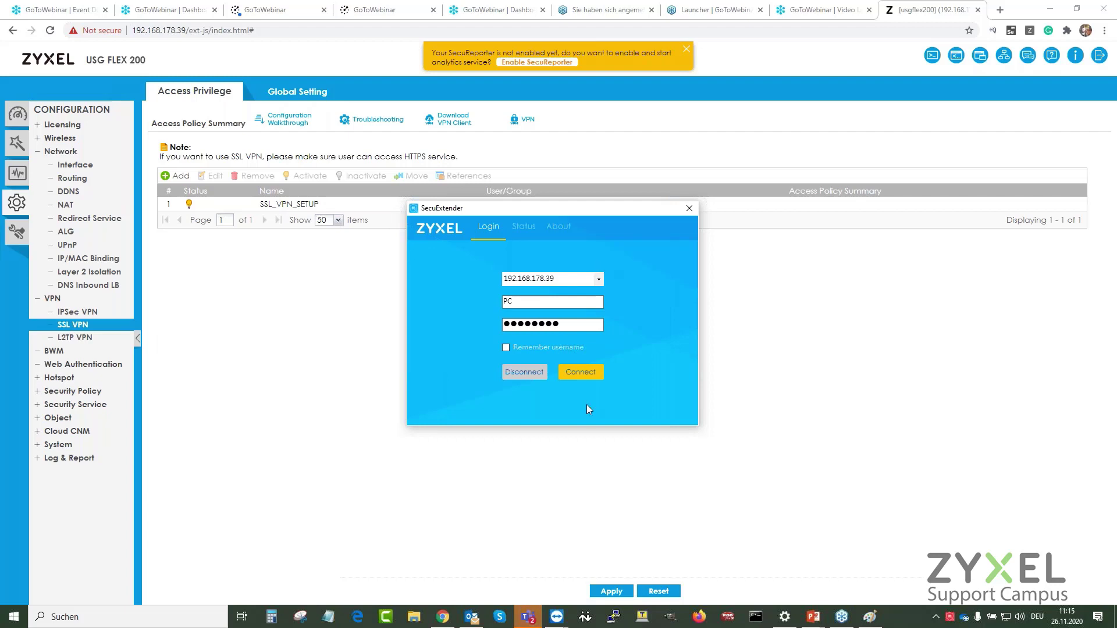
pyautogui.click(578, 372)
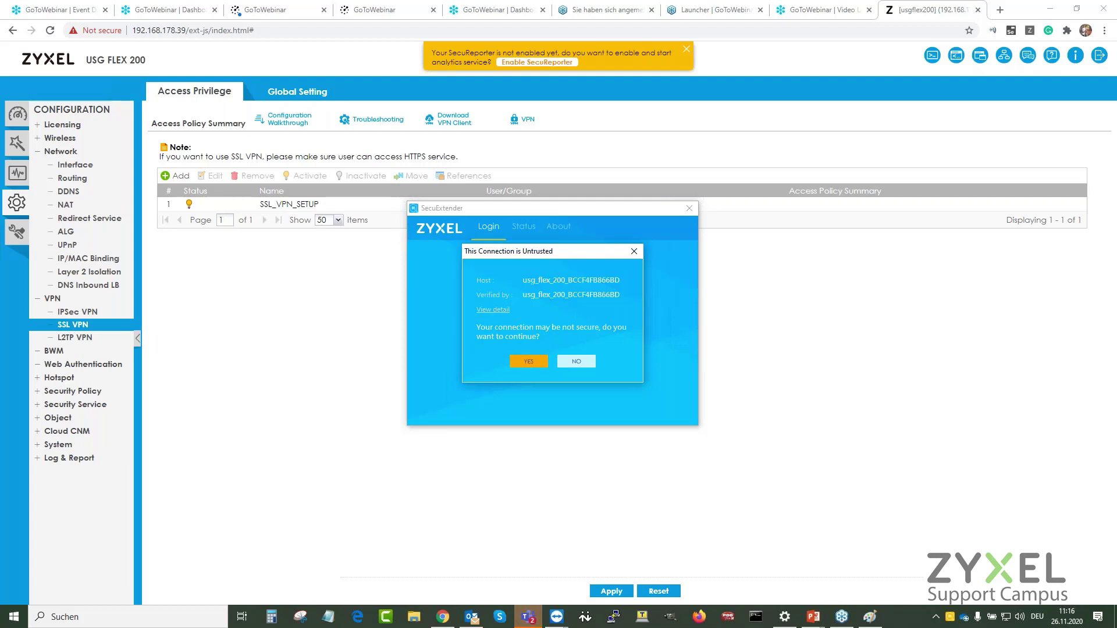
pyautogui.click(528, 362)
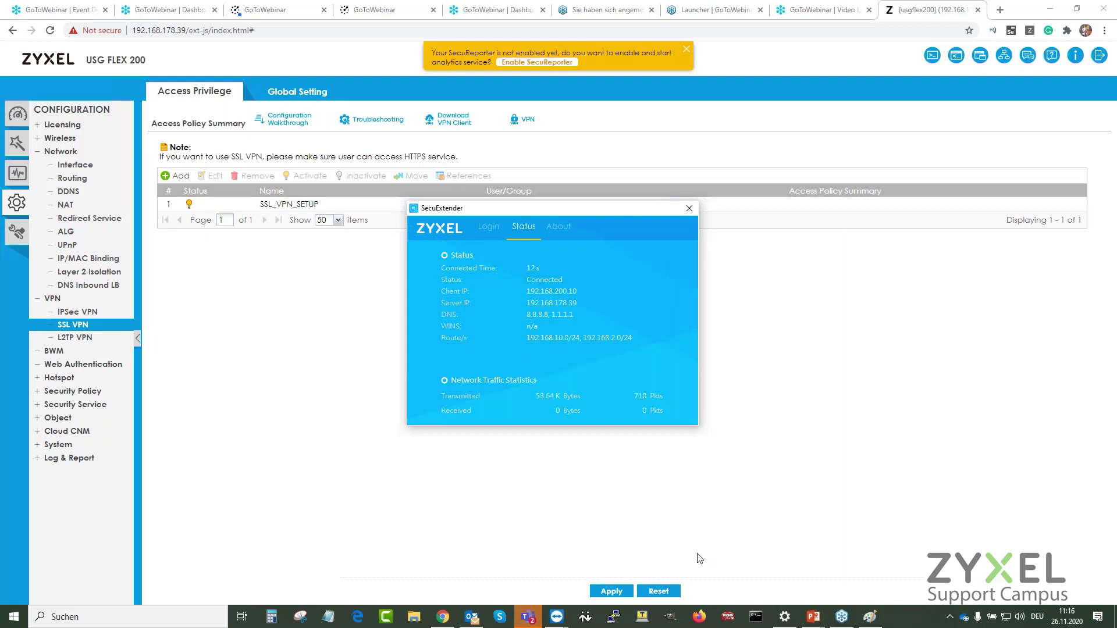
# - Switch to a command prompt and ping 192.168.10.1 through the SSL VPN tunnel
pyautogui.click(757, 617)
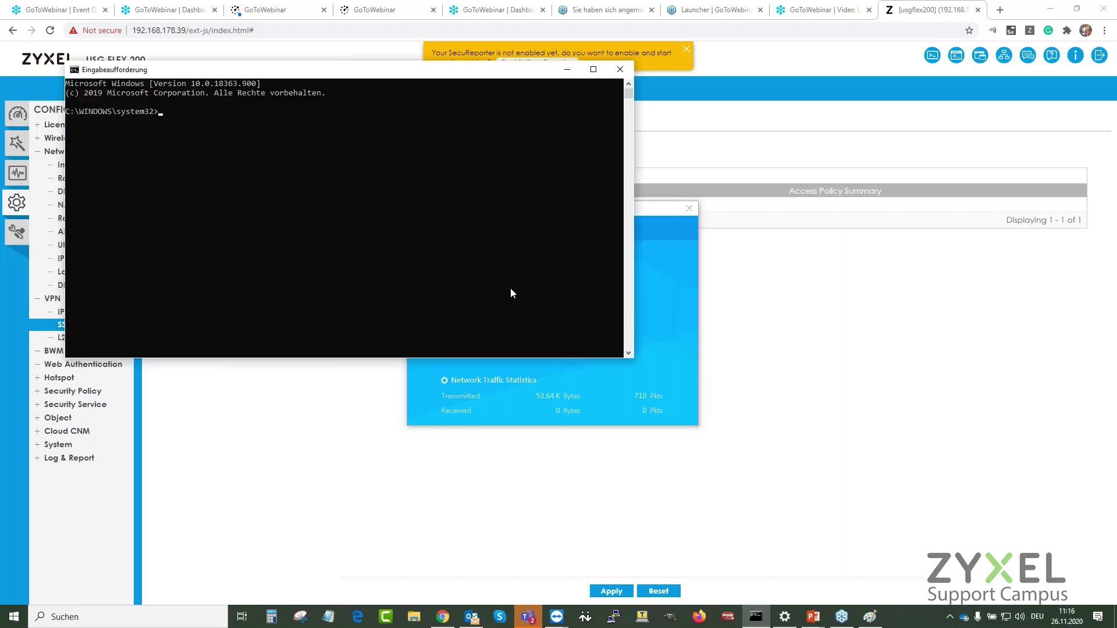
pyautogui.write('ping 192.168.178.10')
pyautogui.press('BackSpace')
pyautogui.press('BackSpace')
pyautogui.press('BackSpace')
pyautogui.press('BackSpace')
pyautogui.press('BackSpace')
pyautogui.press('Return')
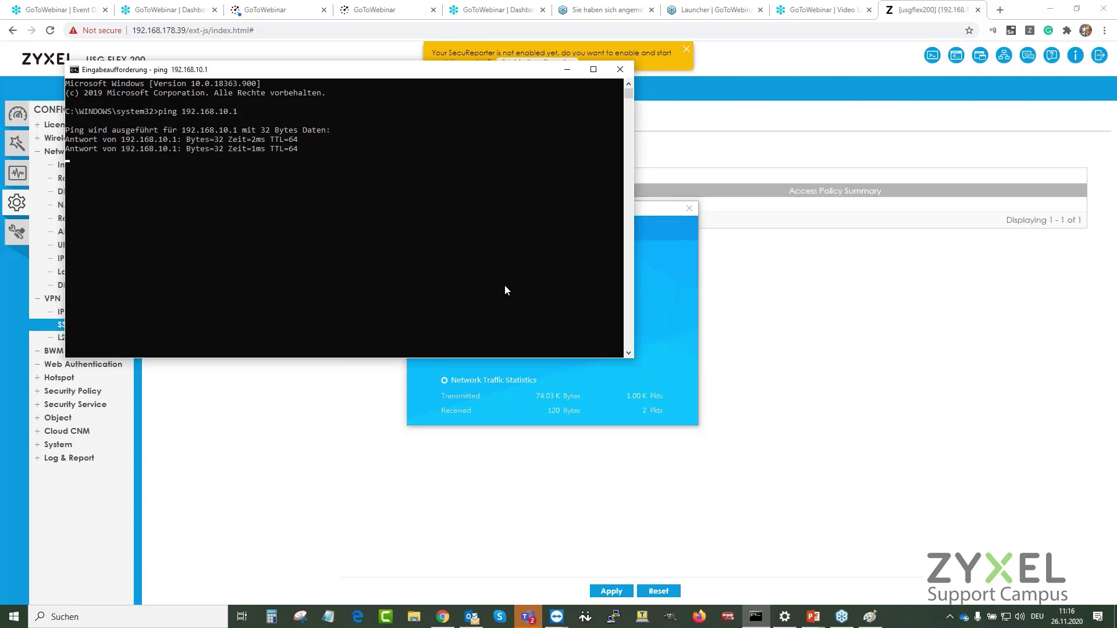
# - Stop the running ping and ping 192.168.10.20 instead
pyautogui.hotkey('ctrl', 'c')
pyautogui.press('Up')
pyautogui.write('20')
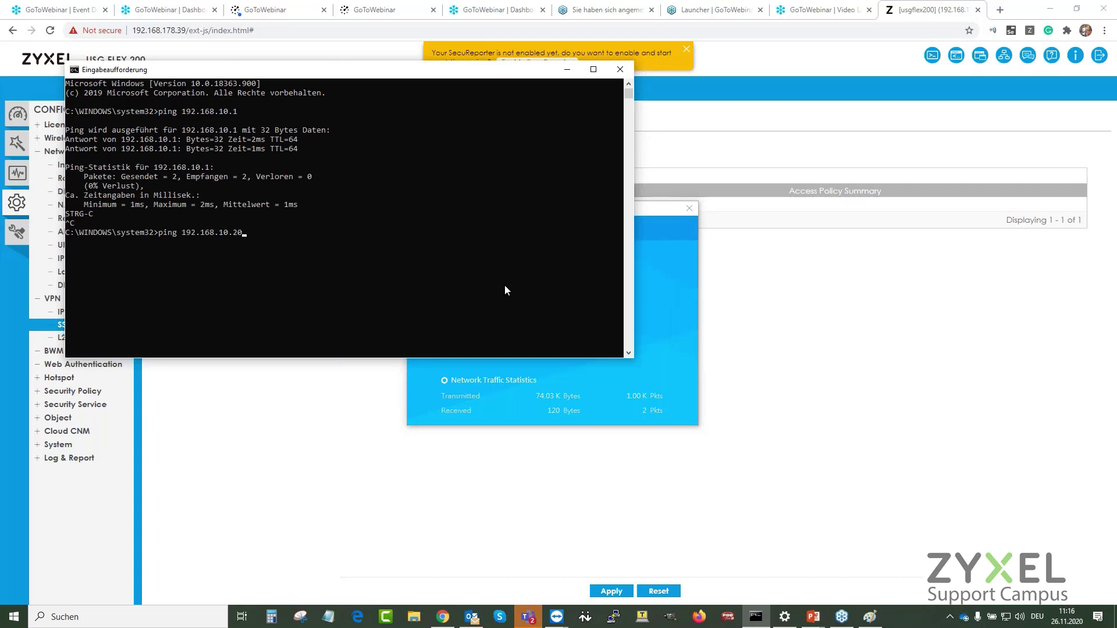
pyautogui.press('Return')
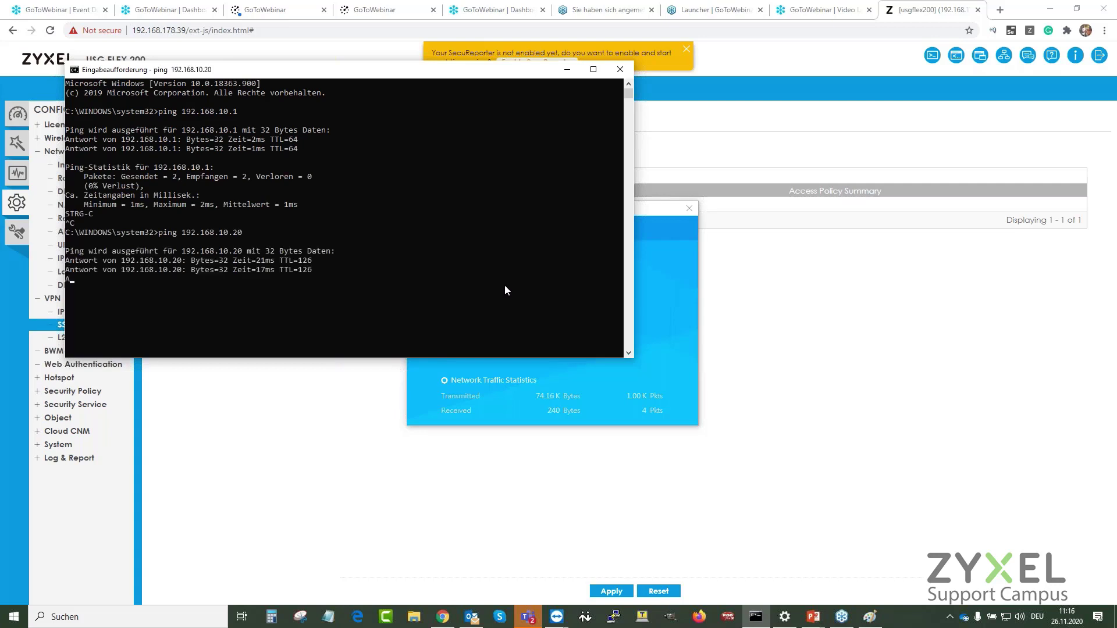
pyautogui.hotkey('ctrl', 'c')
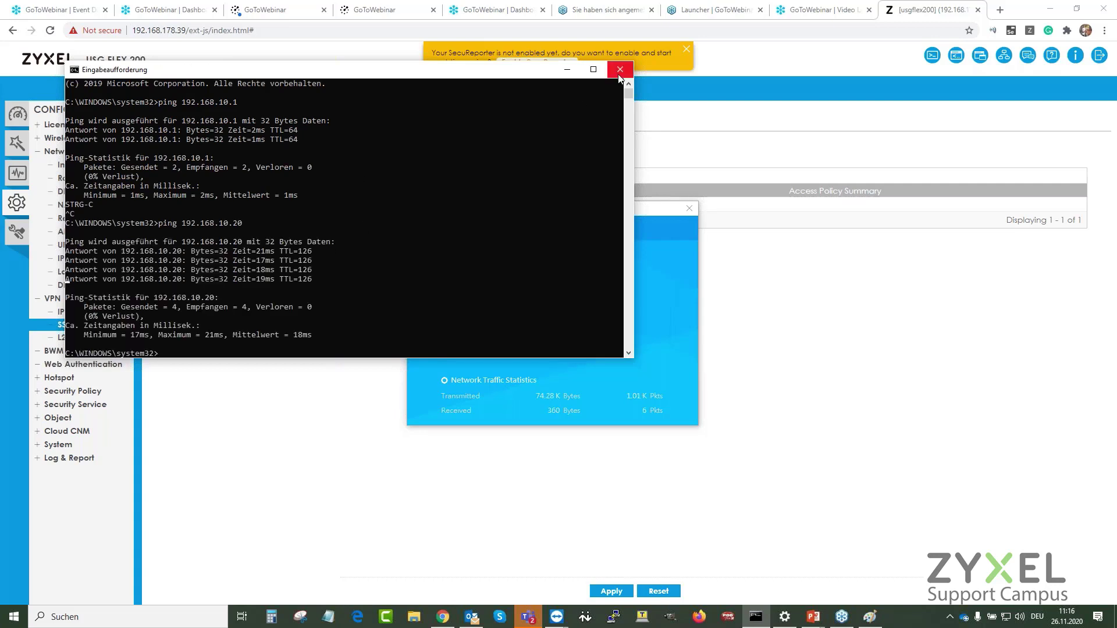
# - Dismiss the command prompt, disconnect the SecuExtender session and return to the firewall's SSL VPN page
pyautogui.click(567, 69)
pyautogui.click(489, 227)
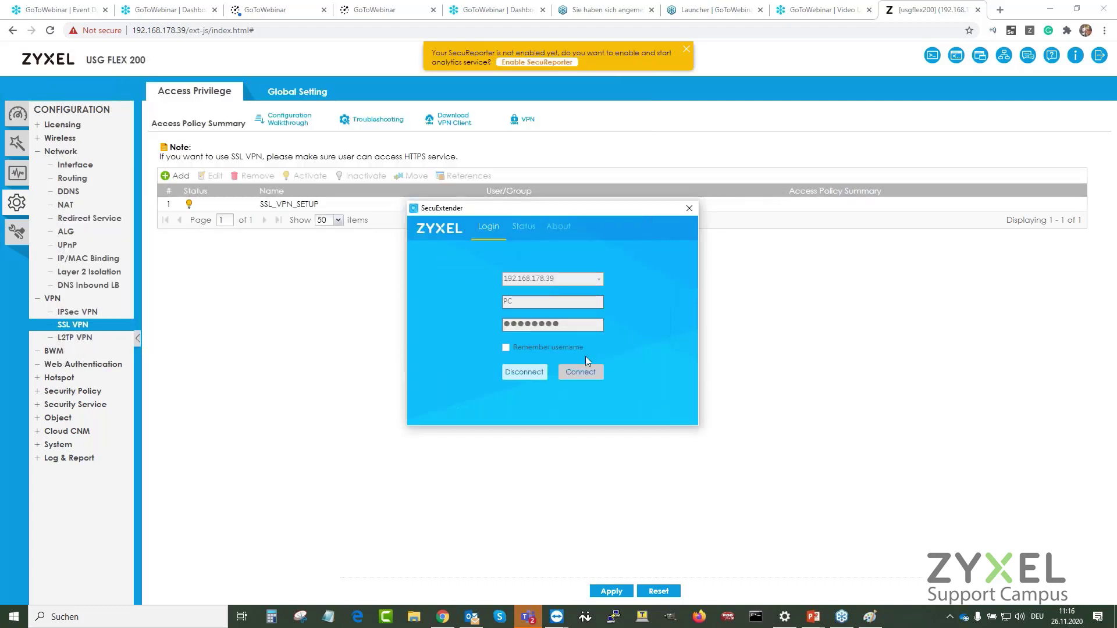
pyautogui.click(536, 370)
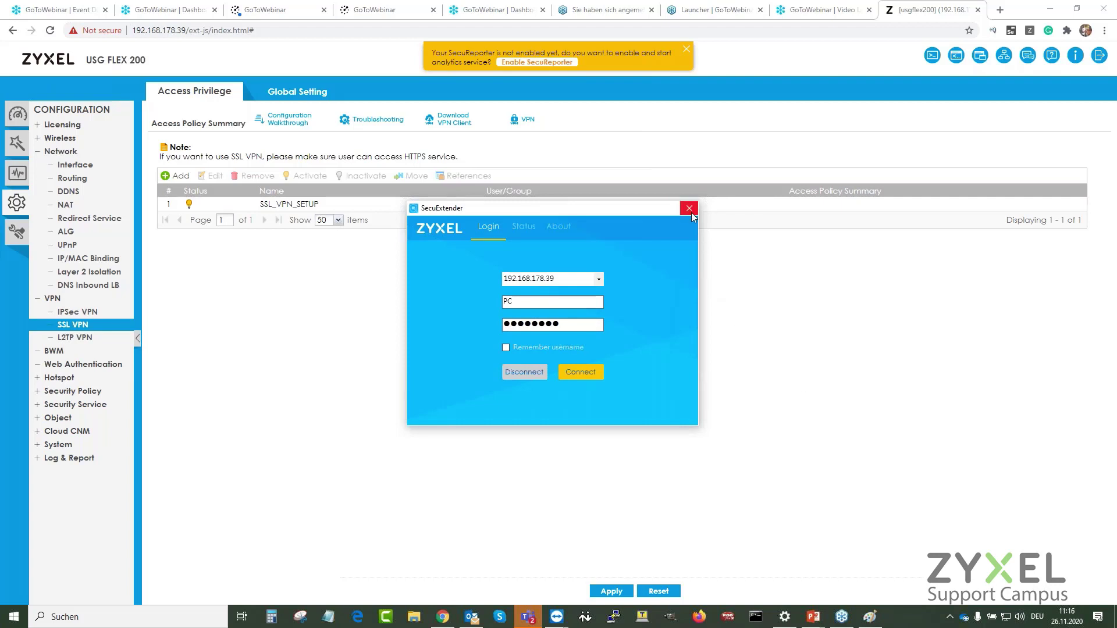
pyautogui.click(1047, 340)
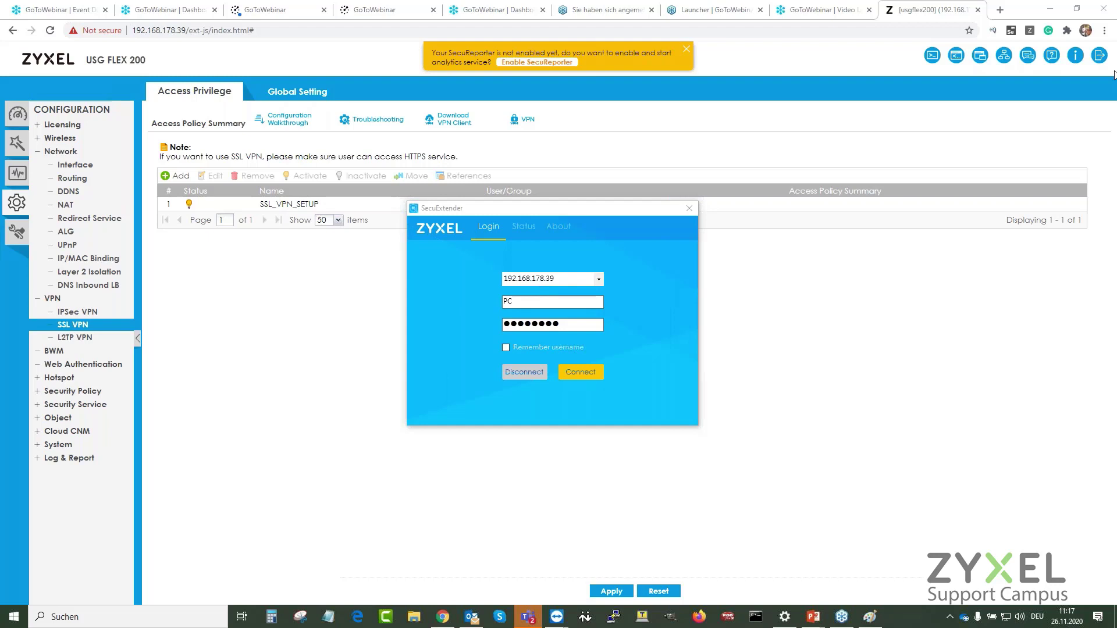
pyautogui.click(302, 416)
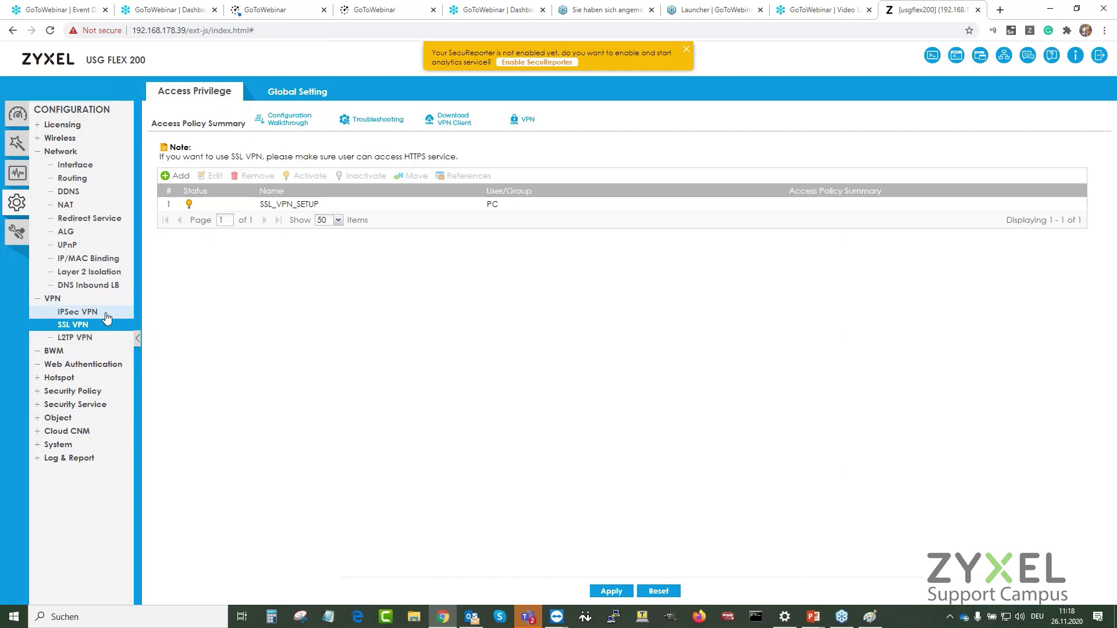
# - Add a TCP service object named PORT_50000 with starting and ending port 50000
pyautogui.click(82, 422)
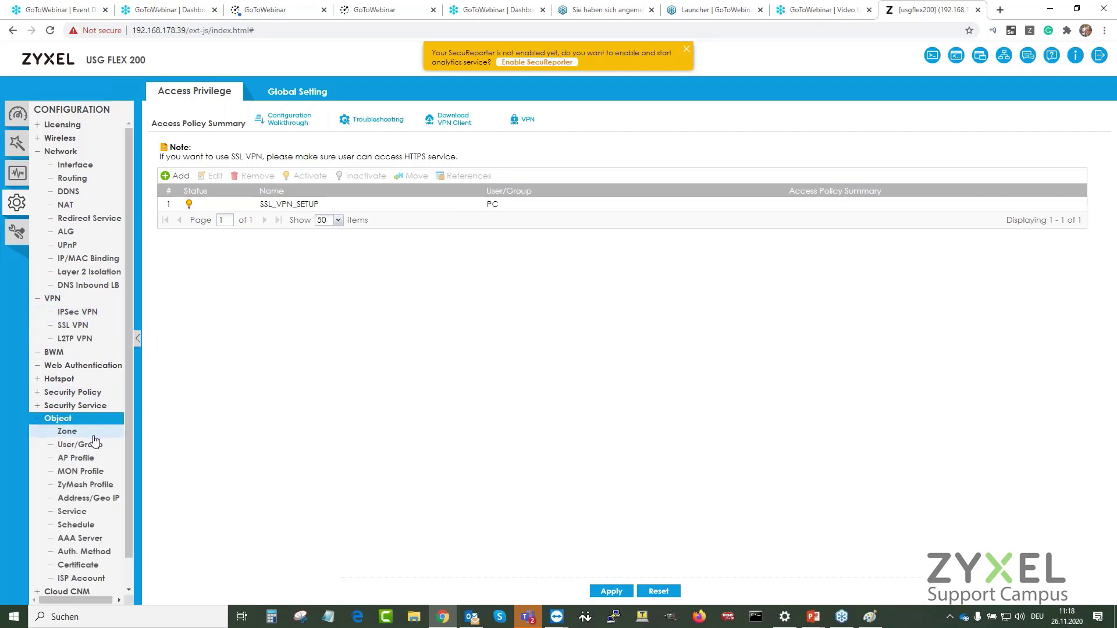
pyautogui.click(82, 513)
pyautogui.click(176, 138)
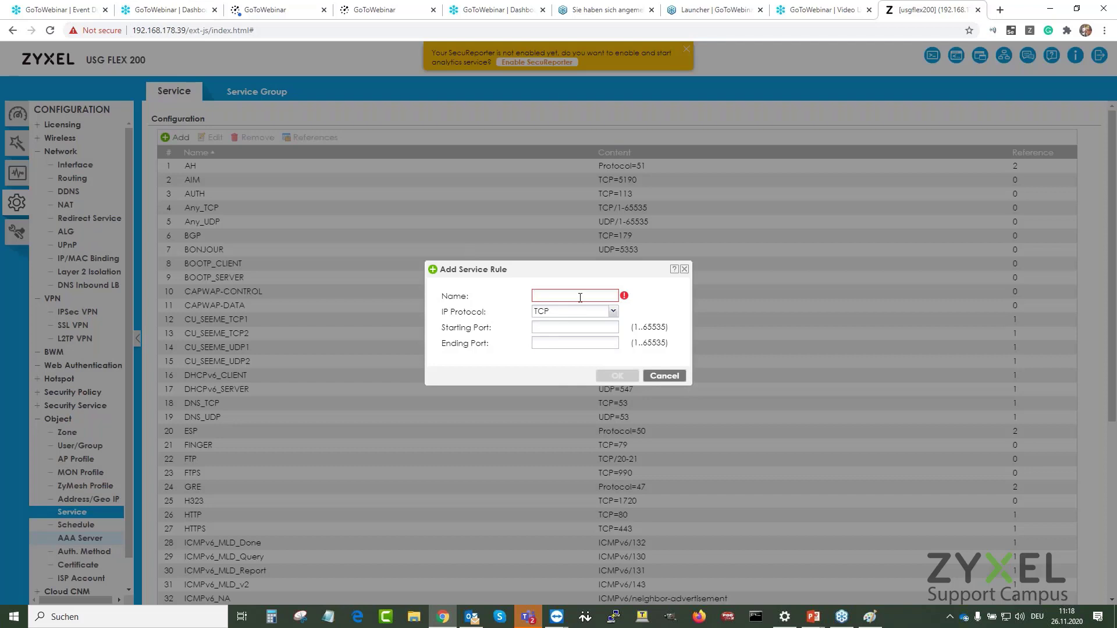
pyautogui.write('PORT_50000')
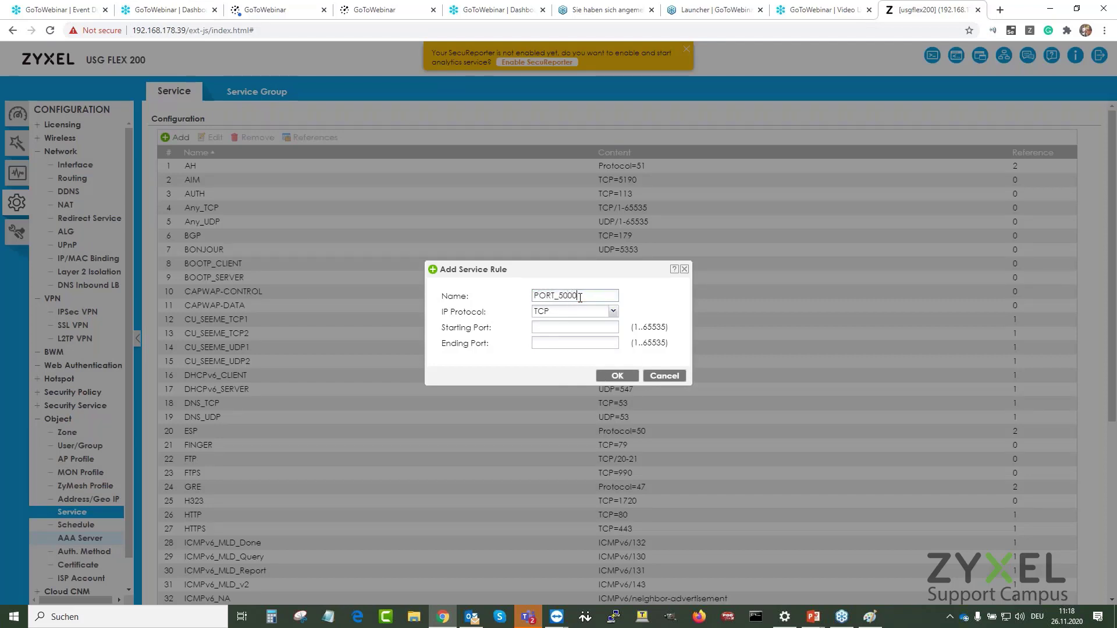
pyautogui.press('Tab')
pyautogui.press('Tab')
pyautogui.write('50000')
pyautogui.press('Tab')
pyautogui.write('50000')
pyautogui.click(617, 376)
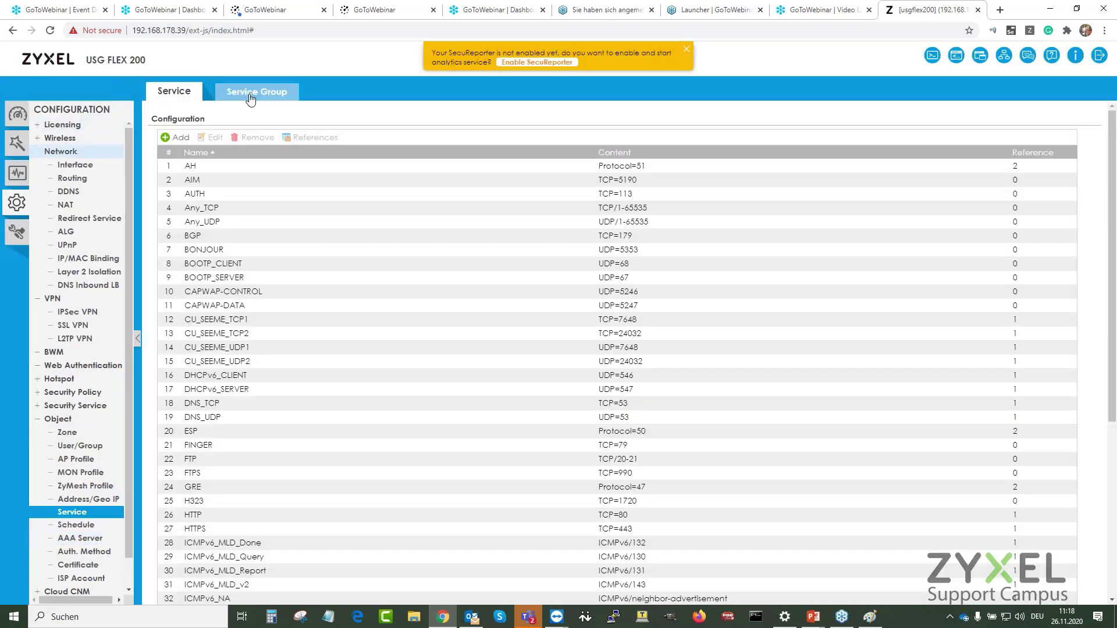
# - Add the PORT_50000 service object to the members of the Default_Allow_WAN_To_ZyWALL service group
pyautogui.click(257, 92)
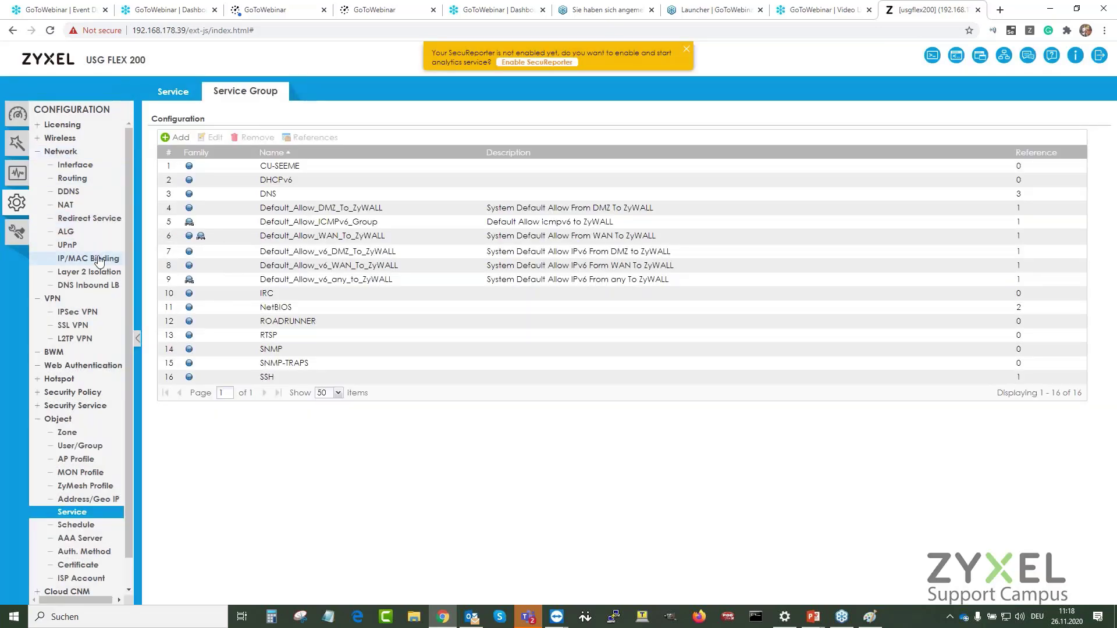
pyautogui.click(342, 236)
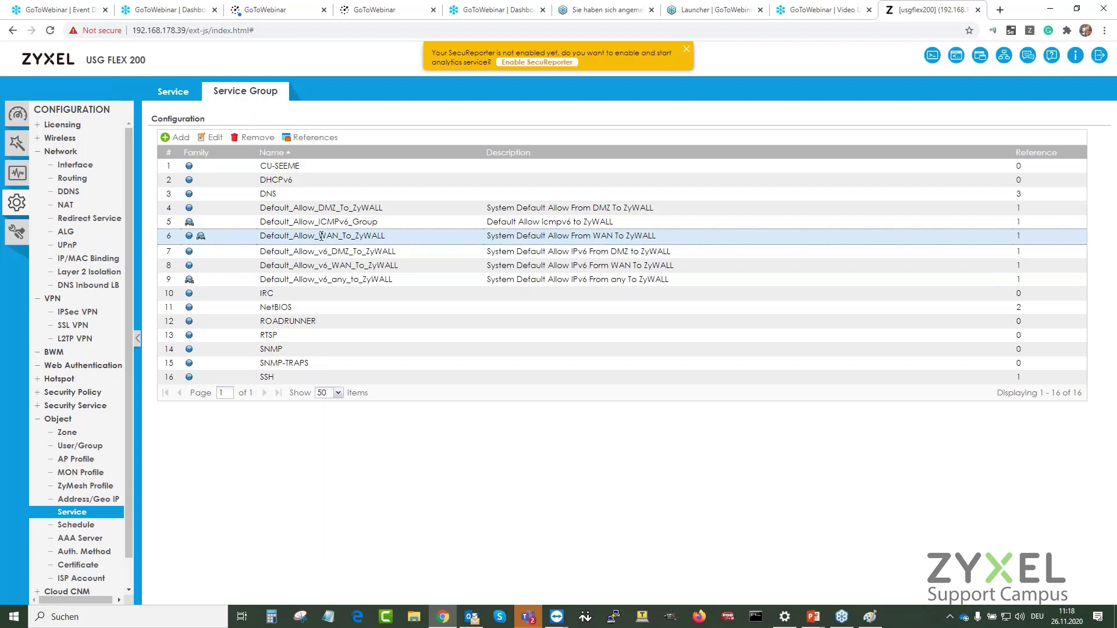
pyautogui.doubleClick(321, 236)
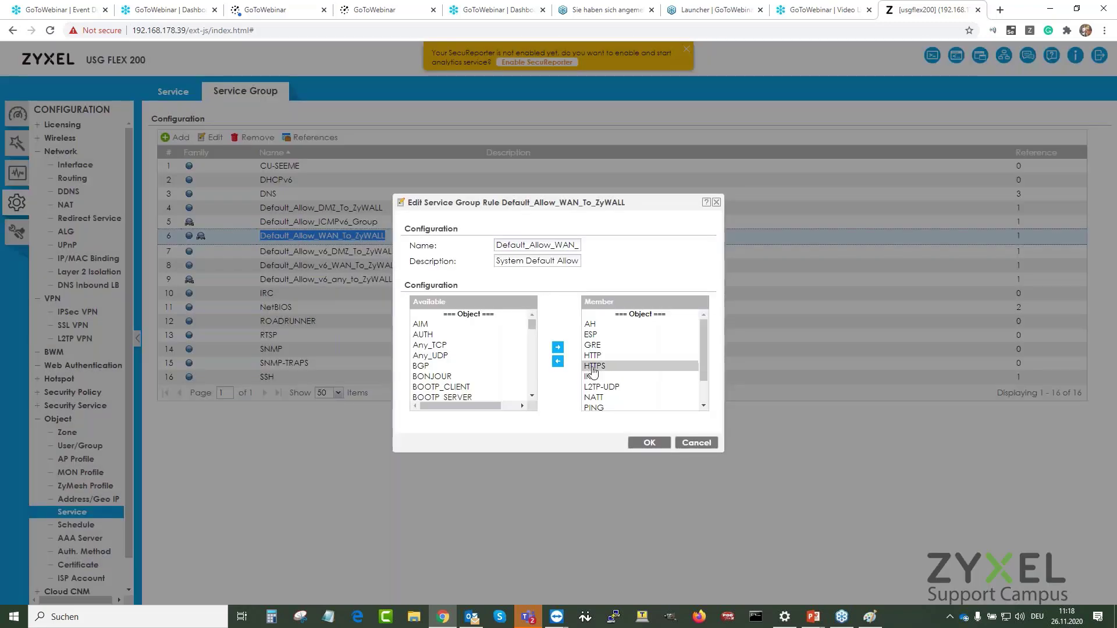
pyautogui.scroll(-3, 602, 366)
pyautogui.scroll(3, 601, 355)
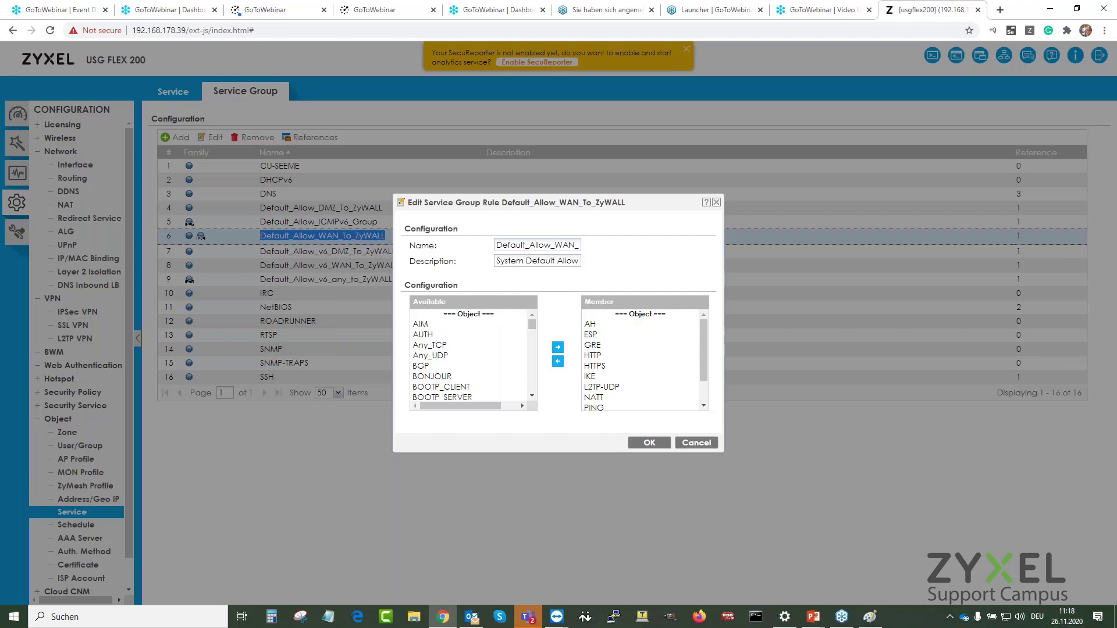
pyautogui.scroll(-2, 600, 349)
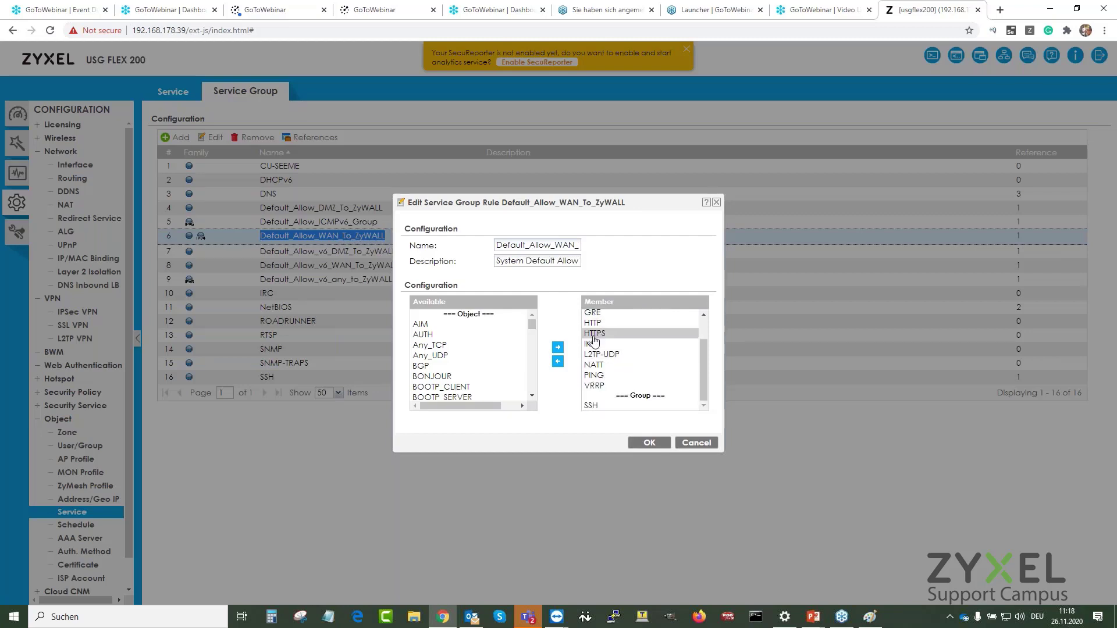
pyautogui.scroll(2, 593, 343)
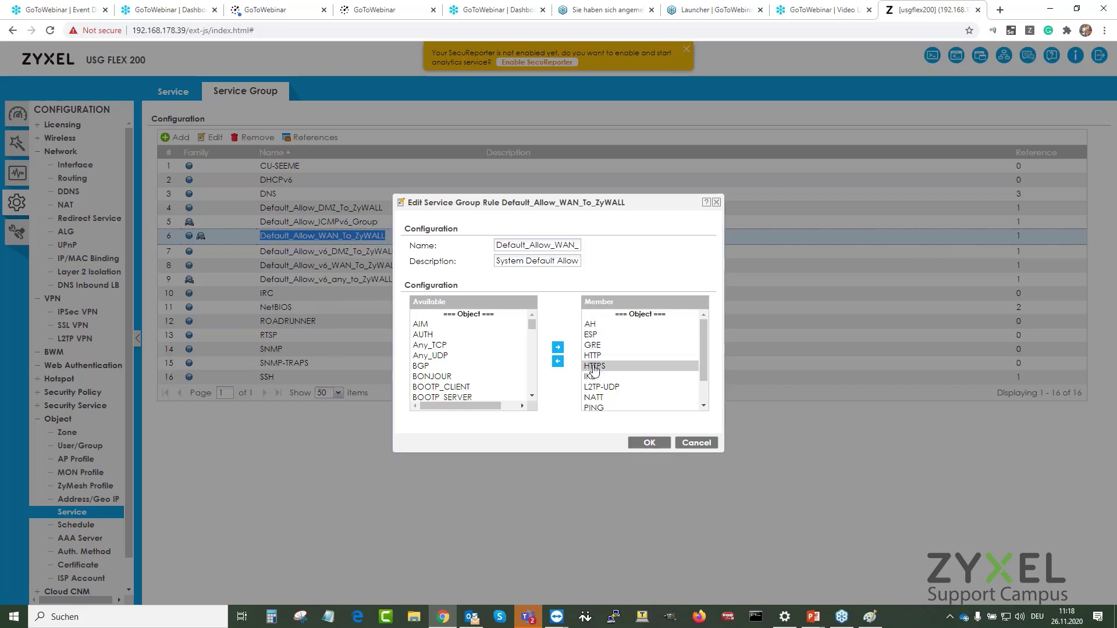
pyautogui.moveTo(531, 324); pyautogui.dragTo(528, 358)
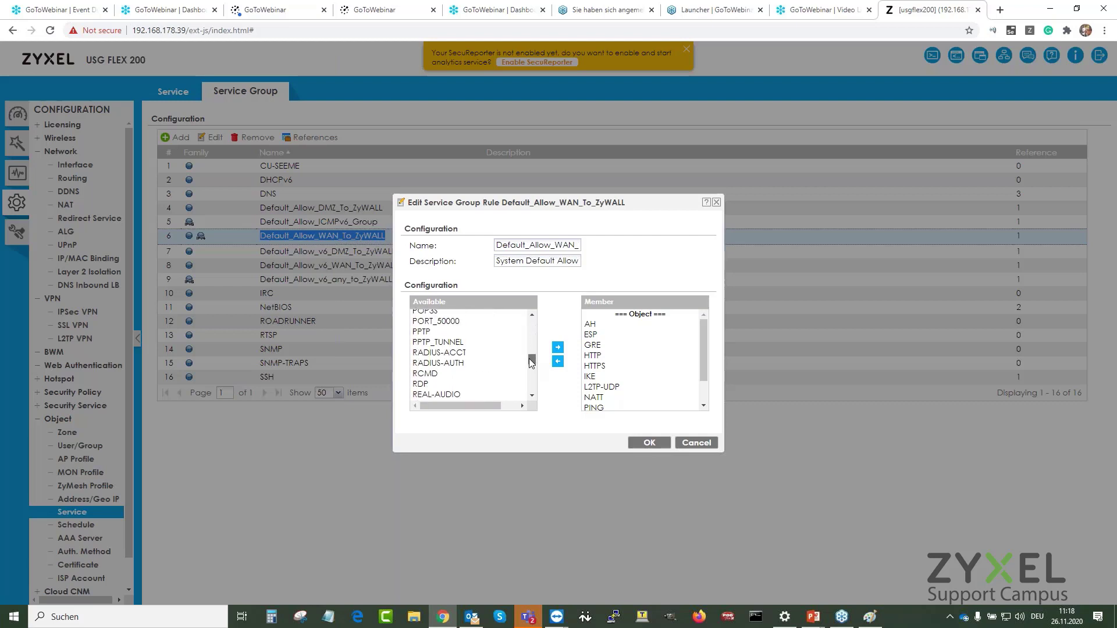
pyautogui.doubleClick(441, 322)
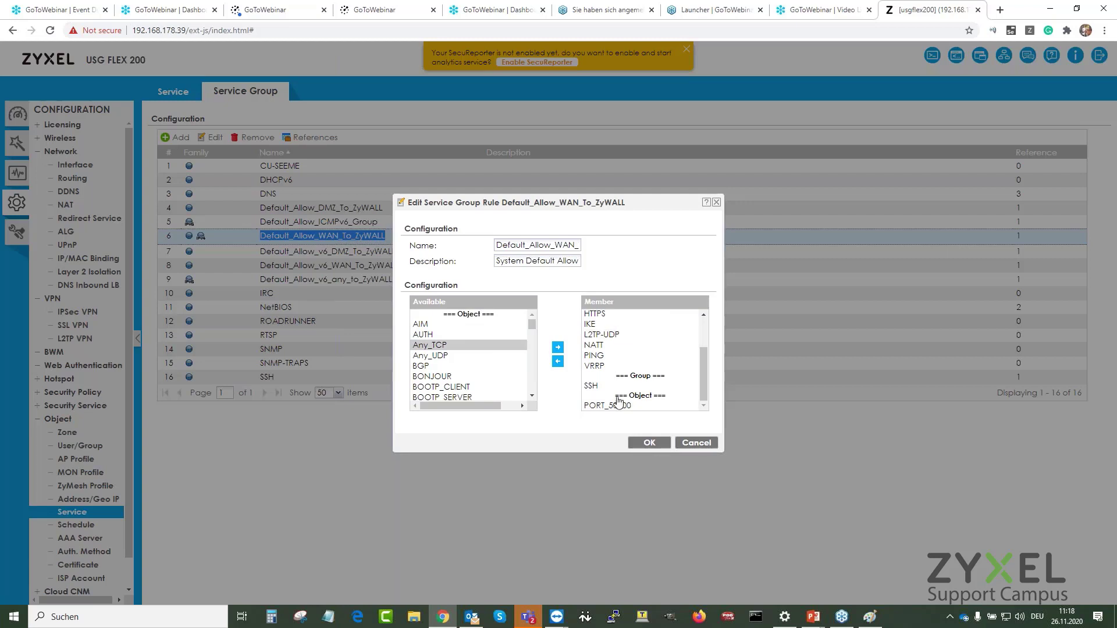
pyautogui.click(648, 443)
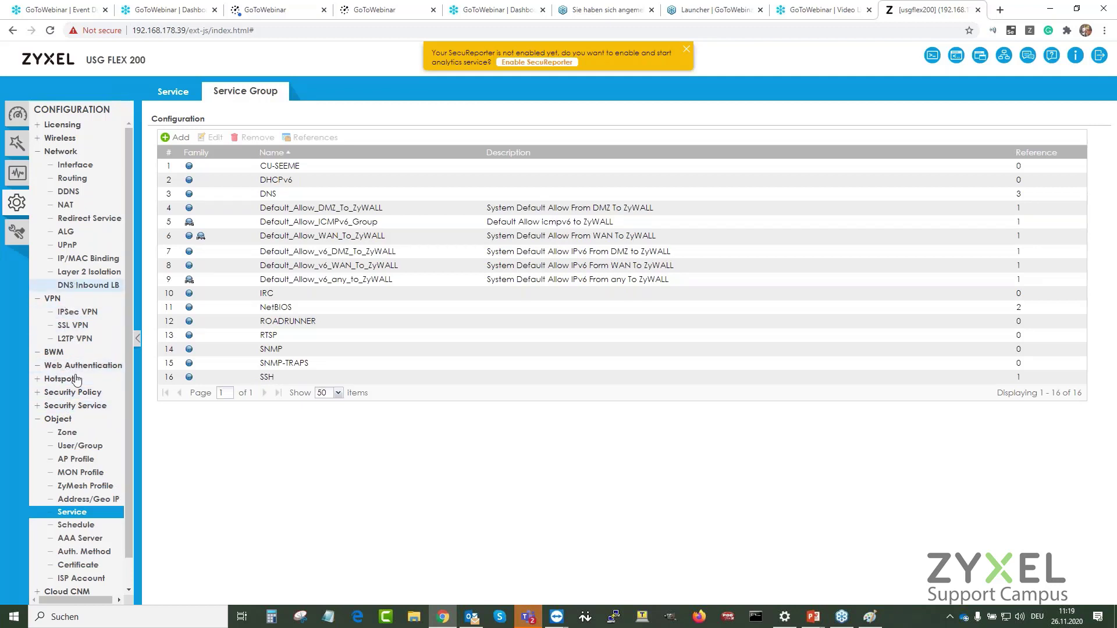
# - Set the HTTPS server port to 50000 in the firewall's WWW system settings and apply the change
pyautogui.scroll(-1, 79, 576)
pyautogui.click(78, 576)
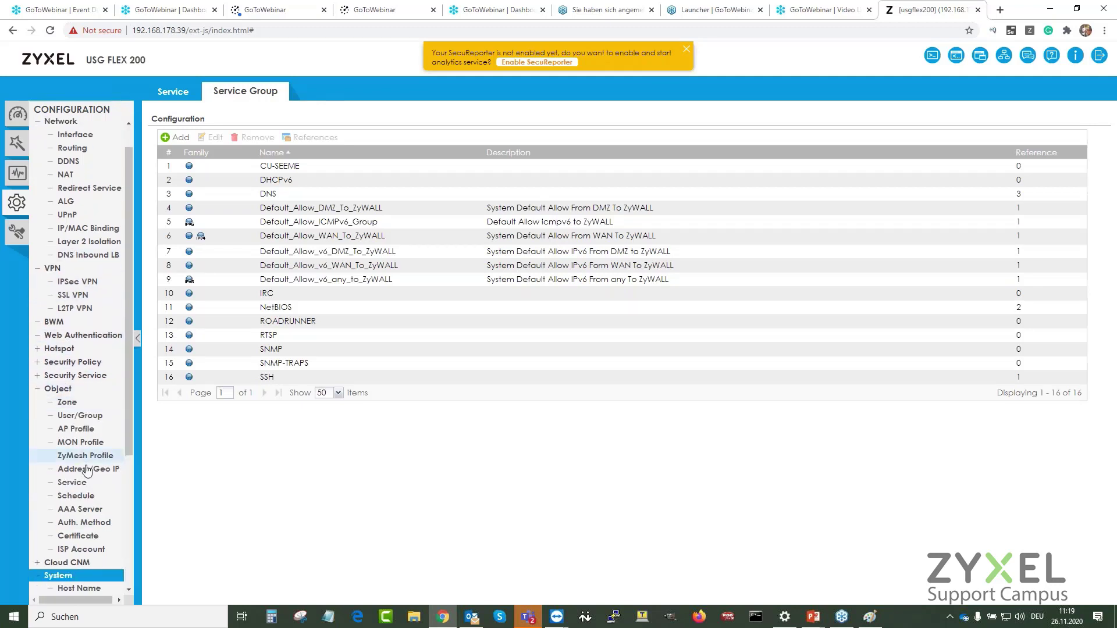
pyautogui.scroll(-6, 79, 524)
pyautogui.click(68, 455)
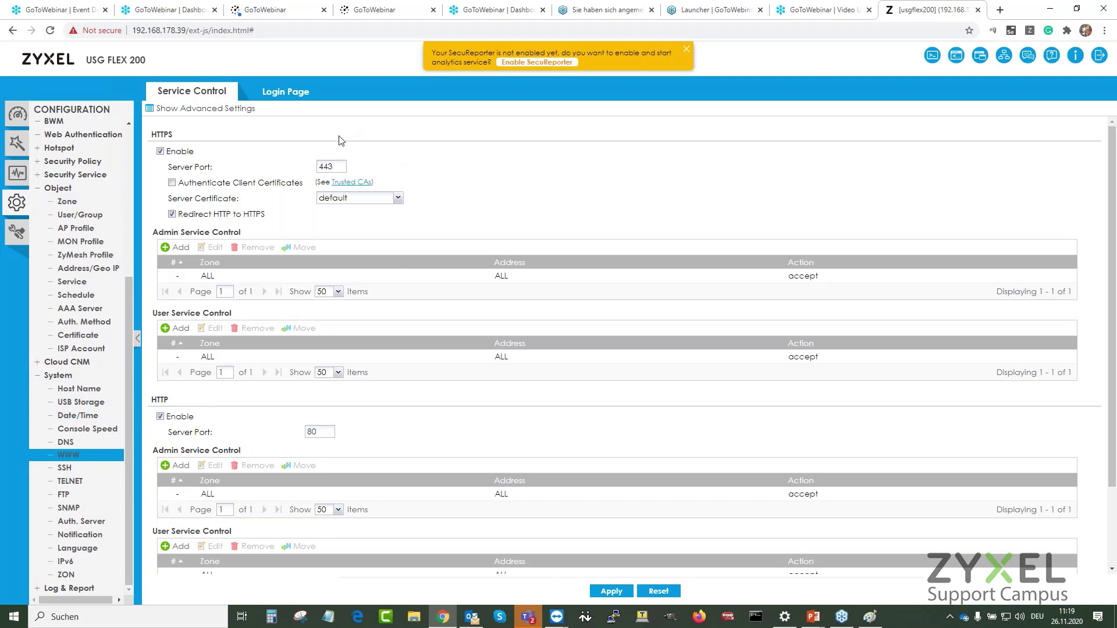
pyautogui.click(340, 168)
pyautogui.doubleClick(340, 168)
pyautogui.write('50000')
pyautogui.click(620, 596)
pyautogui.moveTo(187, 31); pyautogui.dragTo(342, 34)
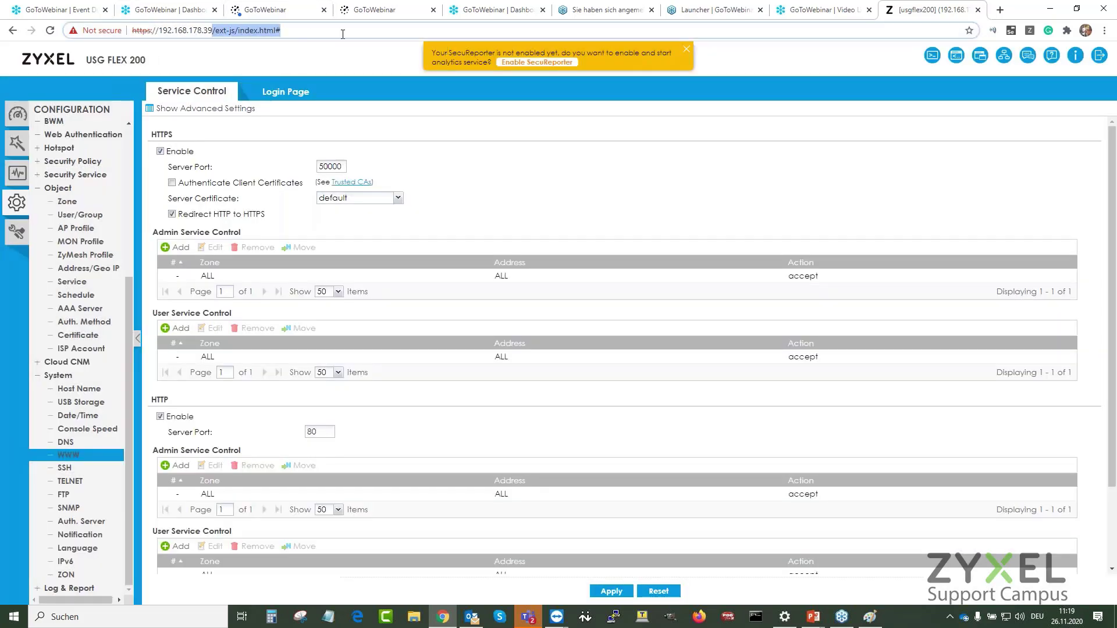
pyautogui.write(':')
pyautogui.write('50000')
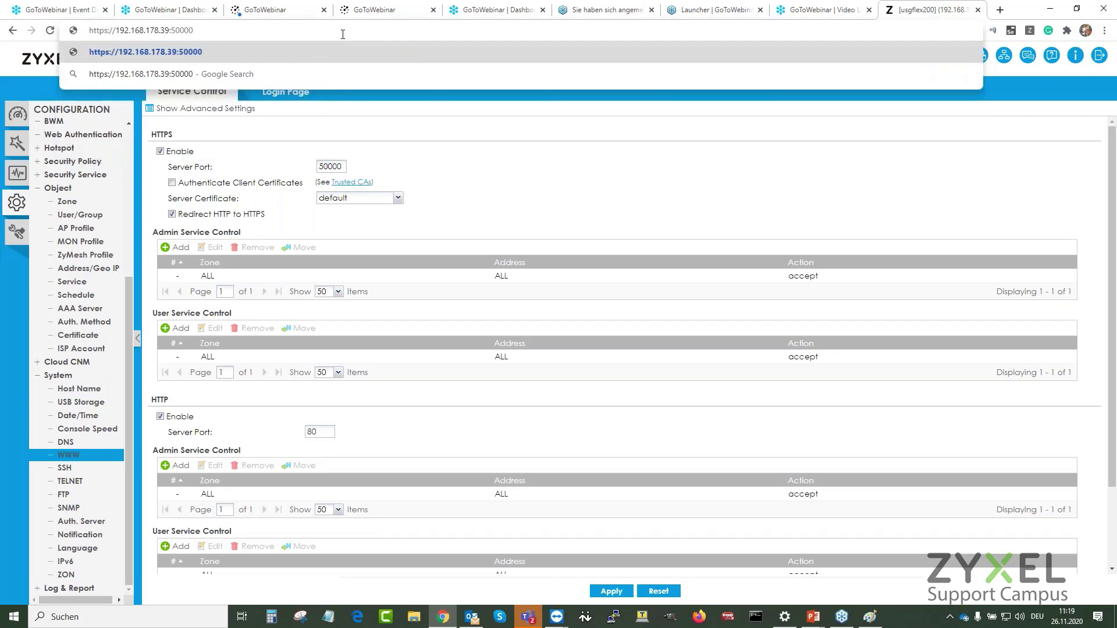
pyautogui.press('Return')
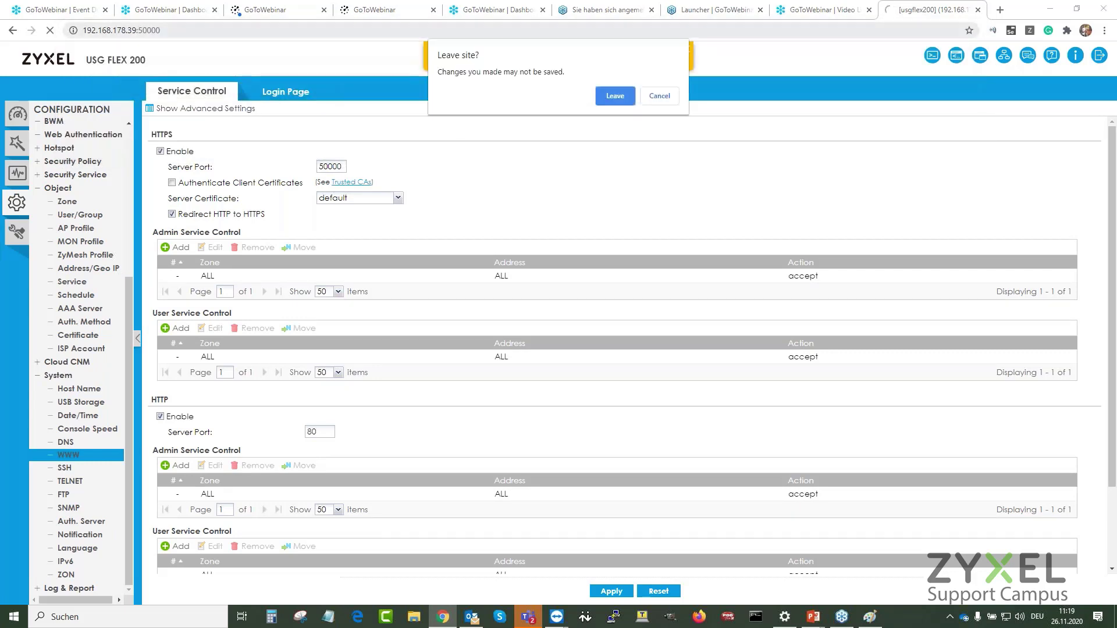
pyautogui.click(624, 93)
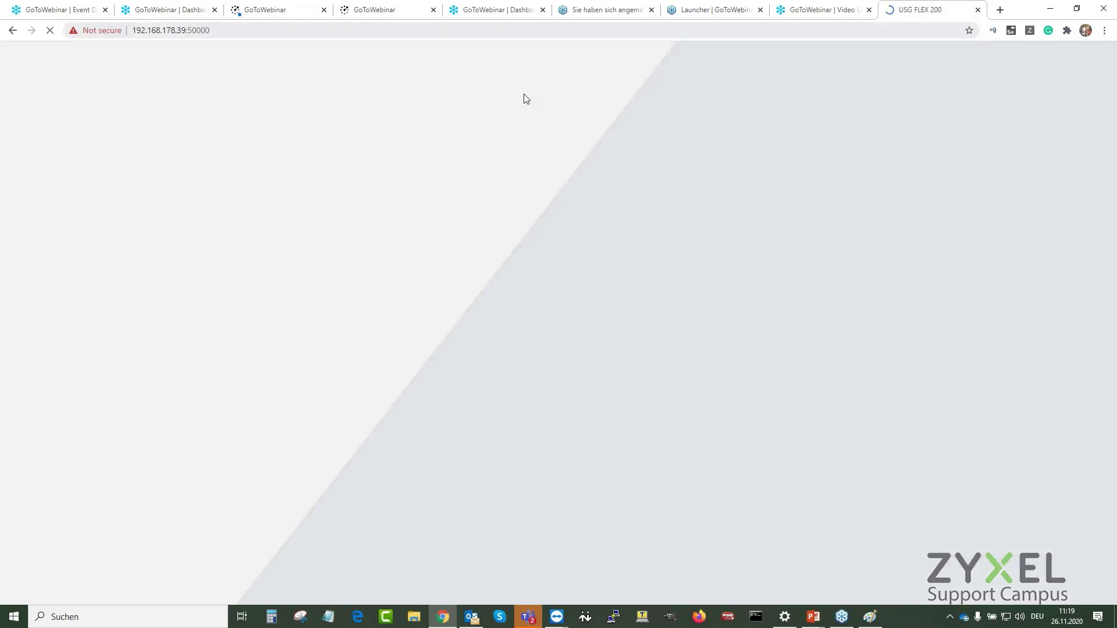
pyautogui.click(246, 38)
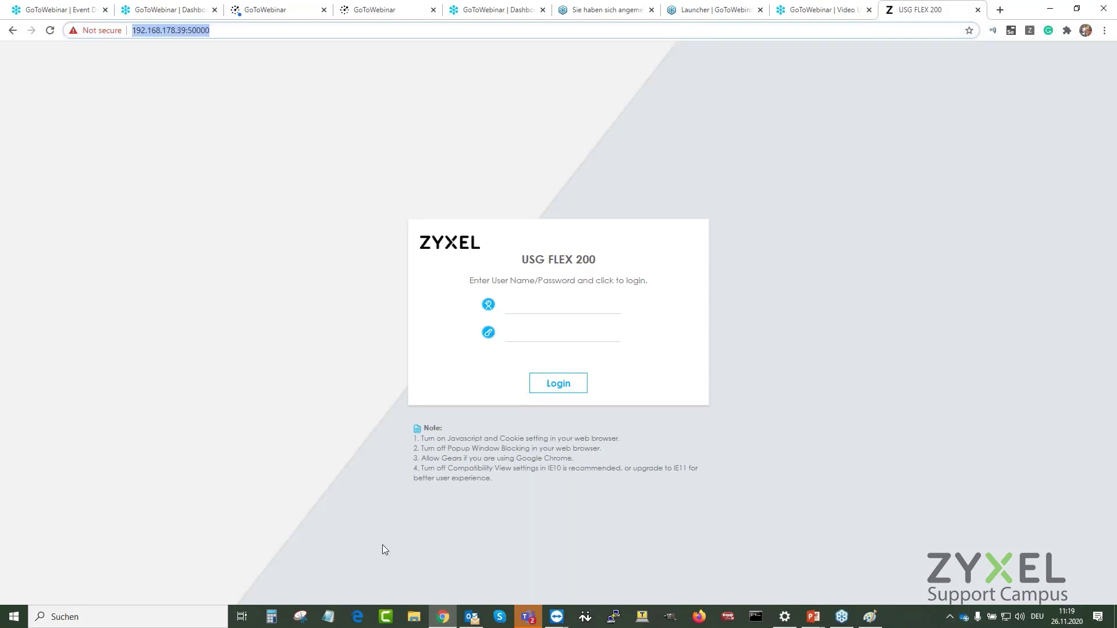
# - Launch SecuExtender and bring up its login window
pyautogui.click(189, 619)
pyautogui.write('taschenrechner')
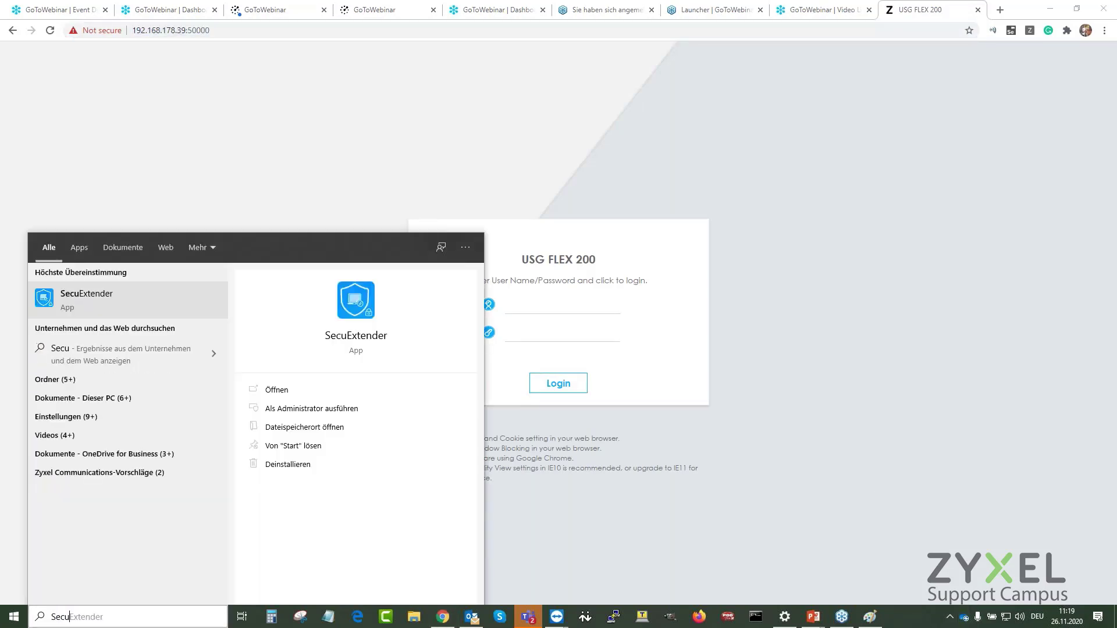
pyautogui.press('Return')
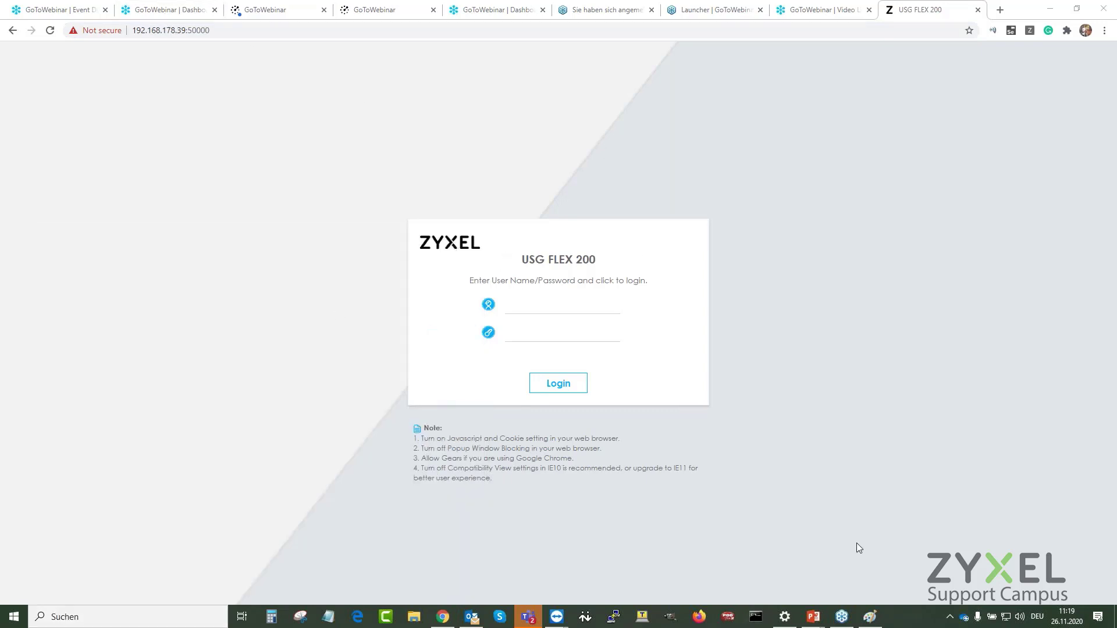
pyautogui.click(950, 617)
pyautogui.click(917, 570)
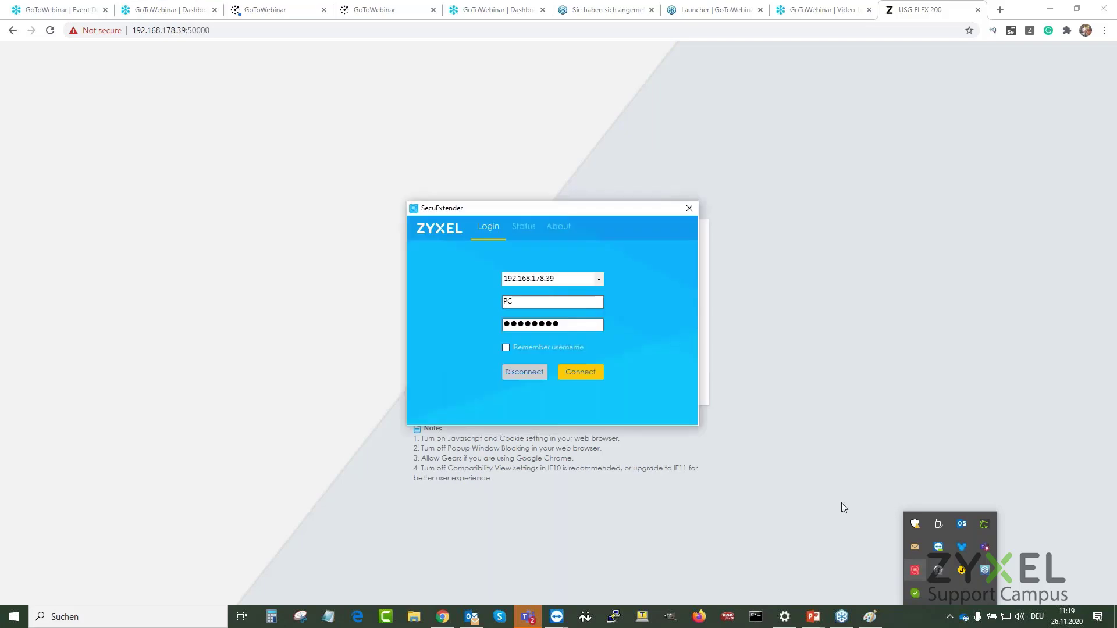
# - Connect the SSL VPN to server 192.168.178.39:50000, check the login details and return to the browser
pyautogui.click(582, 280)
pyautogui.write(':50000')
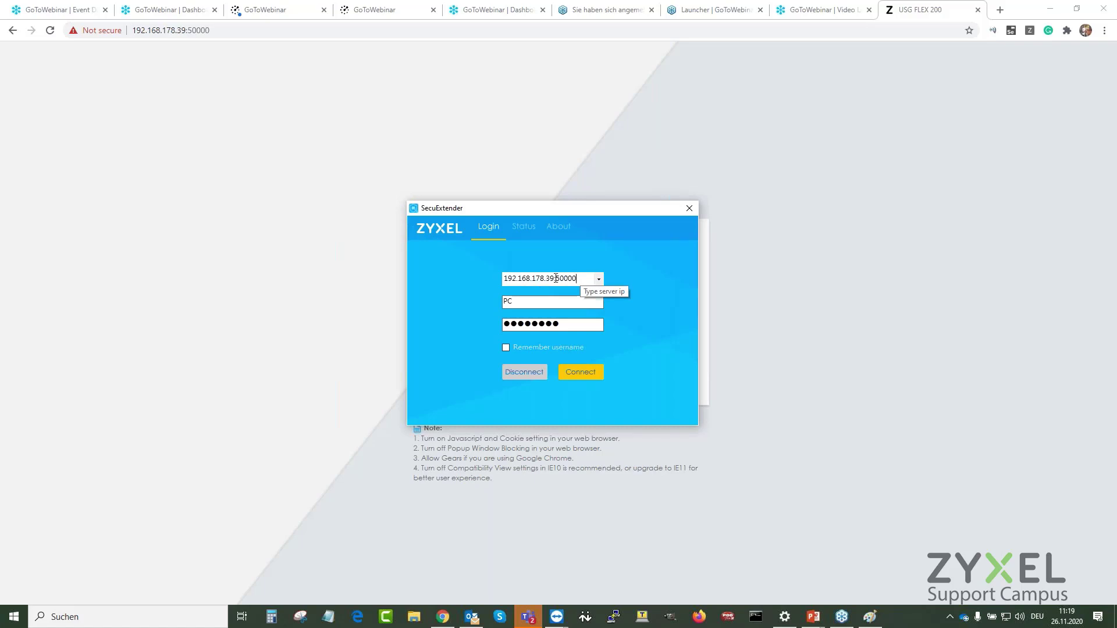
pyautogui.click(578, 372)
pyautogui.click(531, 365)
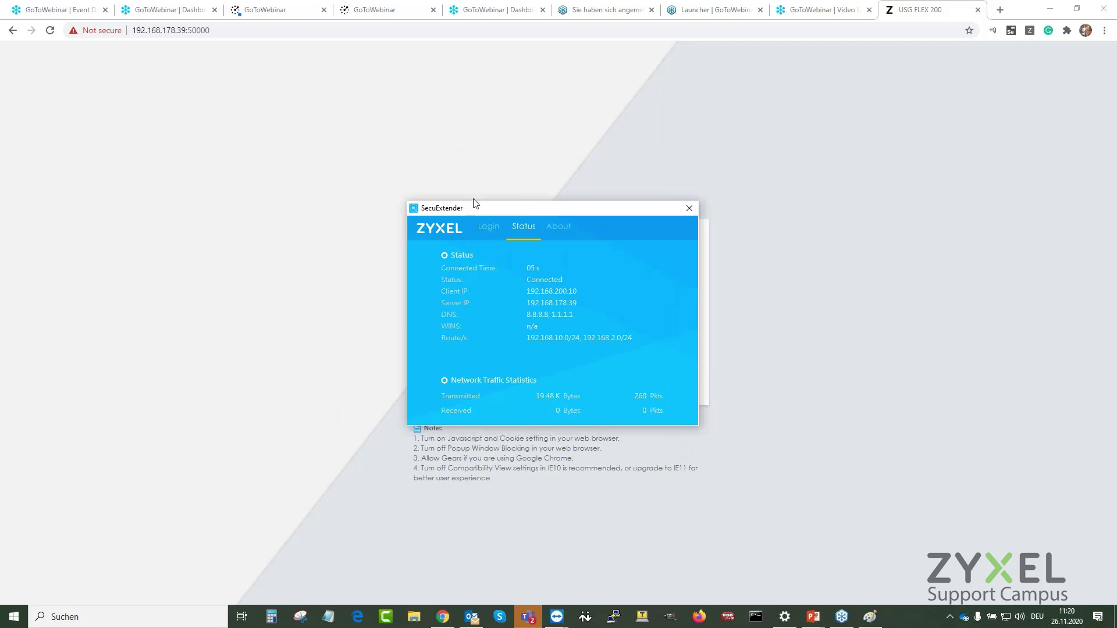
pyautogui.click(488, 228)
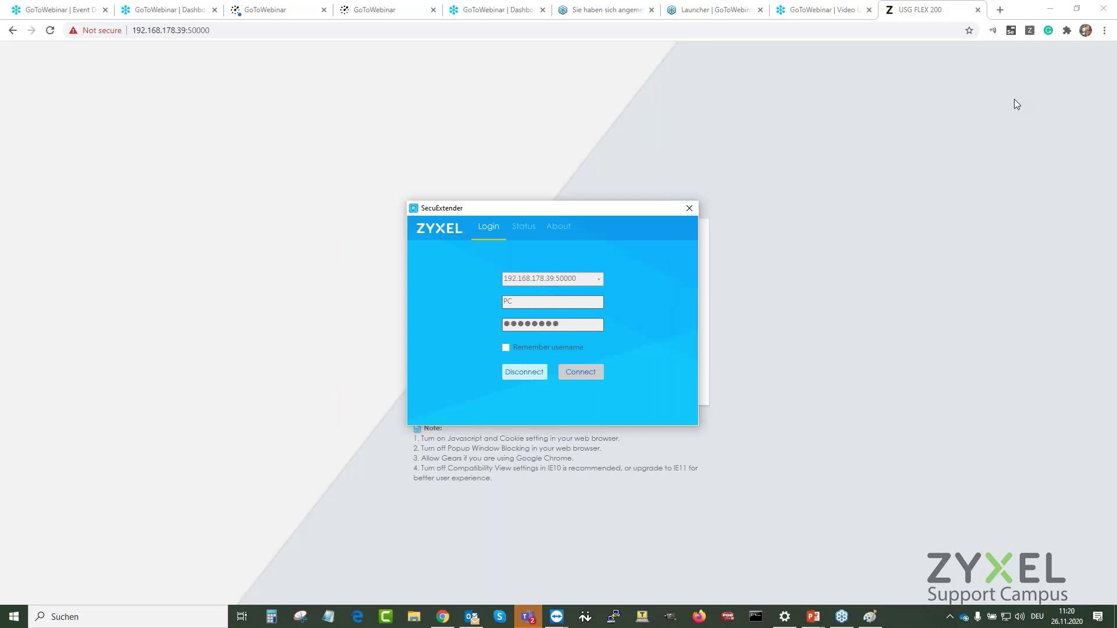
pyautogui.click(177, 235)
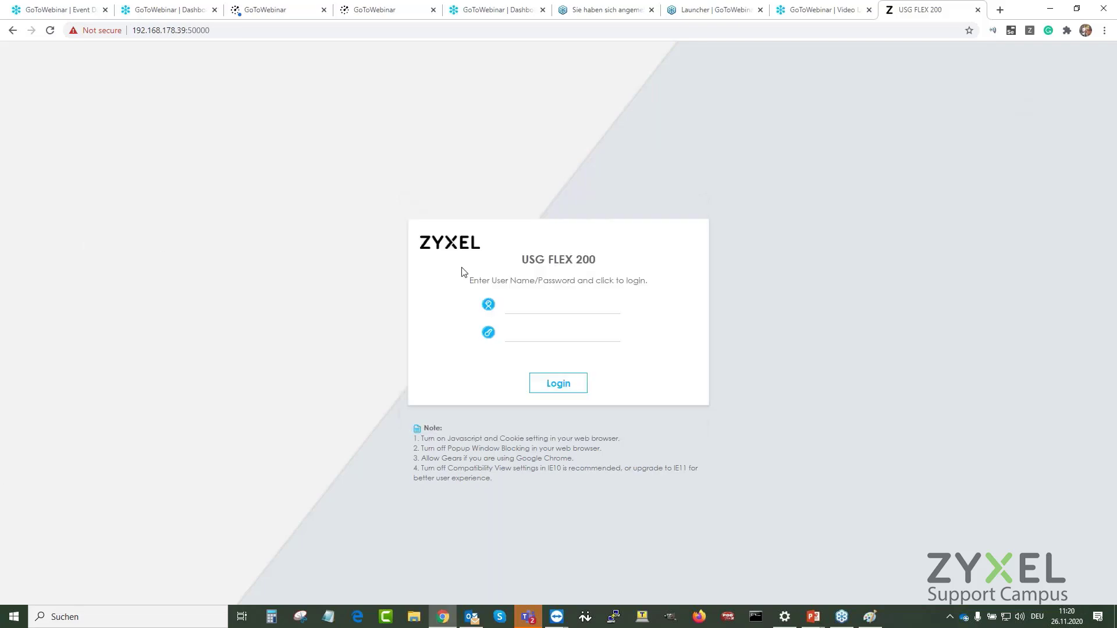
# - Log in to the firewall as admin with the account password and open its configuration section
pyautogui.click(529, 302)
pyautogui.write('admin')
pyautogui.press('Tab')
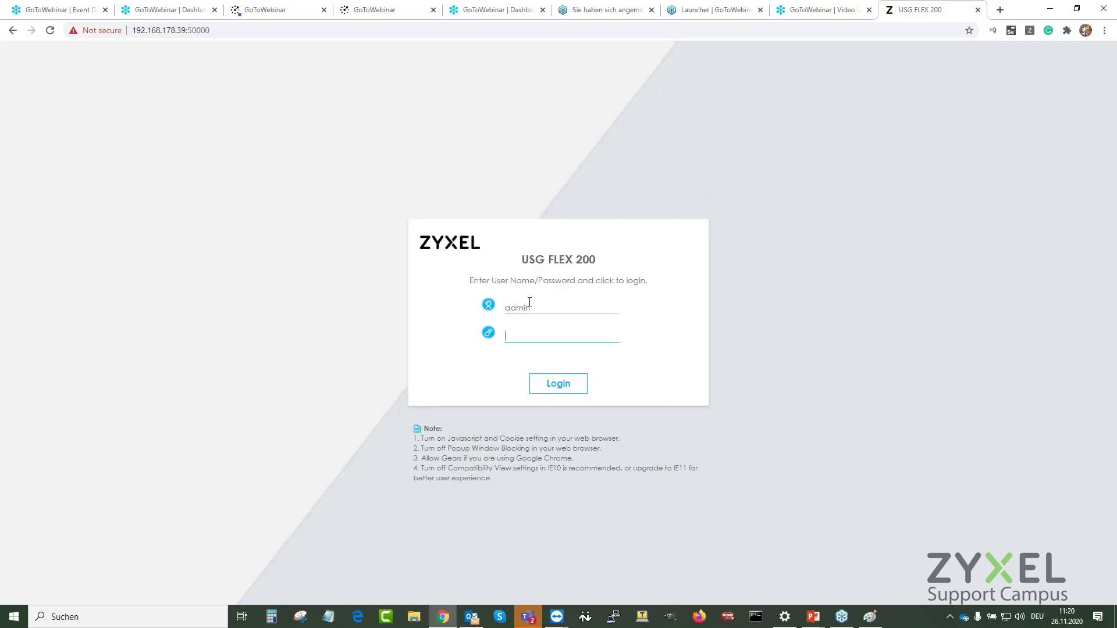
pyautogui.write('**********')
pyautogui.press('Return')
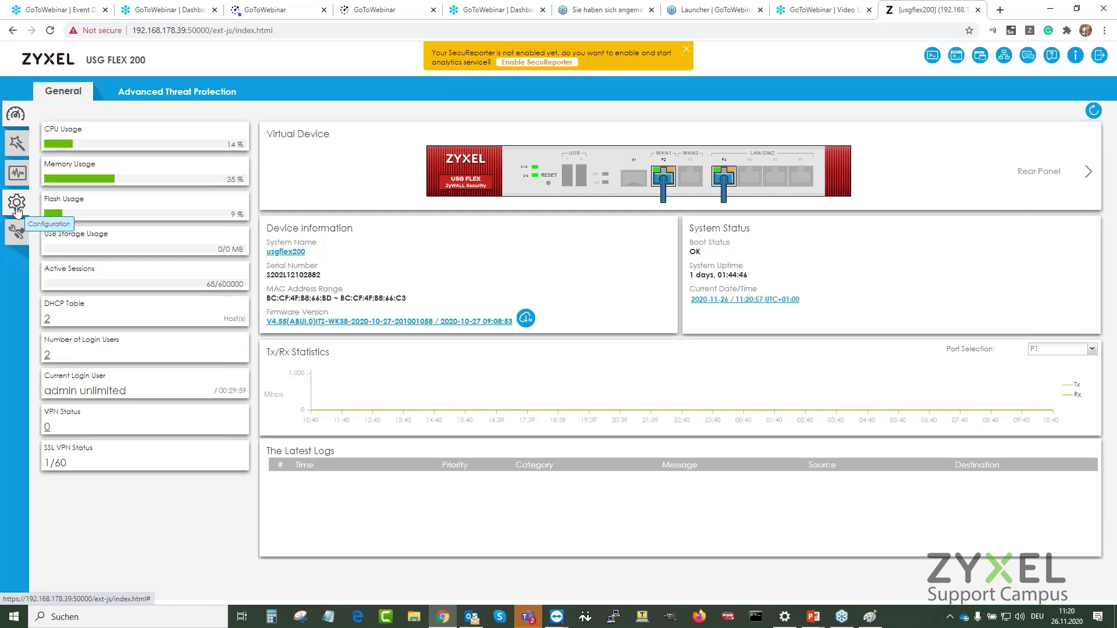
pyautogui.click(17, 205)
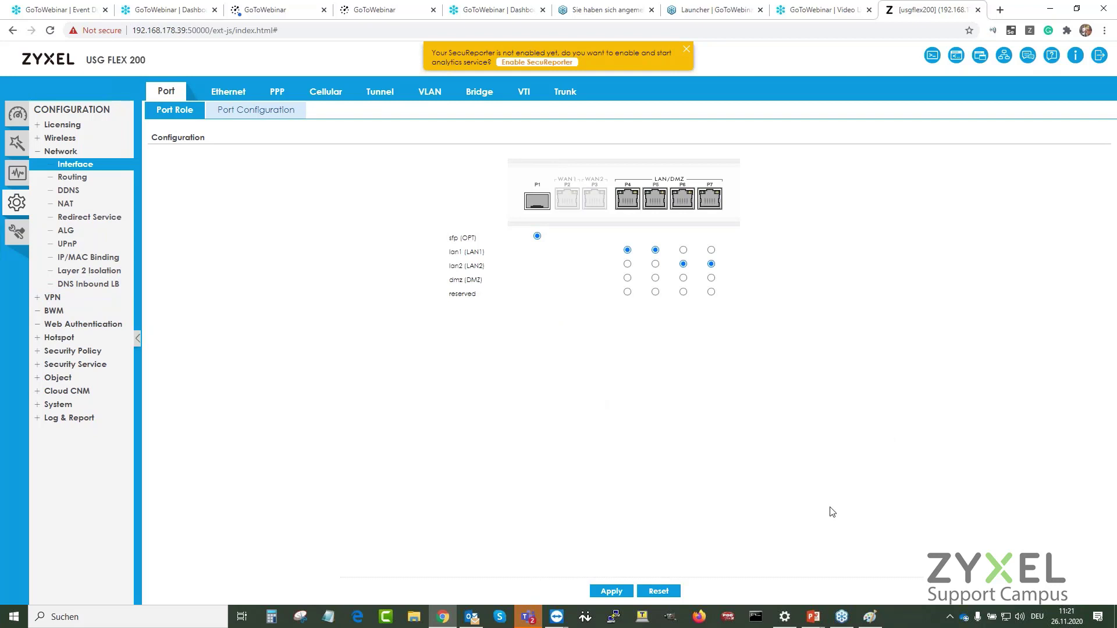
# - In Windows Settings, edit the L2TP USG FLEX 200 Beispiel connection, choosing VPN type IKEv2 and sign-in type Benutzername und Kennwort
pyautogui.click(785, 618)
pyautogui.click(497, 158)
pyautogui.click(568, 195)
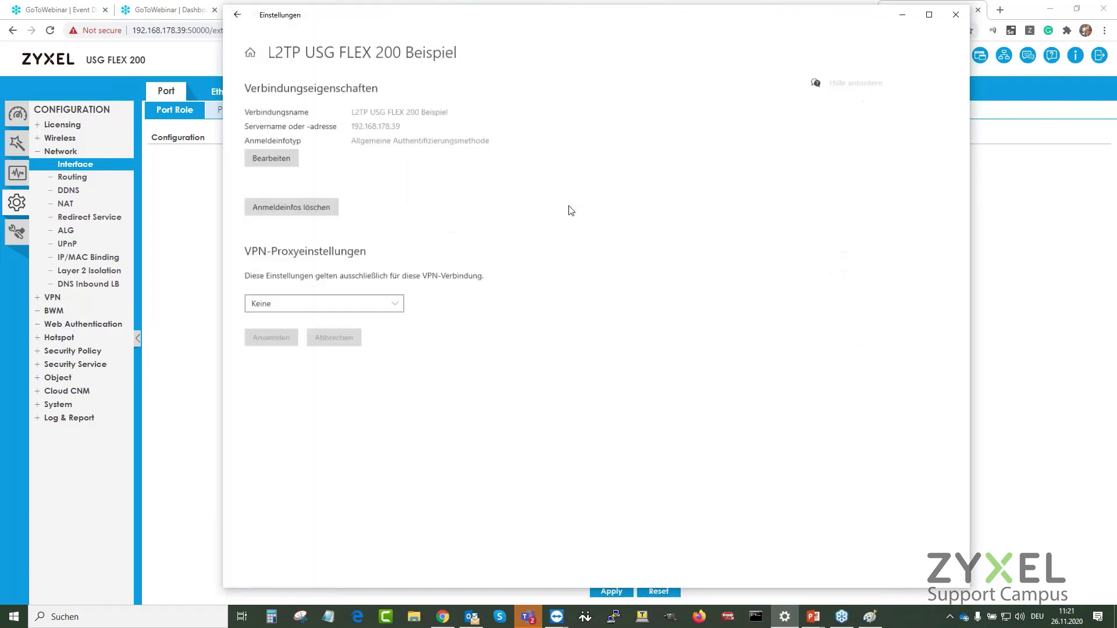
pyautogui.click(271, 159)
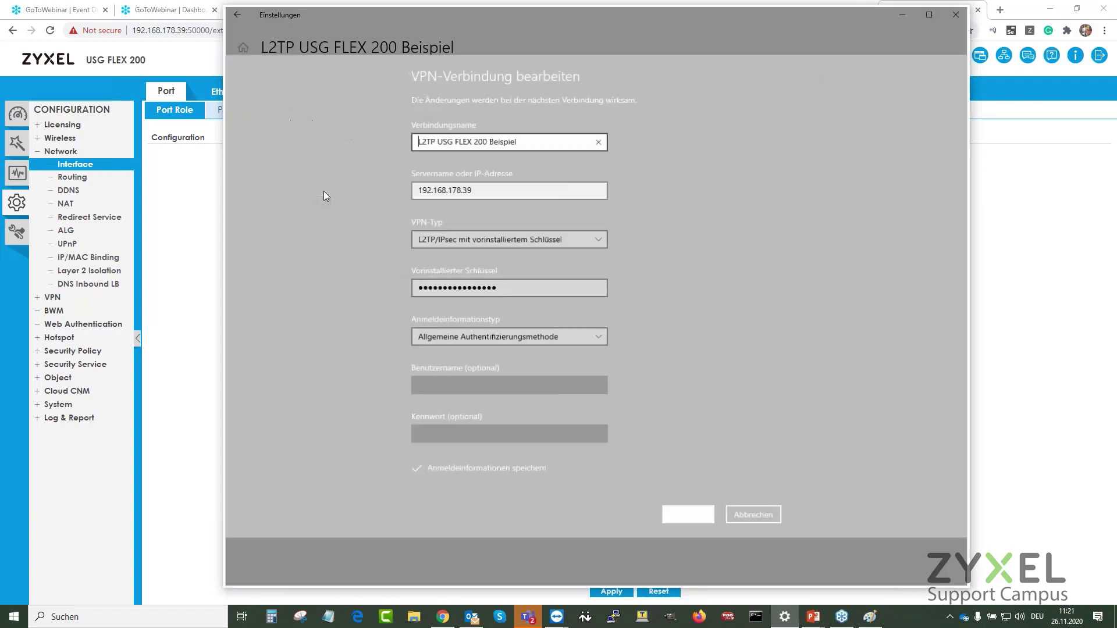
pyautogui.click(594, 247)
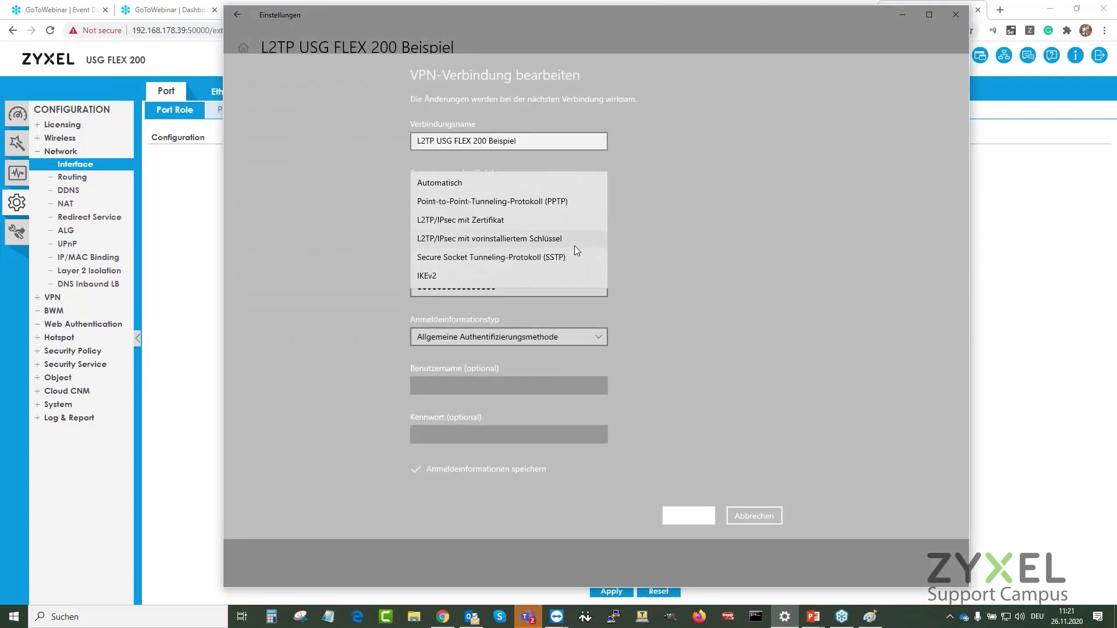
pyautogui.click(429, 276)
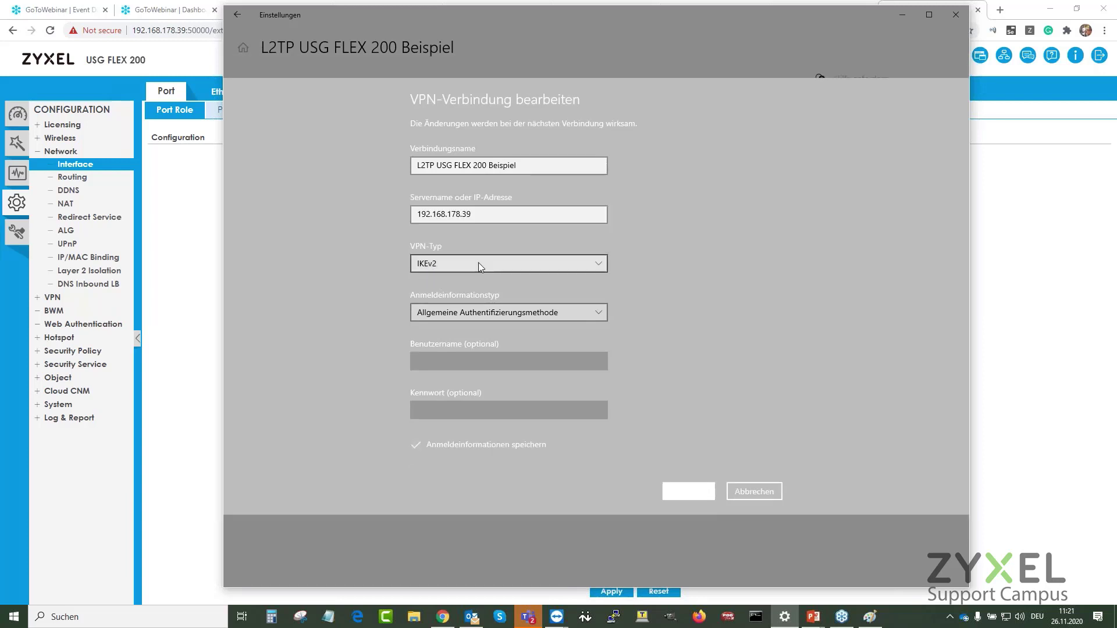
pyautogui.click(482, 313)
pyautogui.click(483, 332)
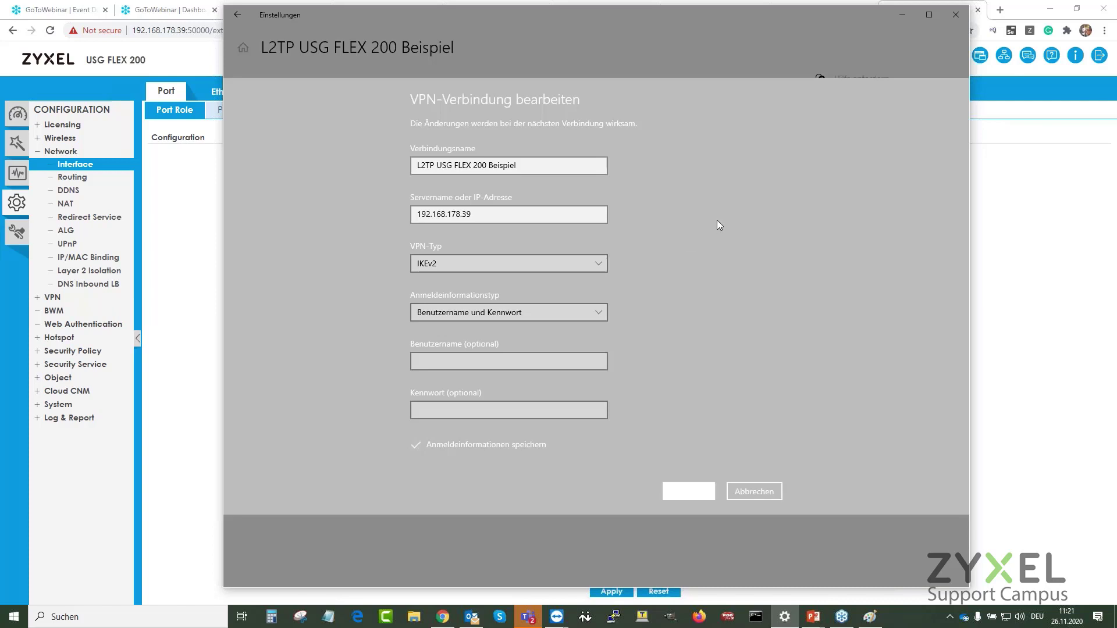
pyautogui.press('Tab')
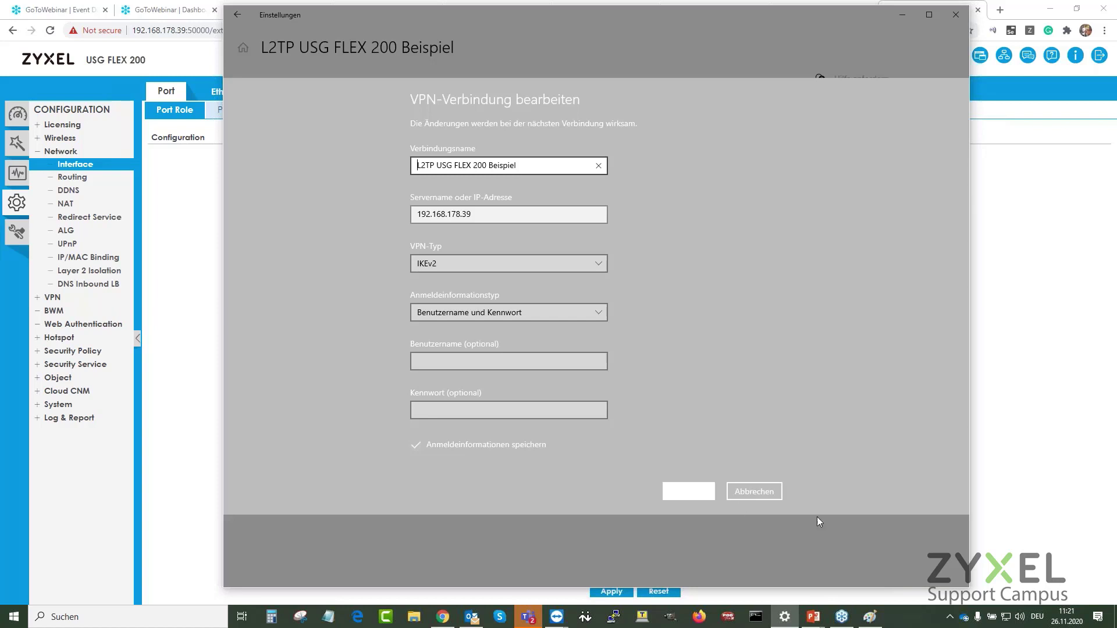
pyautogui.click(151, 616)
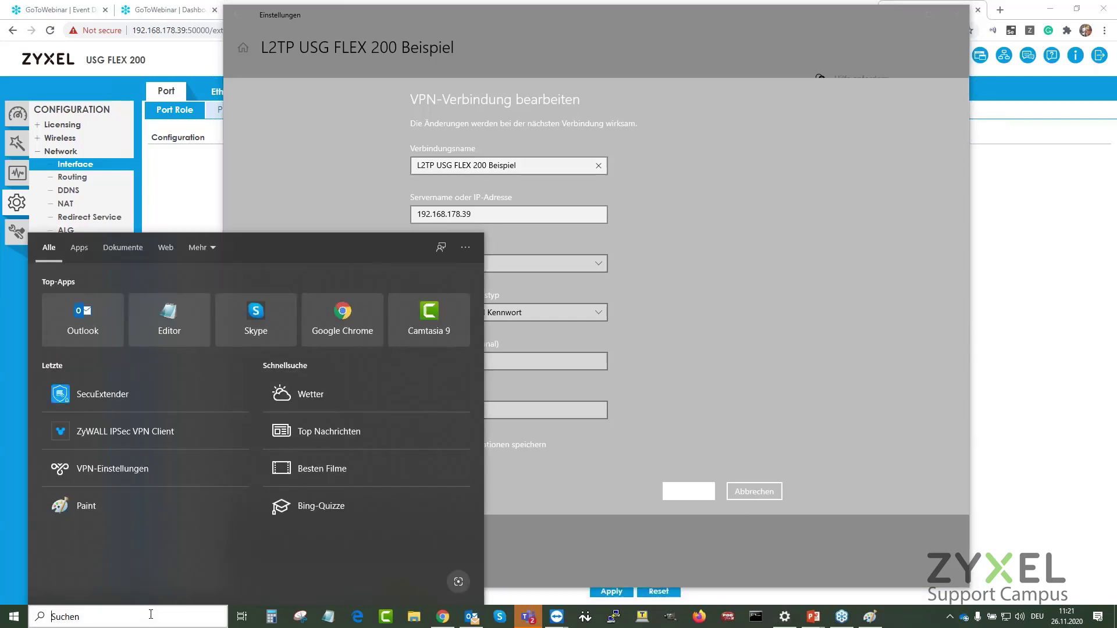
pyautogui.write('secu')
pyautogui.press('Escape')
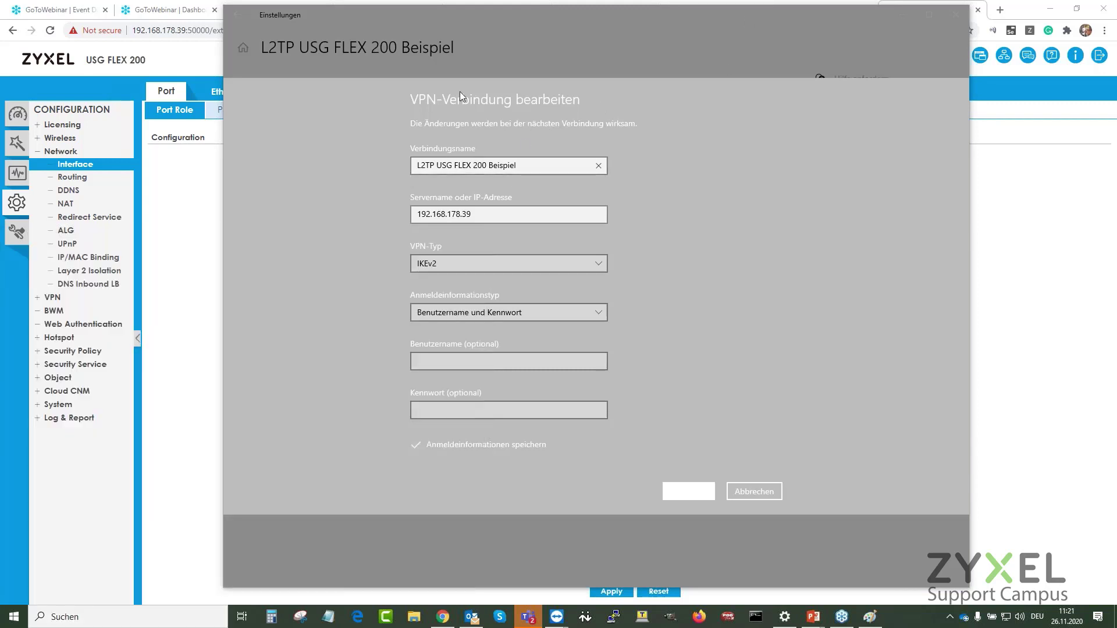
# - Switch to the ZyWALL IPSec VPN Client and open its configuration window
pyautogui.click(949, 617)
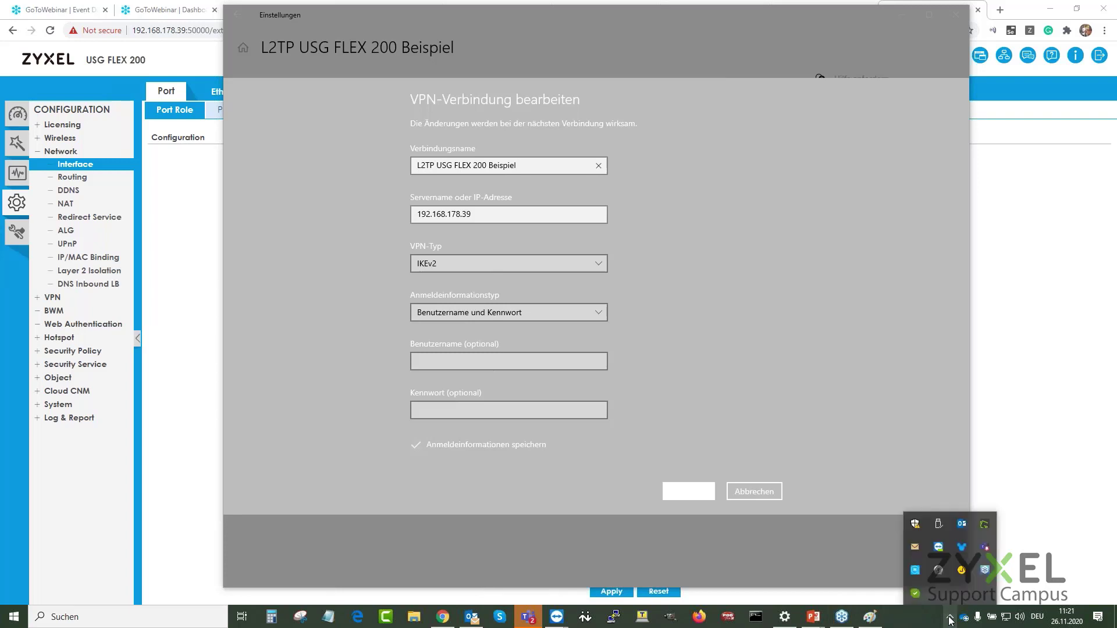
pyautogui.click(940, 572)
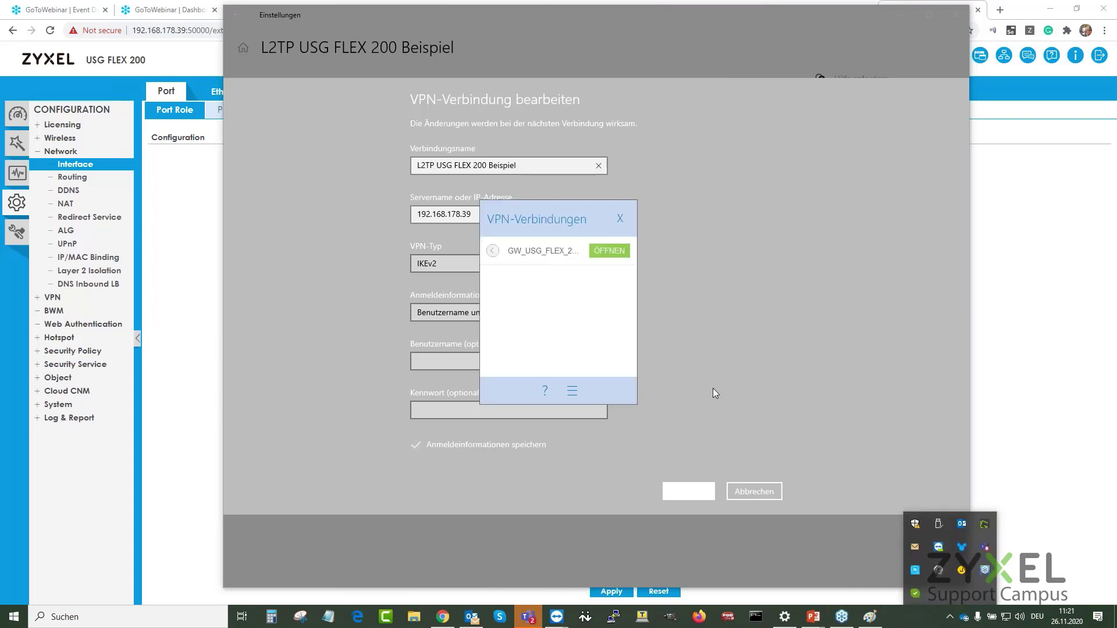
pyautogui.click(573, 397)
# - Add a new VPN gateway under IKE V2 and a new VPN connection beneath that gateway
pyautogui.rightClick(424, 213)
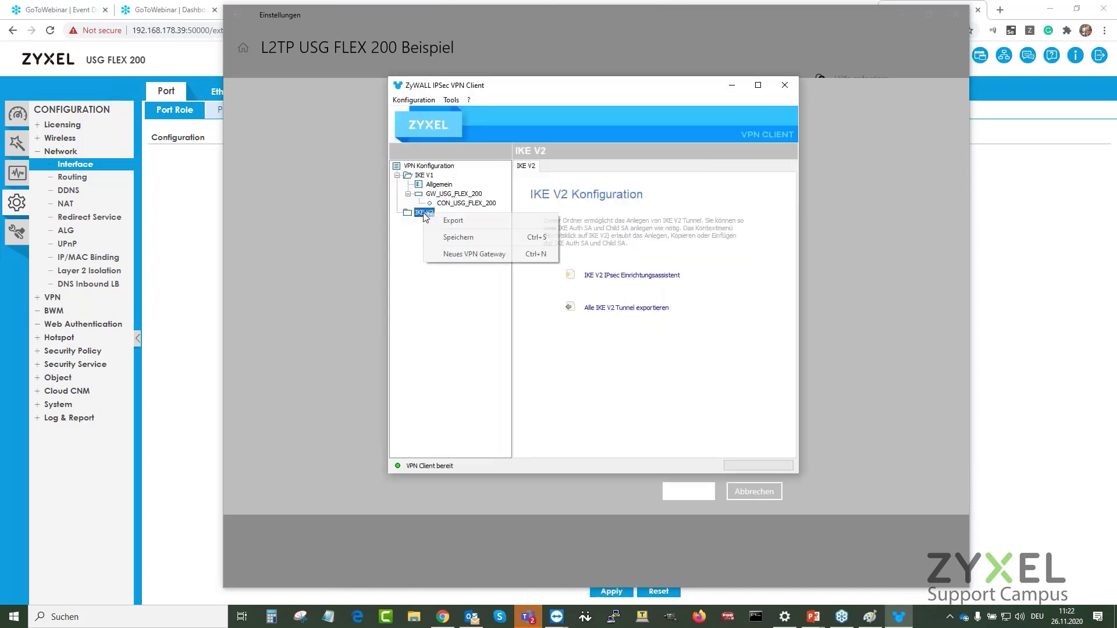
pyautogui.click(474, 254)
pyautogui.rightClick(437, 225)
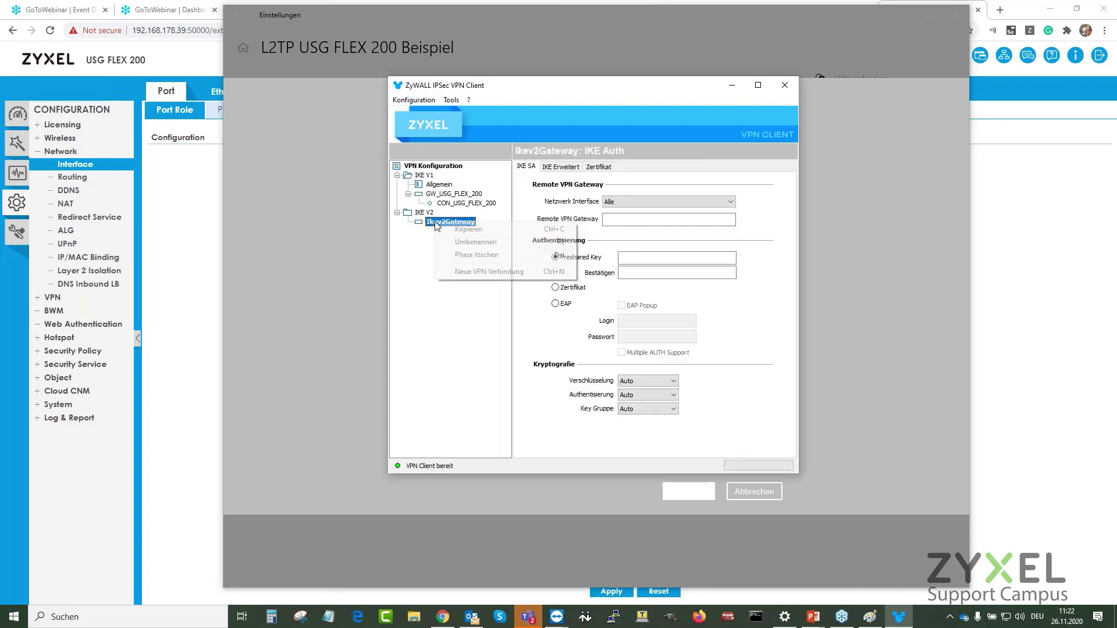
pyautogui.click(465, 271)
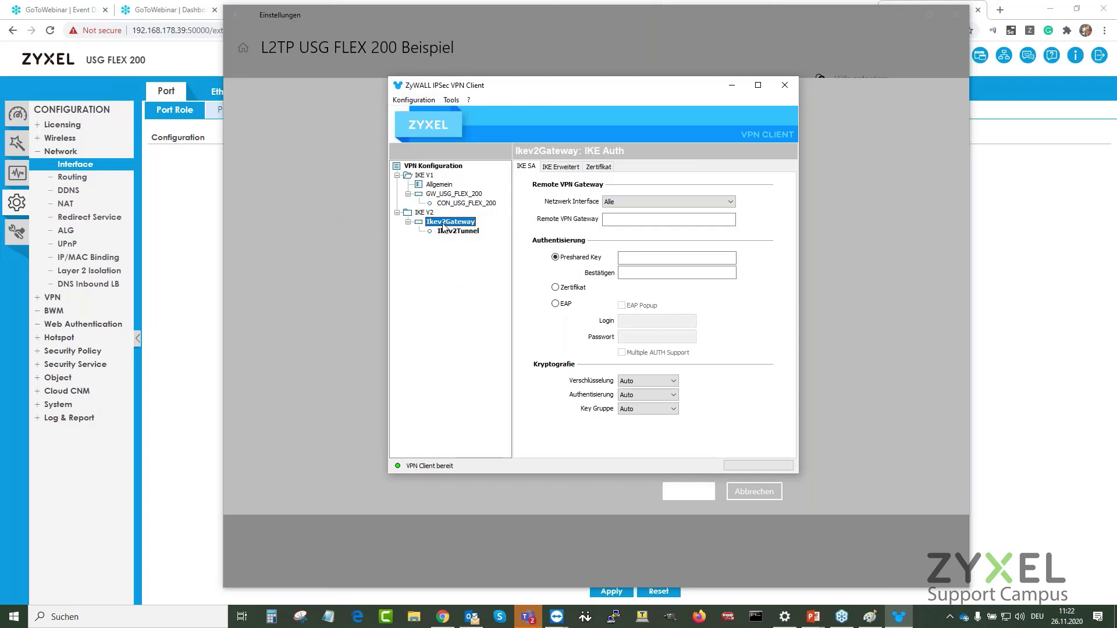
pyautogui.click(640, 258)
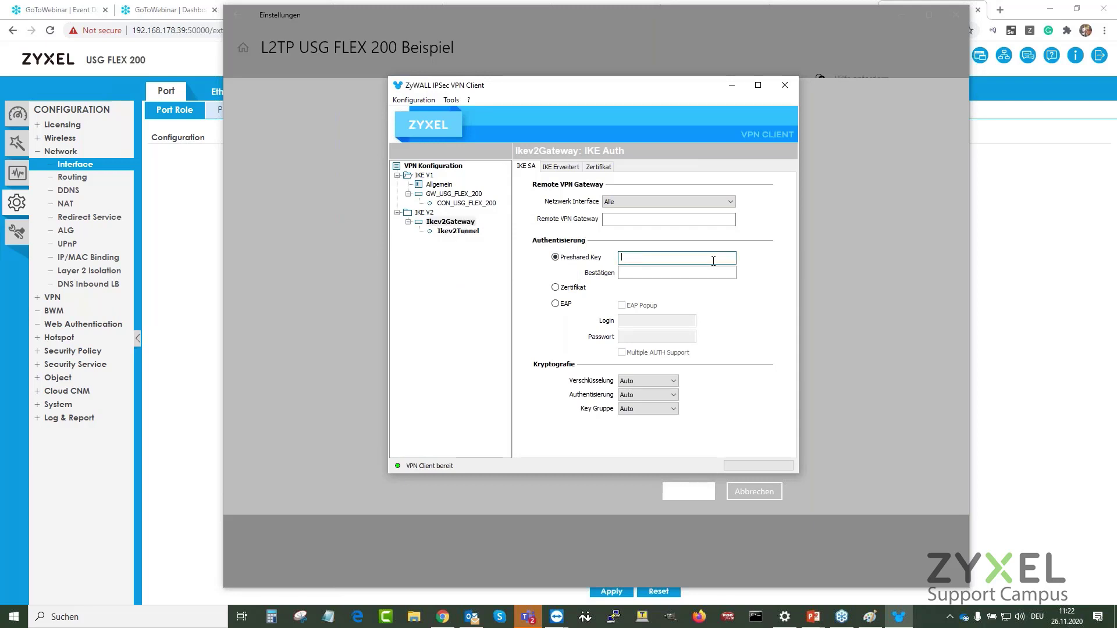
# - Check the VPN types for the L2TP USG FLEX 200 Beispiel connection, keeping IKEv2 selected, then discard the edit and close Windows Settings
pyautogui.click(309, 177)
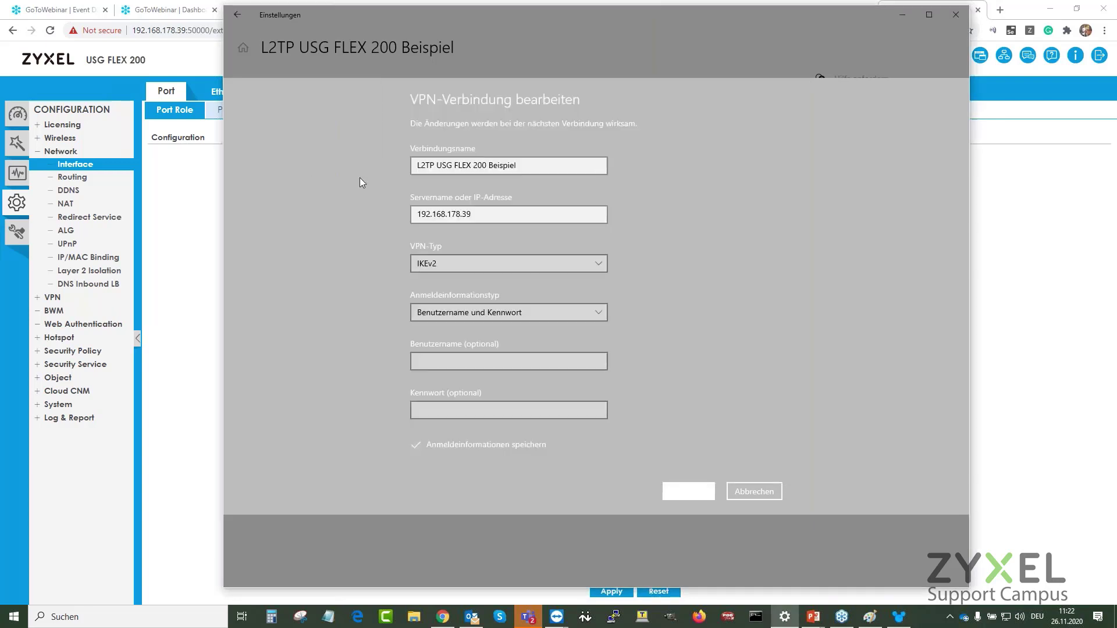
pyautogui.click(470, 263)
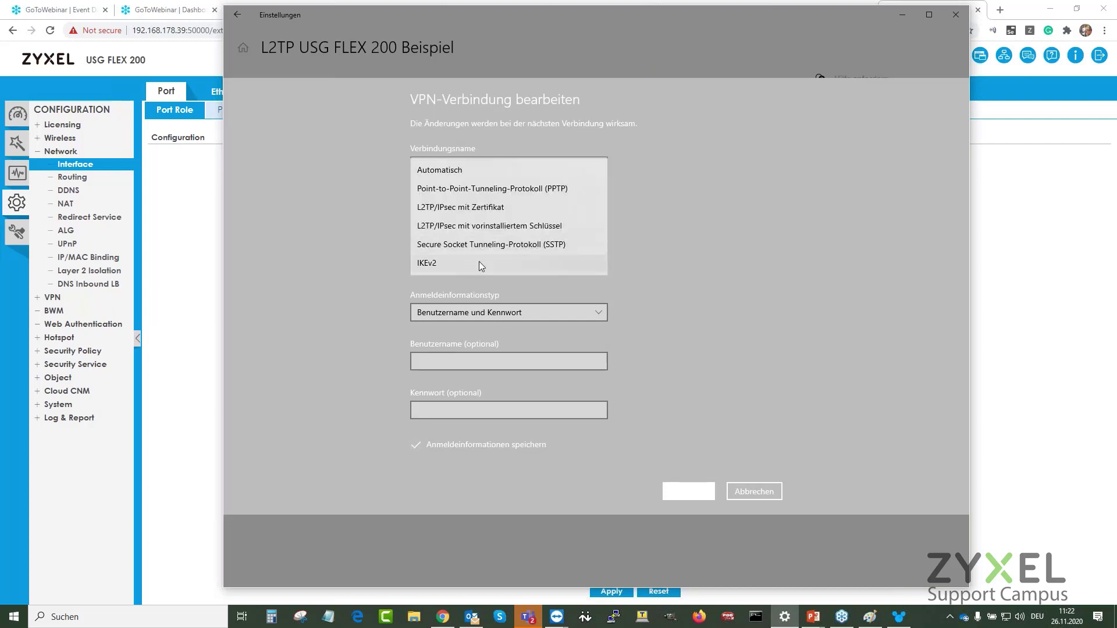
pyautogui.click(498, 267)
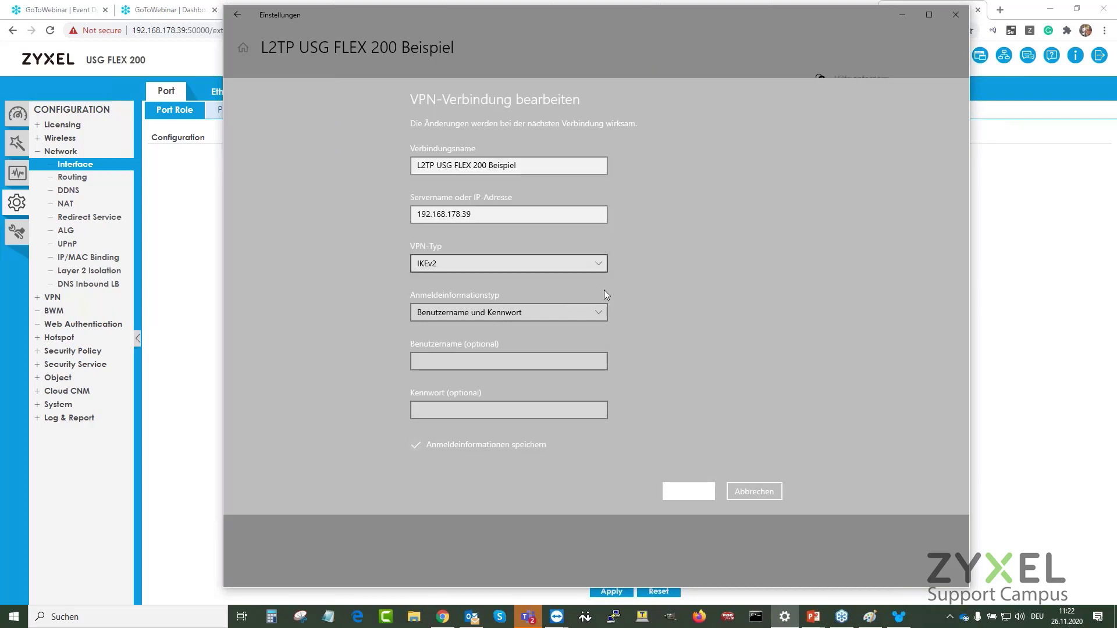
pyautogui.moveTo(839, 18); pyautogui.dragTo(737, 14)
pyautogui.click(649, 489)
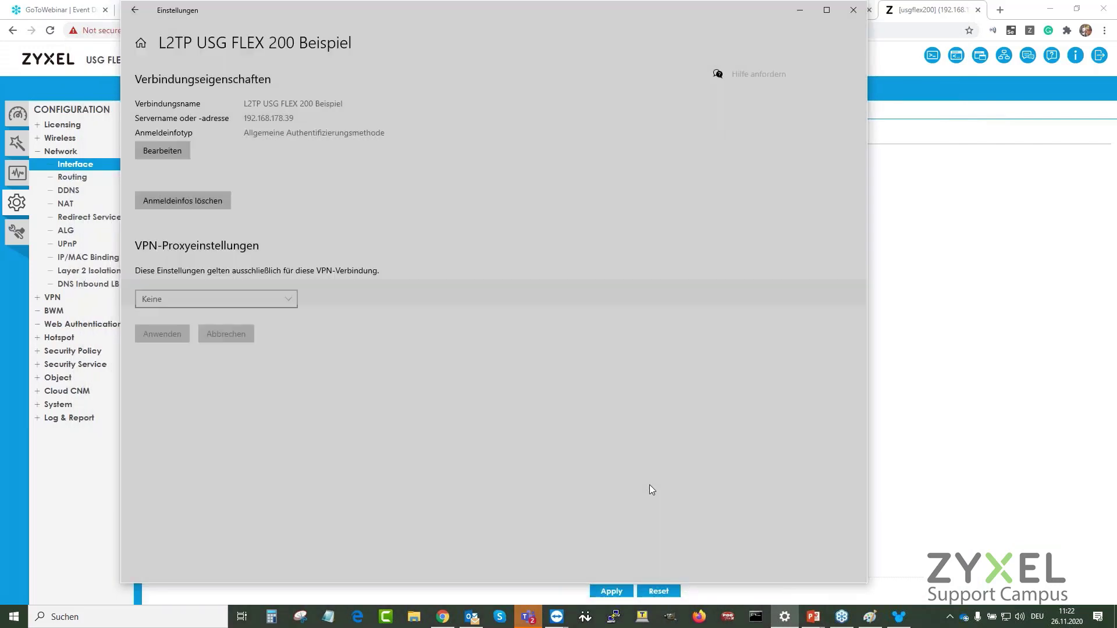
pyautogui.click(861, 17)
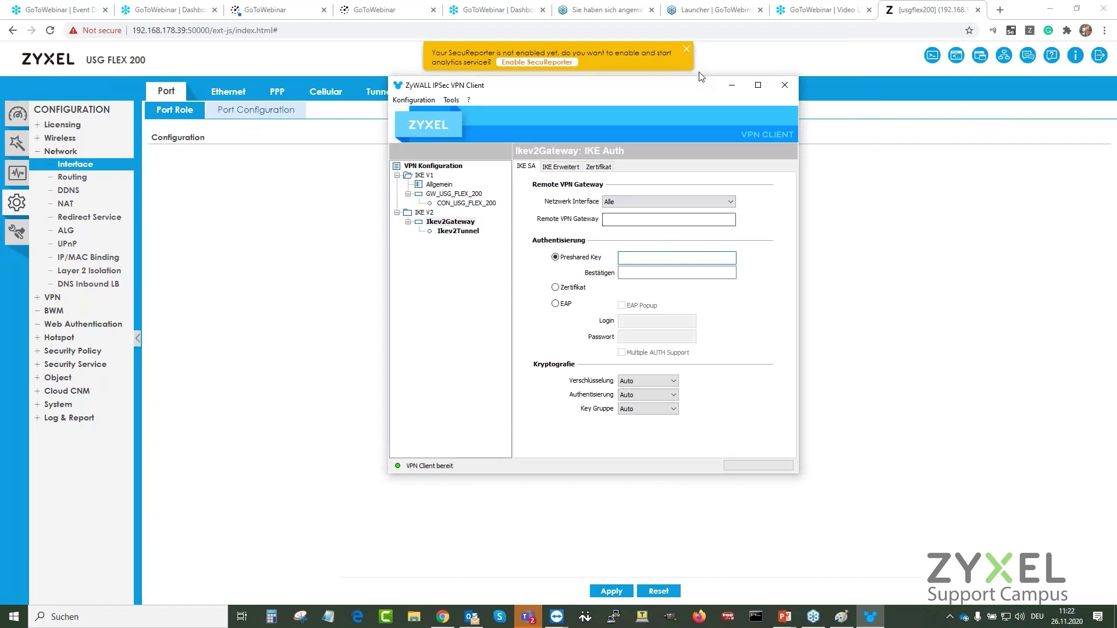
# - Minimize the VPN client and open the Zyxel Support Campus EMEA page, support.zyxel.eu/hc/en-us, in a new browser tab
pyautogui.click(732, 85)
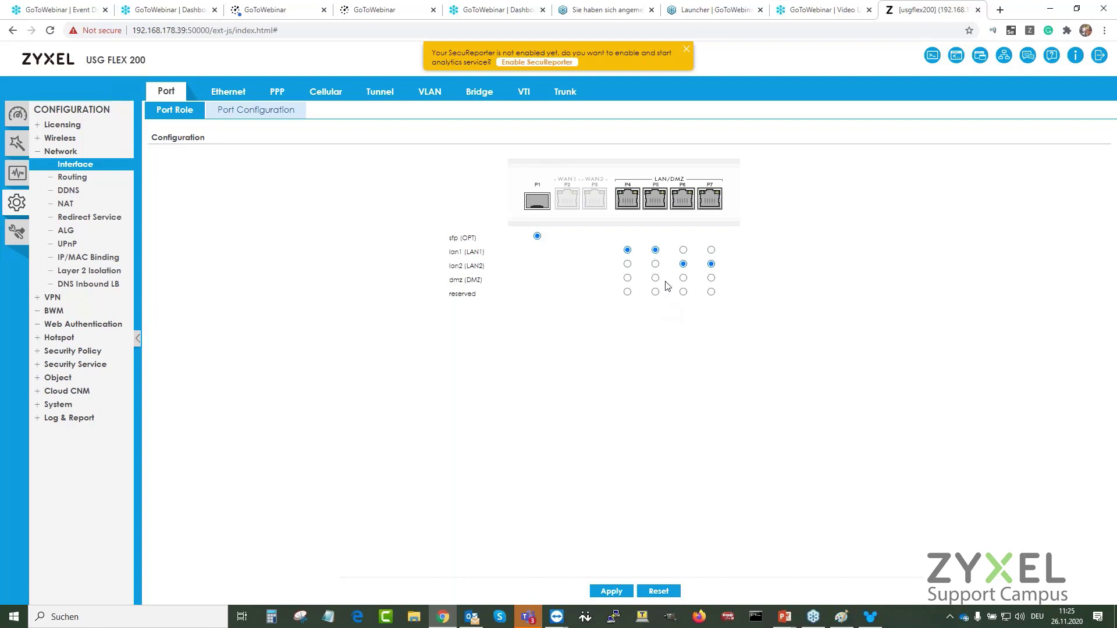
pyautogui.click(1002, 10)
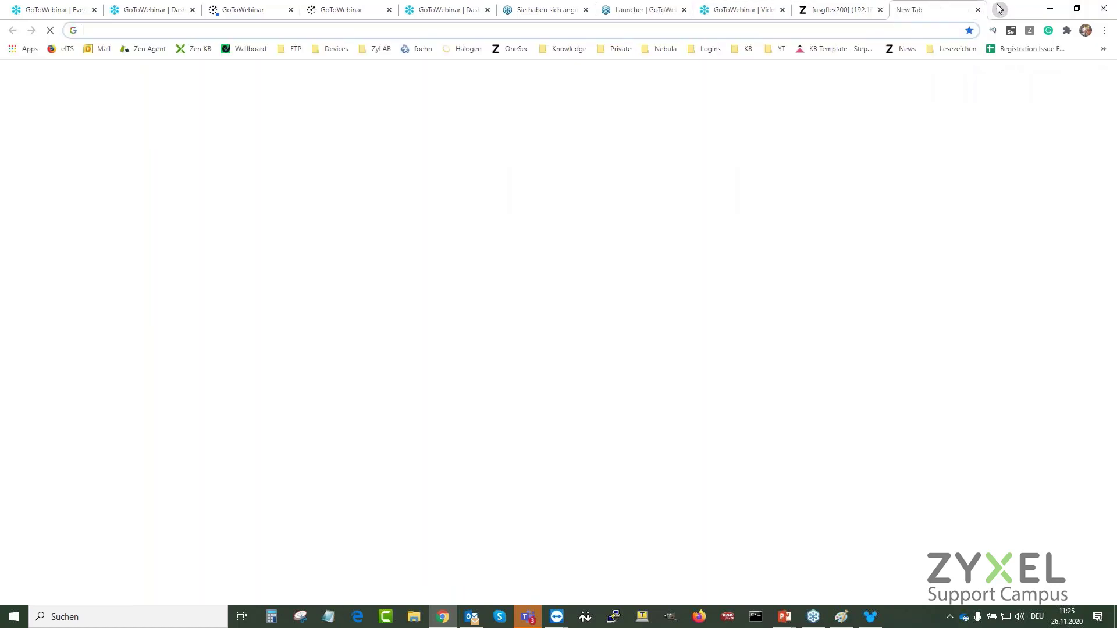
pyautogui.write('support.zyxel.eu')
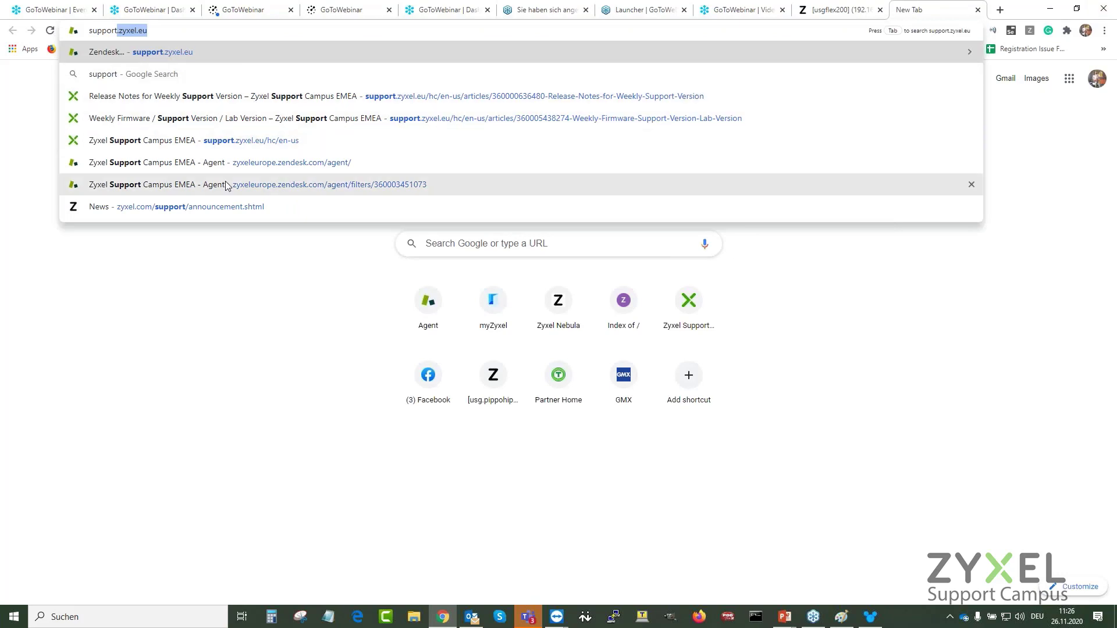
pyautogui.click(239, 141)
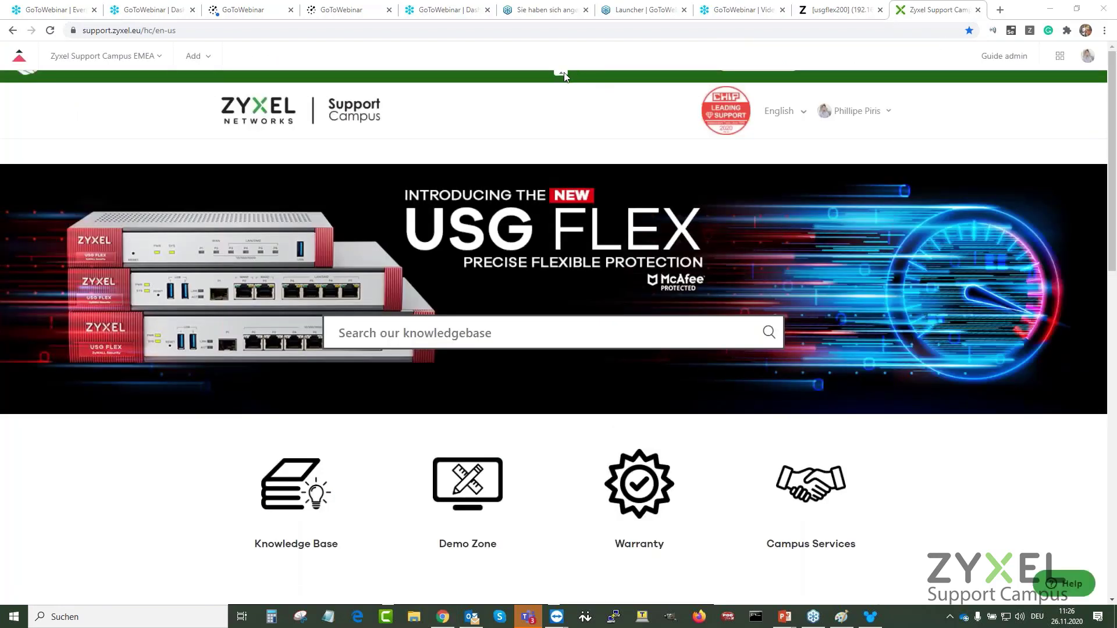
# - Open the web store from the Support Campus banner and view the SecuExtender VPN client licenses under Other Licenses
pyautogui.click(562, 75)
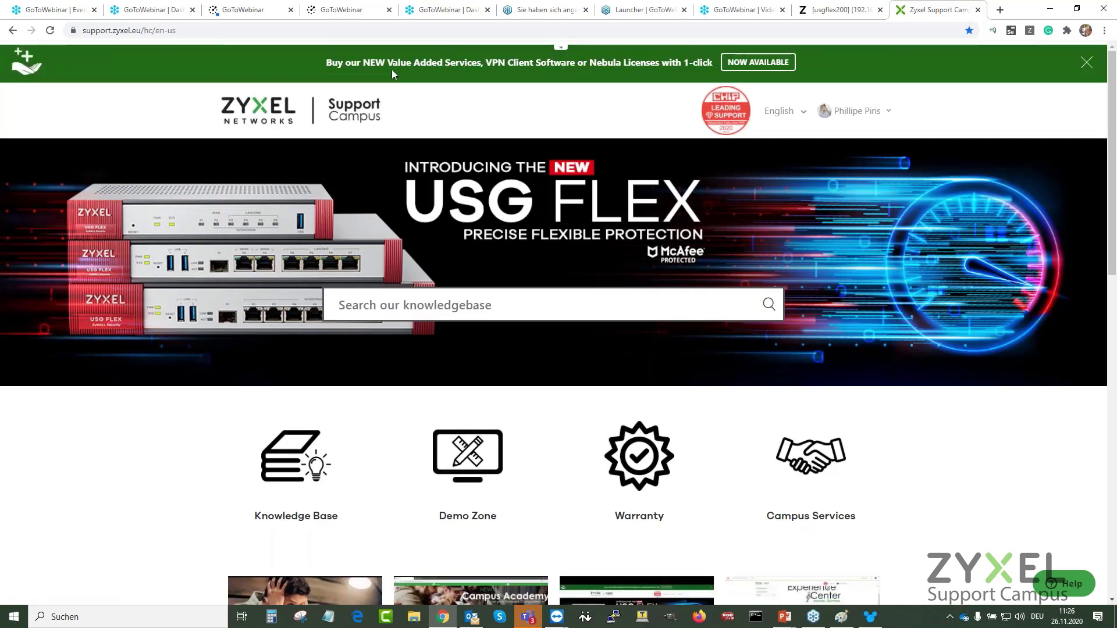
pyautogui.moveTo(327, 60); pyautogui.dragTo(767, 66)
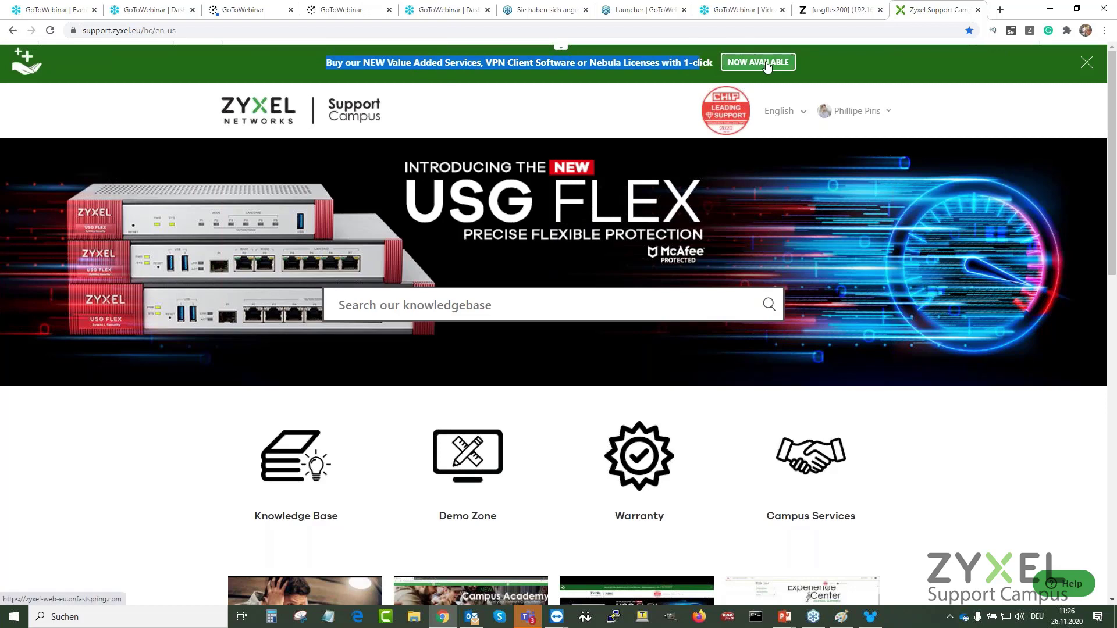
pyautogui.click(767, 66)
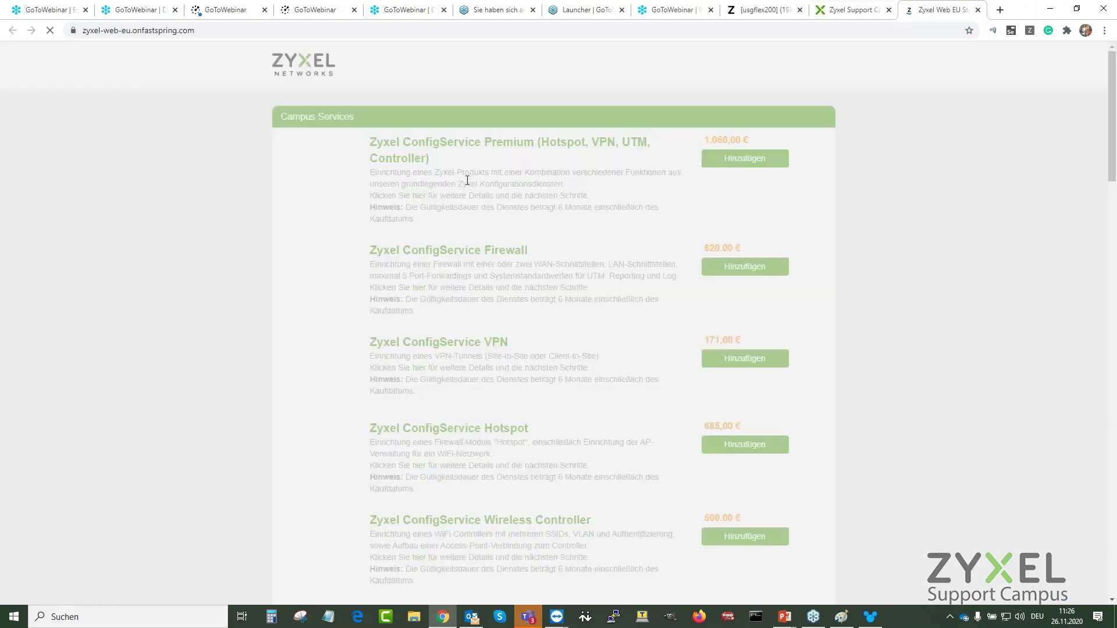
pyautogui.scroll(-9, 503, 219)
pyautogui.scroll(-6, 503, 219)
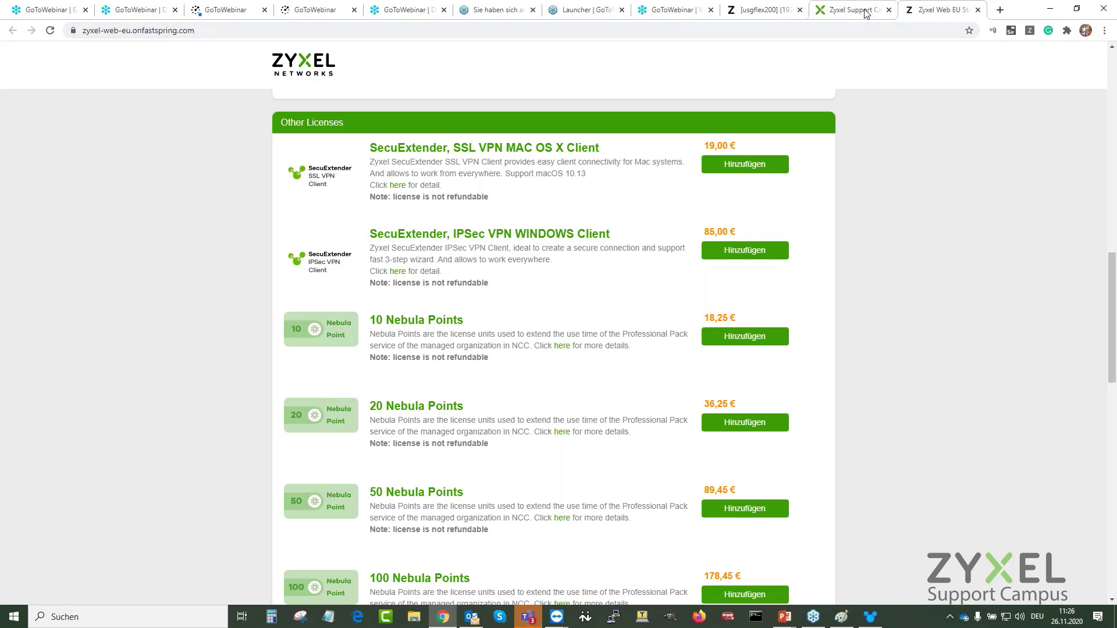
# - Open ftp.zyxel.eu in a new browser tab, search for the USG FLEX entries and open the USG_FLEX_100 folder
pyautogui.click(999, 9)
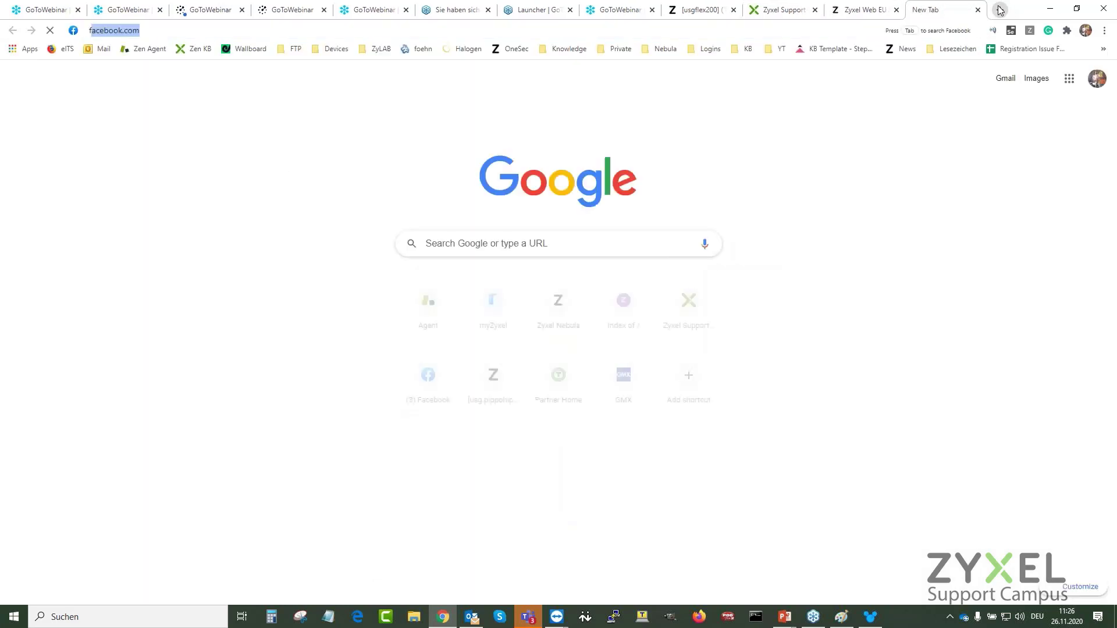
pyautogui.write('ftp.zyxel.eu')
pyautogui.press('Return')
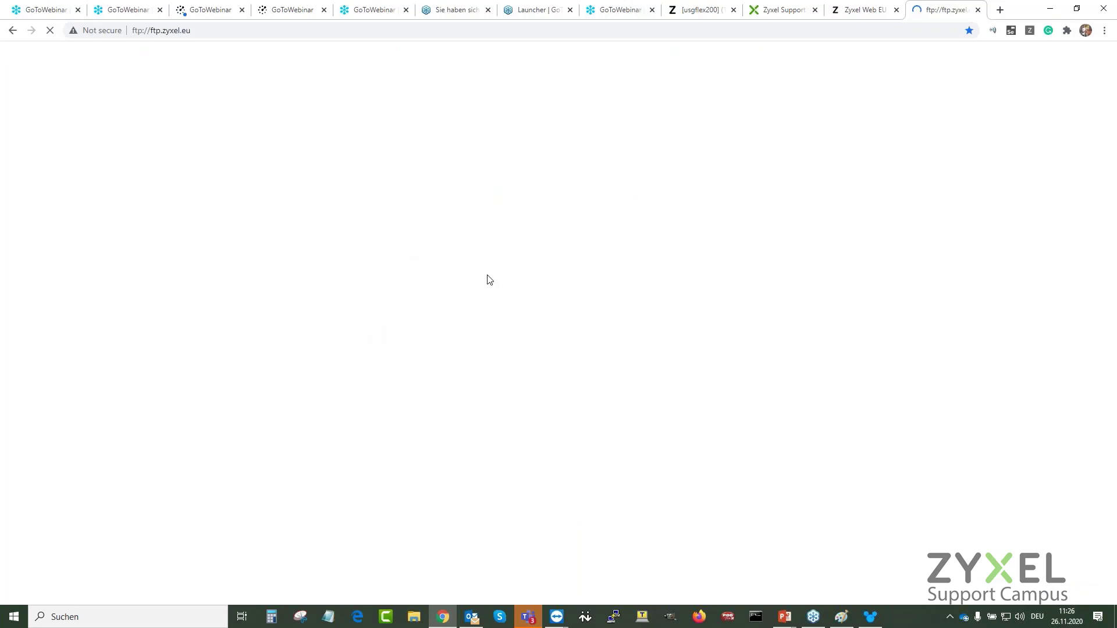
pyautogui.hotkey('ctrl', 'f')
pyautogui.write('us')
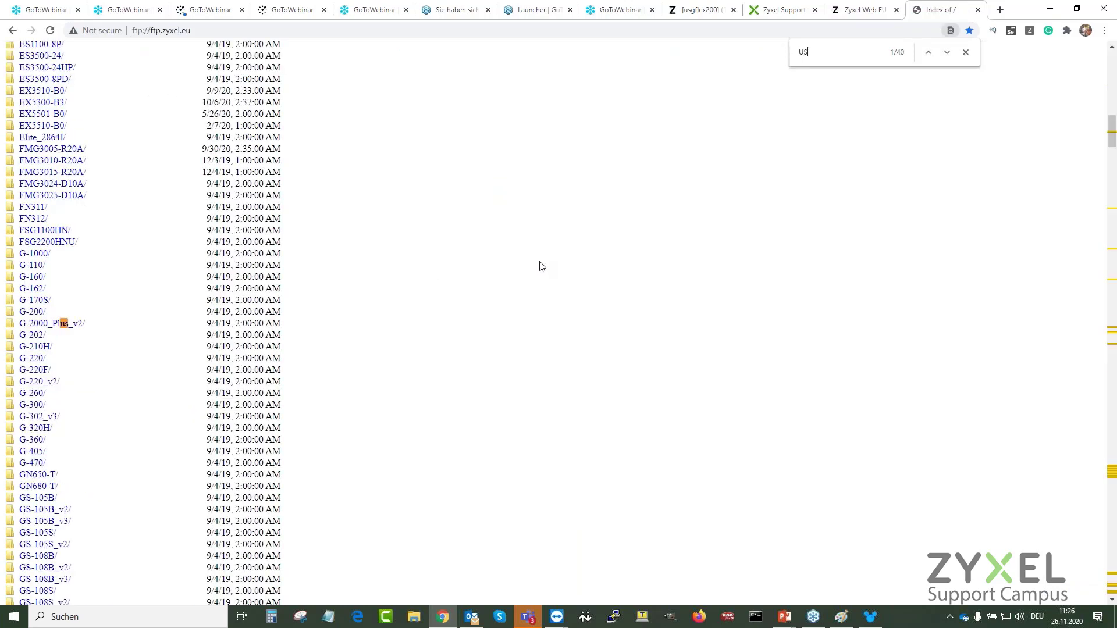
pyautogui.write('G_FELX')
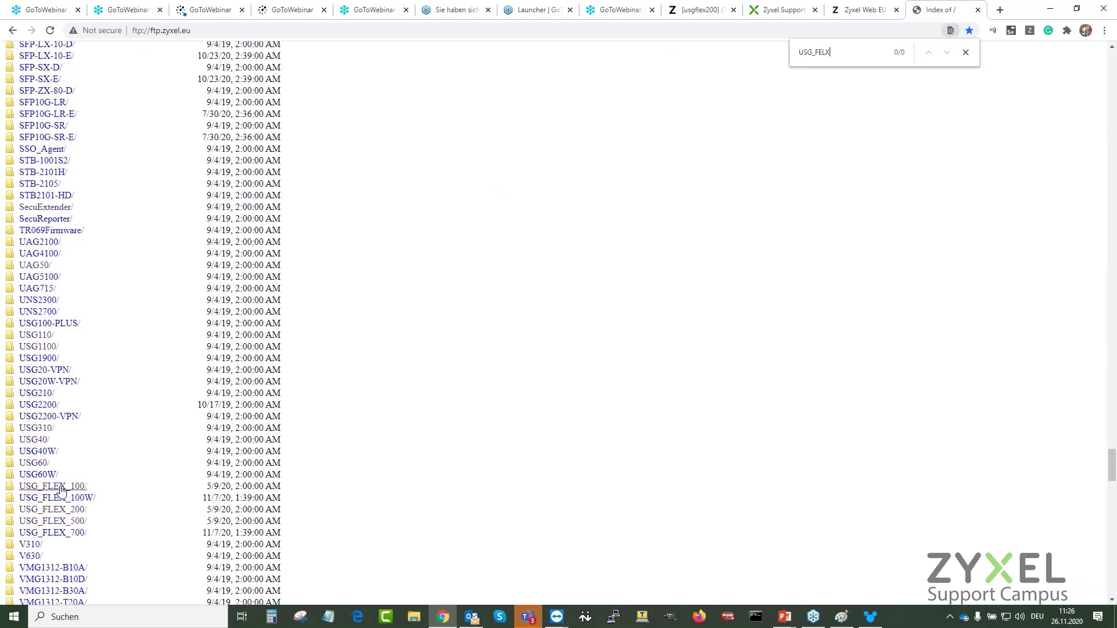
pyautogui.click(61, 490)
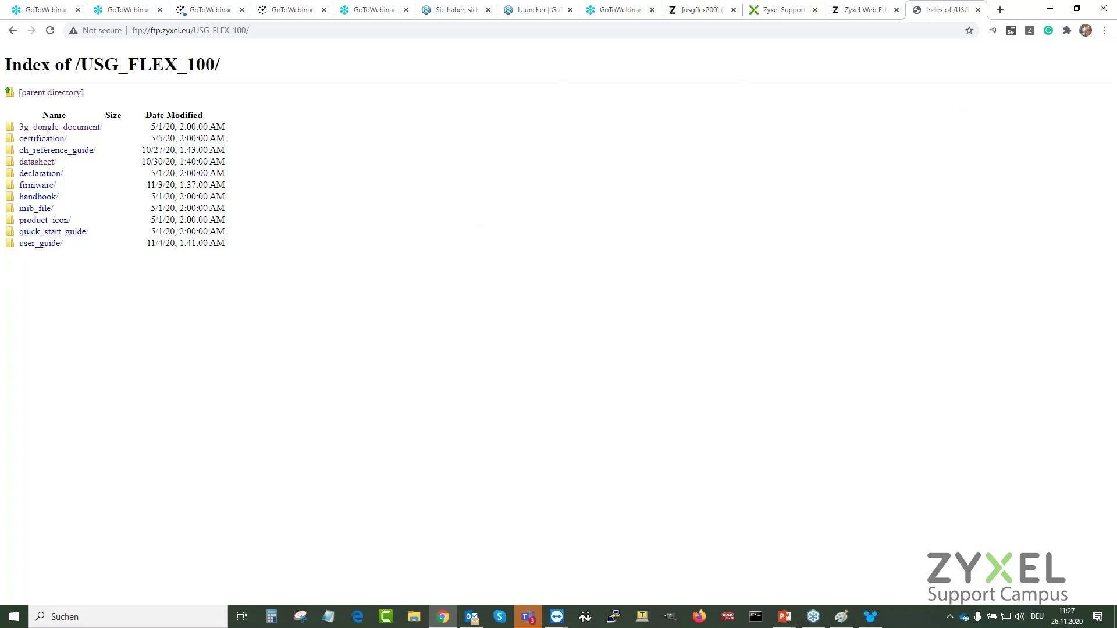
# - Download USG FLEX 100_2.pdf from the datasheet folder of USG_FLEX_100
pyautogui.click(41, 163)
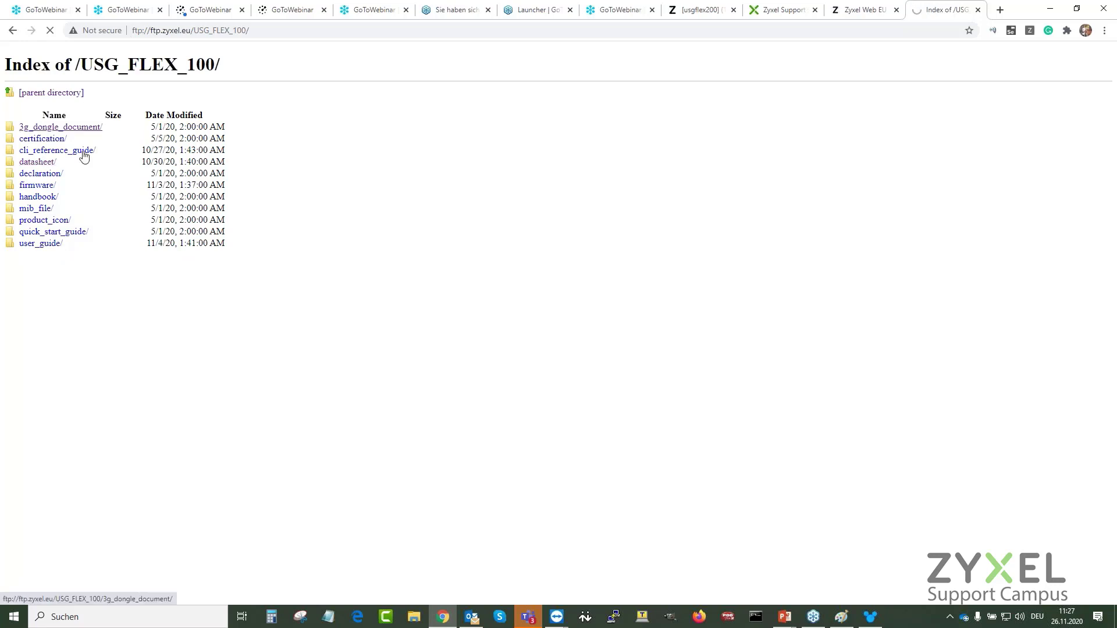
pyautogui.click(24, 168)
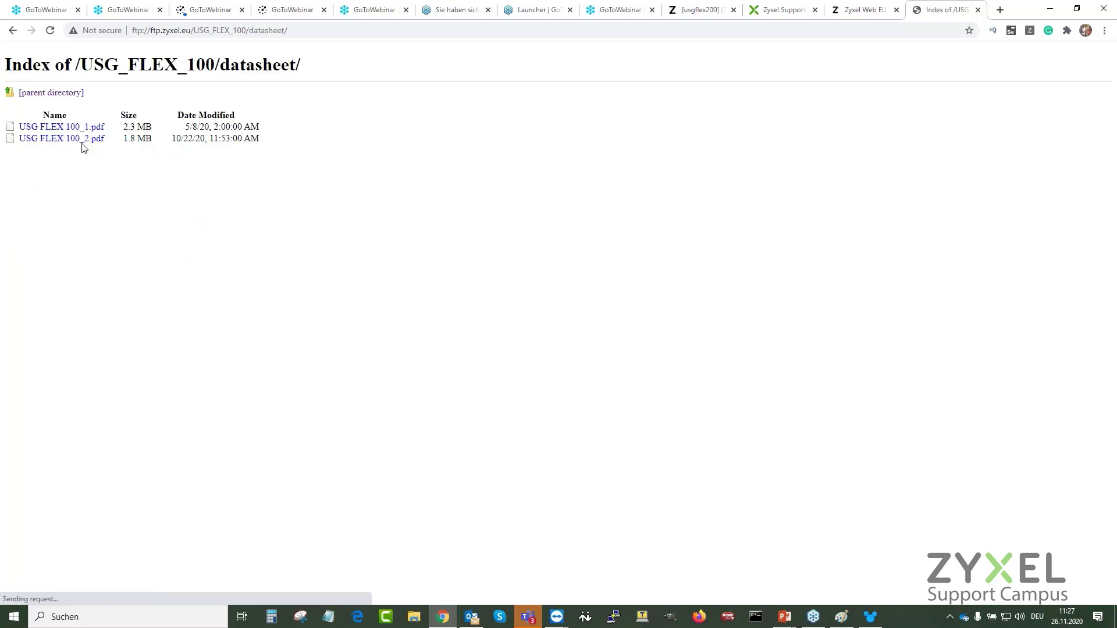
pyautogui.click(82, 140)
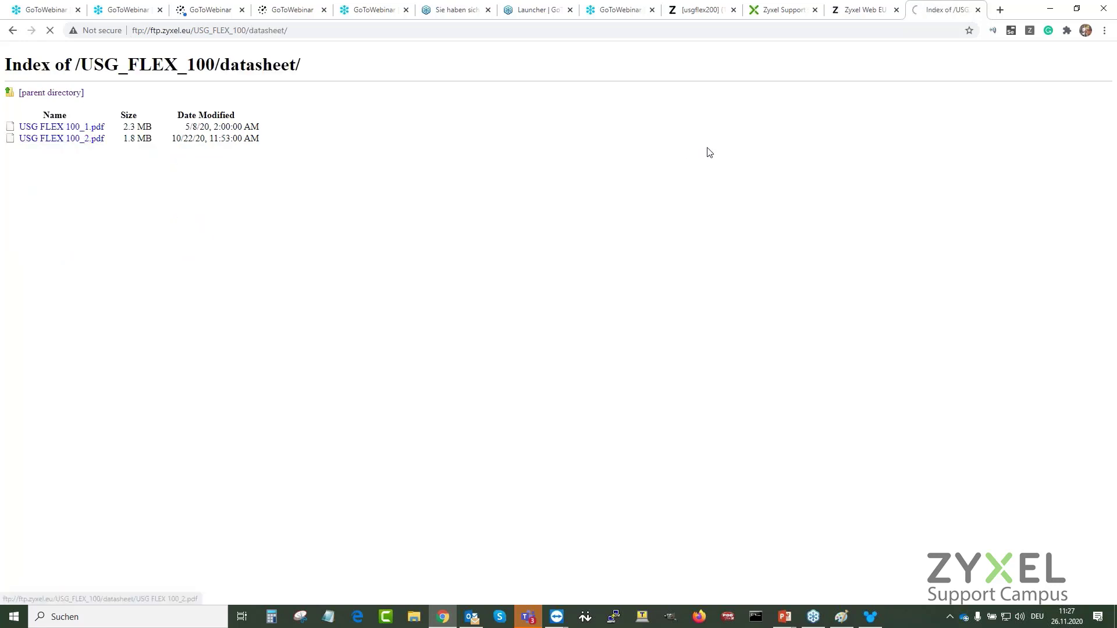
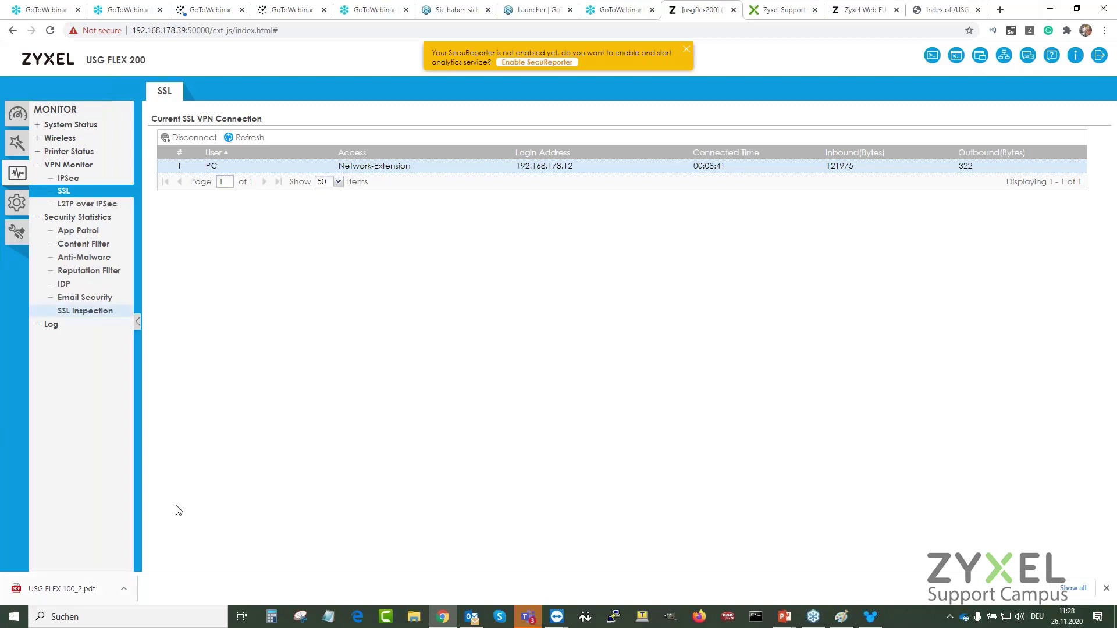
# - Open the downloaded USG FLEX 100_2.pdf and examine the VPN capacity and throughput figures in the Specifications table
pyautogui.click(57, 582)
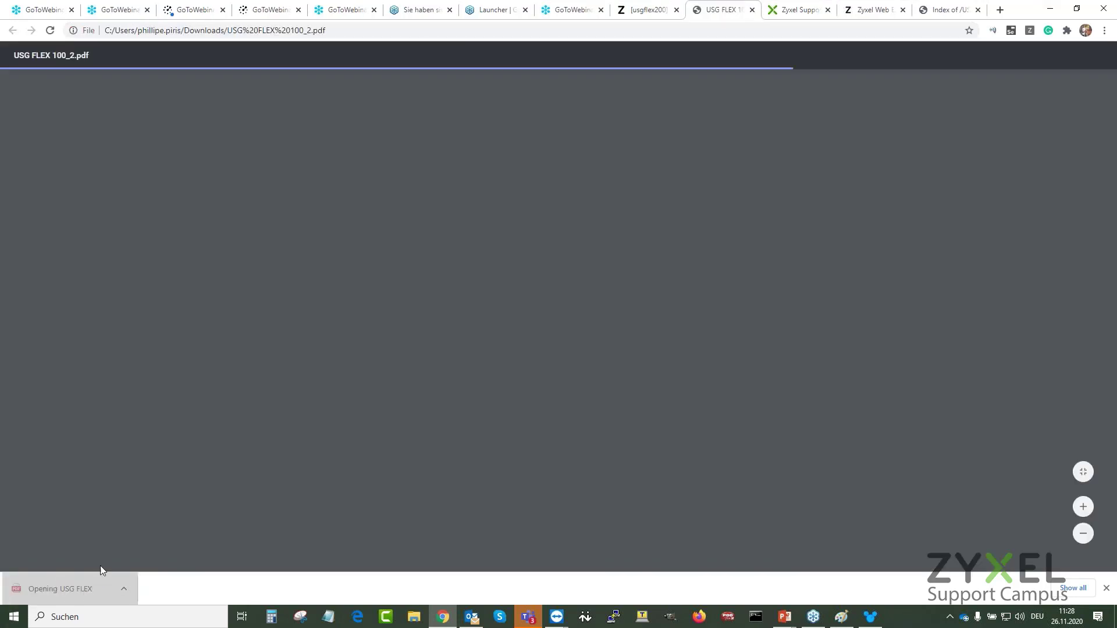
pyautogui.scroll(-20, 589, 317)
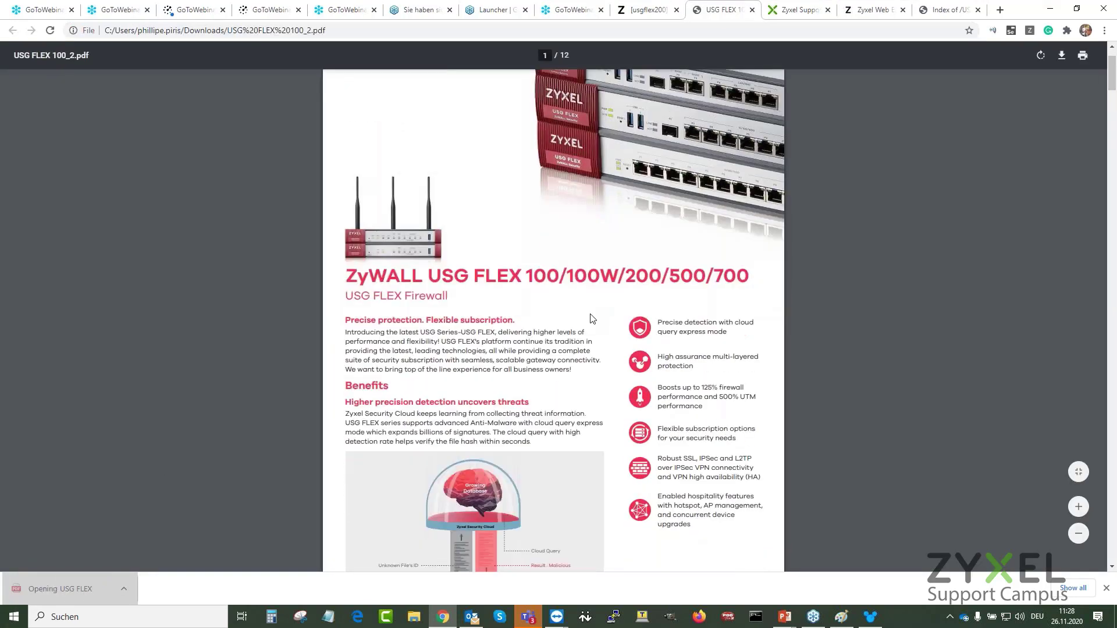
pyautogui.scroll(-18, 590, 313)
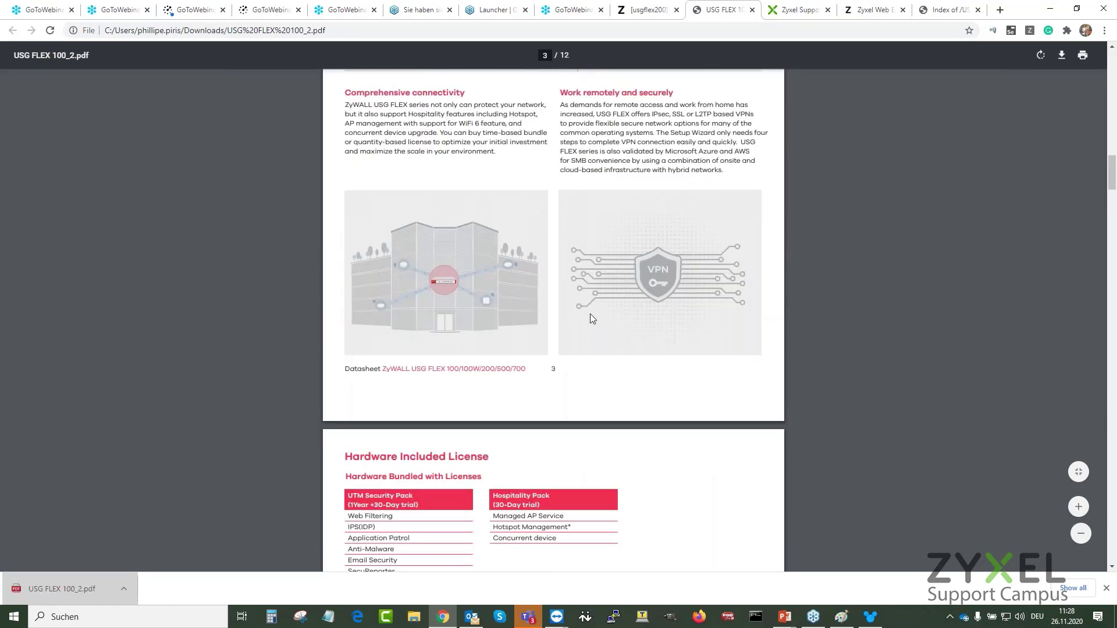
pyautogui.scroll(-5, 597, 311)
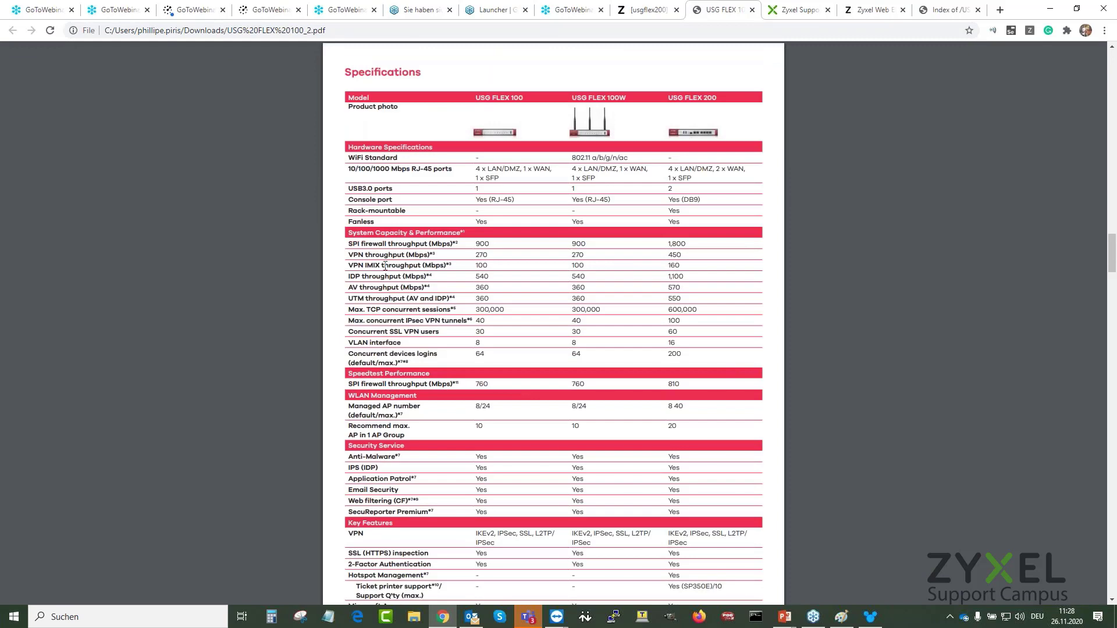
pyautogui.scroll(-1, 507, 378)
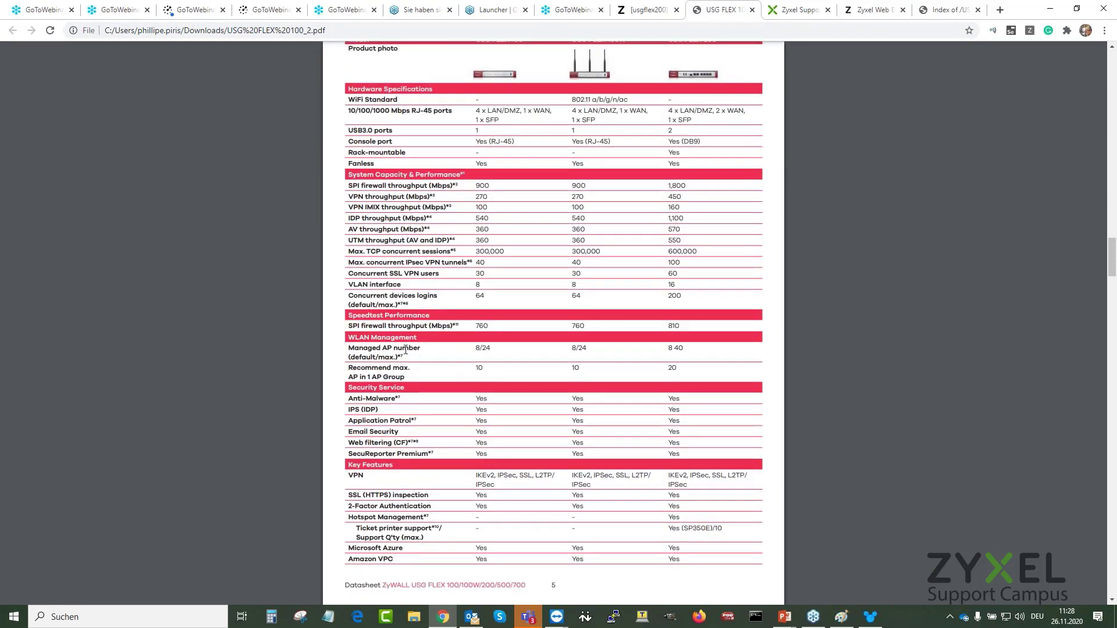
# - Examine the SPI firewall throughput row under Speedtest Performance for the USG FLEX 100, 100W and 200
pyautogui.moveTo(492, 326); pyautogui.dragTo(475, 326)
pyautogui.scroll(1, 458, 300)
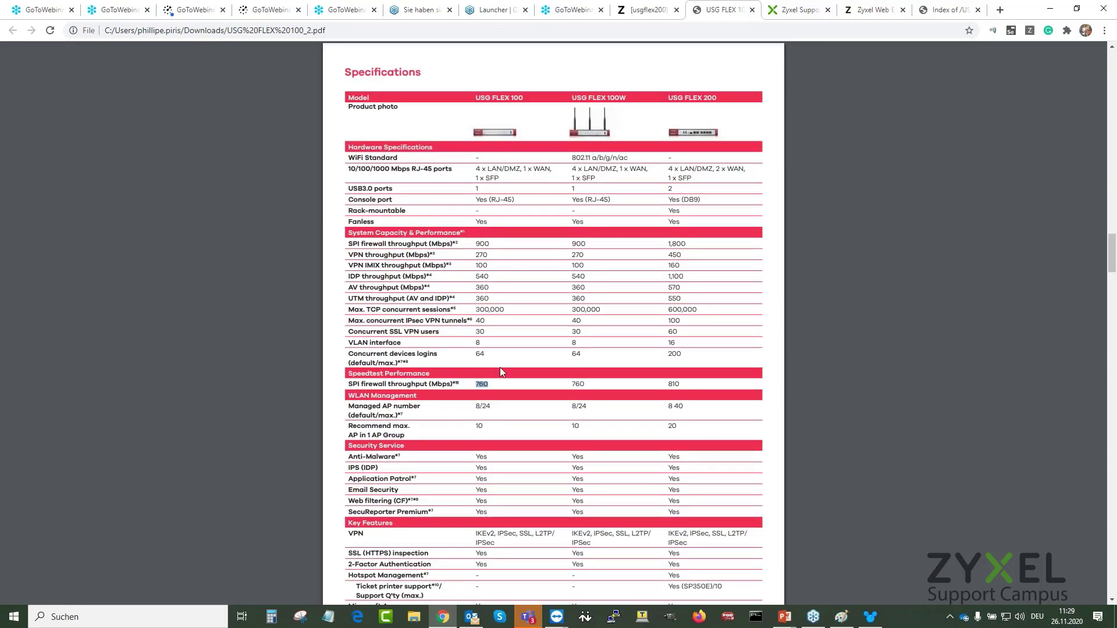
pyautogui.moveTo(347, 384); pyautogui.dragTo(858, 396)
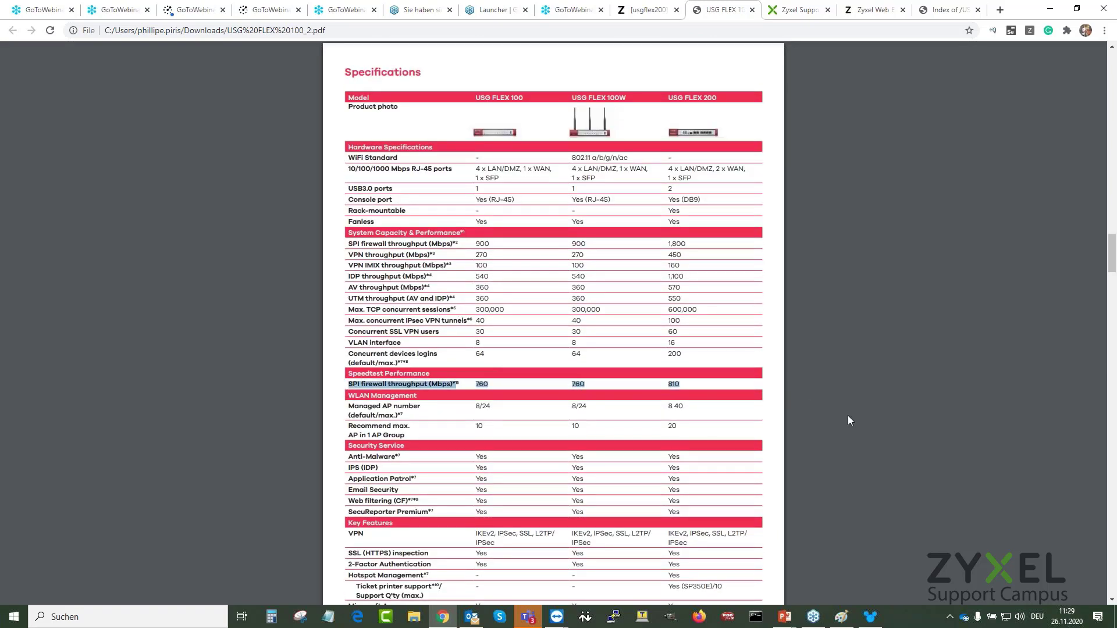
pyautogui.click(505, 383)
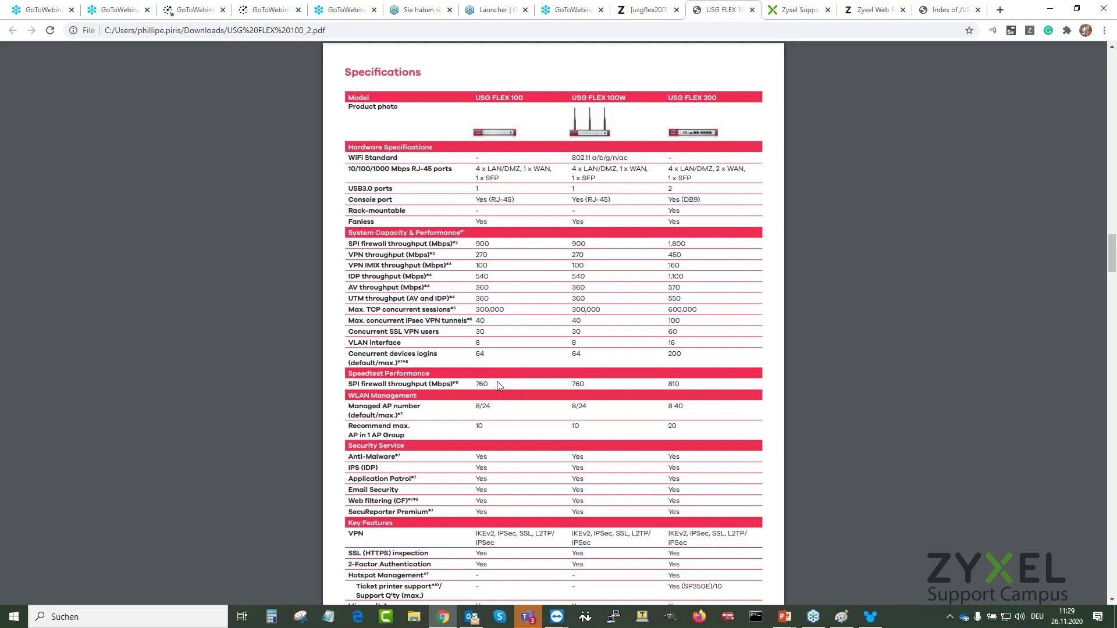
# - Find and read footnote *11 on the Speedtest result below the USG FLEX 500/700 specifications on page 8
pyautogui.scroll(-10, 496, 383)
pyautogui.scroll(-17, 495, 383)
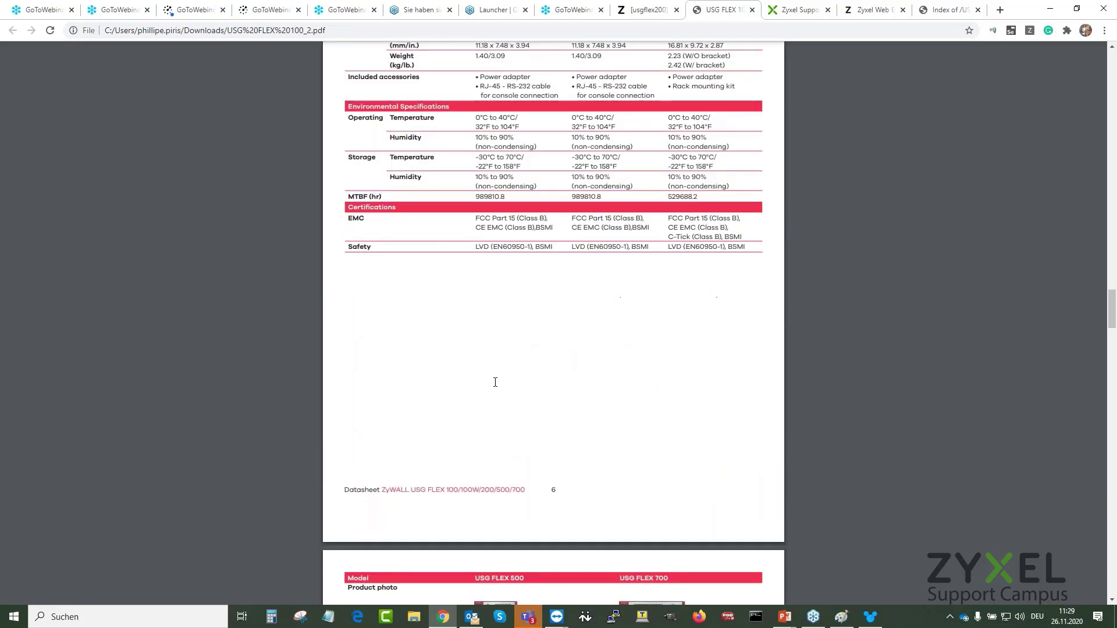
pyautogui.scroll(-11, 487, 389)
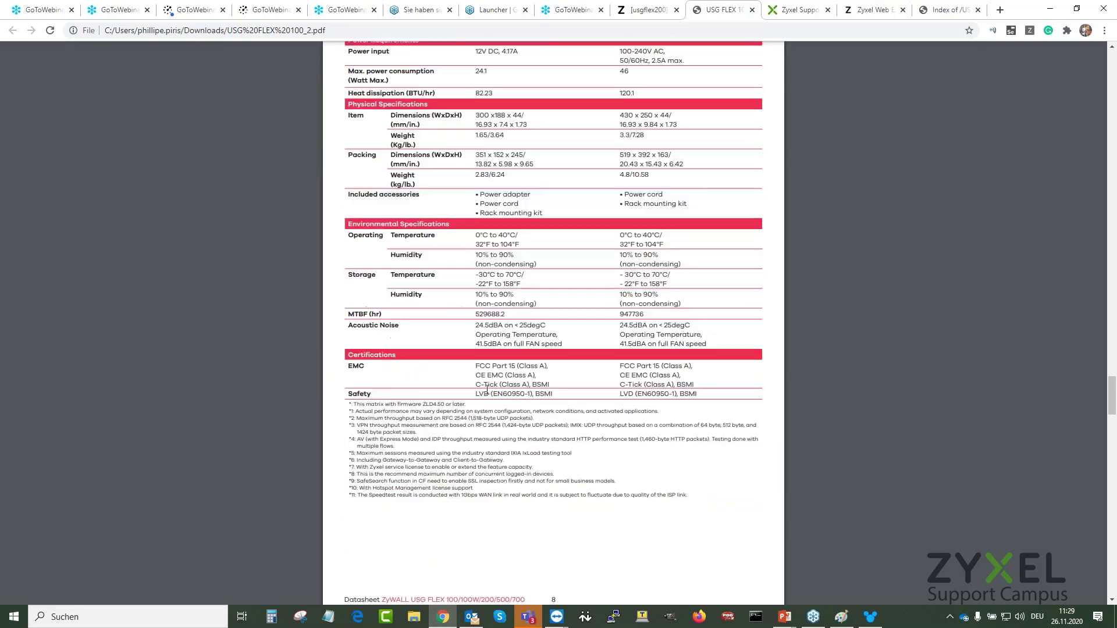
pyautogui.moveTo(365, 194); pyautogui.dragTo(426, 196)
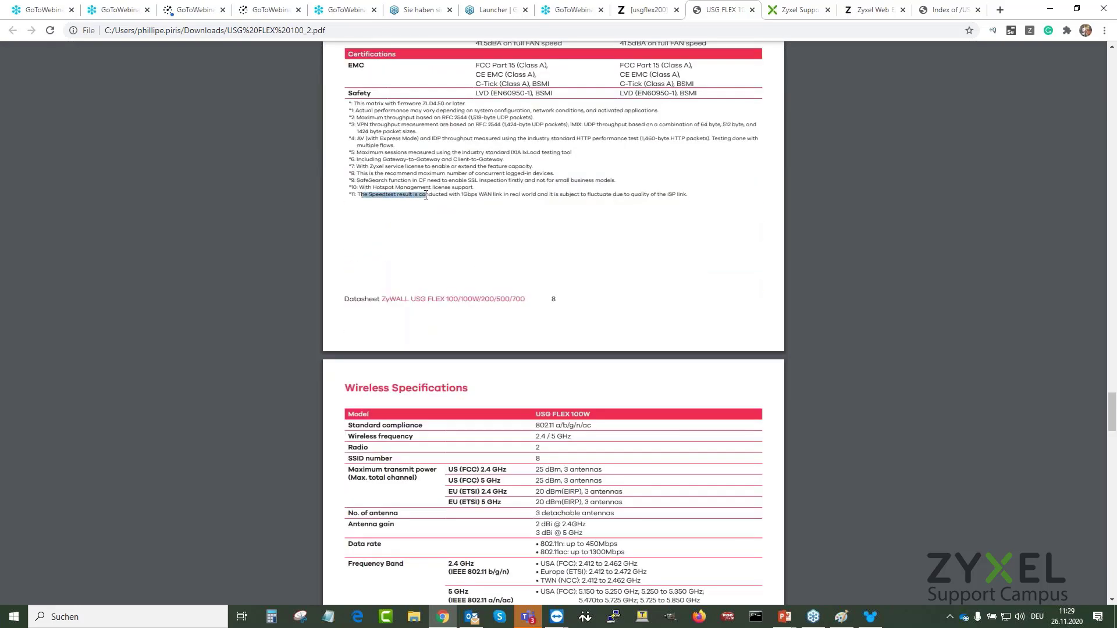
pyautogui.click(454, 199)
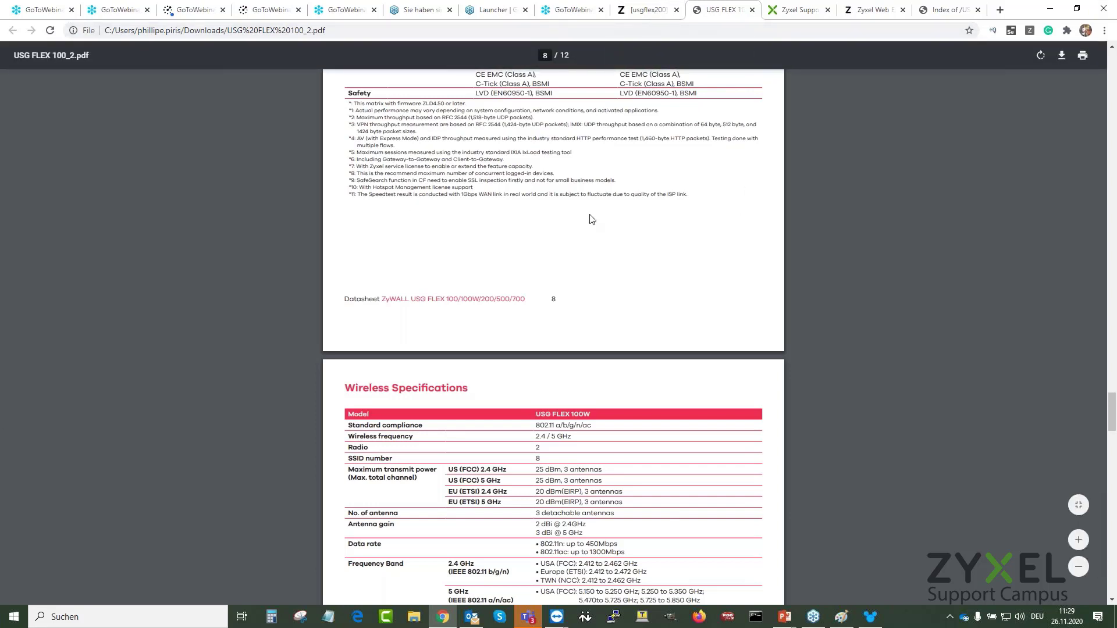
# - Return to the FTP listing in its browser tab and go up to the USG_FLEX_100 folder
pyautogui.scroll(9, 591, 219)
pyautogui.scroll(15, 621, 189)
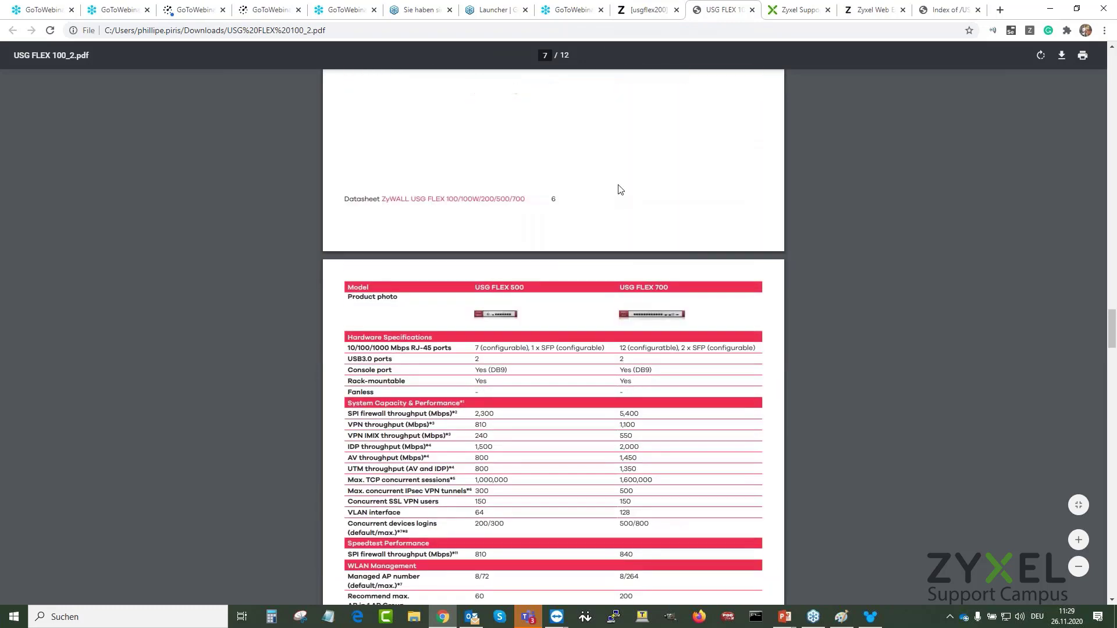
pyautogui.click(638, 8)
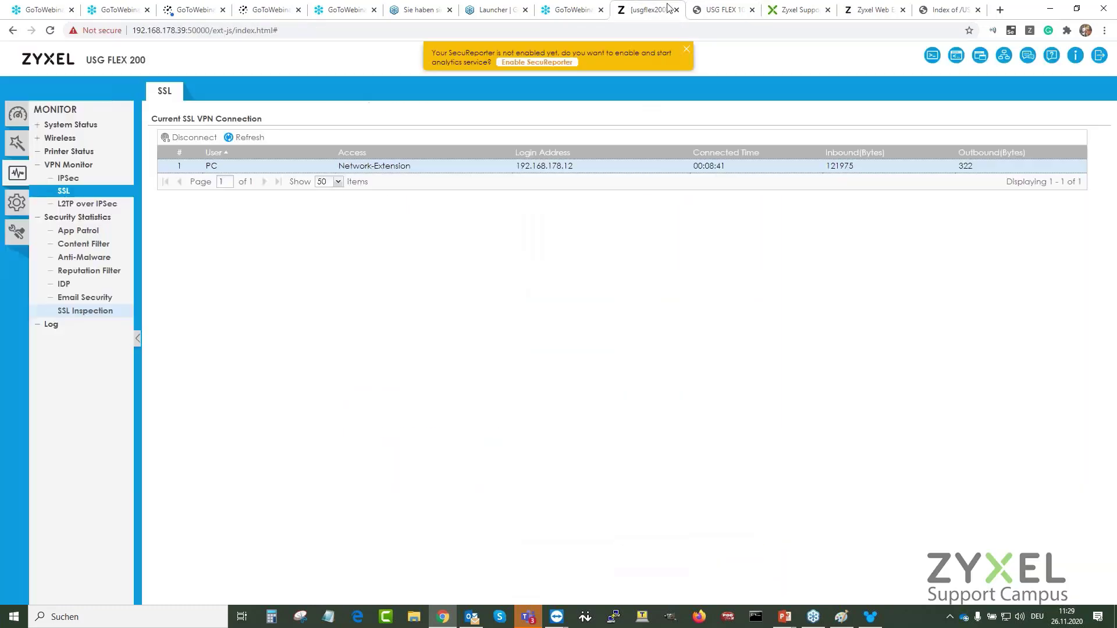
pyautogui.click(858, 9)
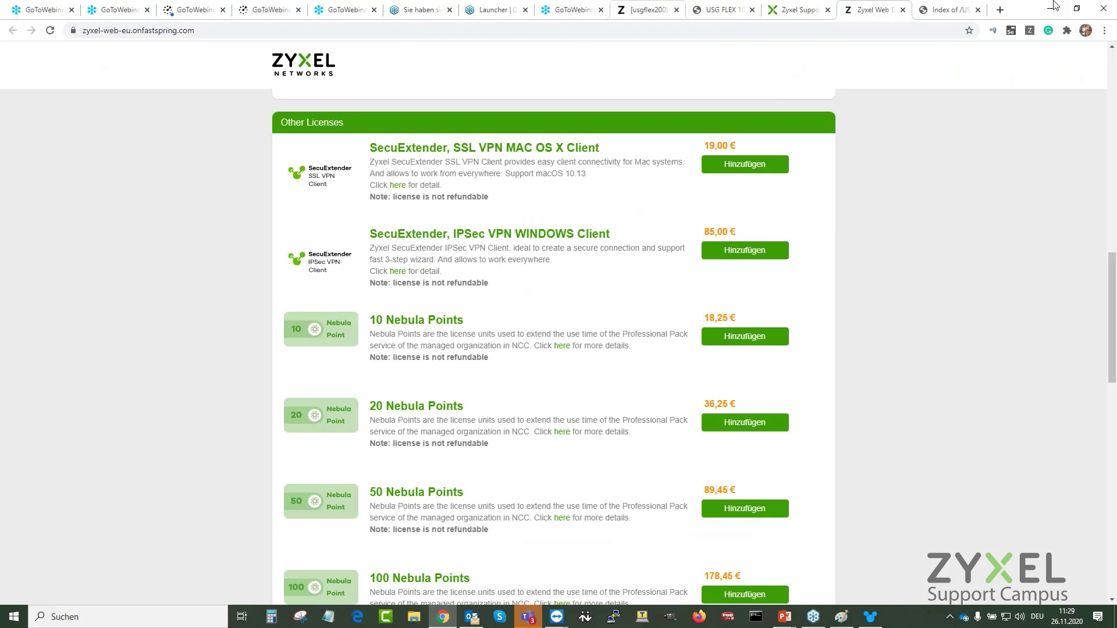
pyautogui.click(945, 9)
pyautogui.click(39, 97)
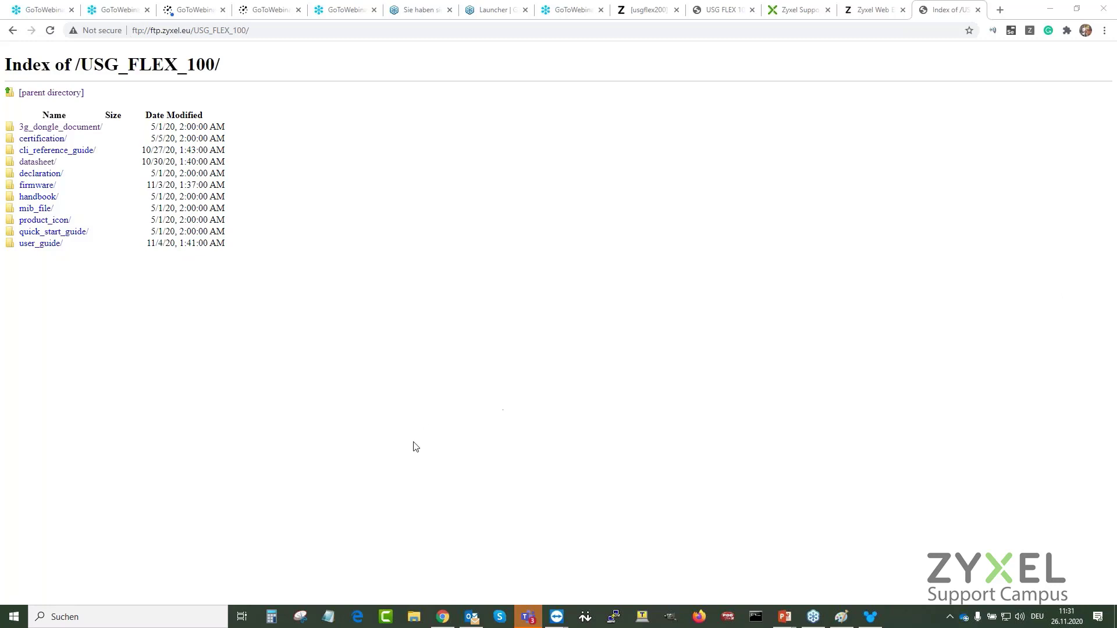
# - Switch to the USG FLEX 200 web interface and view the current IPSec security associations in the VPN Monitor
pyautogui.click(728, 82)
pyautogui.rightClick(657, 98)
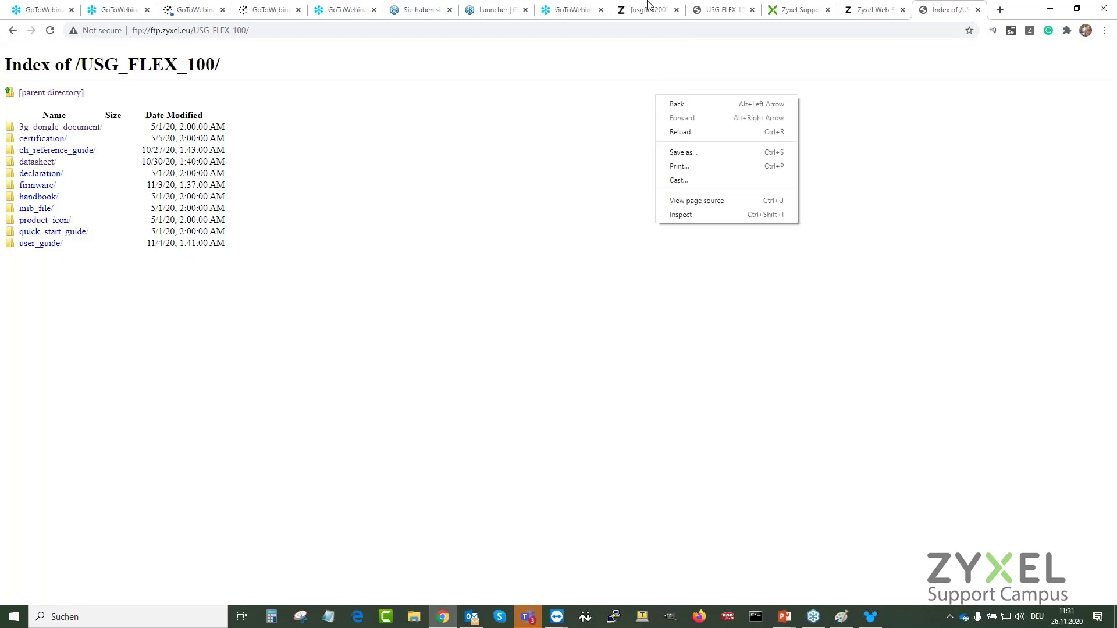
pyautogui.click(648, 8)
pyautogui.click(68, 177)
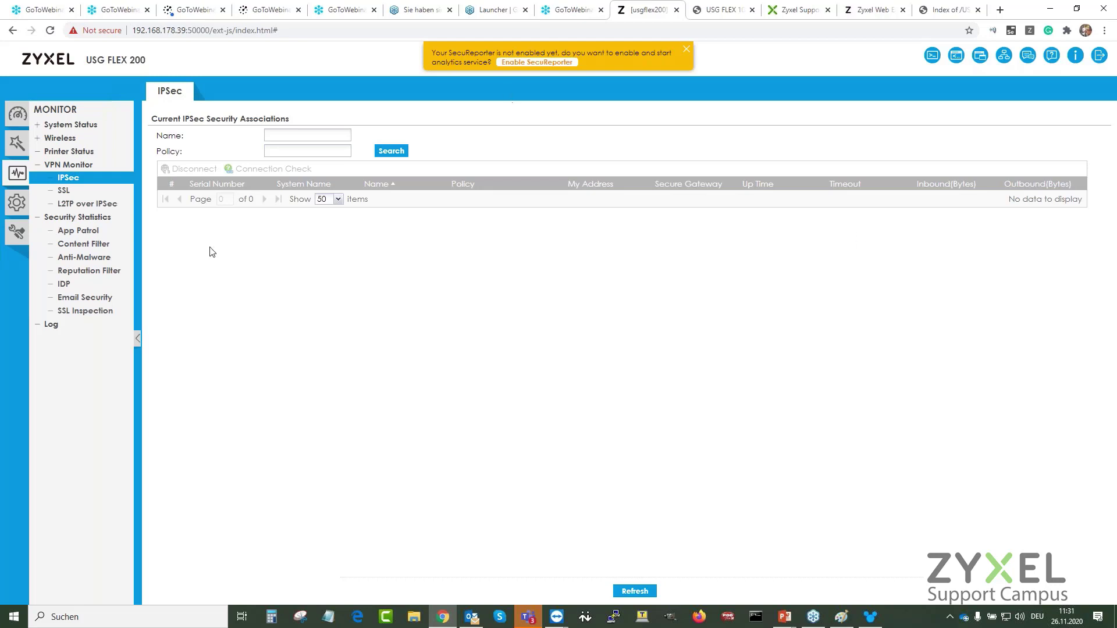
# - Refresh the L2TP over IPSec session list to check the mobile client's session, and view the IPSec security associations again
pyautogui.click(105, 203)
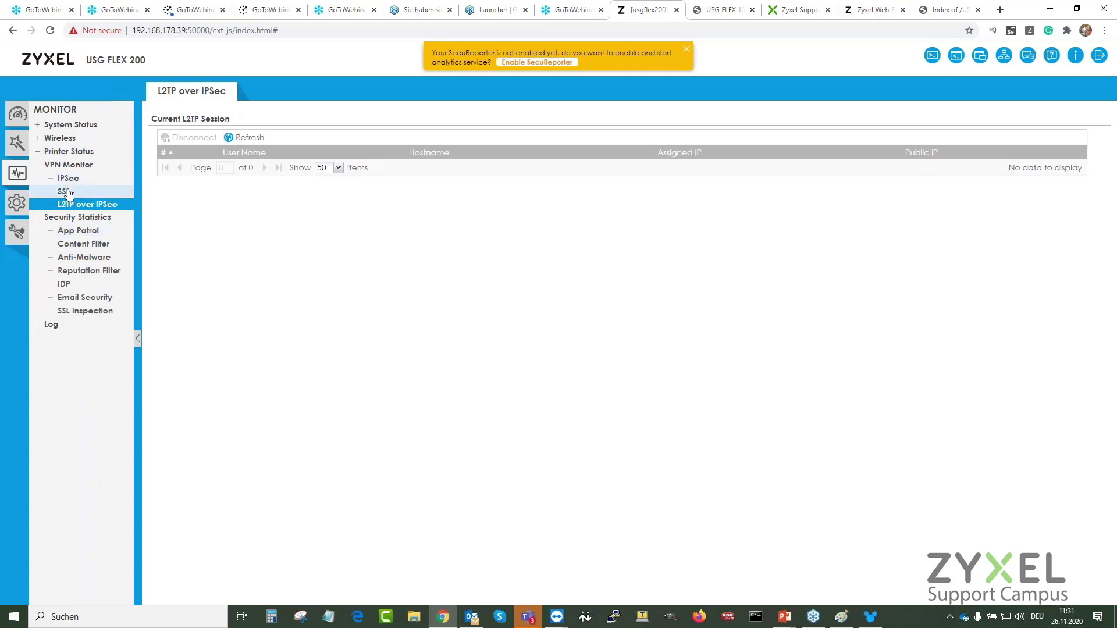
pyautogui.click(246, 138)
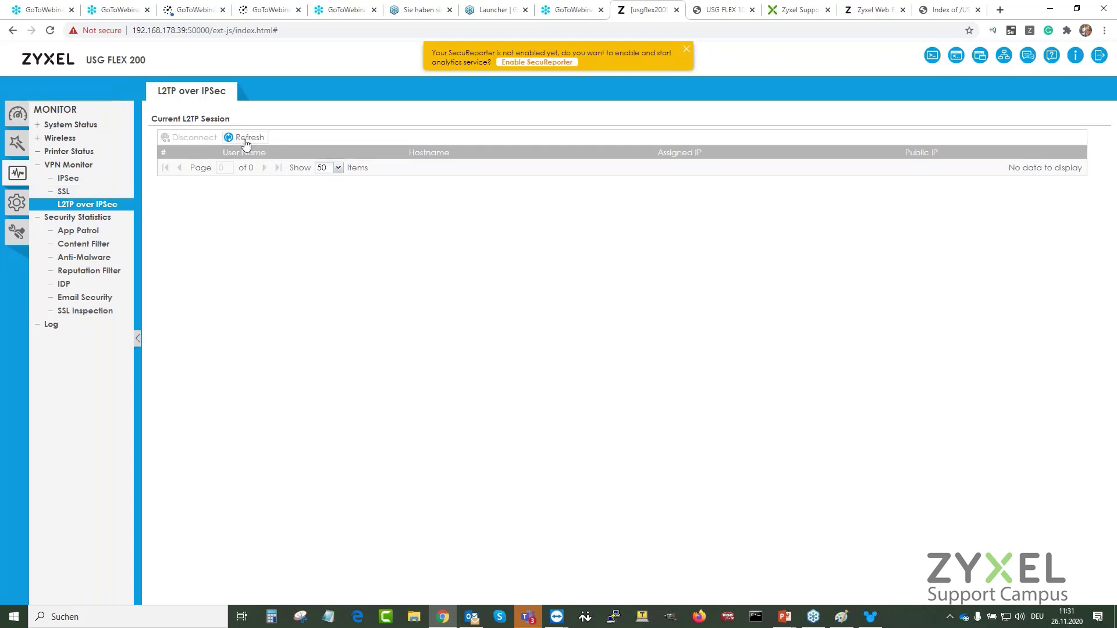
pyautogui.click(247, 140)
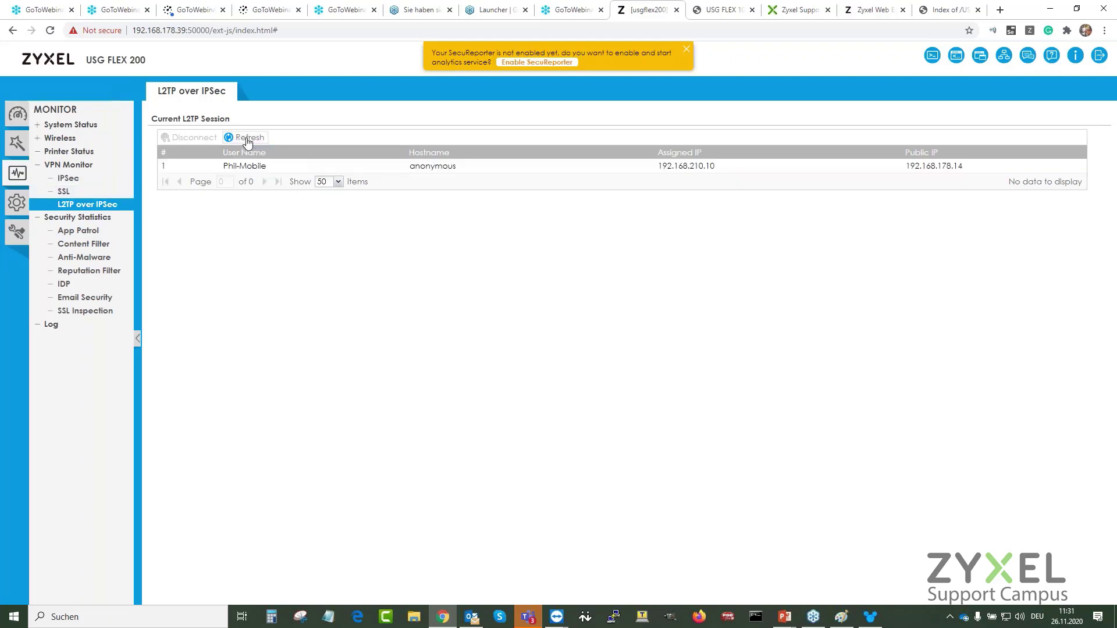
pyautogui.click(354, 165)
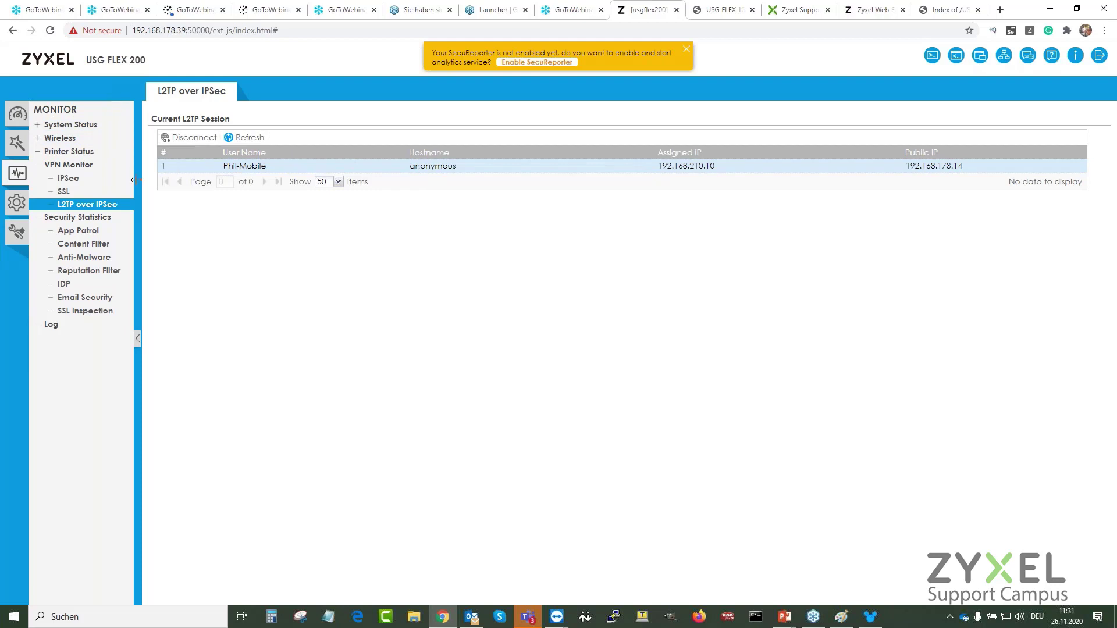
pyautogui.click(64, 192)
pyautogui.click(66, 180)
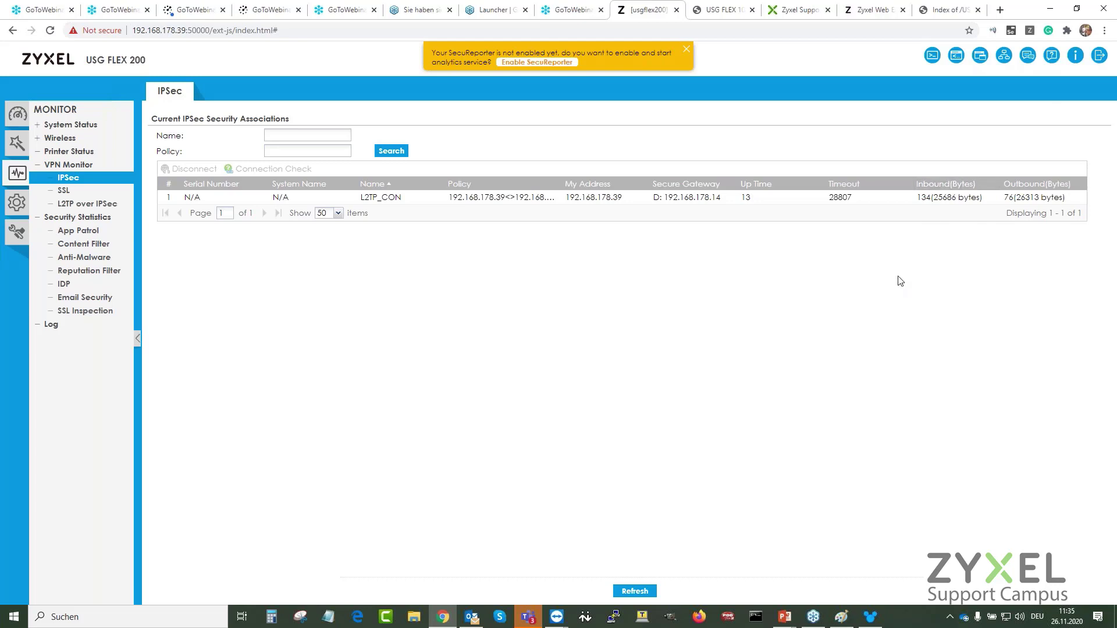
# - Open the SSL_VPN_SETUP access policy from the SSL VPN configuration and view its IP pool, DNS servers and Network List
pyautogui.click(28, 208)
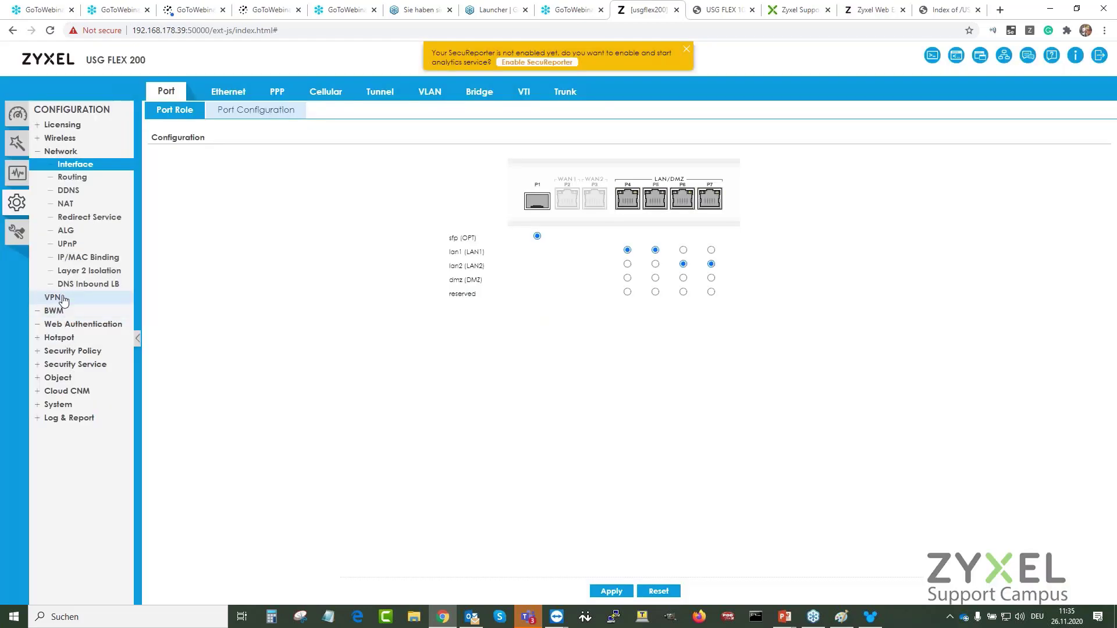
pyautogui.click(53, 298)
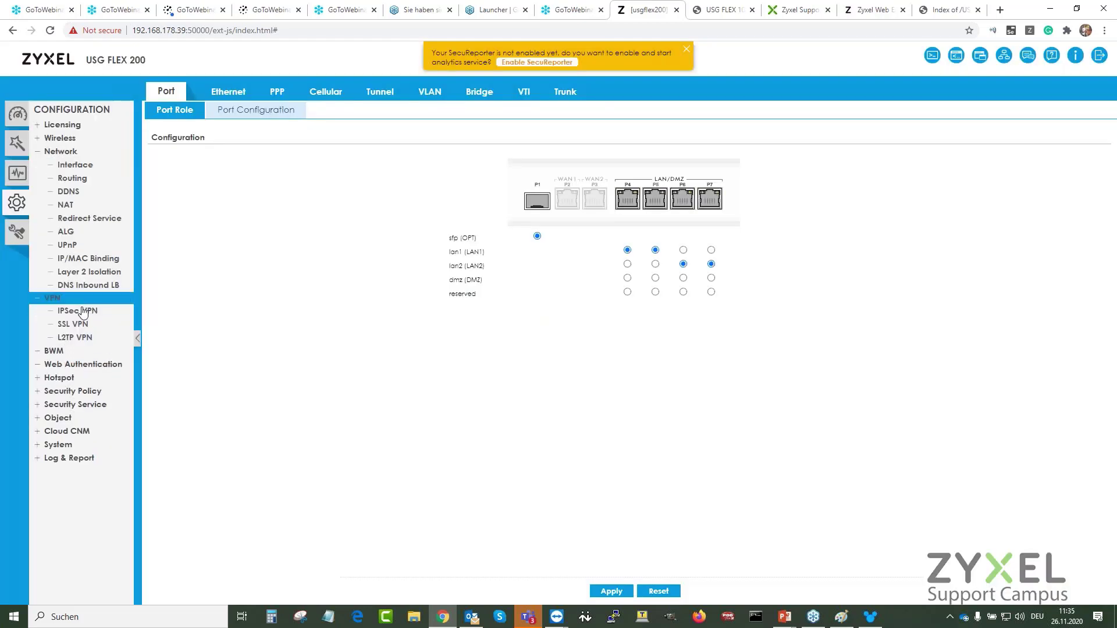
pyautogui.click(75, 324)
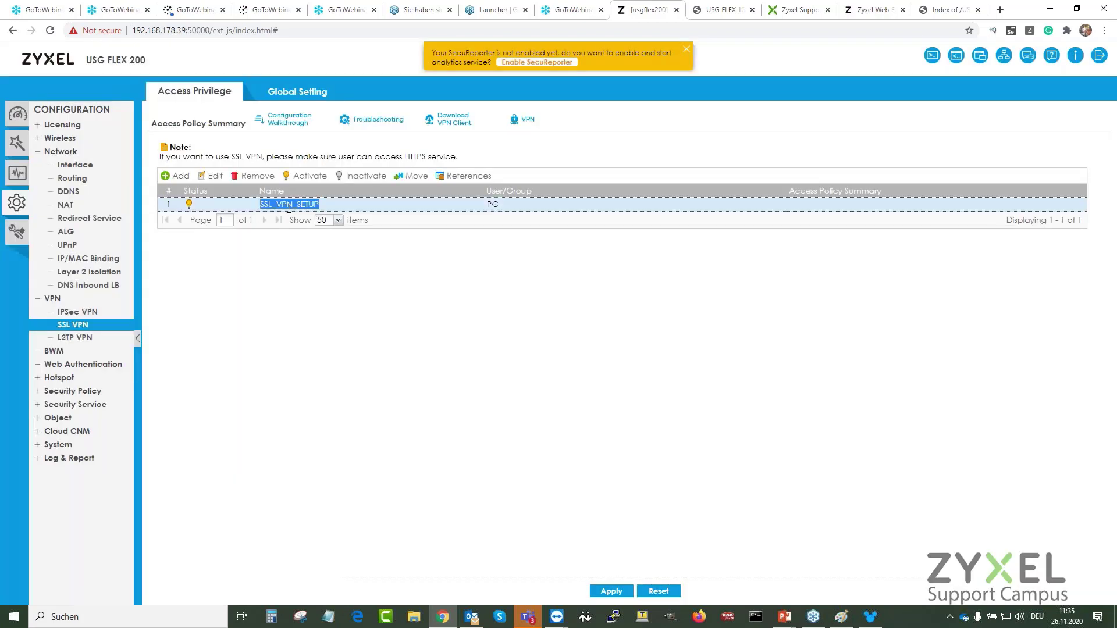
pyautogui.doubleClick(289, 205)
pyautogui.scroll(-1, 642, 285)
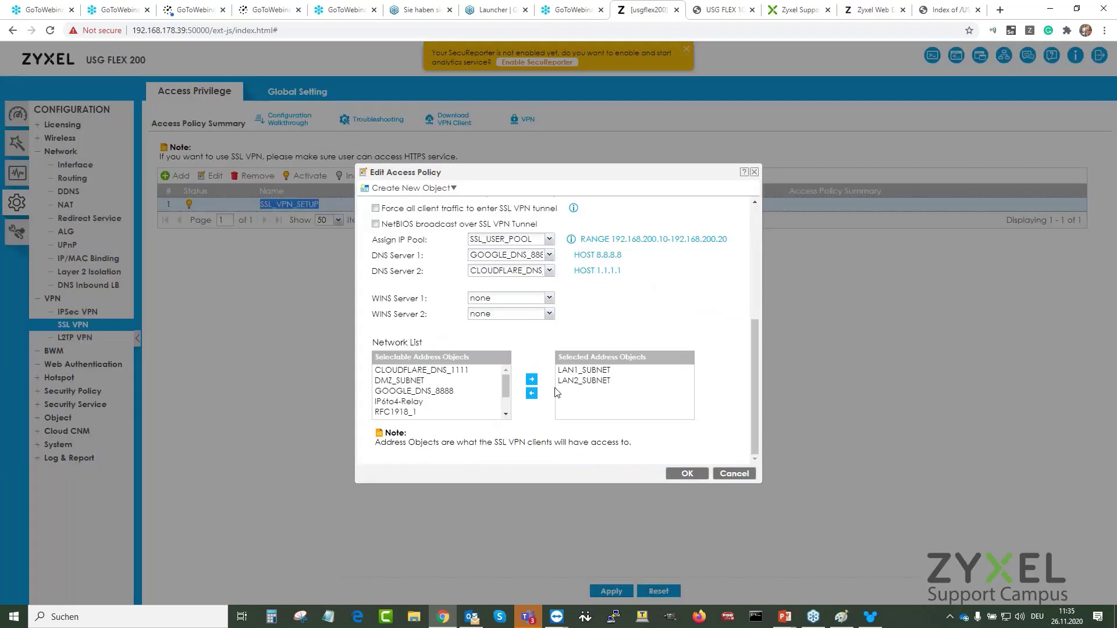